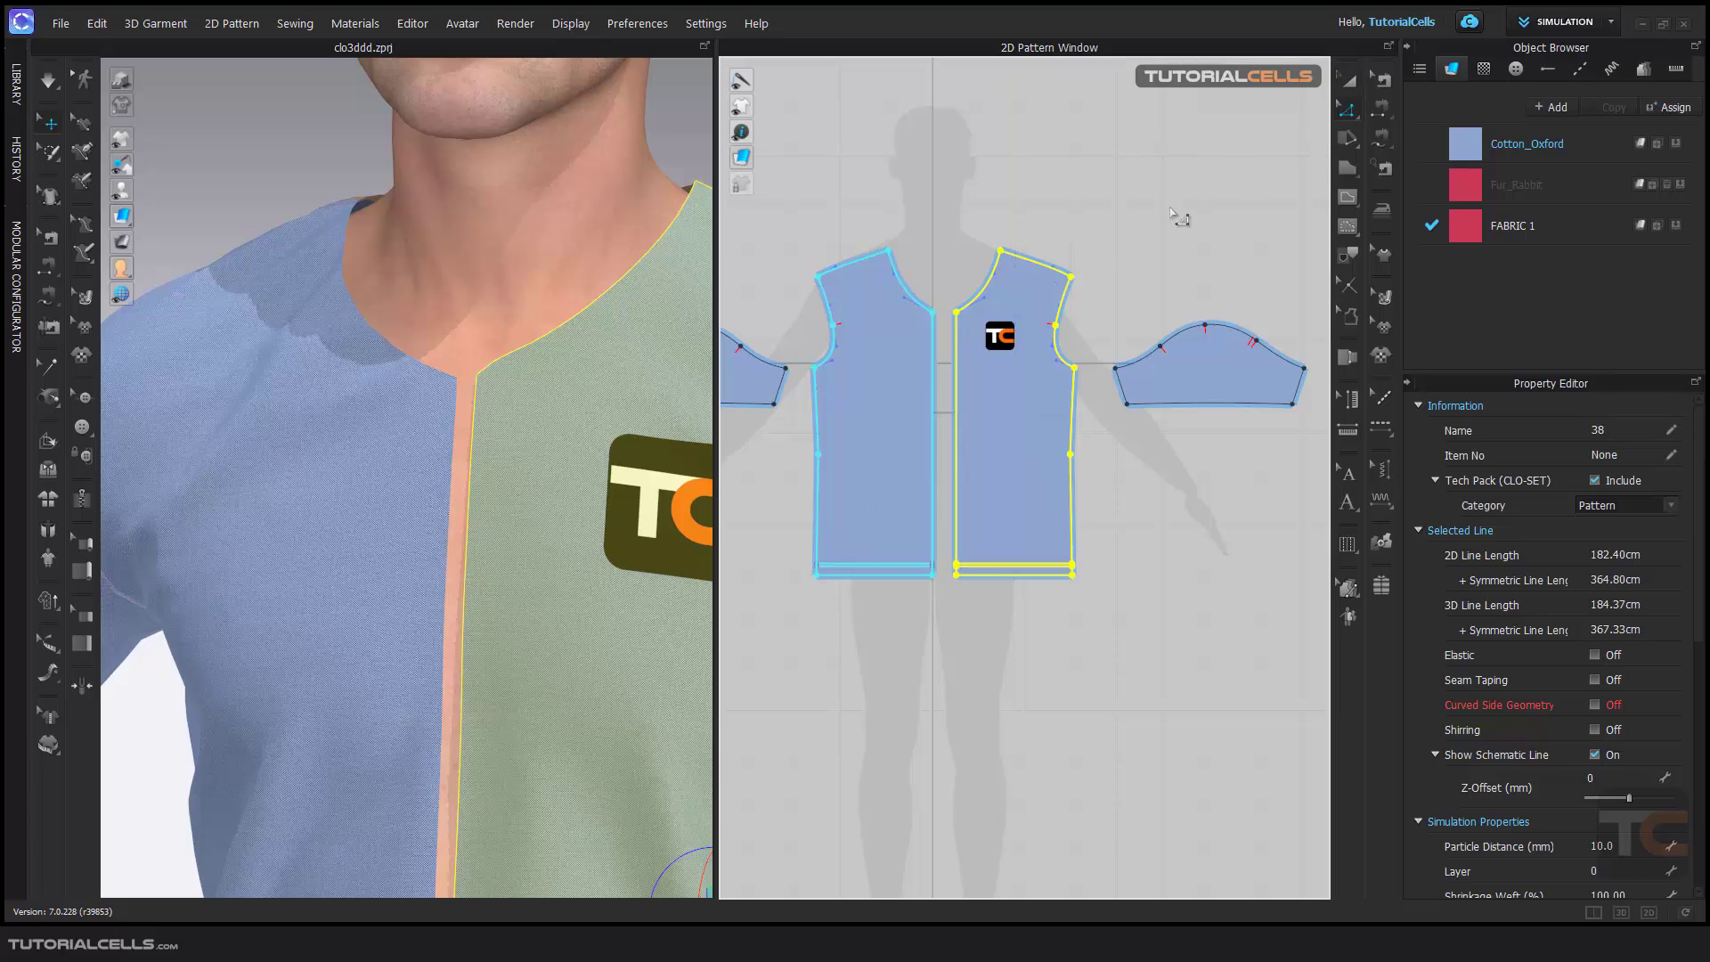
# - Bring the centre-front edges of the two front panels closer together and simulate the garment to drape them
pyautogui.click(958, 343)
pyautogui.moveTo(958, 340); pyautogui.dragTo(951, 337)
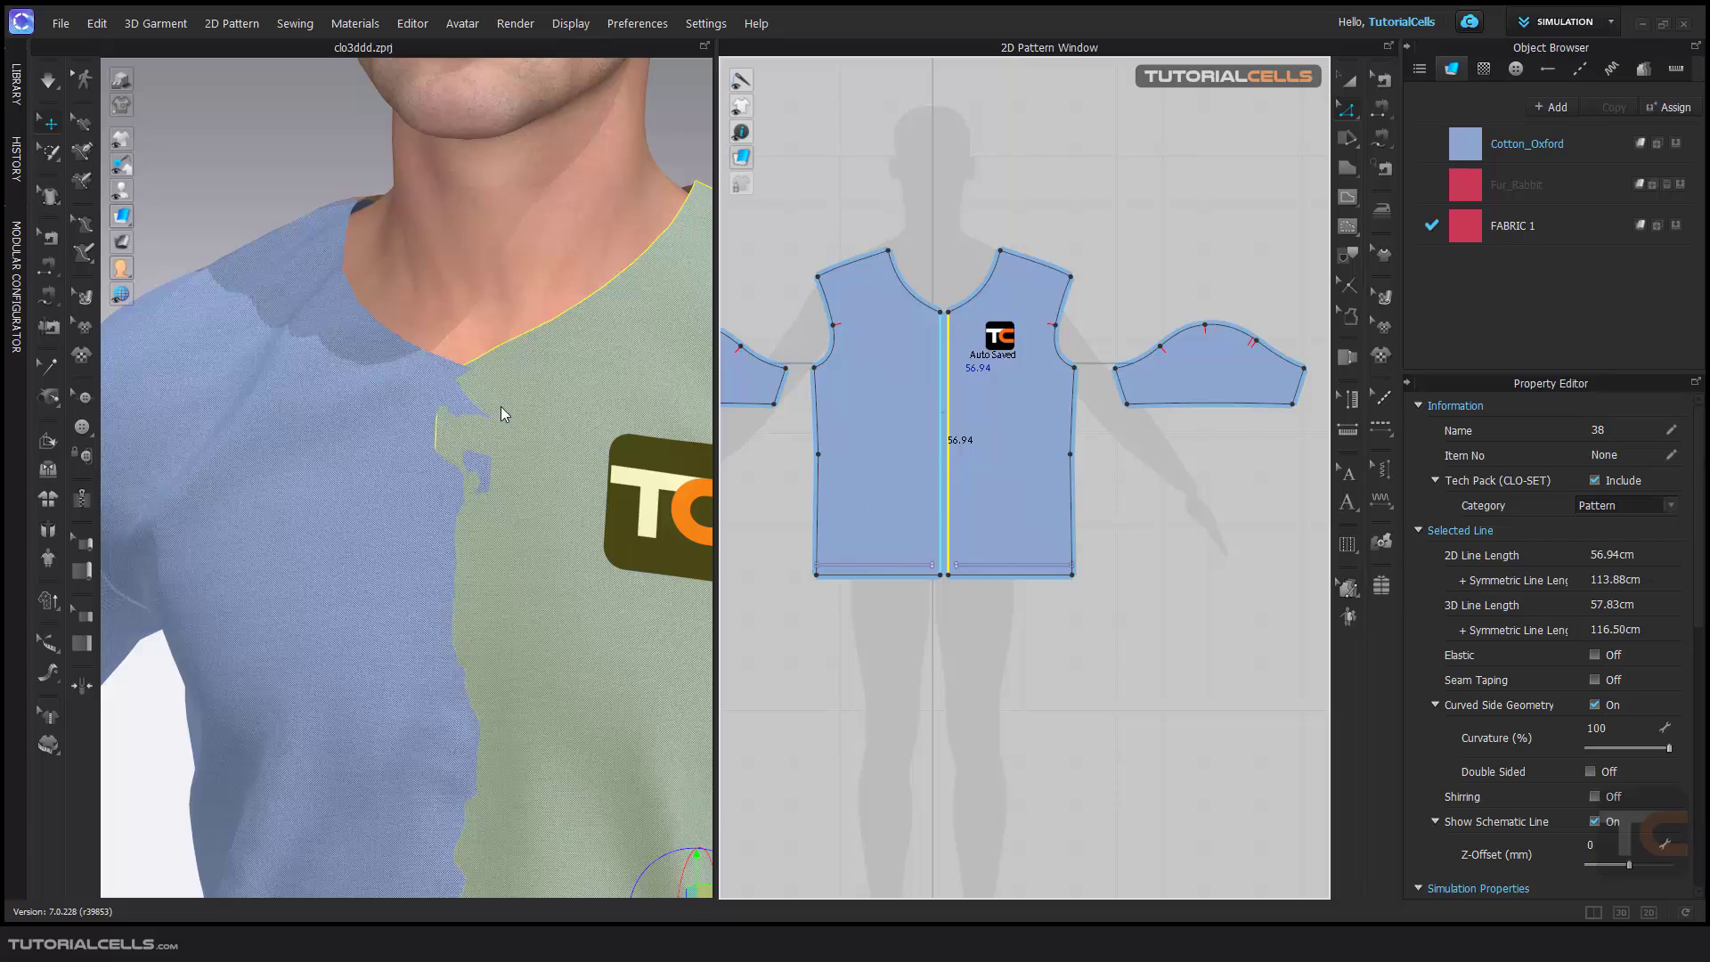
pyautogui.press('space')
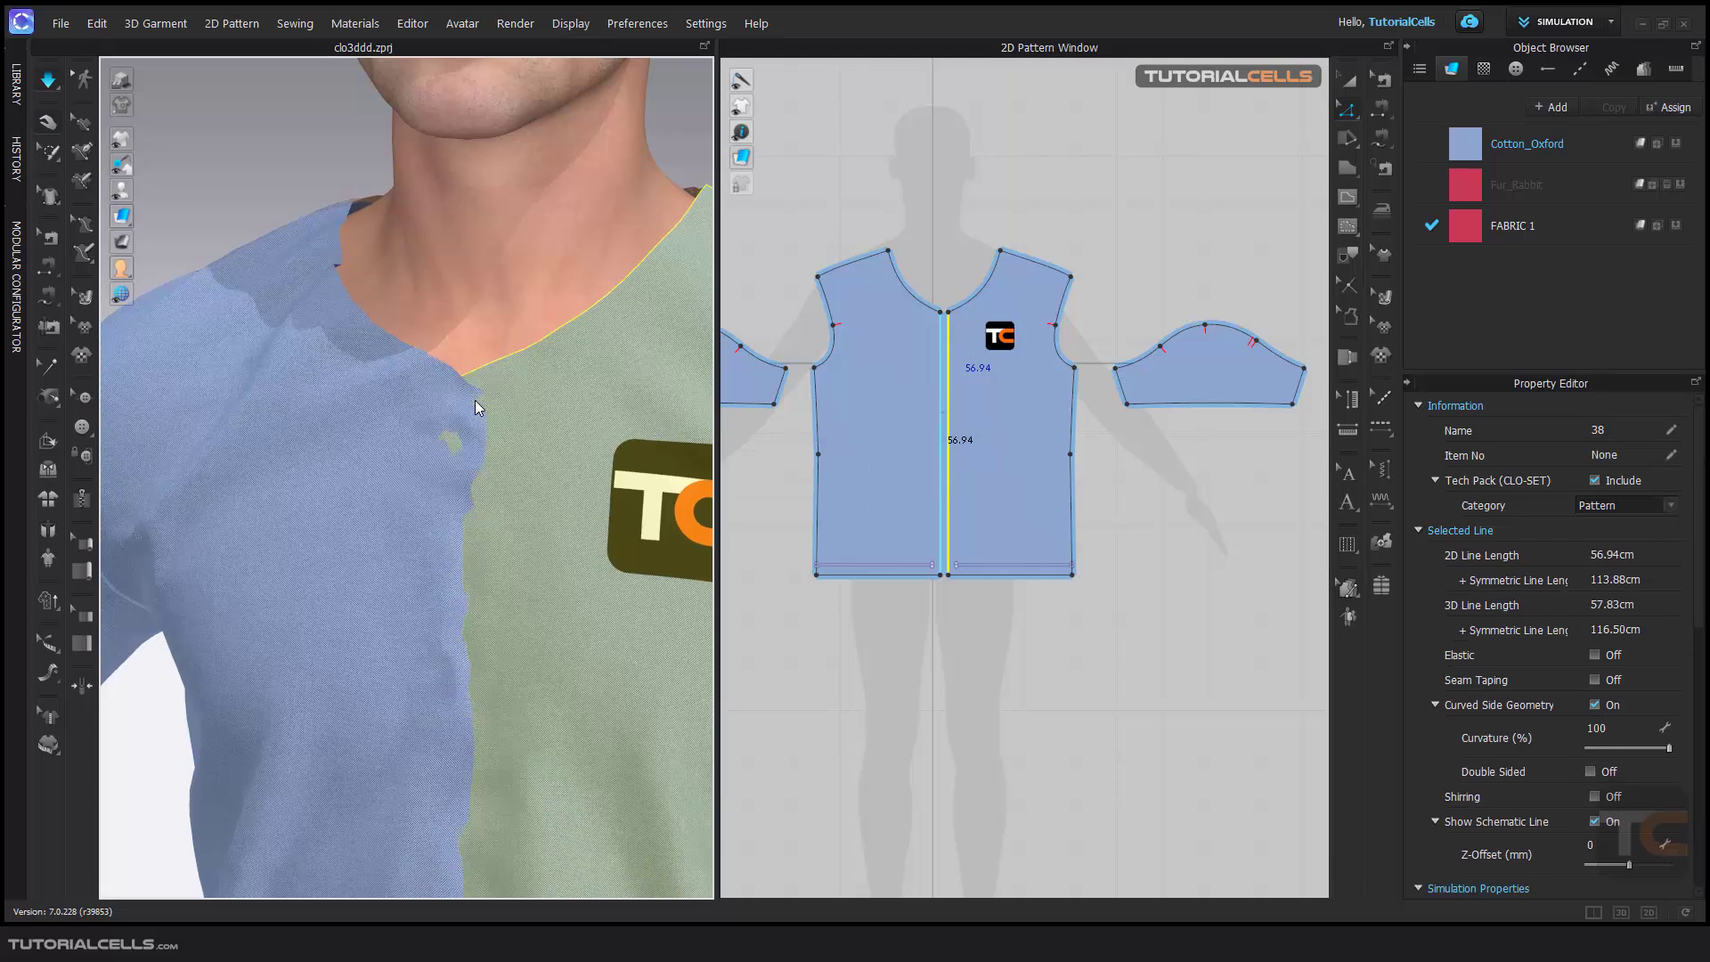
pyautogui.press('space')
pyautogui.moveTo(489, 431)
pyautogui.mouseDown(button='right')
pyautogui.moveTo(336, 447)
pyautogui.moveTo(473, 443)
pyautogui.moveTo(496, 409)
pyautogui.moveTo(443, 470)
pyautogui.moveTo(486, 474)
pyautogui.moveTo(458, 408)
pyautogui.moveTo(371, 408)
pyautogui.moveTo(485, 427)
pyautogui.mouseUp(button='right')
pyautogui.scroll(2, 463, 423)
pyautogui.scroll(2, 953, 269)
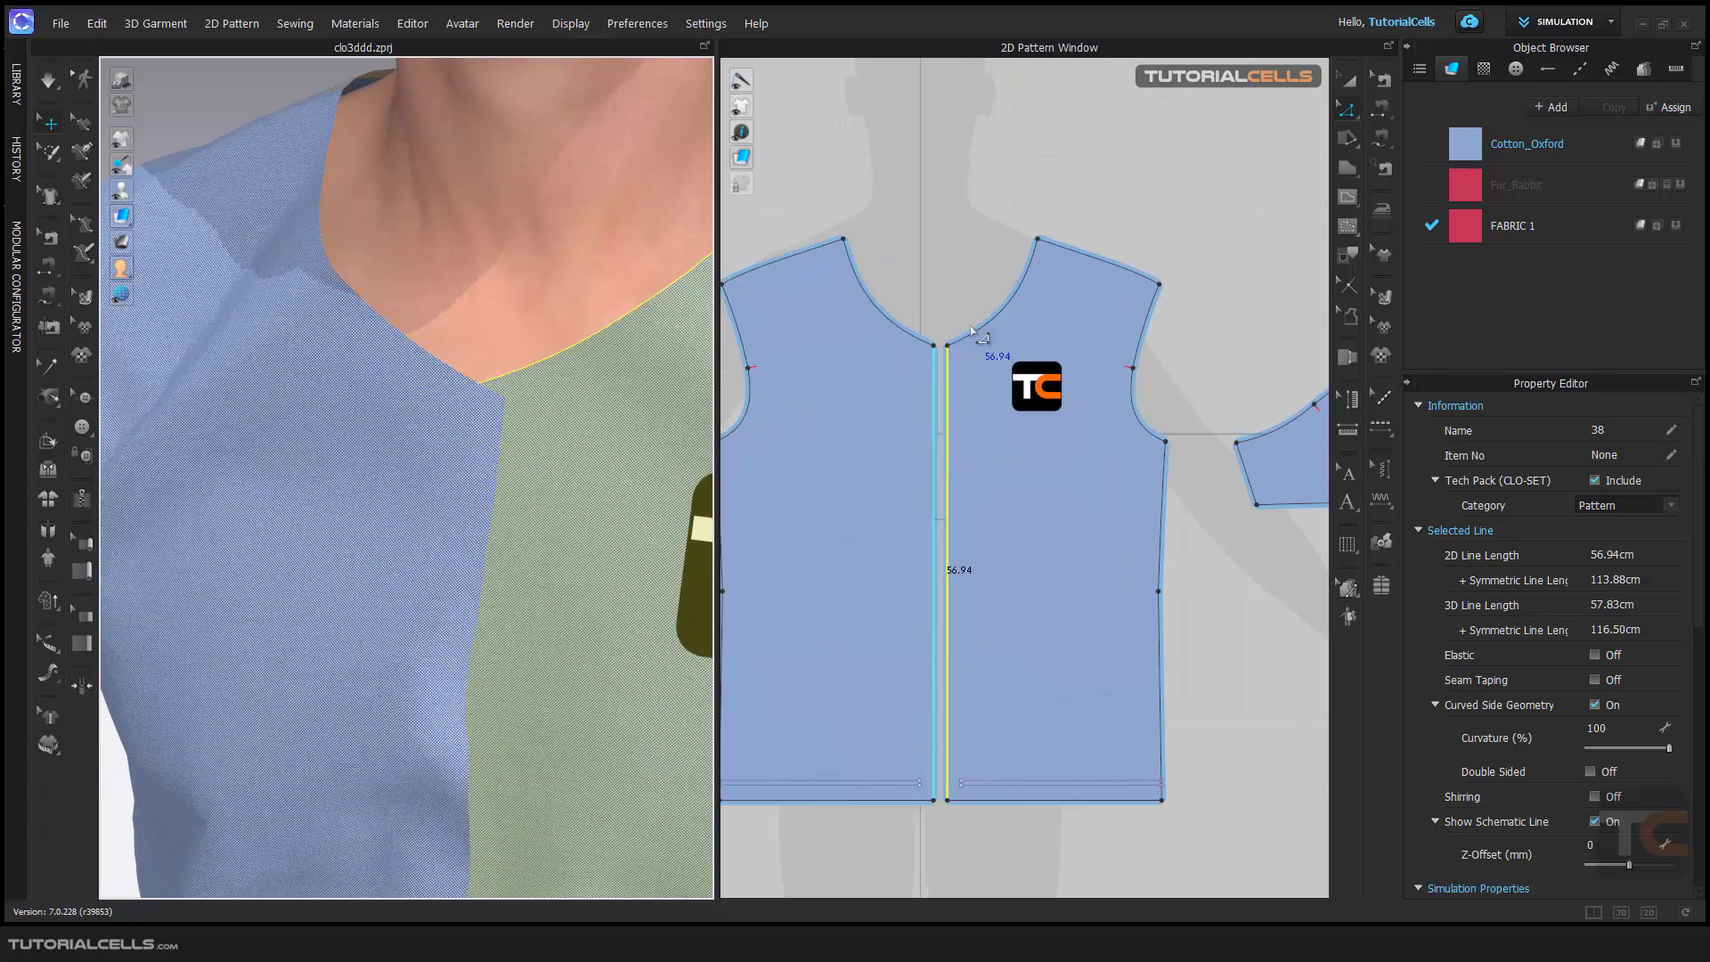
# - Shift the front pattern piece with the logo slightly away from the other front piece in the 2D pattern
pyautogui.click(1348, 81)
pyautogui.click(1050, 333)
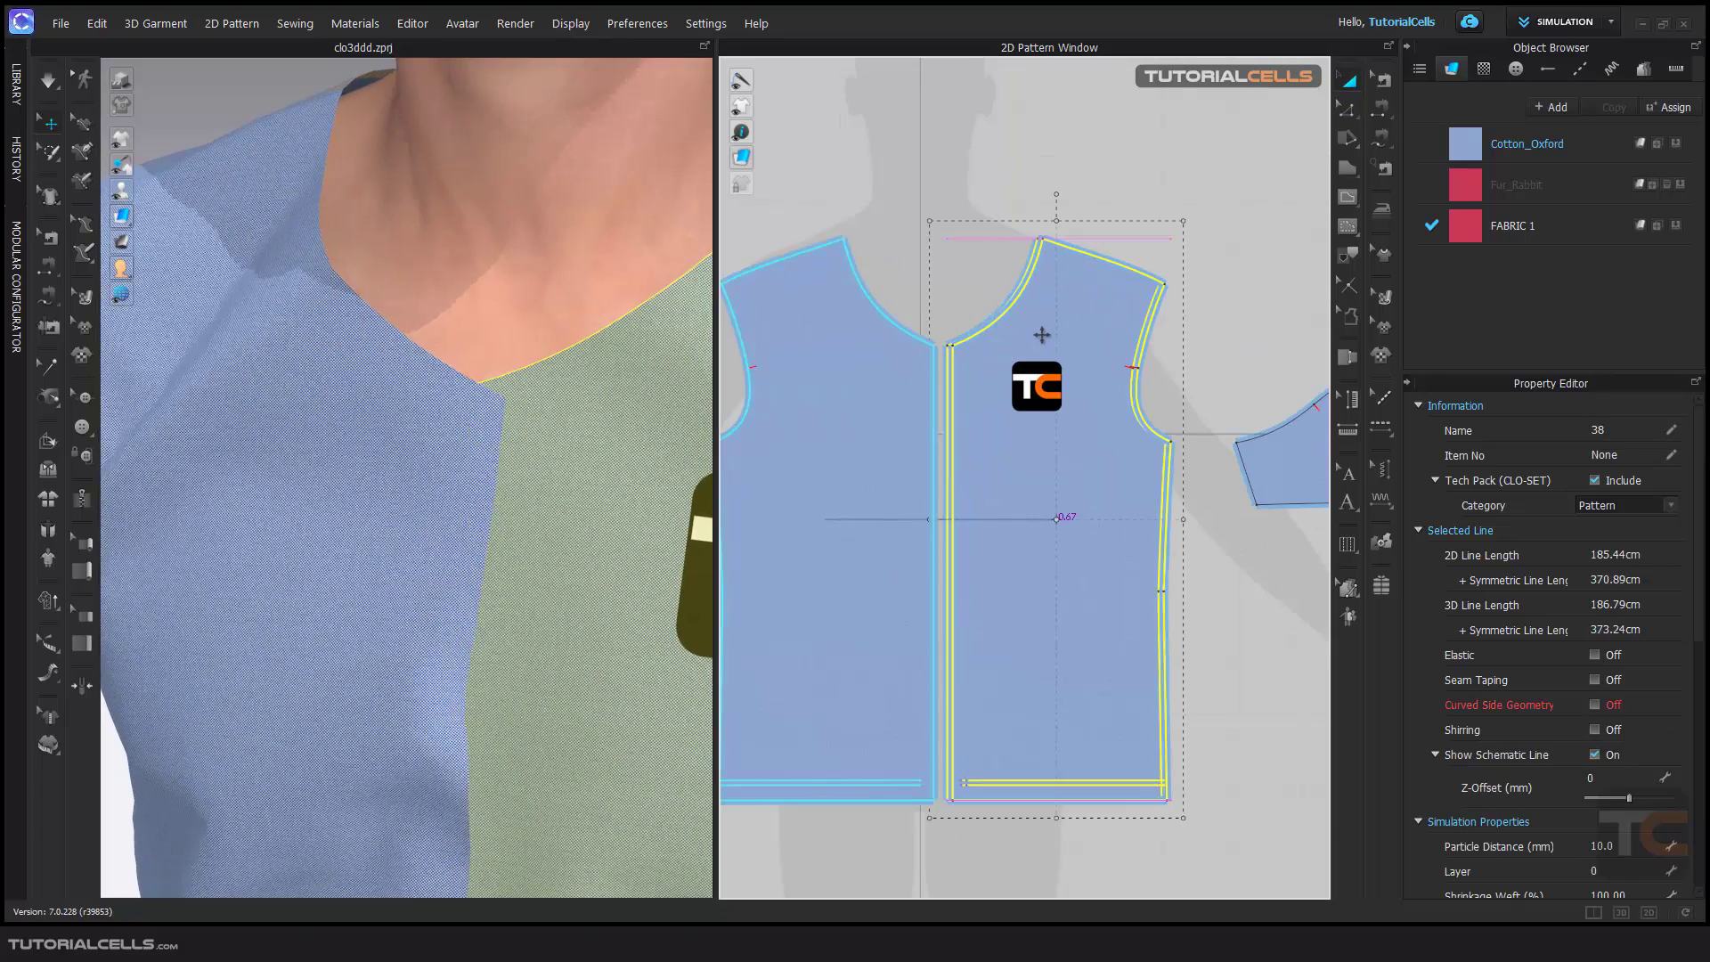
pyautogui.moveTo(1050, 333); pyautogui.dragTo(1064, 333)
pyautogui.scroll(-5, 611, 386)
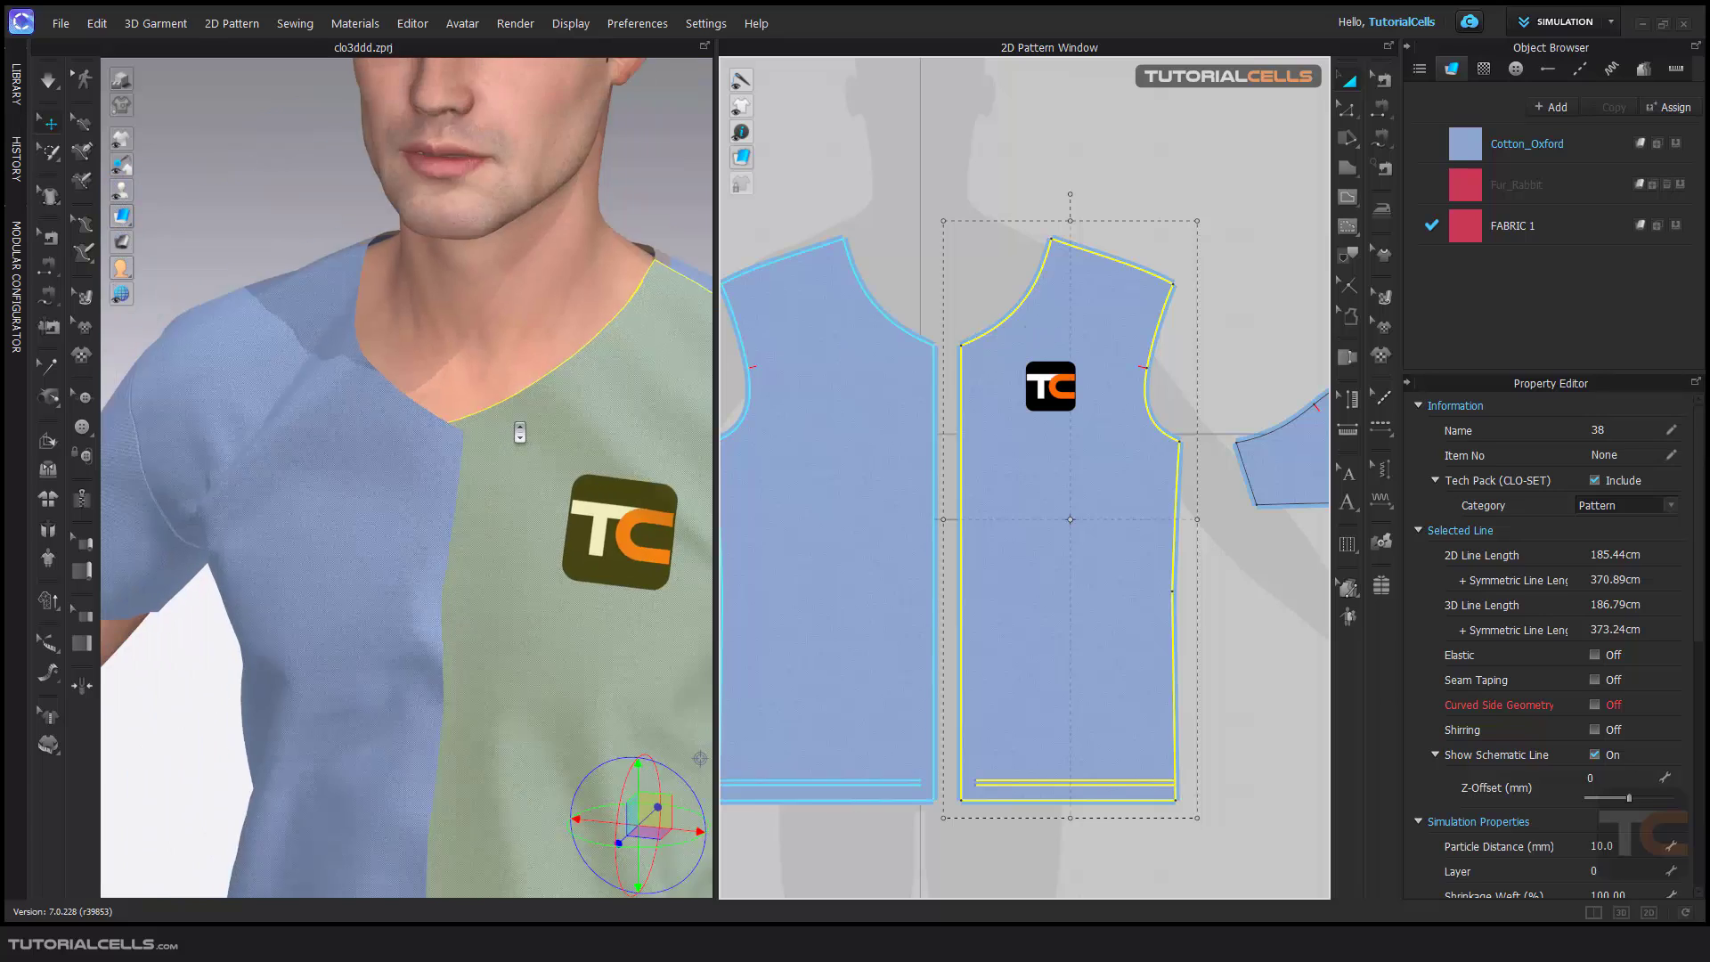
pyautogui.scroll(3, 383, 406)
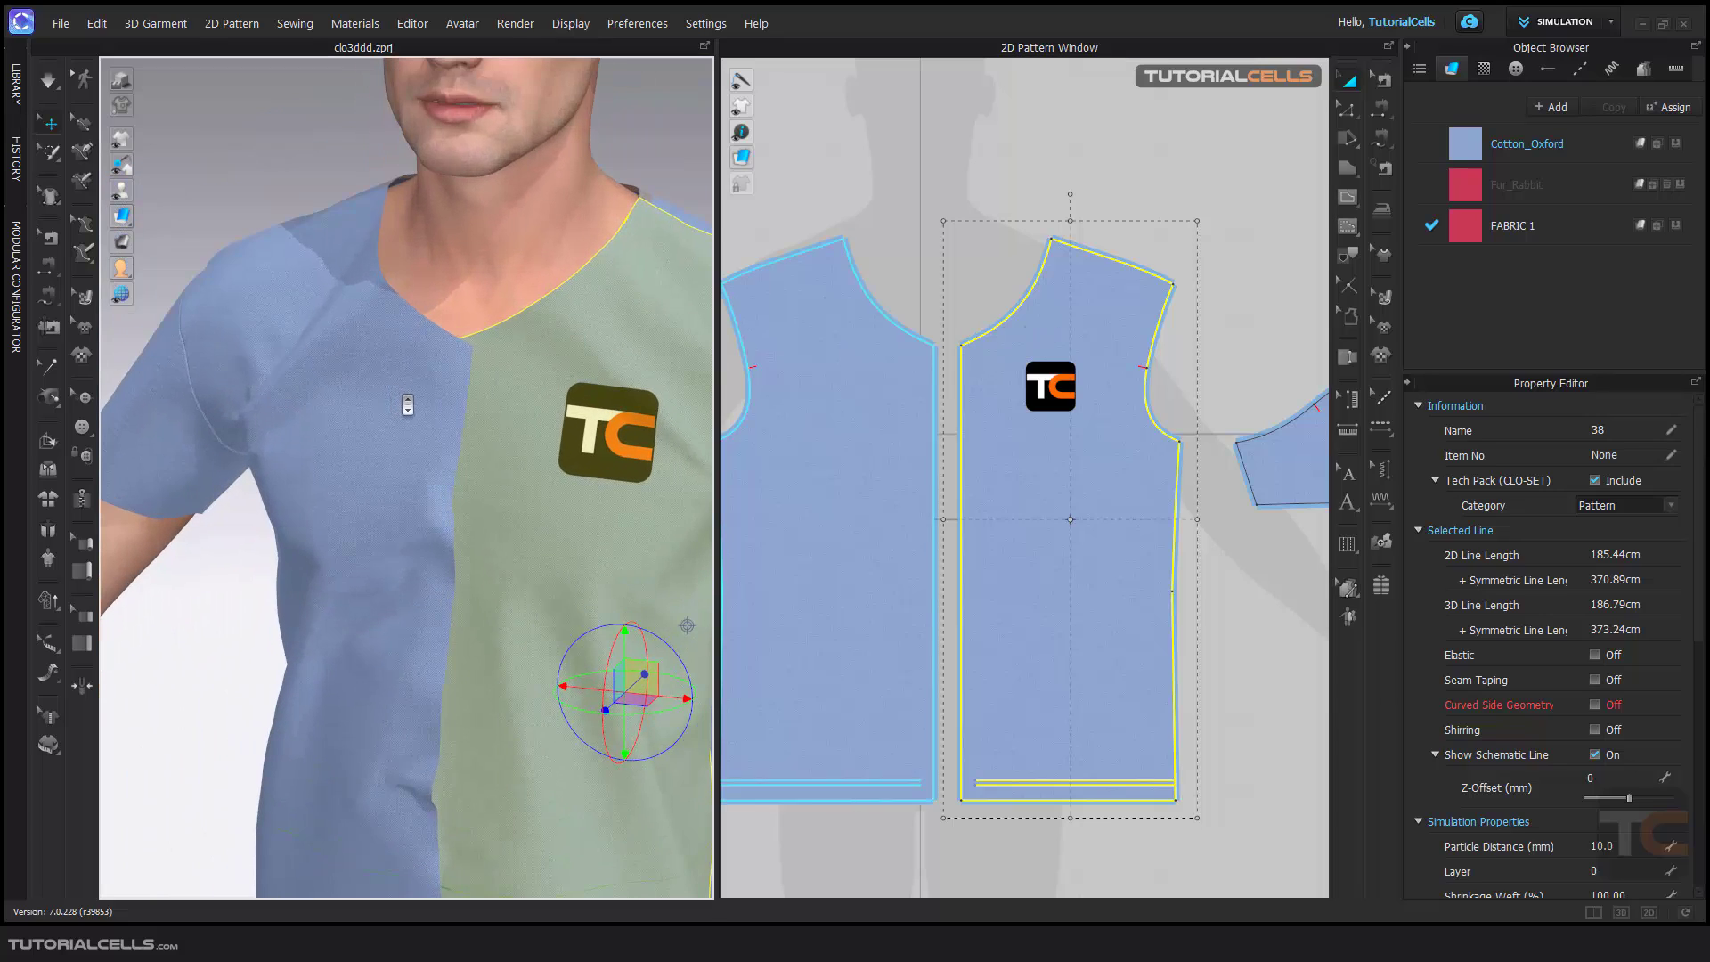
# - Simulate the garment and nudge the plain front panel toward the logo panel in 3D
pyautogui.click(386, 398)
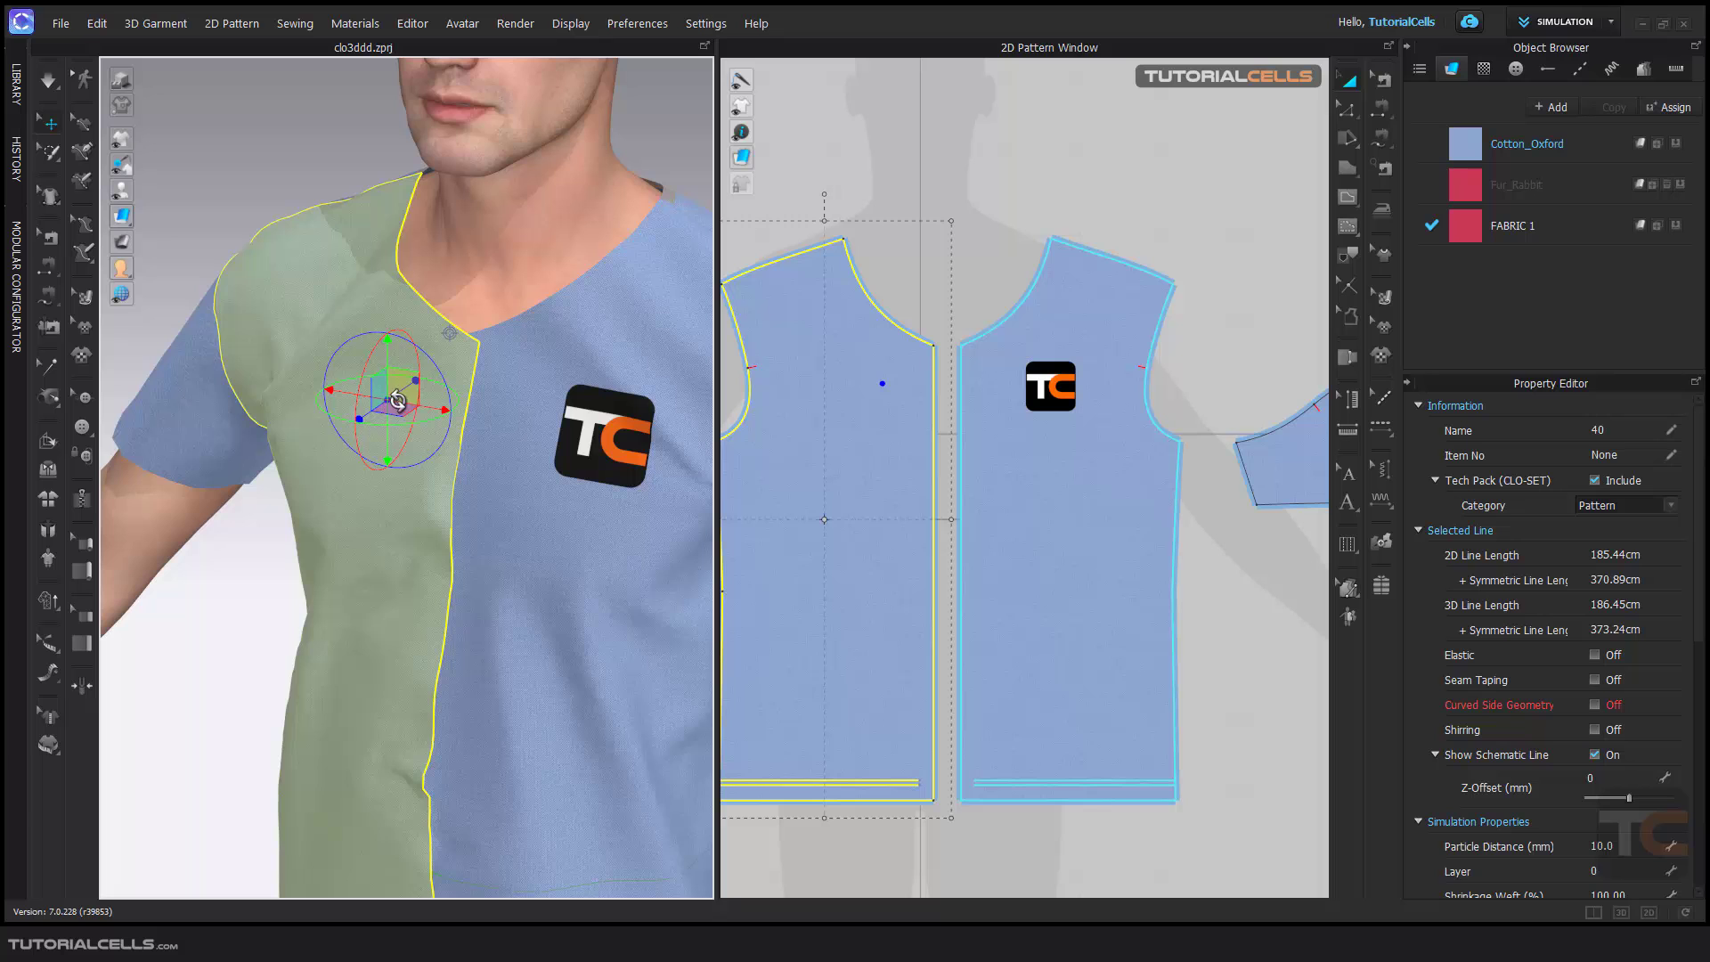
pyautogui.press('space')
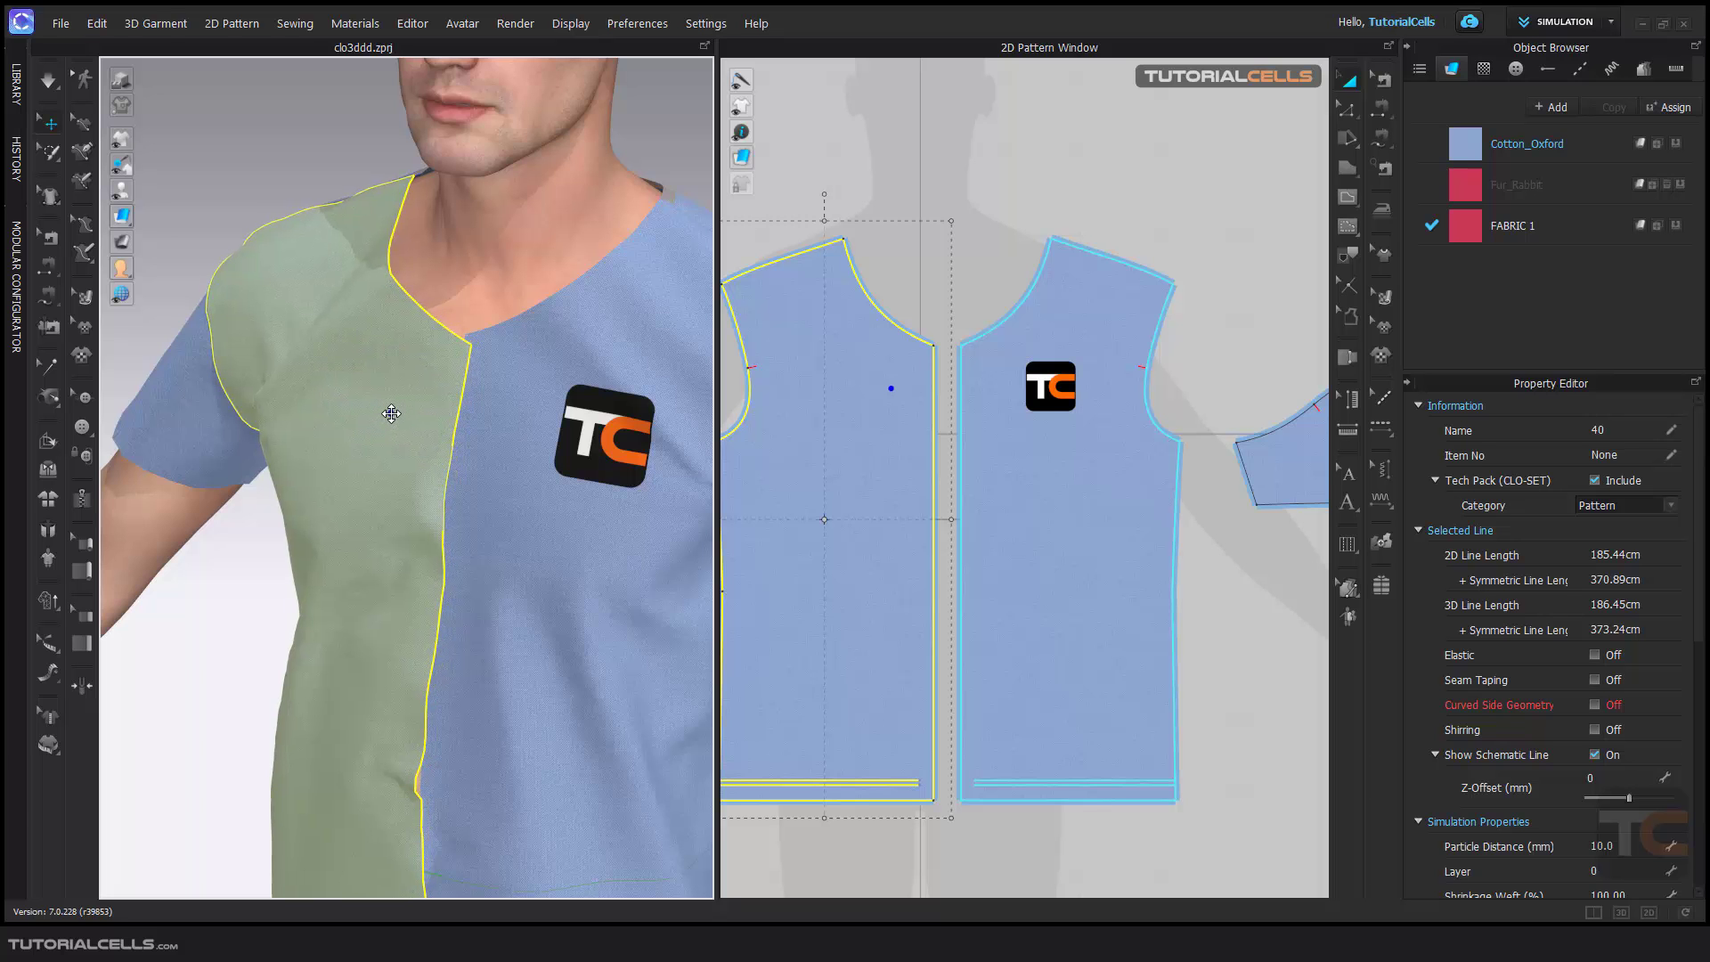
pyautogui.moveTo(382, 413); pyautogui.dragTo(458, 389, button='right')
pyautogui.scroll(3, 458, 389)
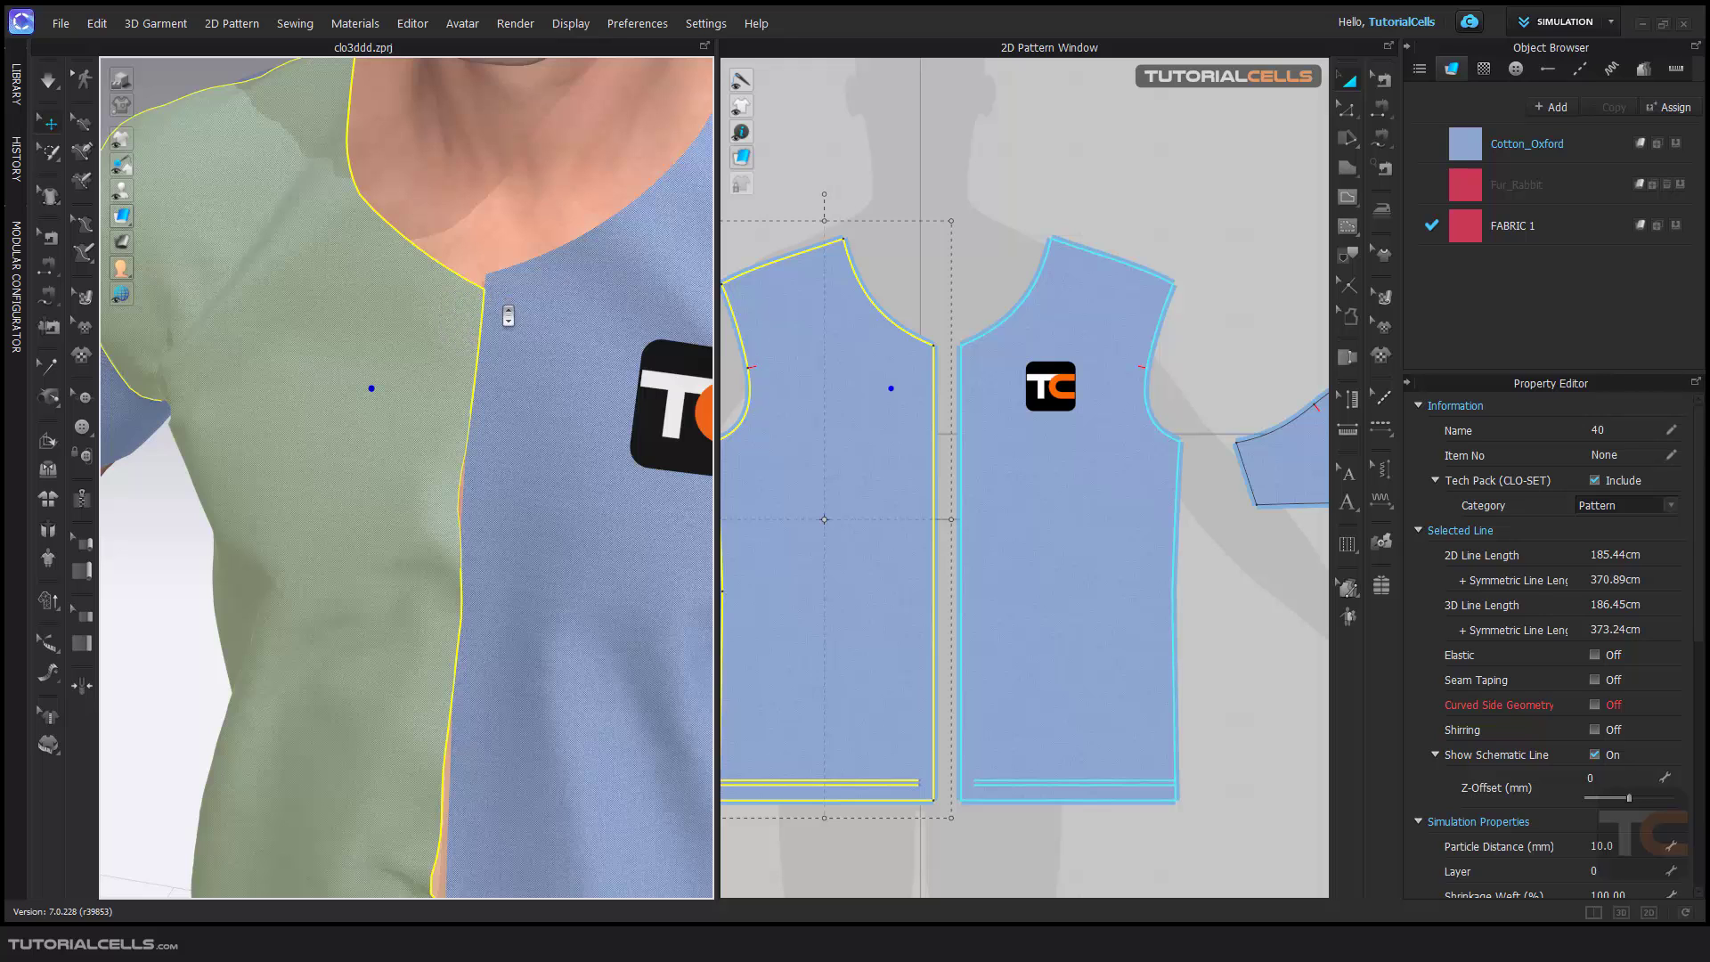
pyautogui.moveTo(513, 317); pyautogui.dragTo(419, 287, button='right')
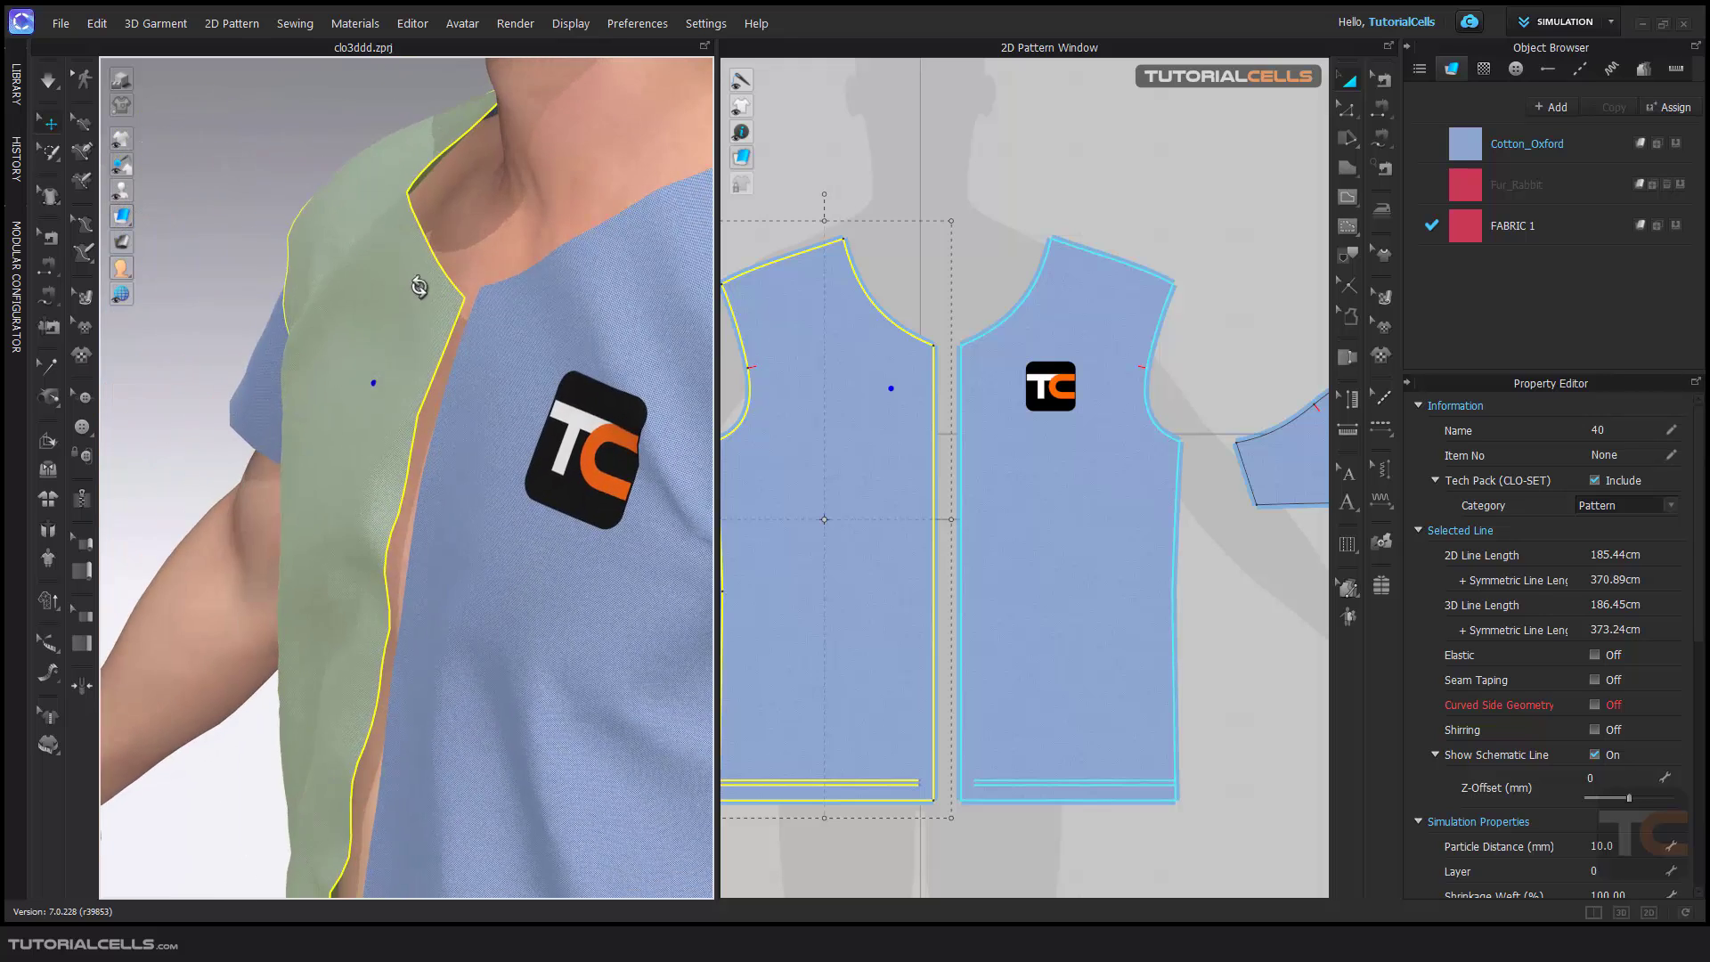
pyautogui.moveTo(423, 283); pyautogui.dragTo(420, 276)
pyautogui.moveTo(430, 323); pyautogui.dragTo(436, 358, button='right')
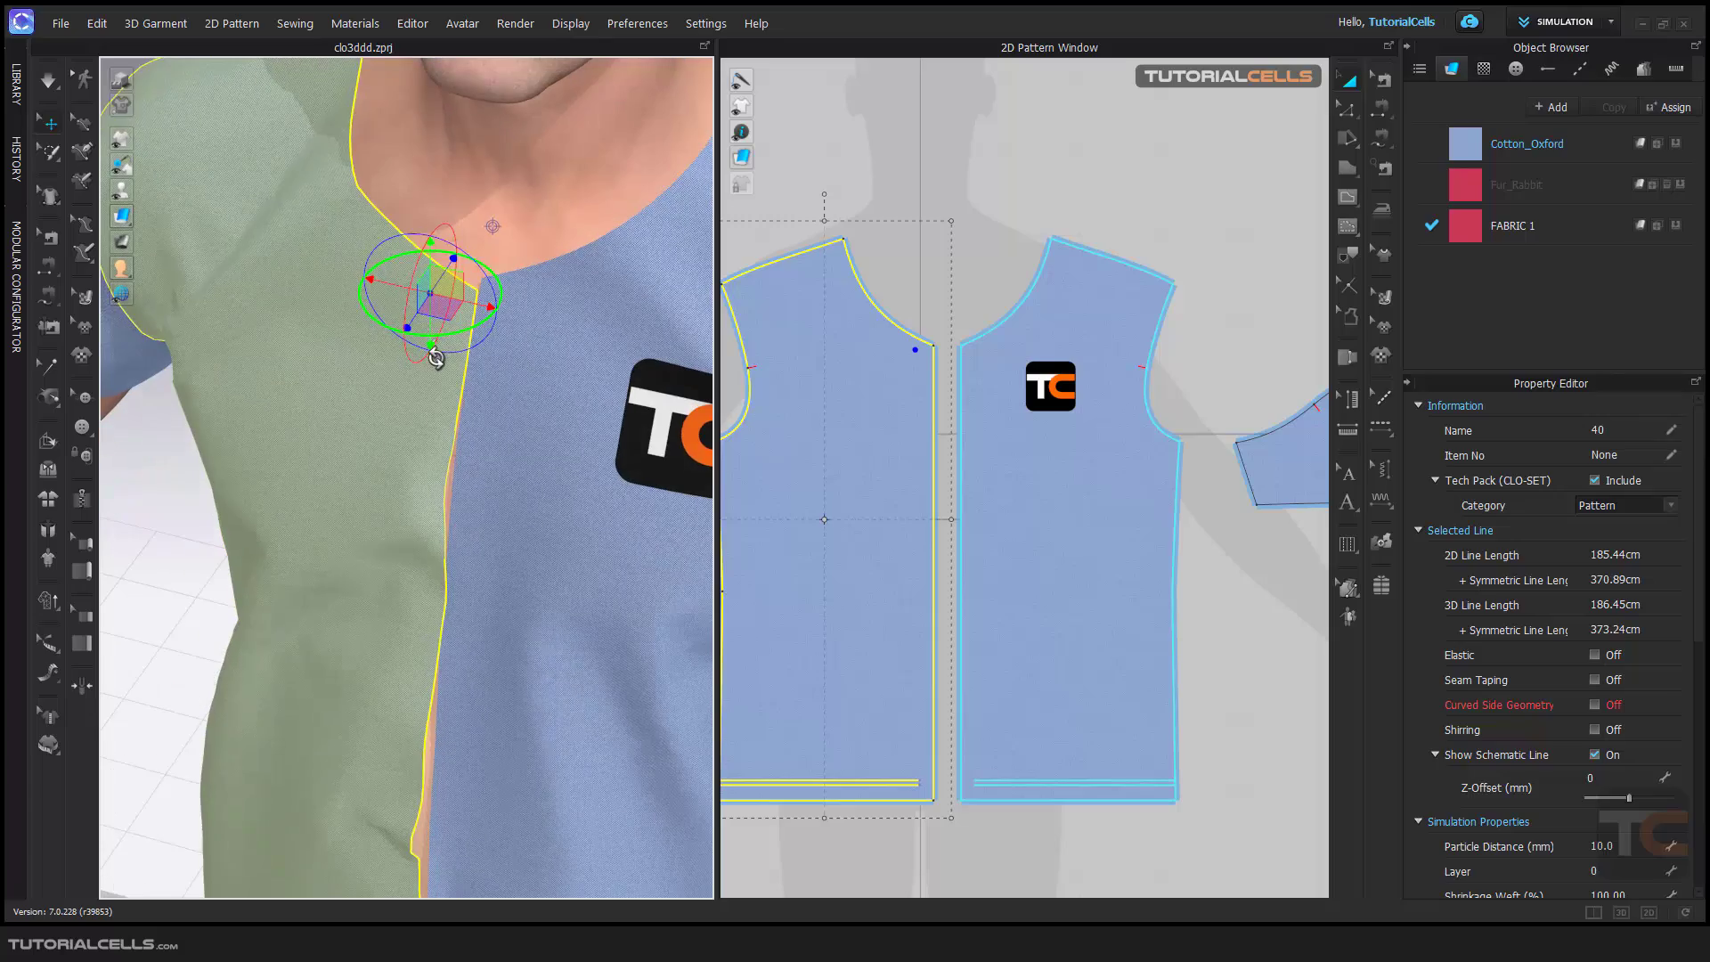
pyautogui.moveTo(447, 310); pyautogui.dragTo(456, 311)
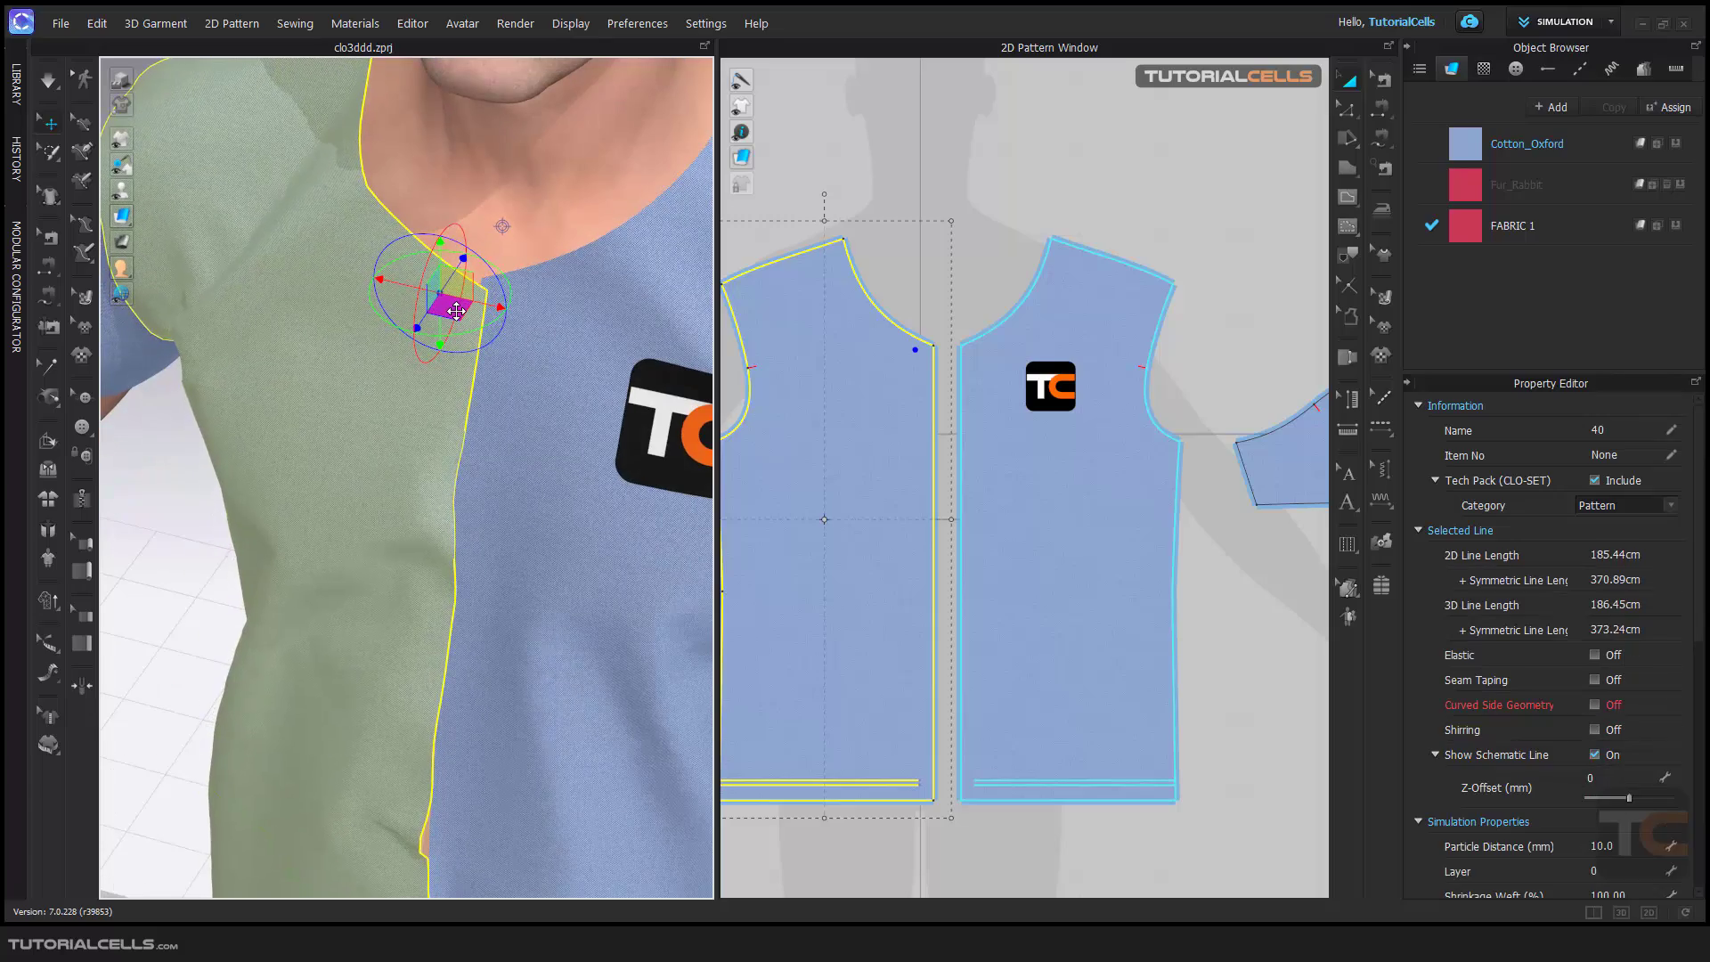
pyautogui.moveTo(456, 311); pyautogui.dragTo(496, 385, button='right')
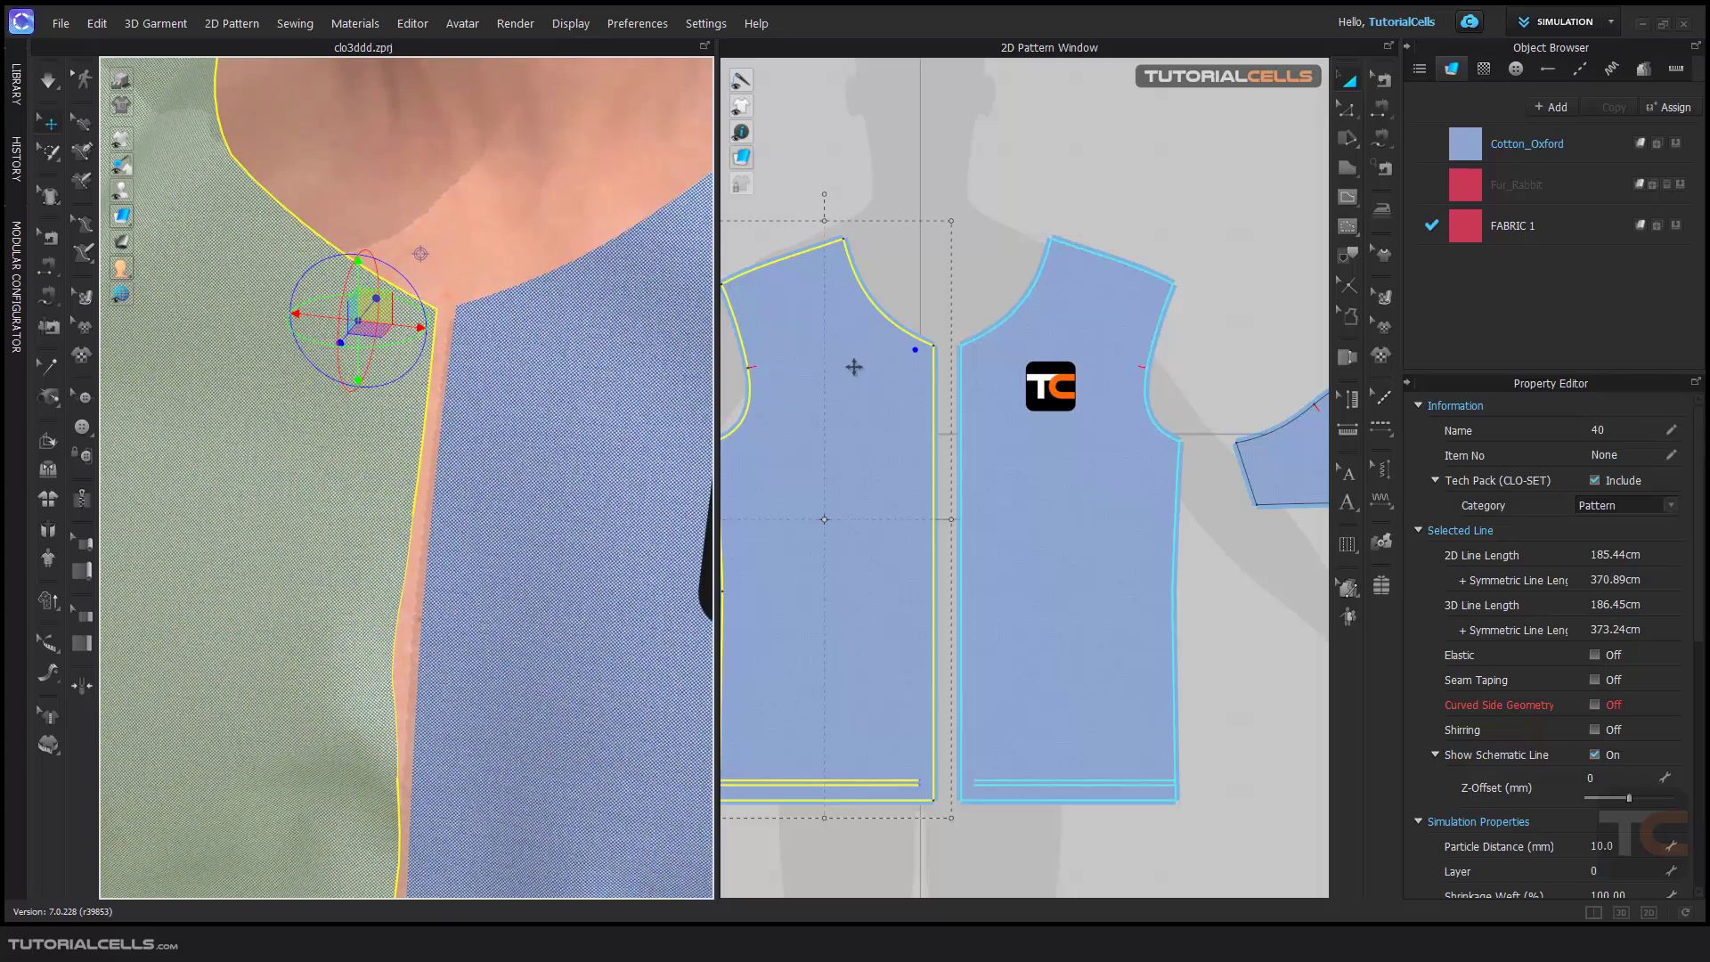
# - Place a button on the plain front panel, about 2.4 cm from the centre-front edge and 2.9 cm below the neckline
pyautogui.click(88, 434)
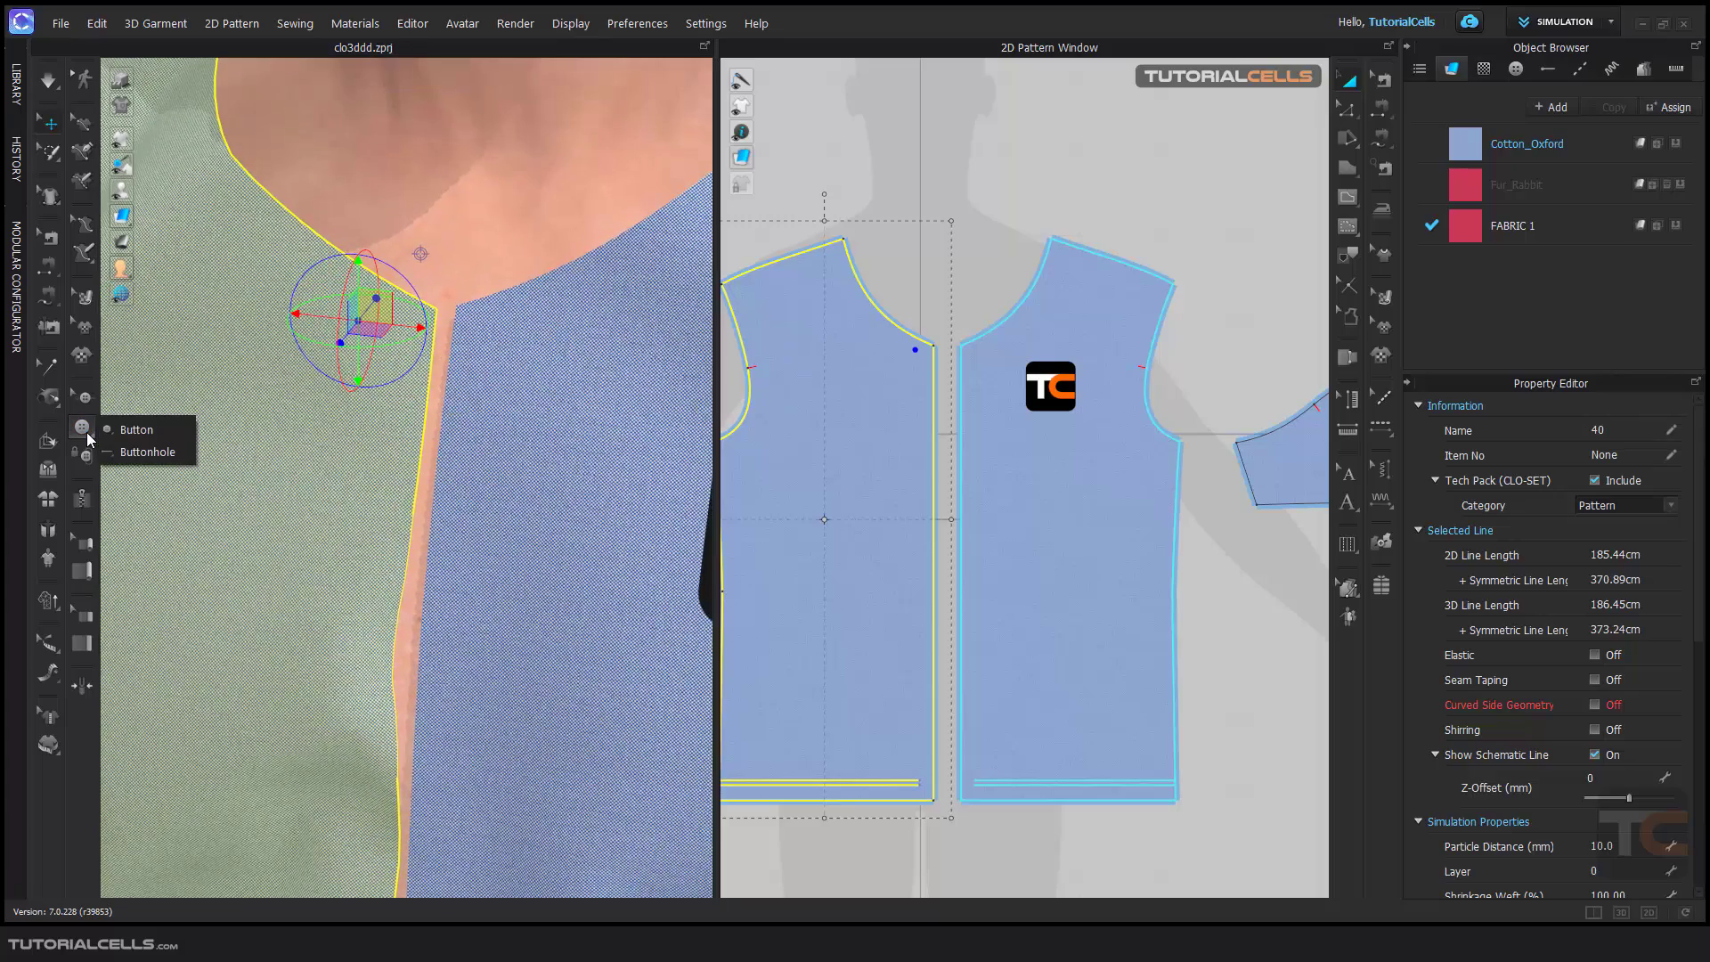
pyautogui.click(134, 430)
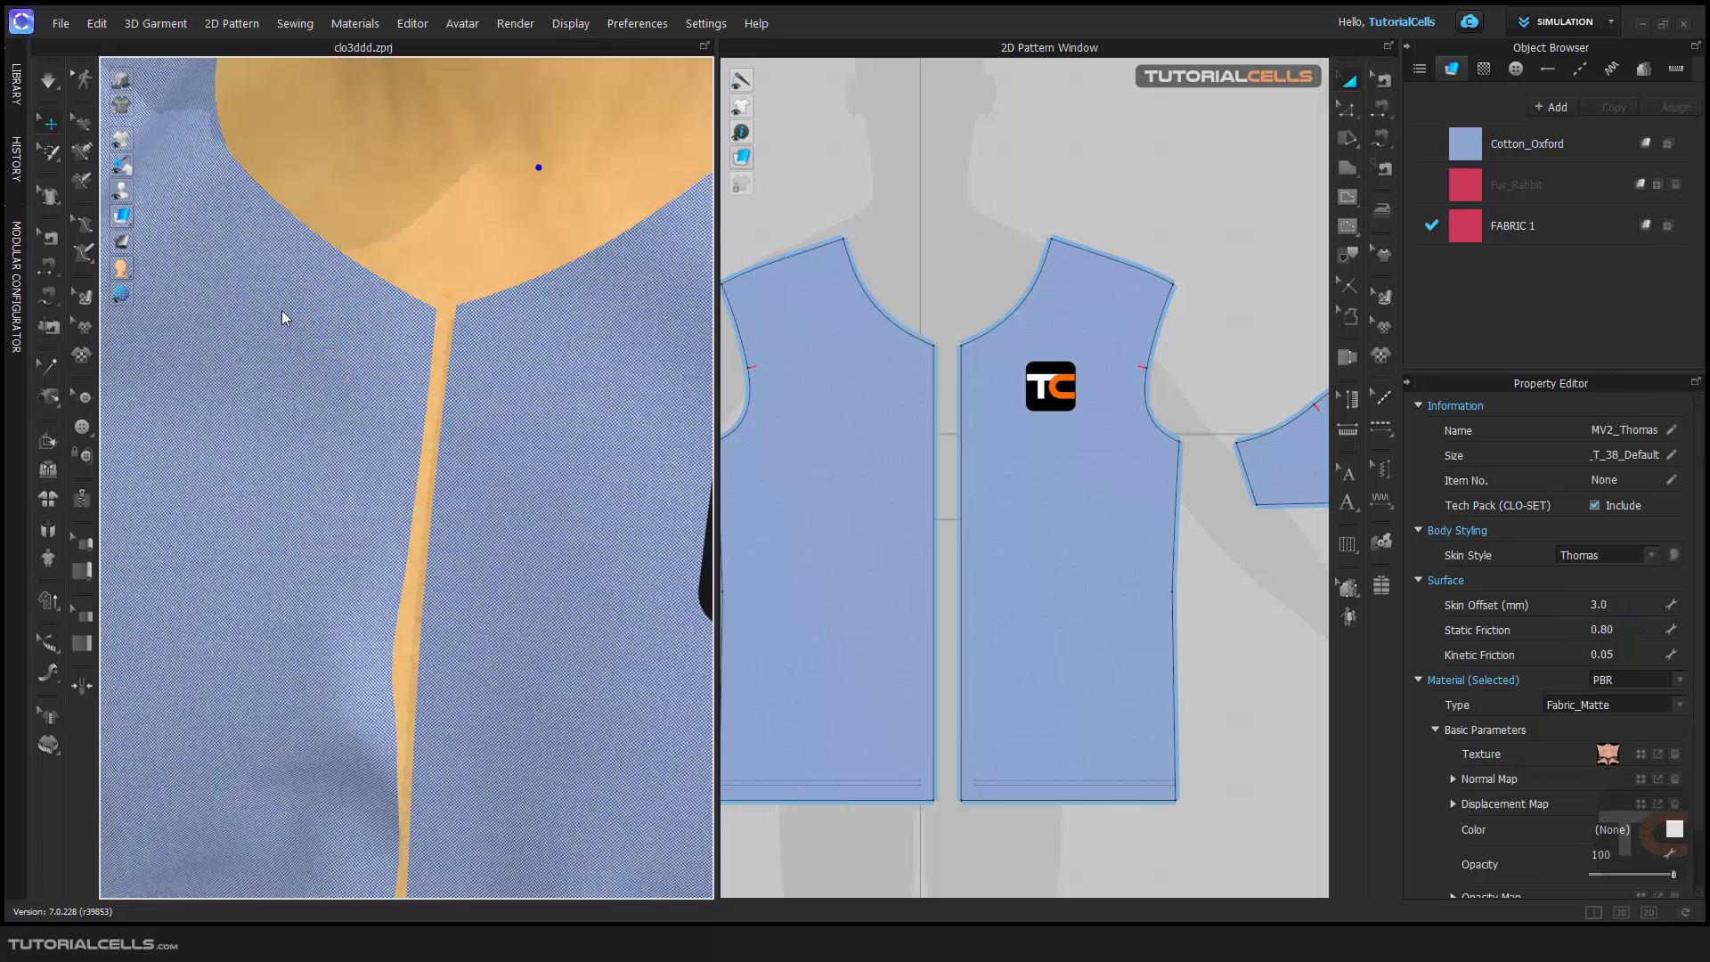
pyautogui.click(954, 267)
pyautogui.click(88, 427)
pyautogui.click(133, 430)
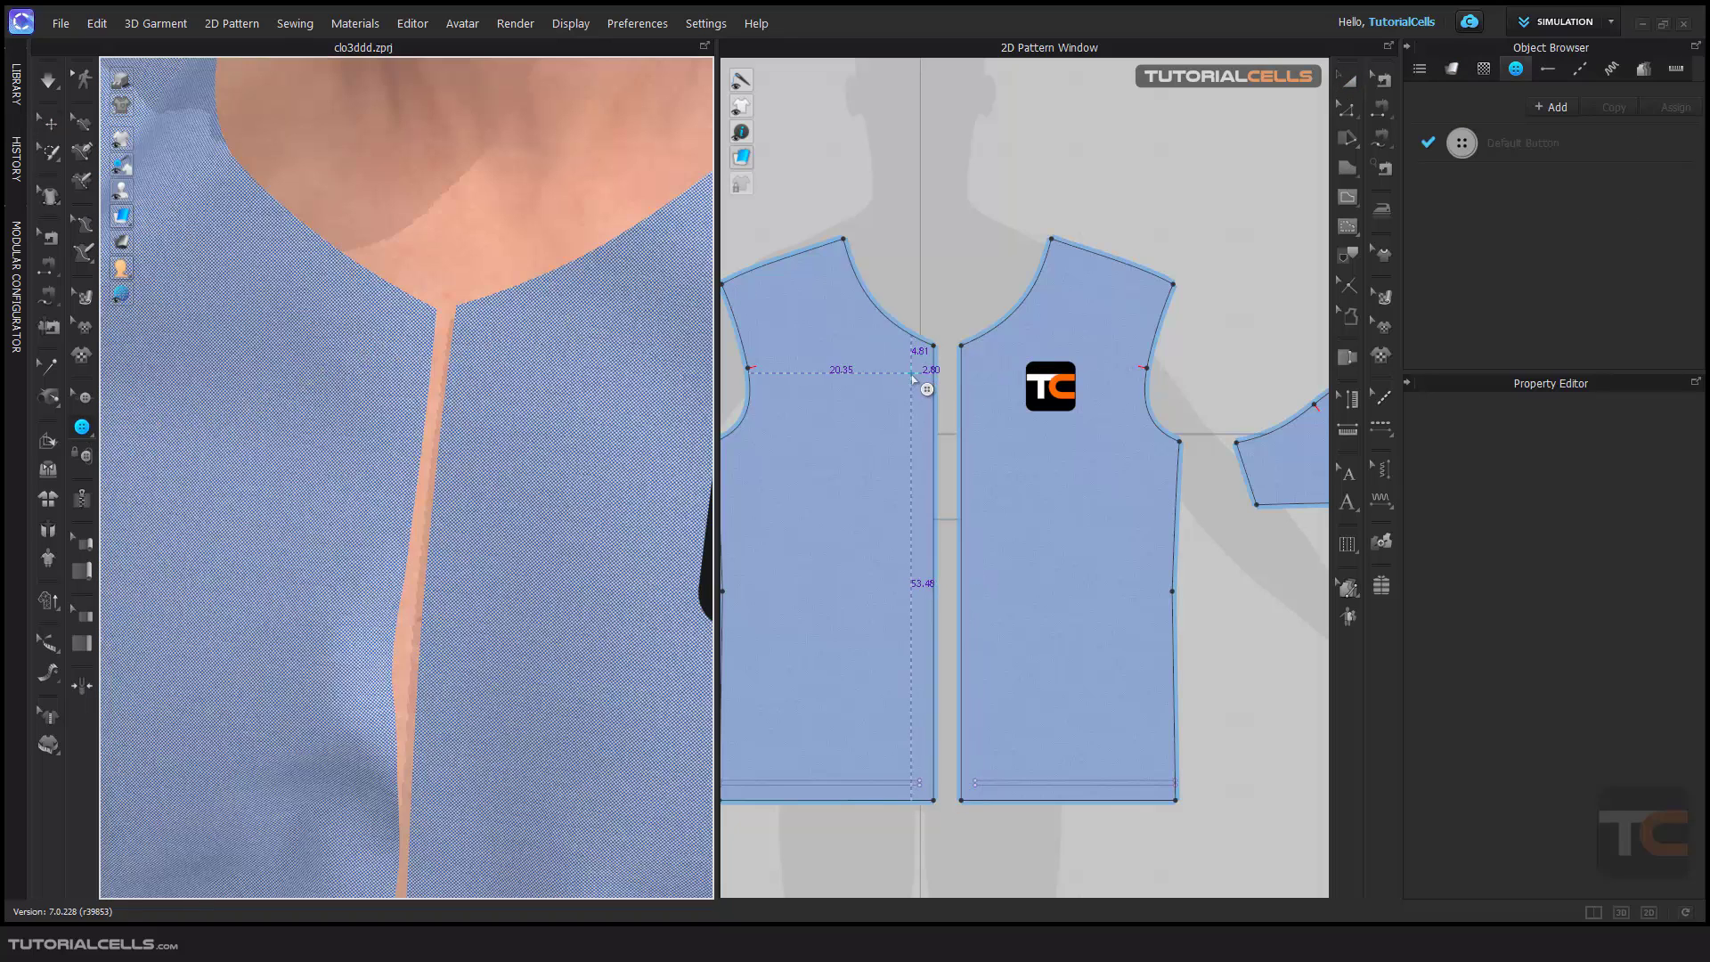
pyautogui.scroll(2, 913, 378)
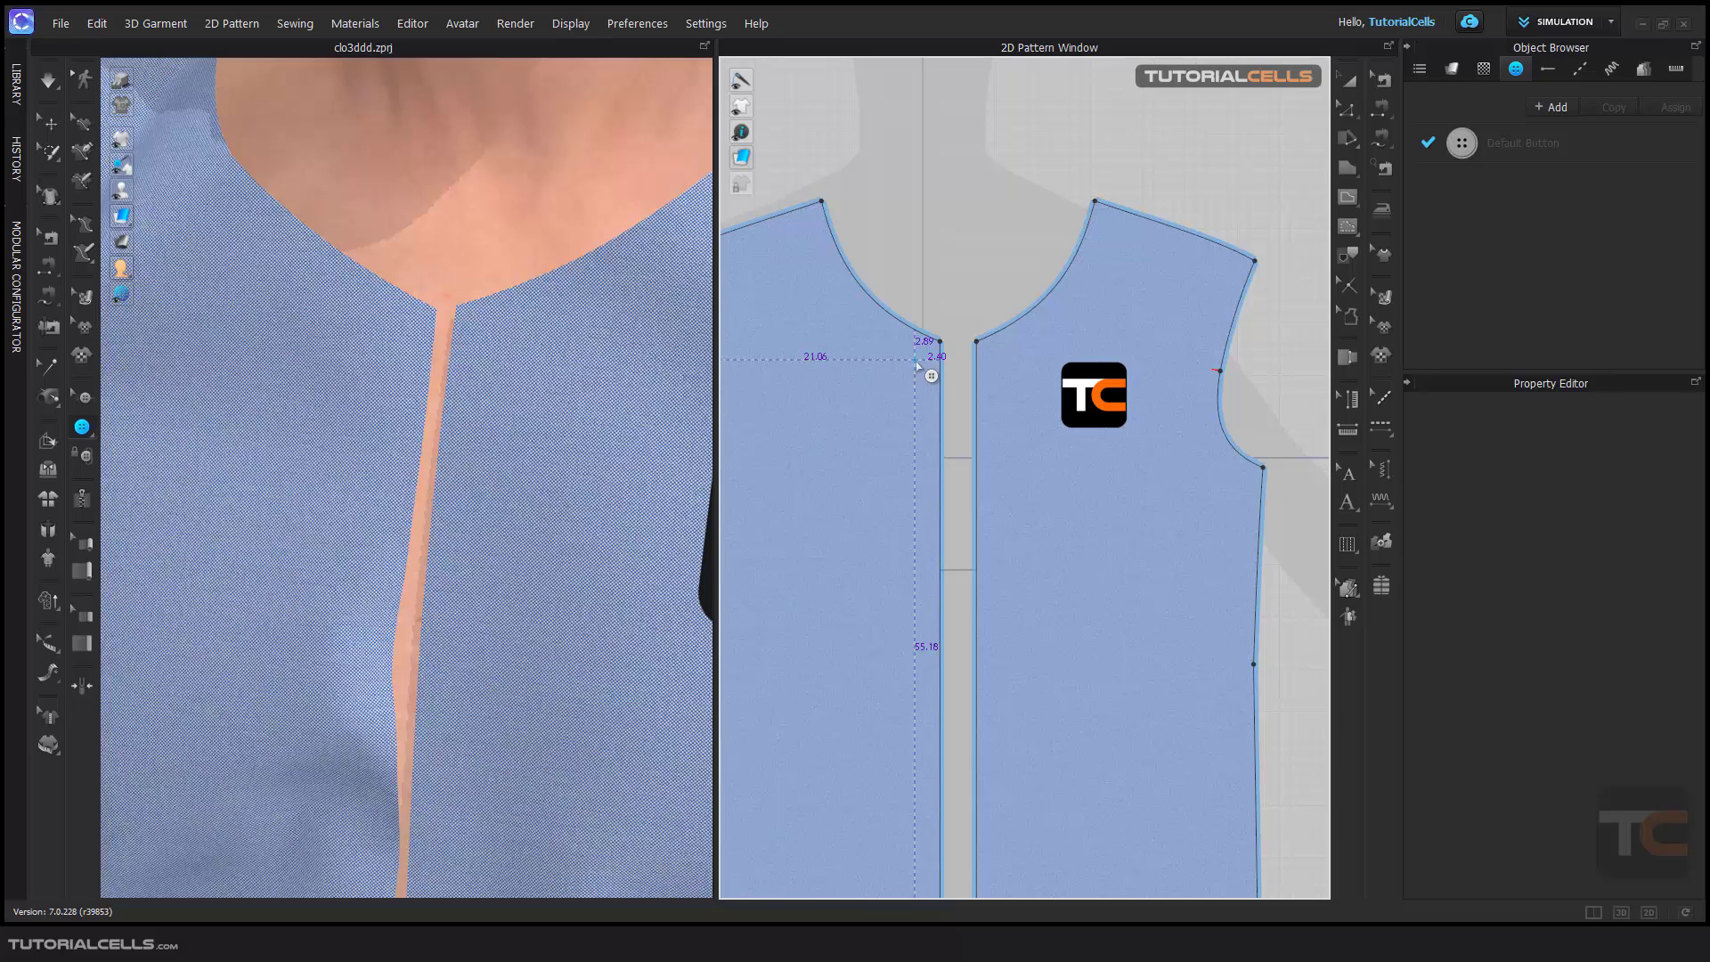
pyautogui.click(914, 360)
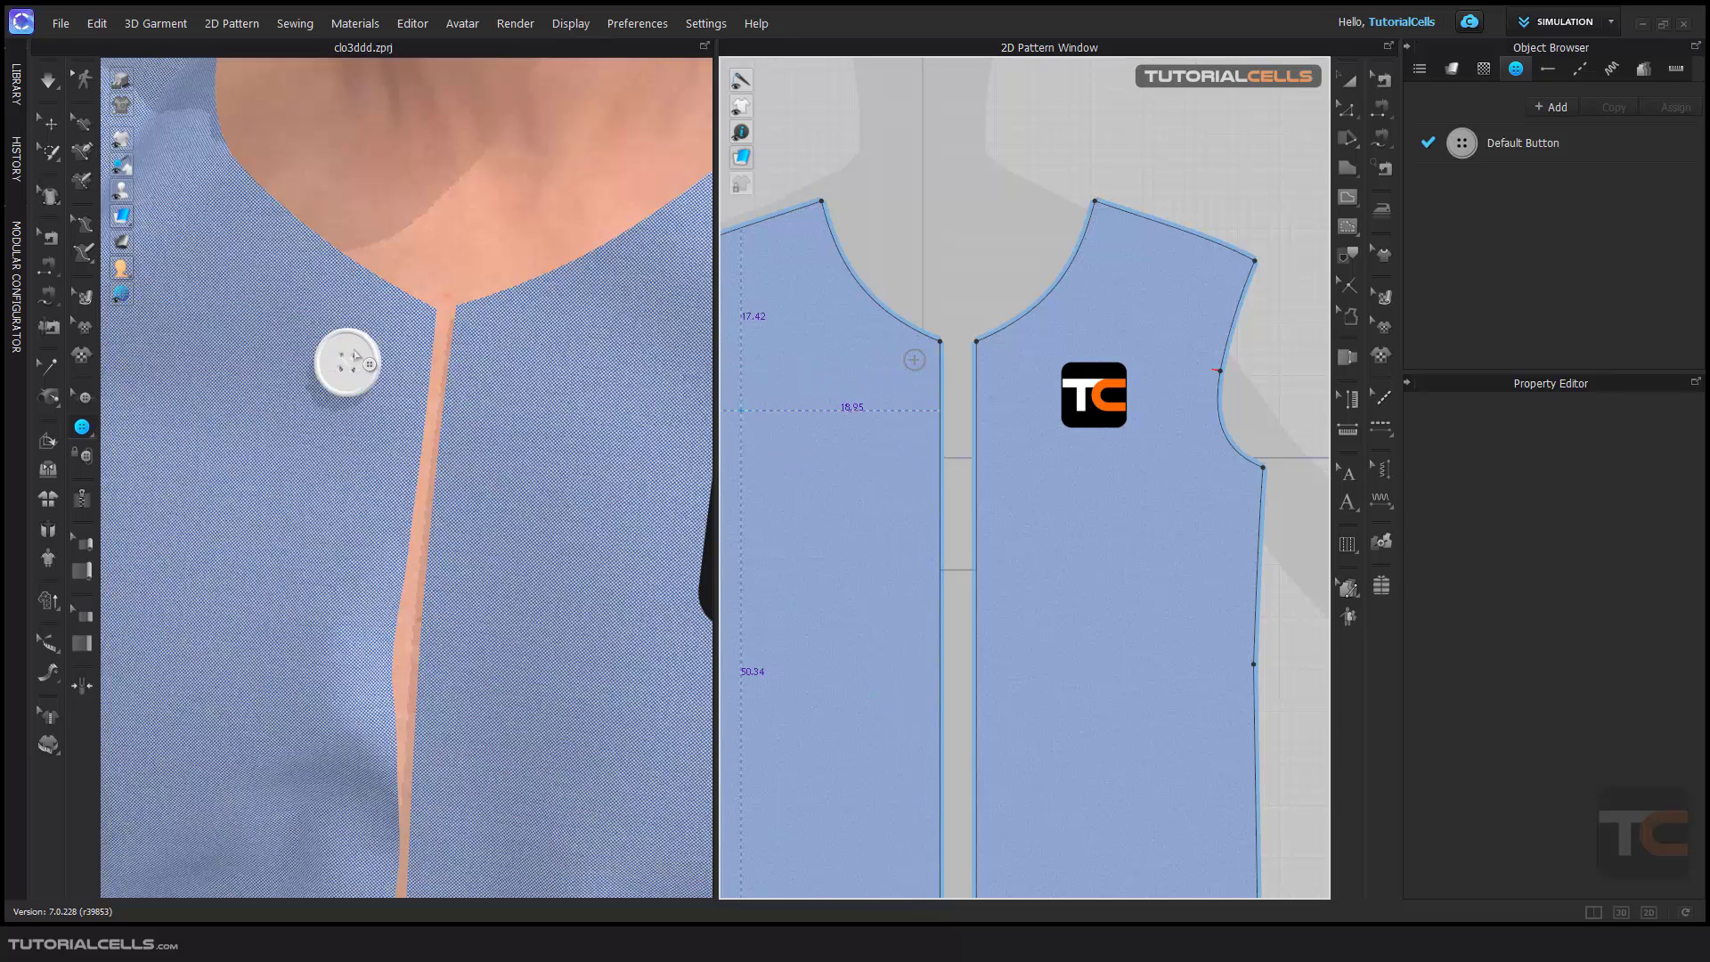
pyautogui.scroll(2, 913, 361)
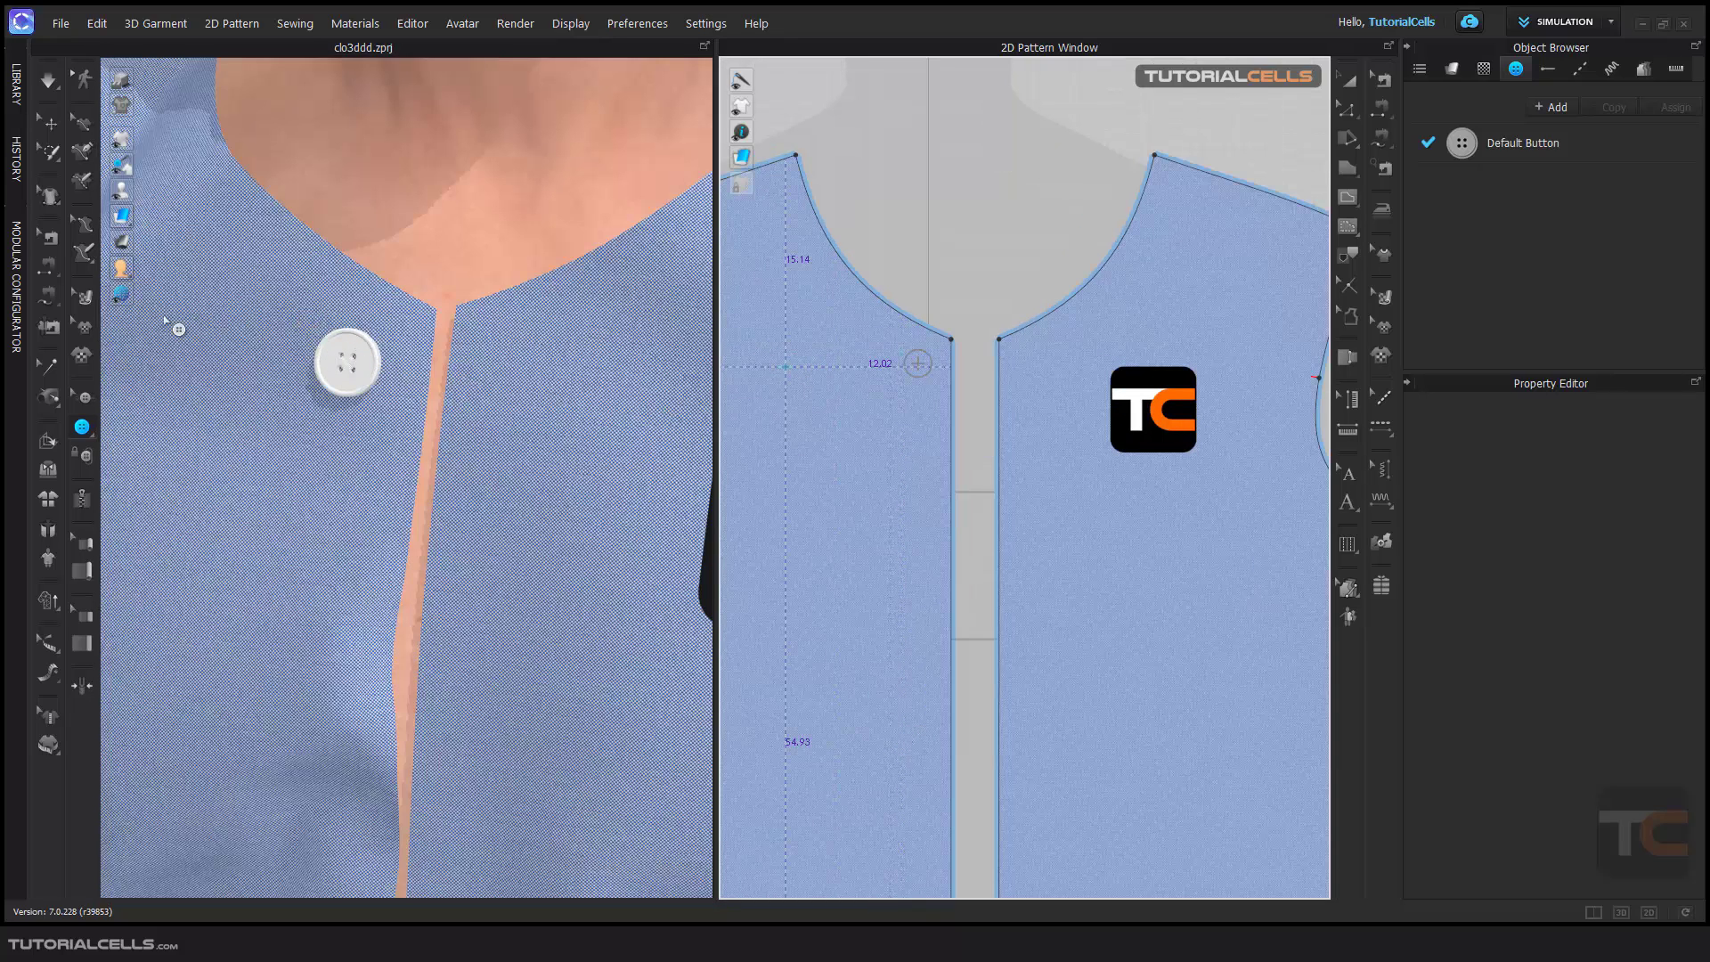
# - Move the button closer to the corner where the neckline meets the centre-front edge
pyautogui.click(83, 398)
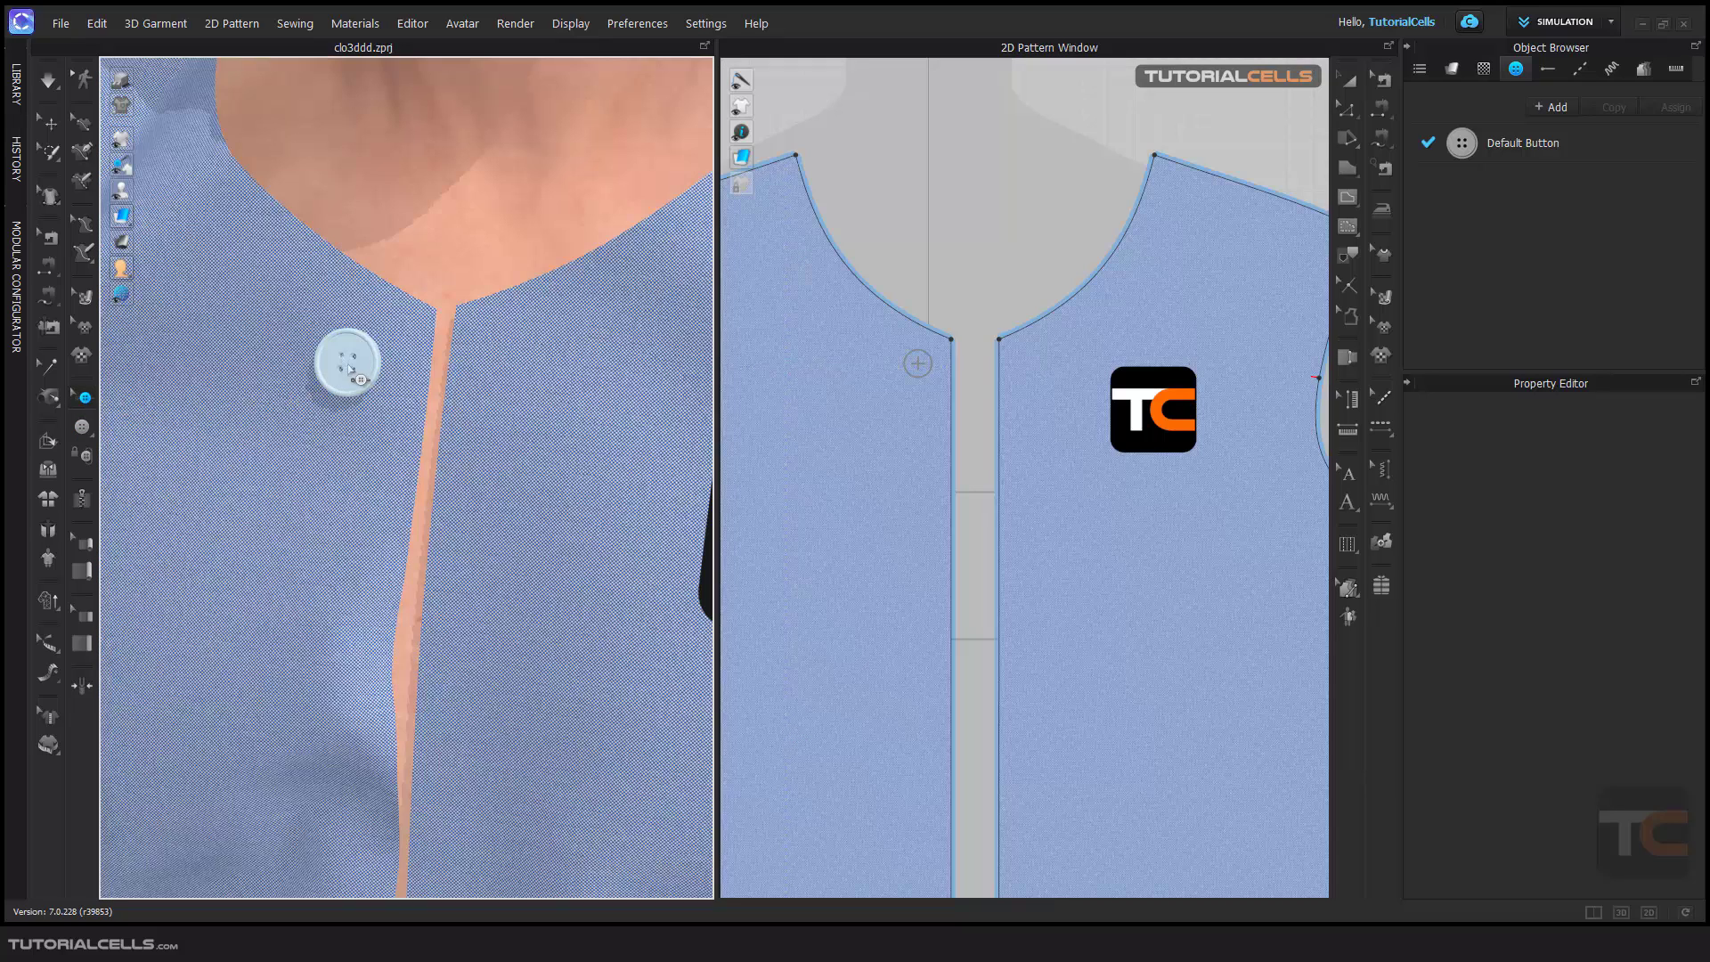
pyautogui.click(347, 363)
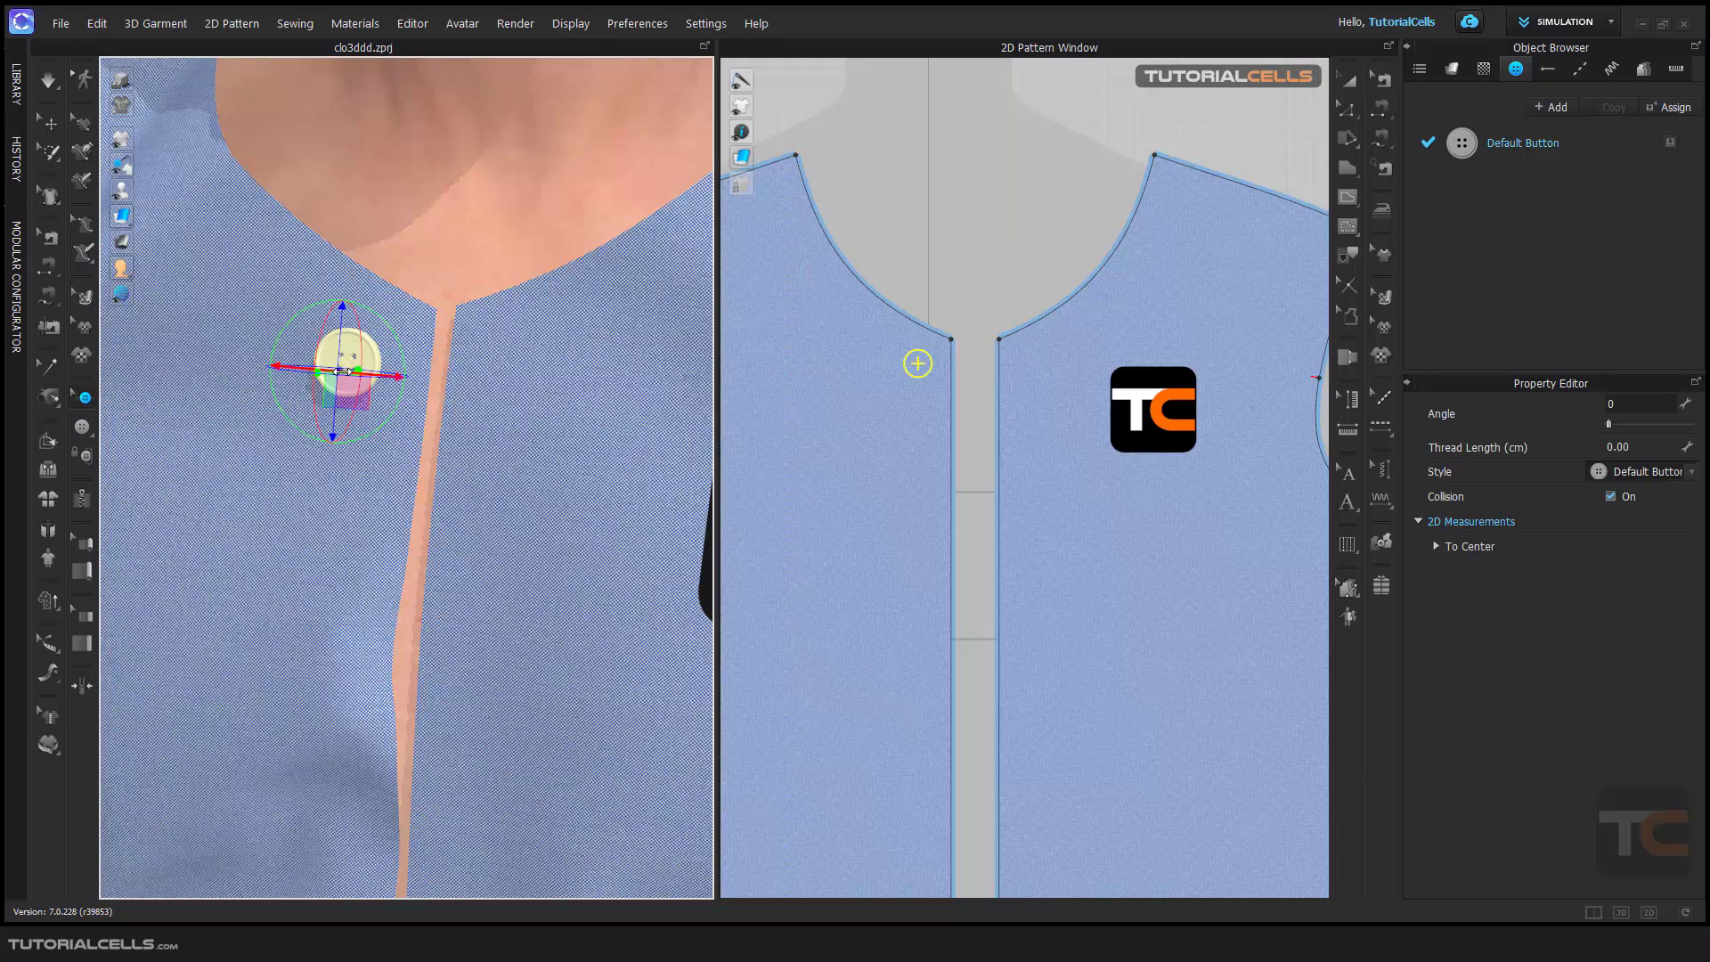
pyautogui.moveTo(922, 365); pyautogui.dragTo(940, 356)
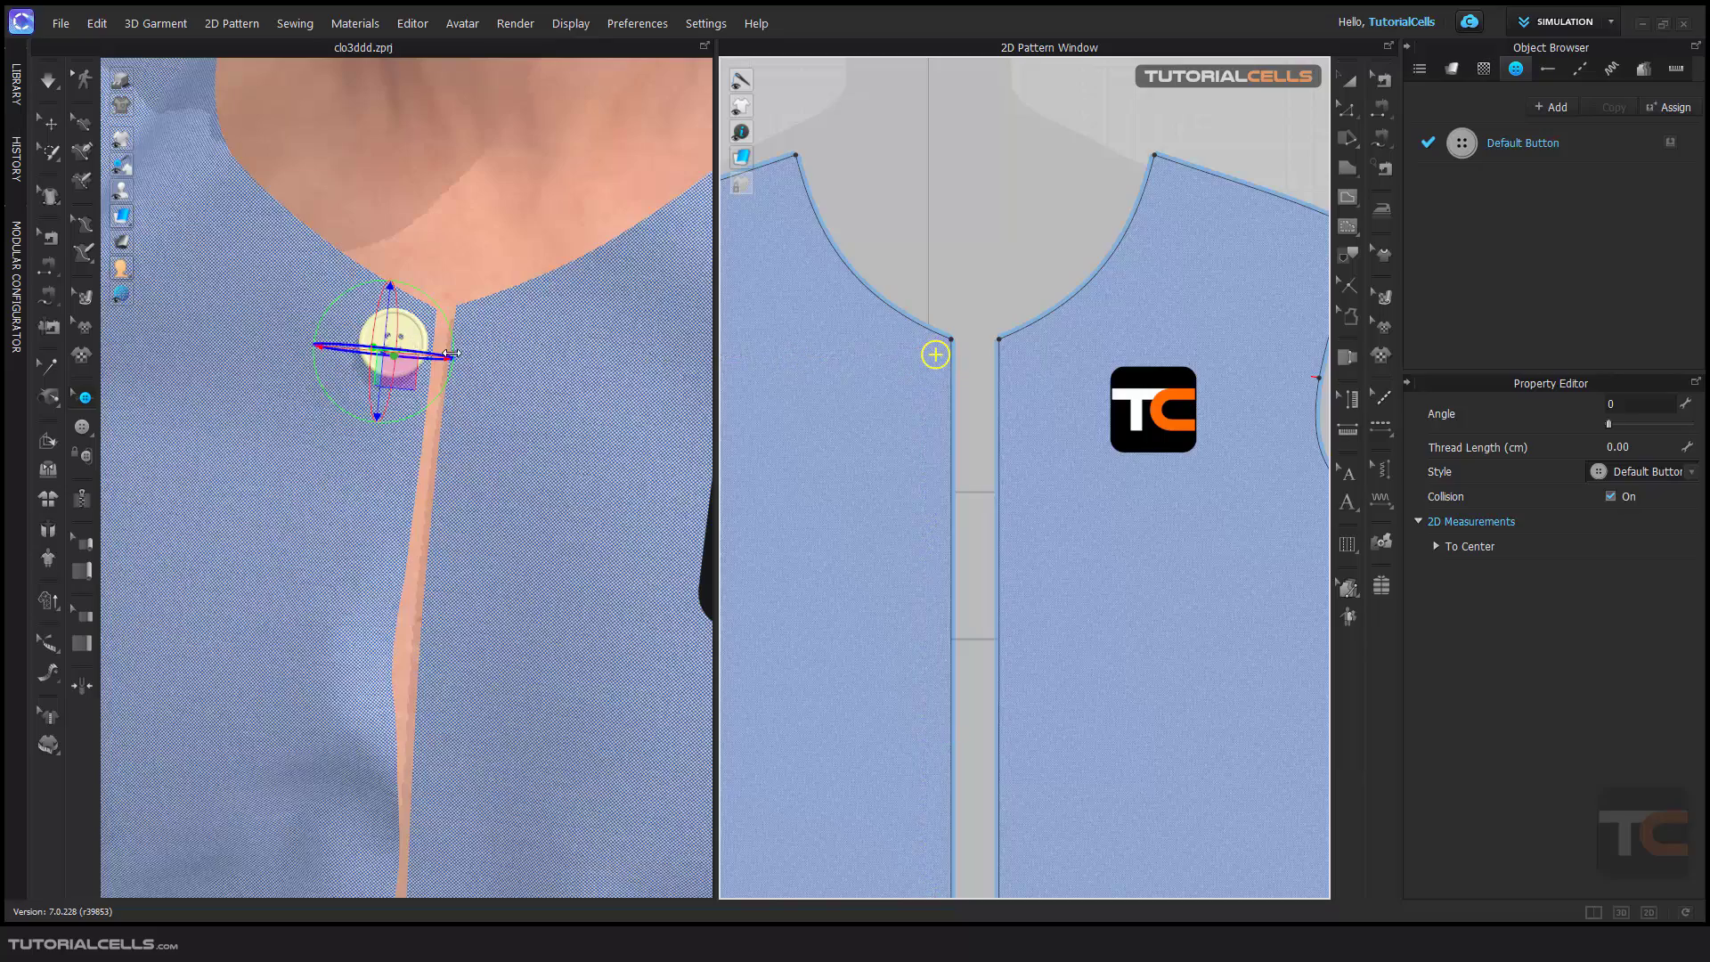
pyautogui.scroll(4, 392, 473)
pyautogui.scroll(-3, 410, 471)
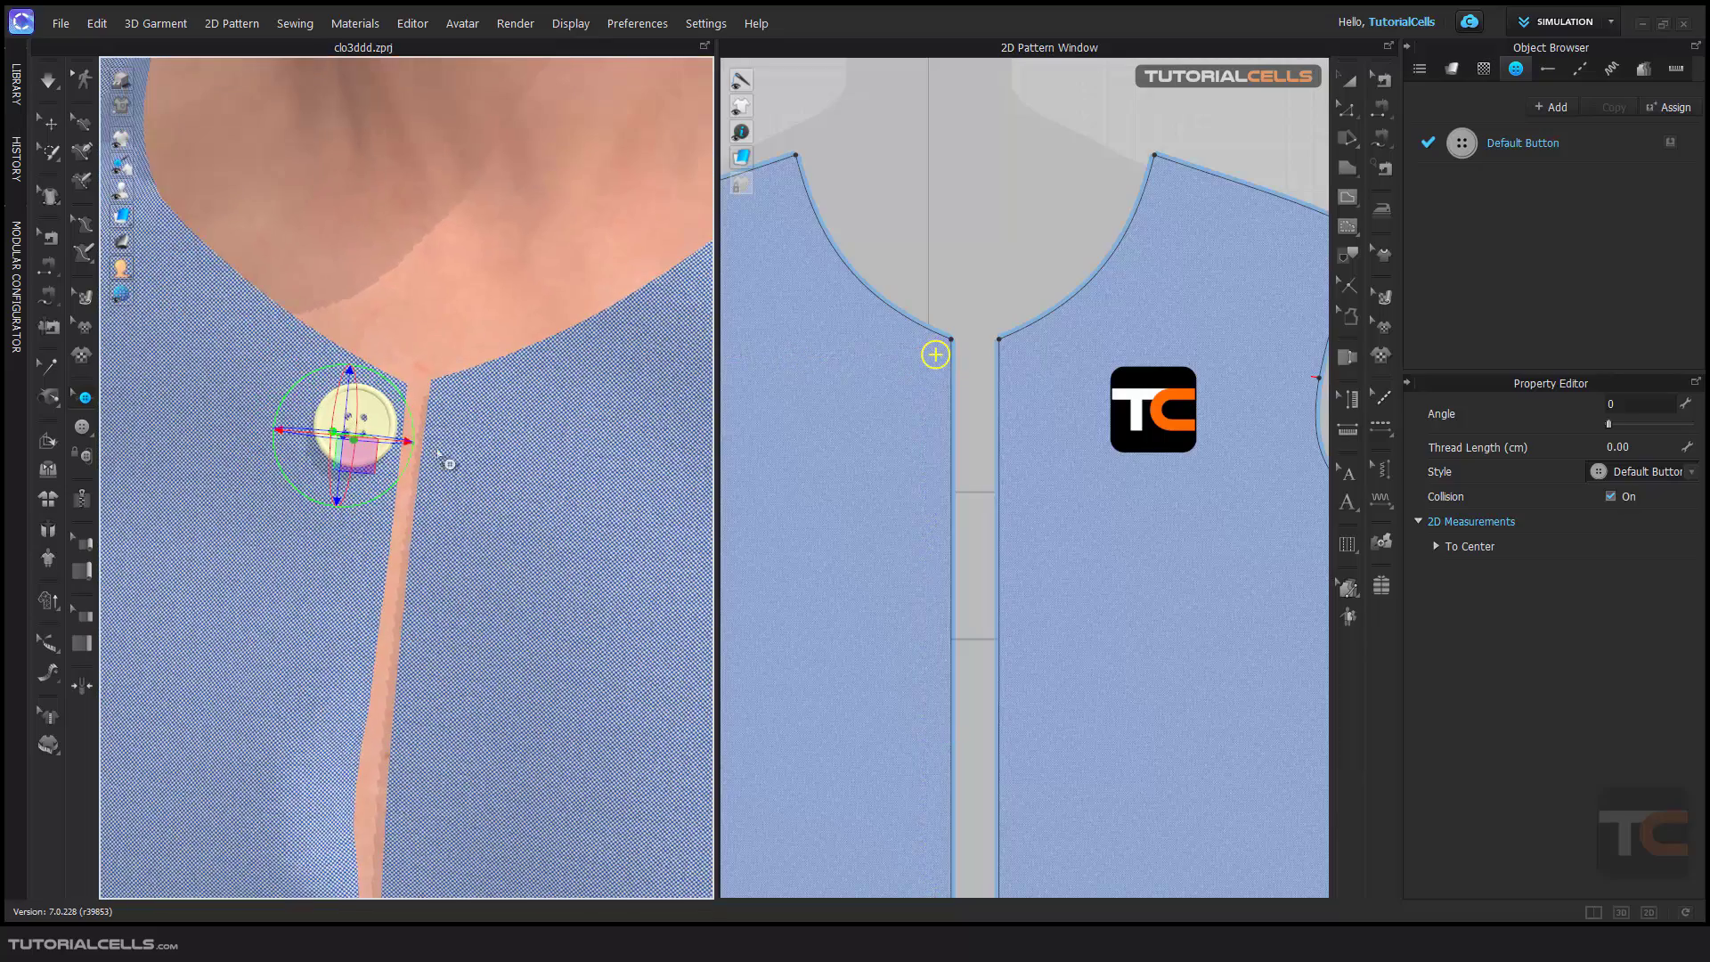
pyautogui.scroll(2, 966, 350)
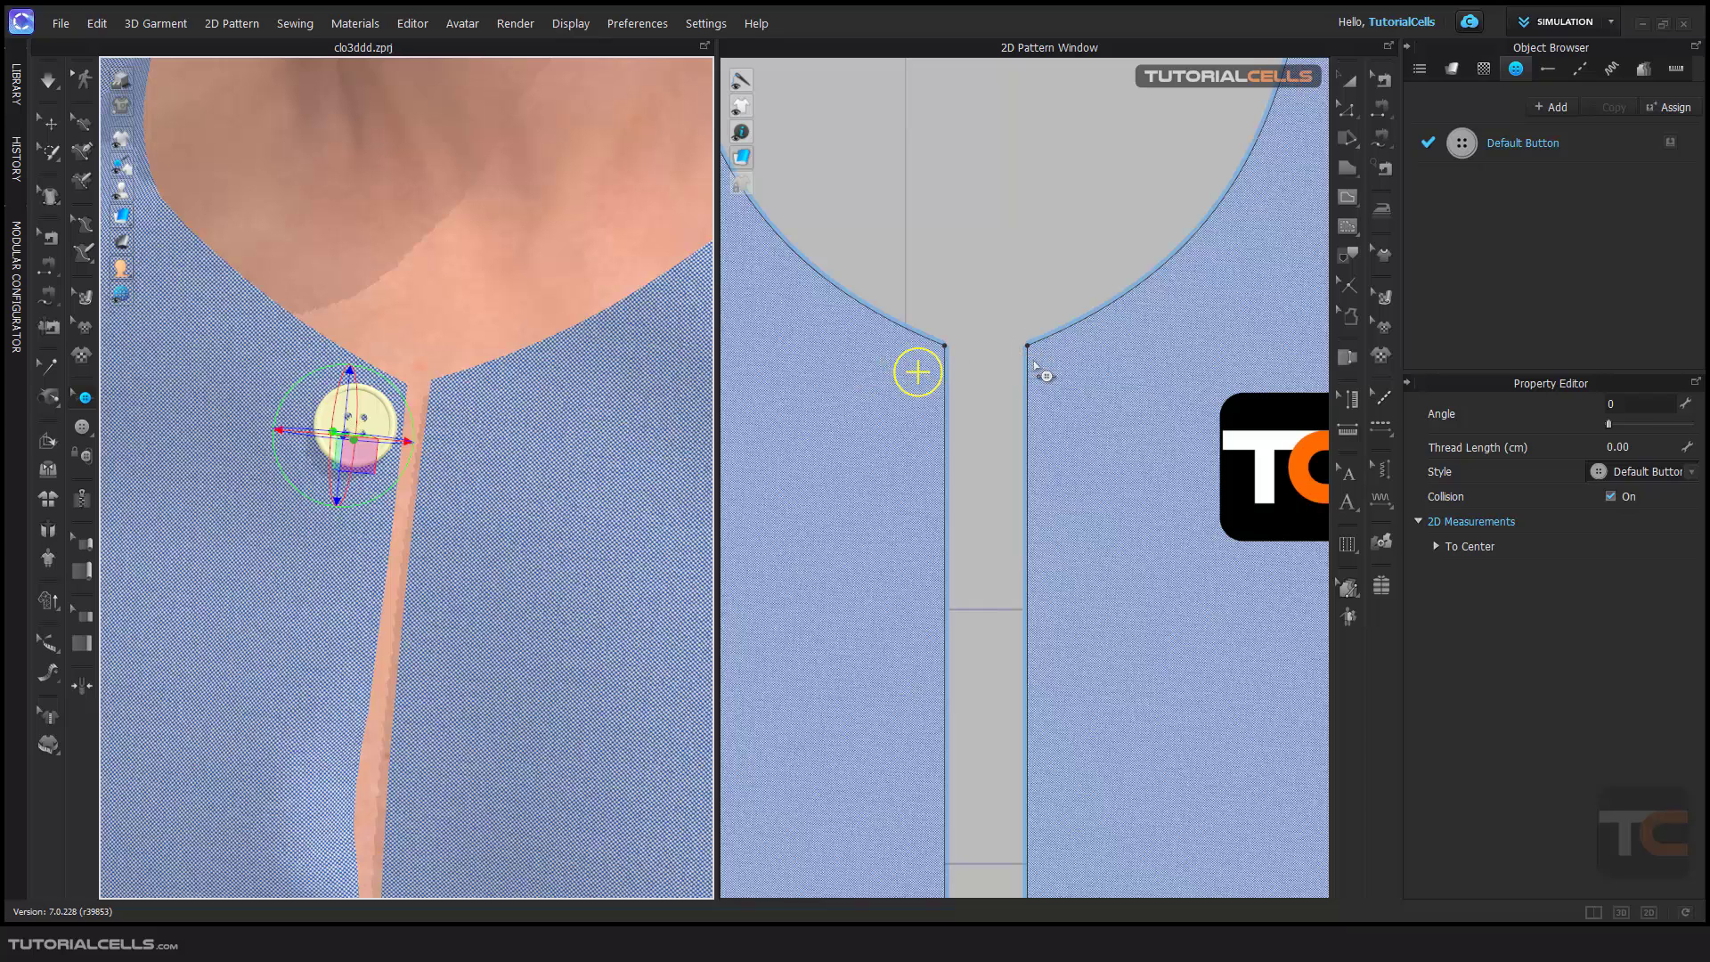
# - Try converting the placed button to a buttonhole, and undo the conversion
pyautogui.click(82, 426)
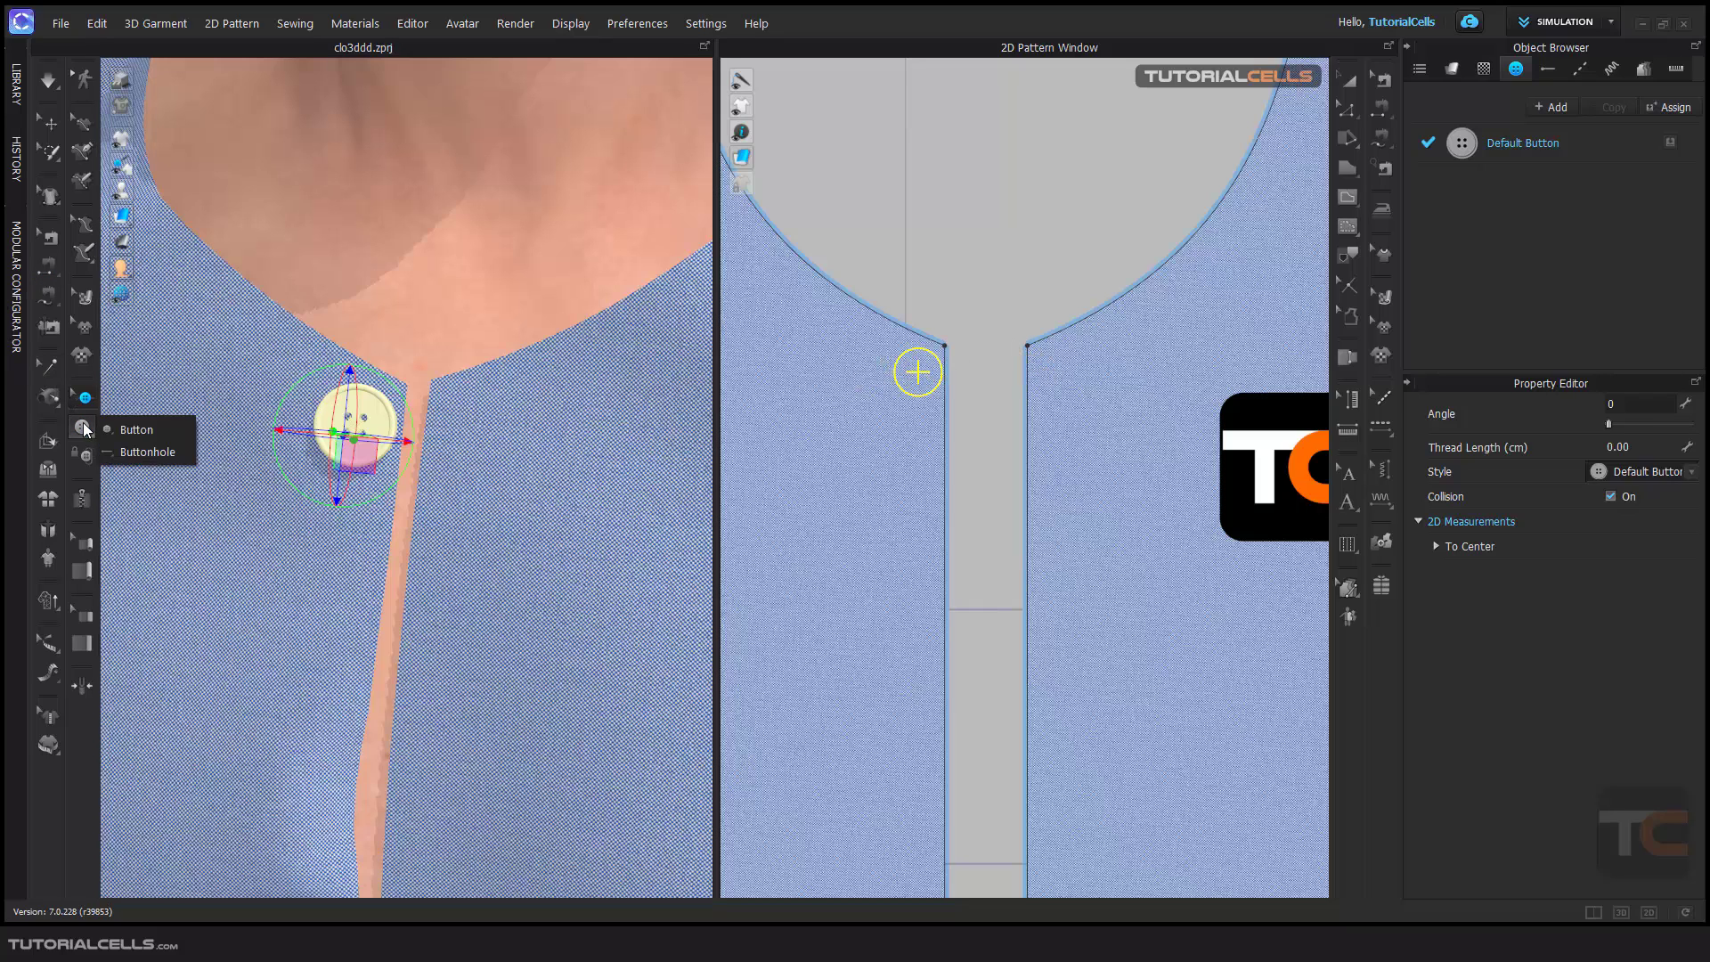
pyautogui.click(142, 453)
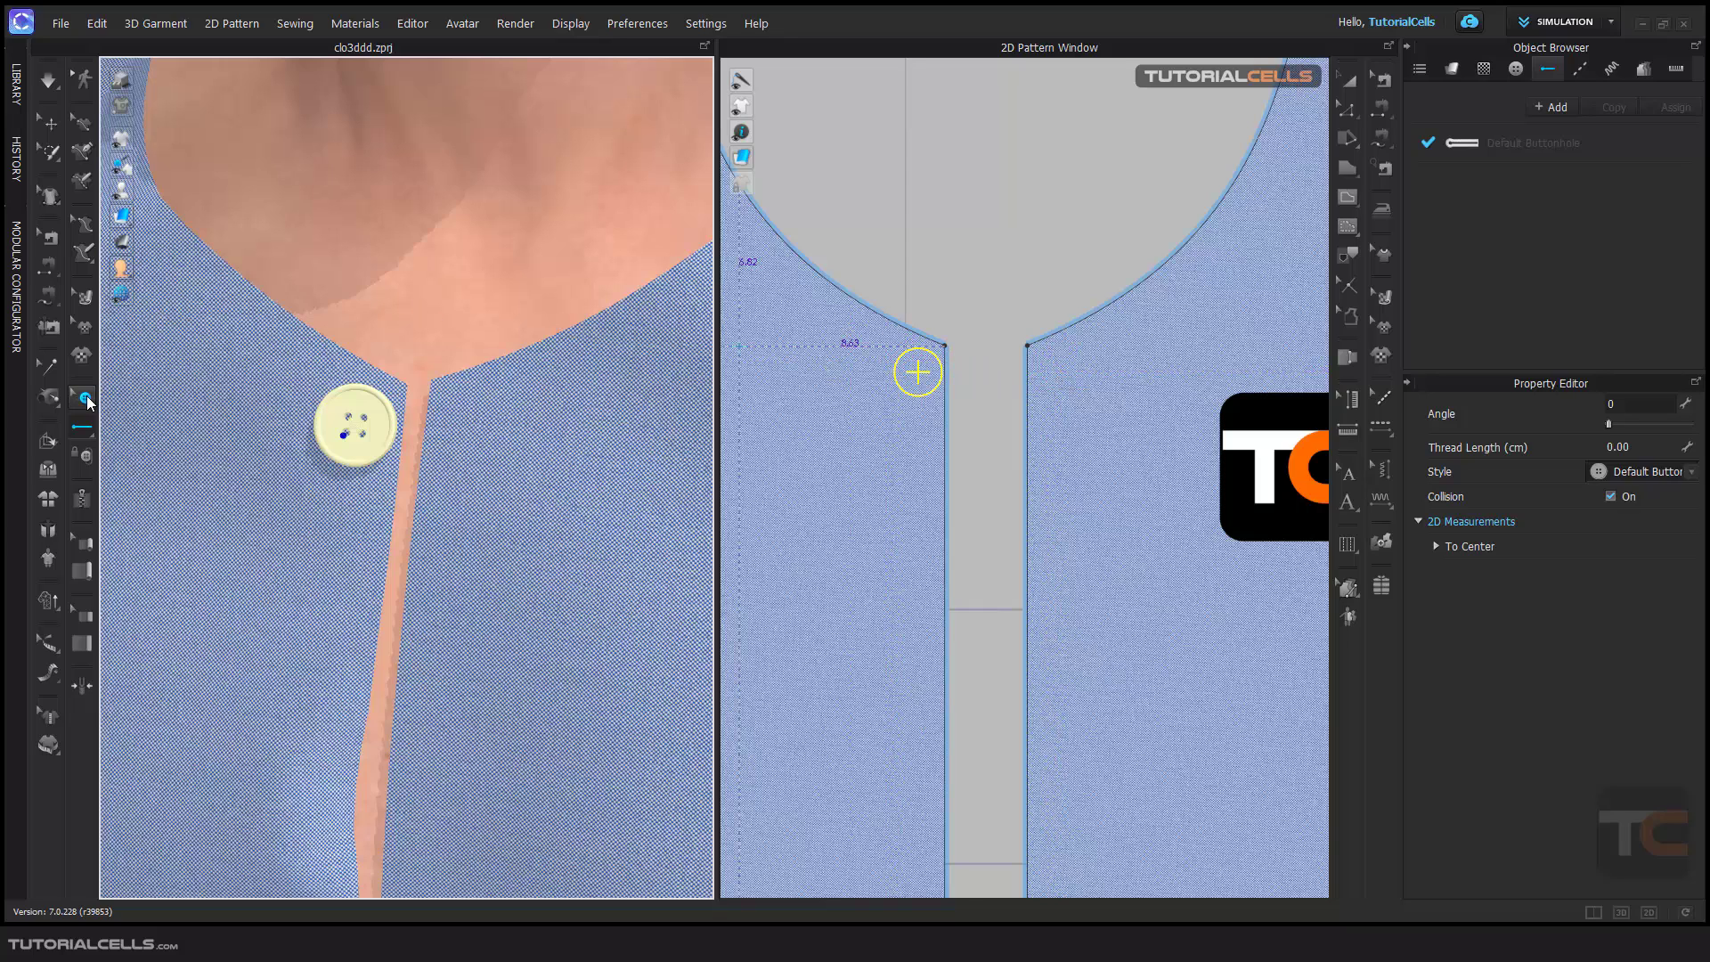
pyautogui.click(85, 399)
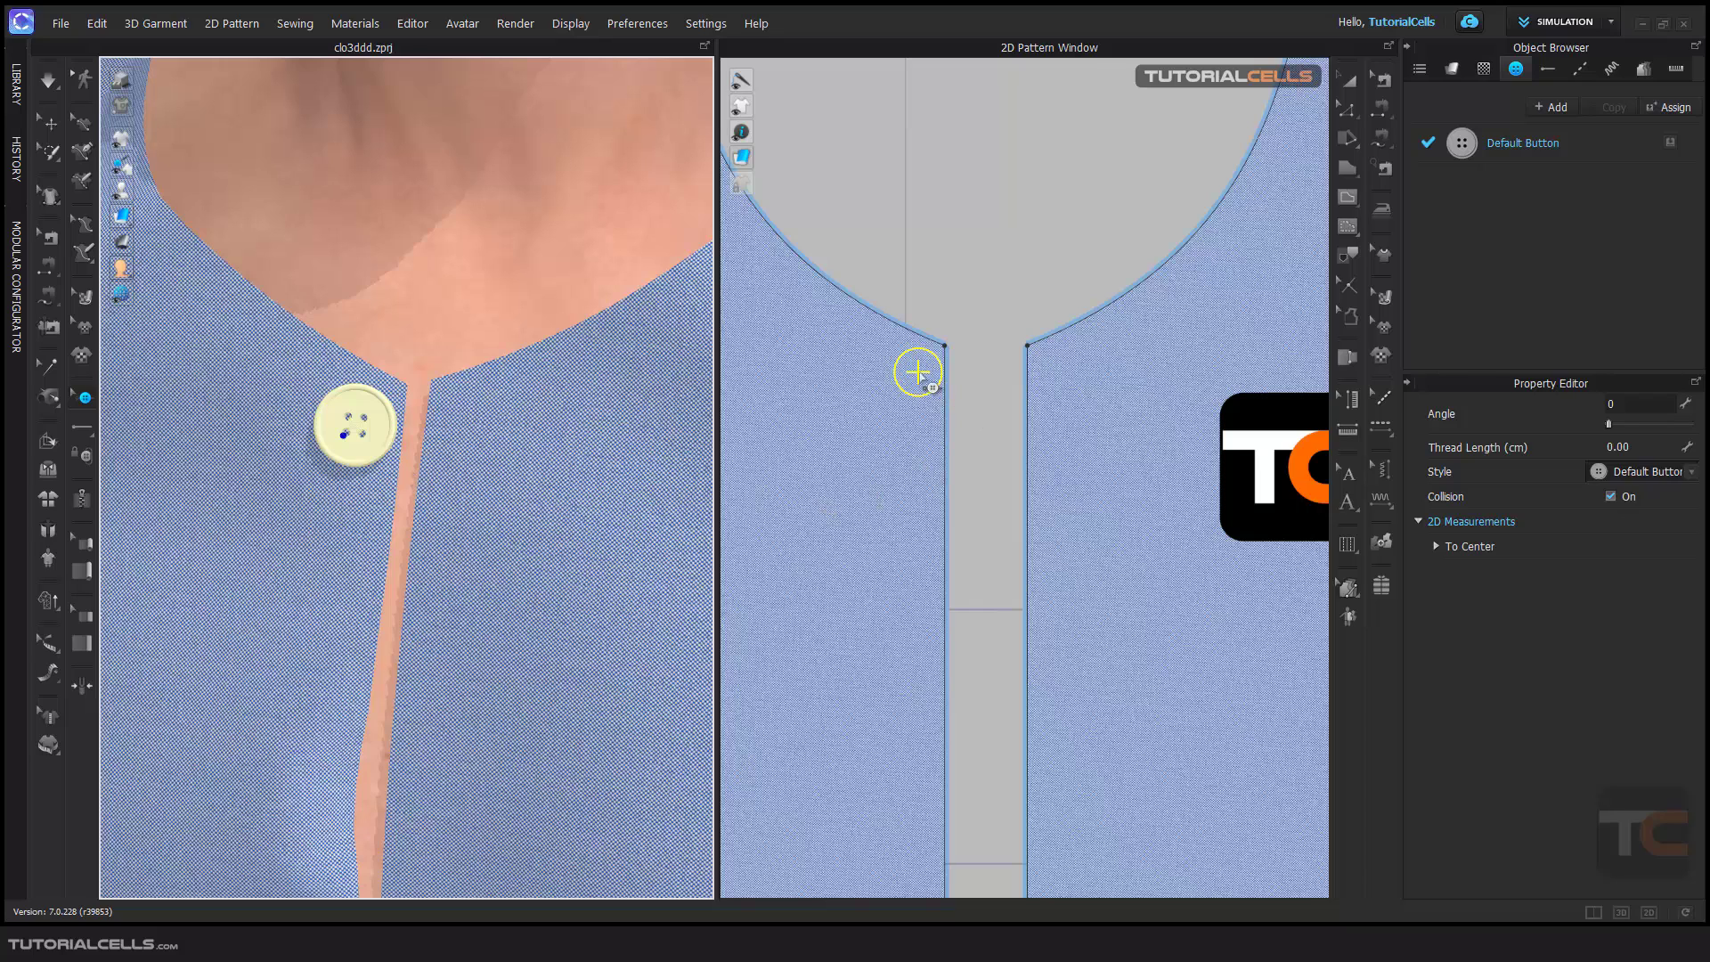
pyautogui.rightClick(918, 373)
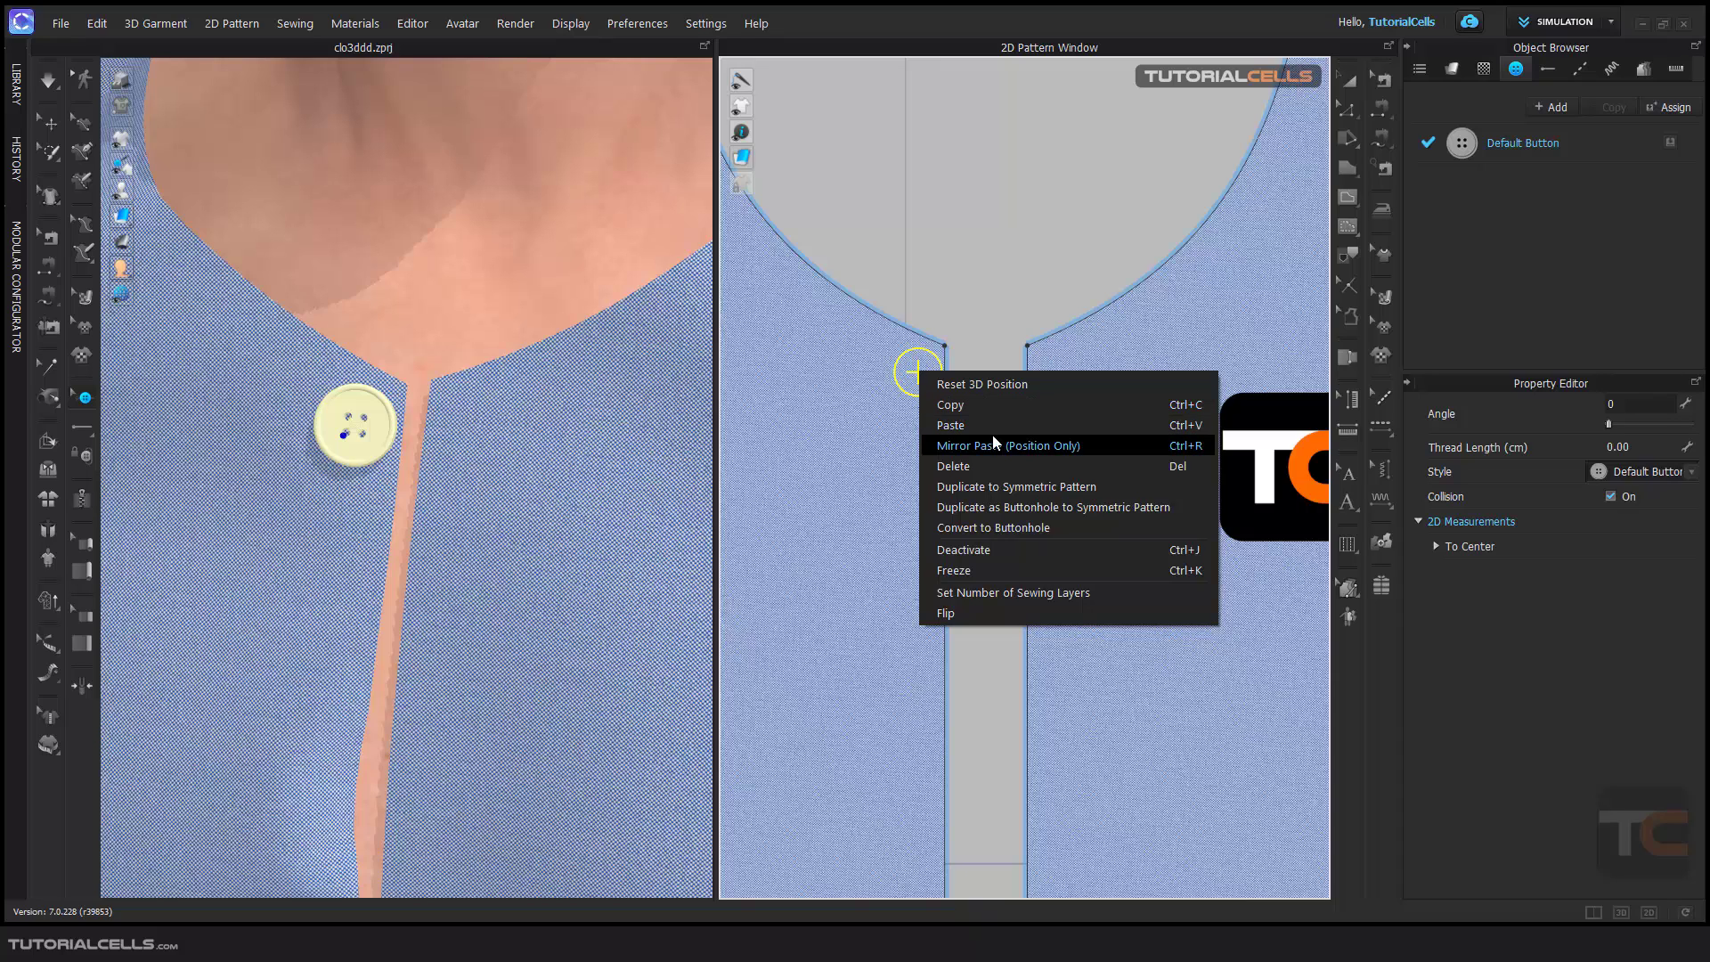
pyautogui.click(954, 529)
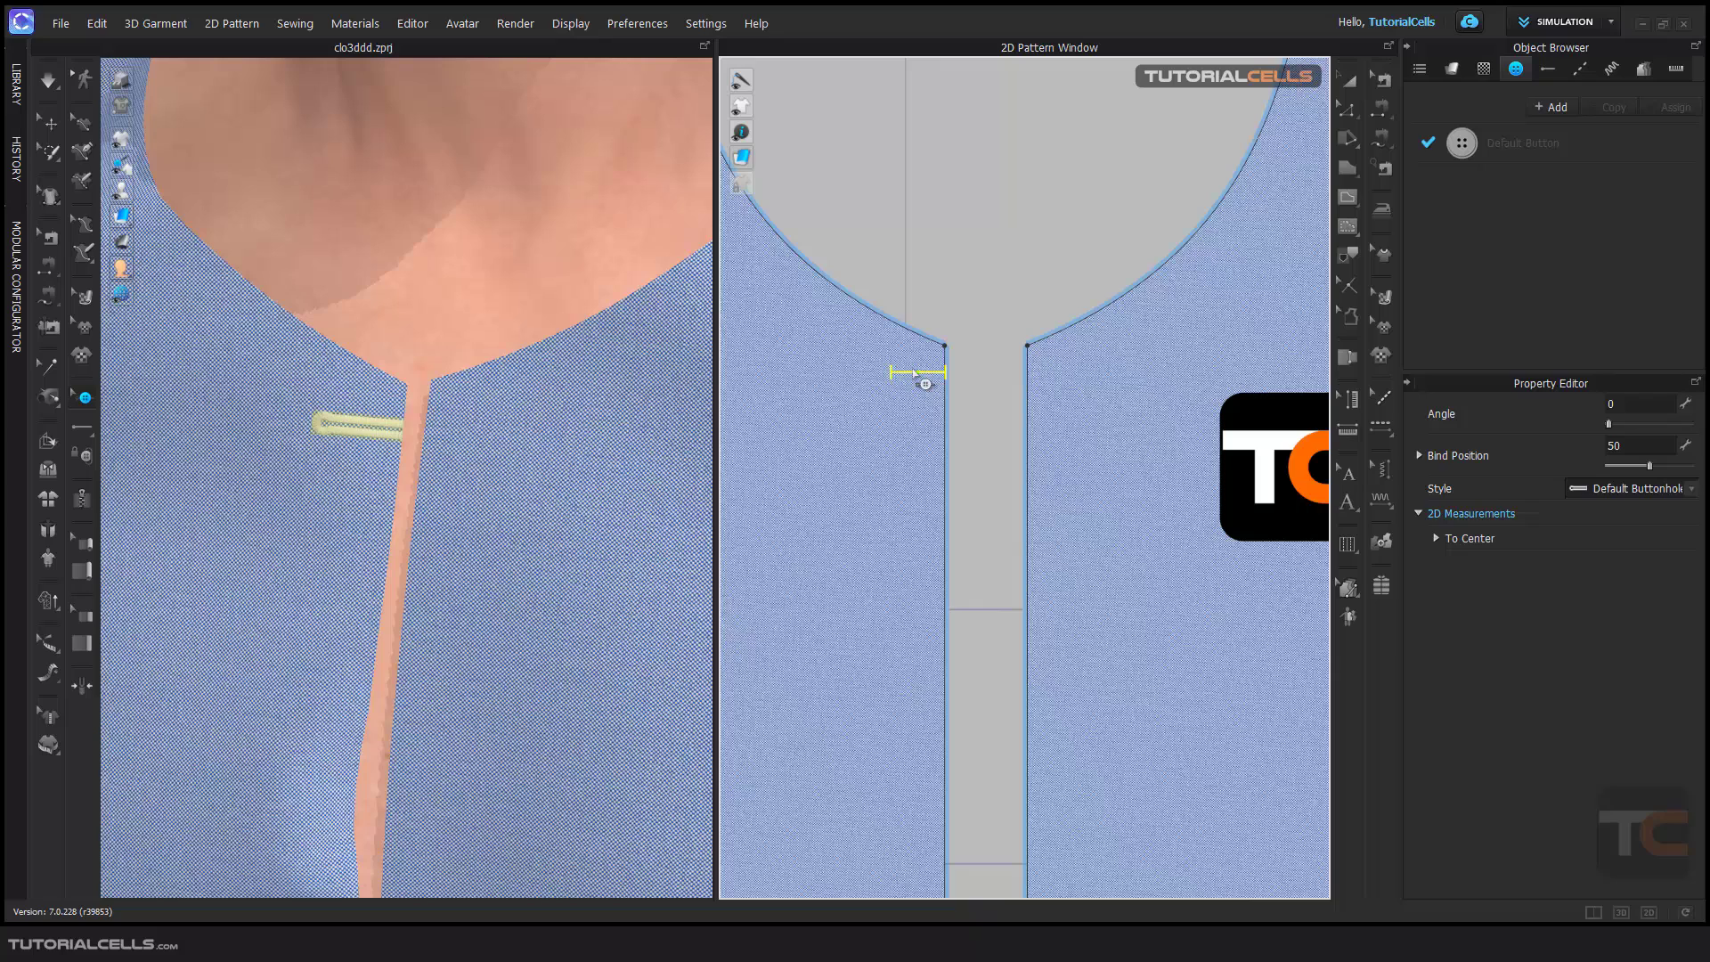
pyautogui.hotkey('ctrl', 'z')
# - Duplicate the button as a buttonhole onto the symmetric front panel
pyautogui.rightClick(918, 373)
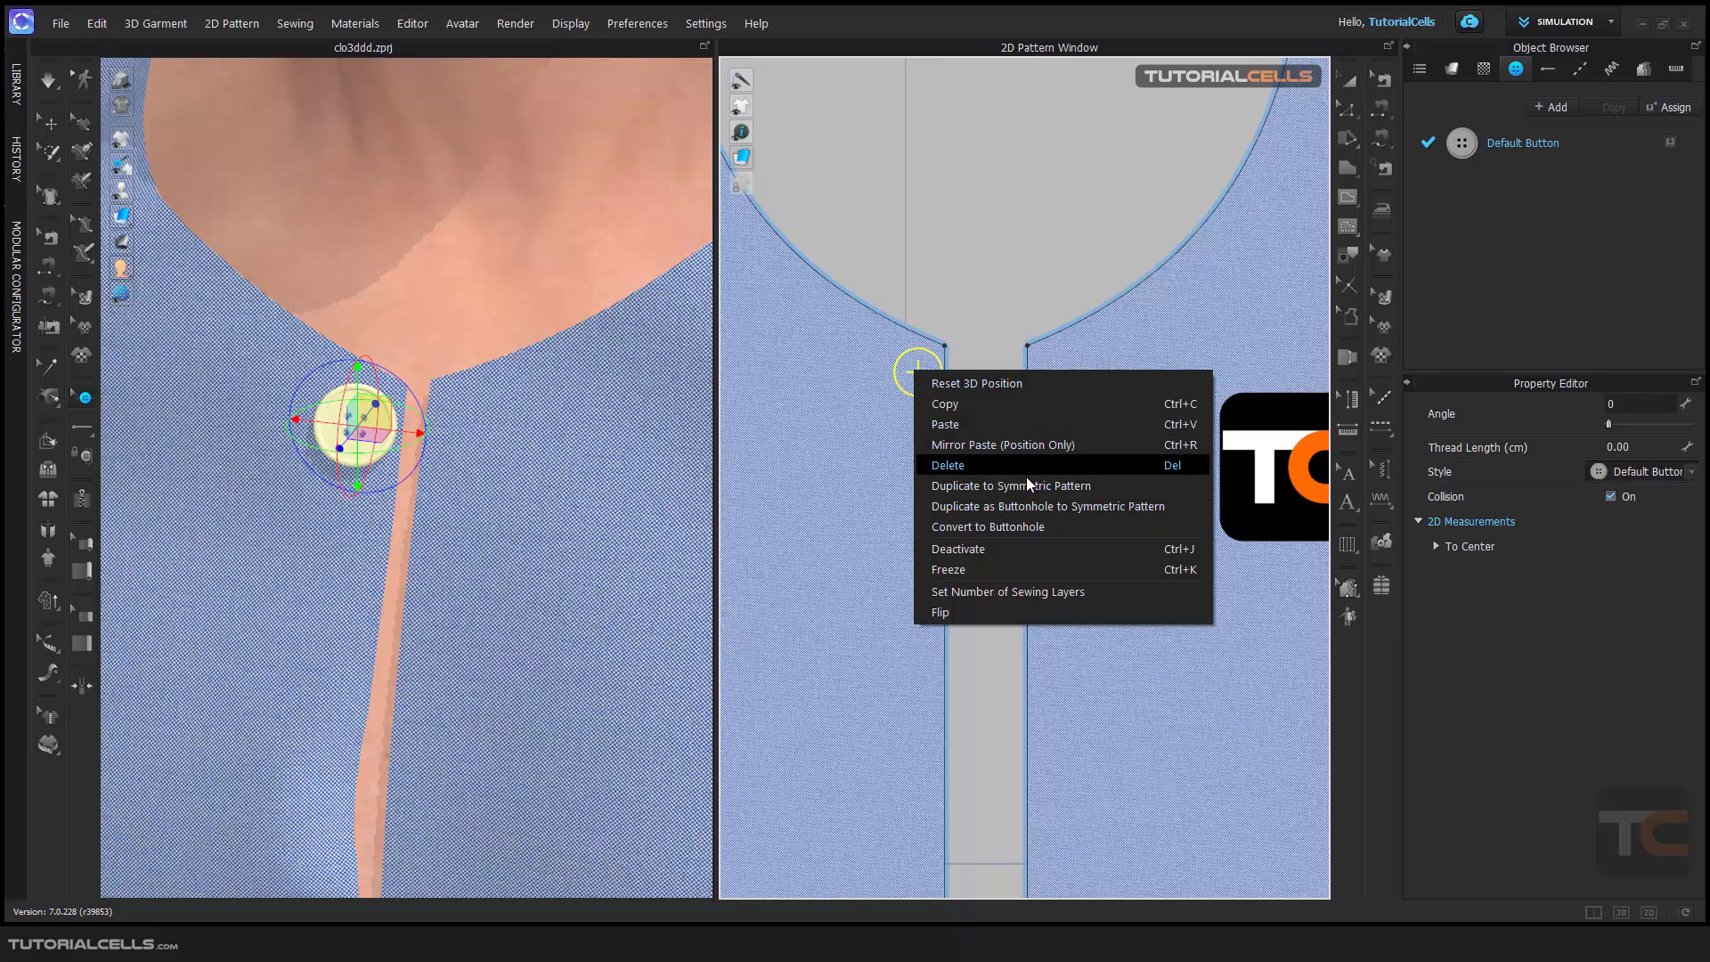
pyautogui.click(1024, 506)
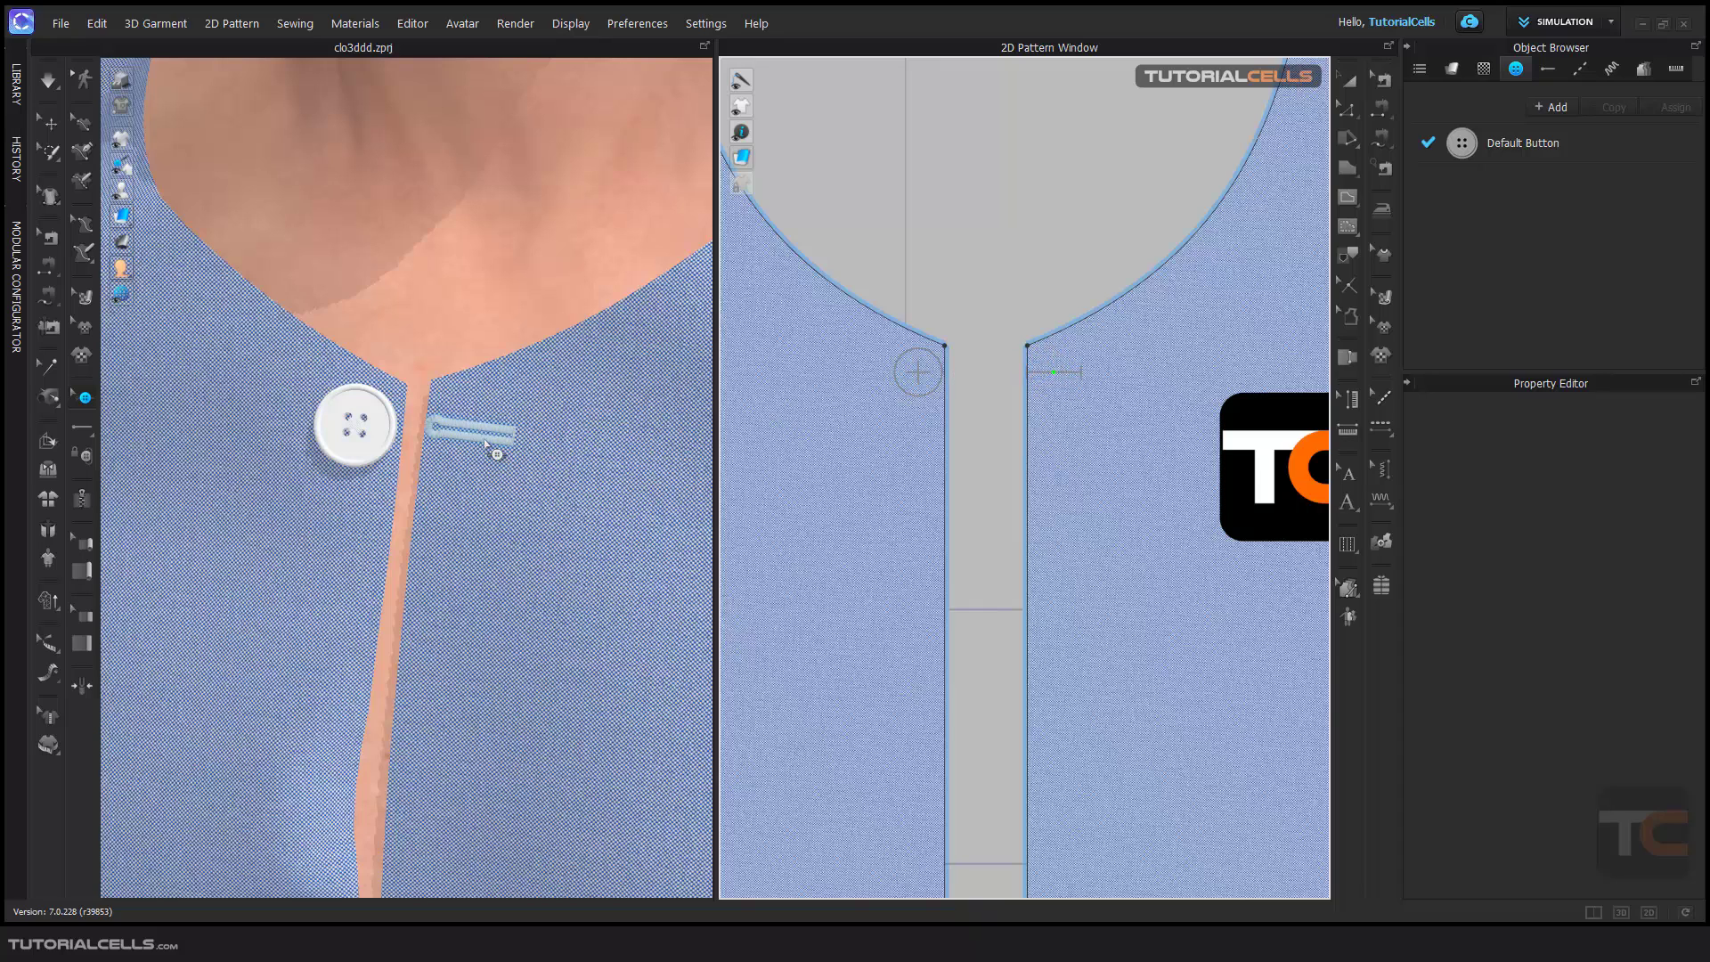
# - Examine the Default Button style's shape, size and material properties, and the placed button's own settings
pyautogui.click(355, 425)
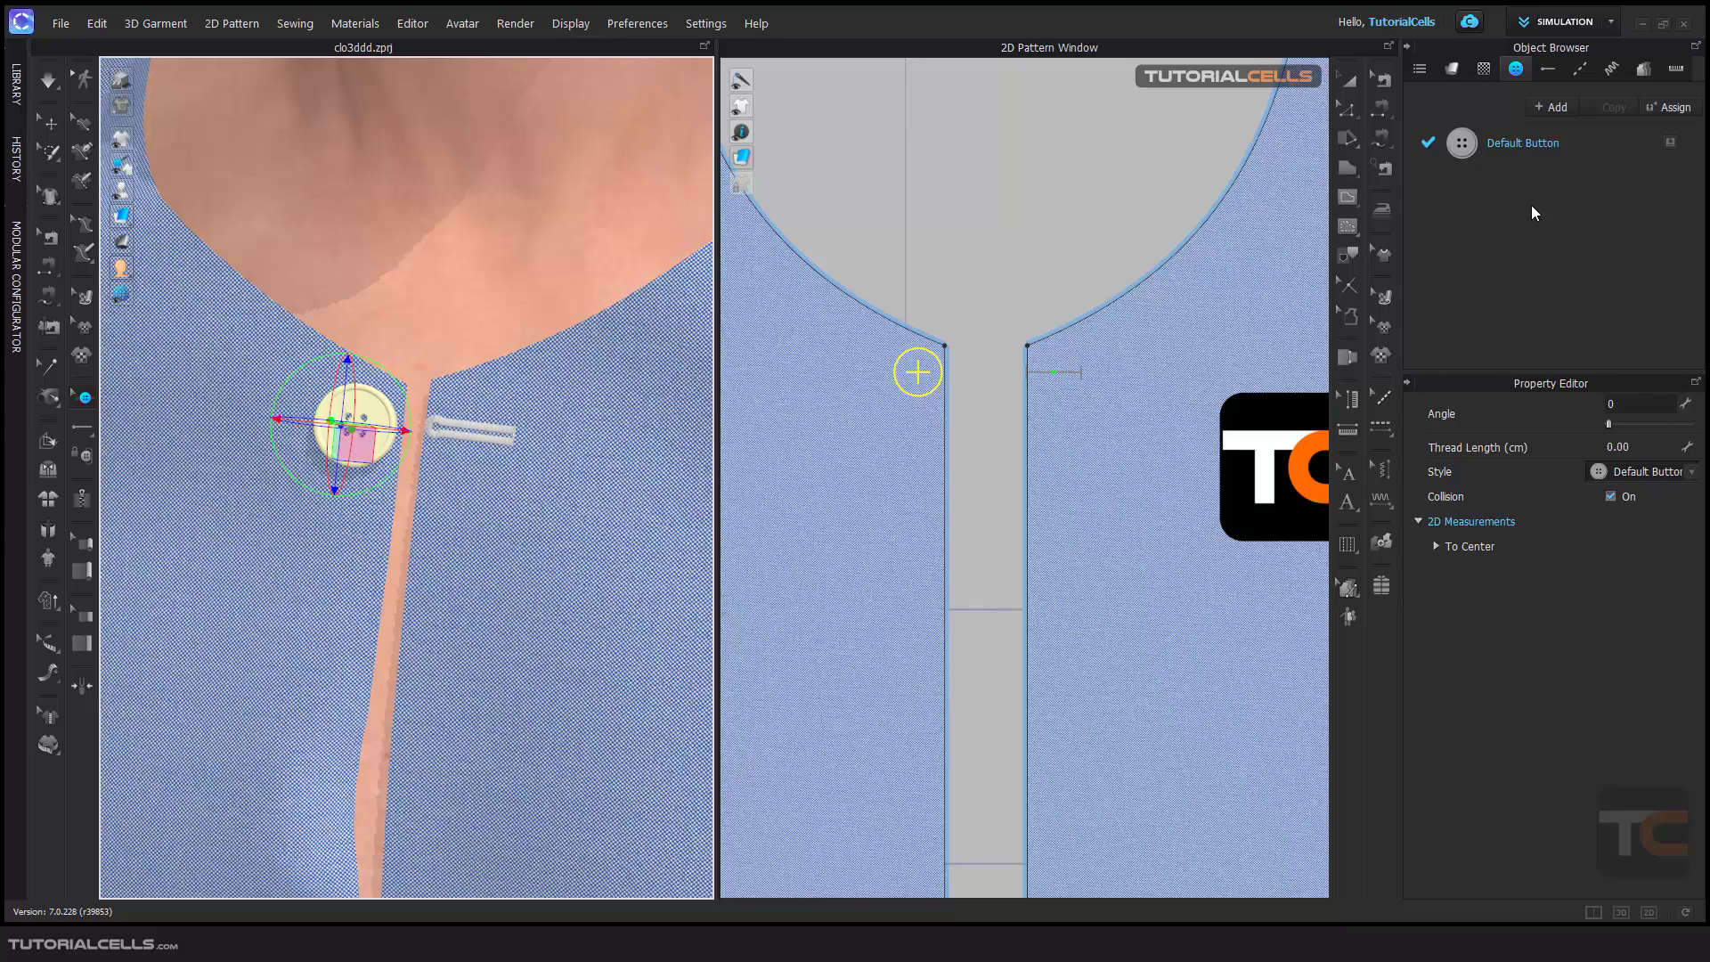
pyautogui.click(1547, 72)
pyautogui.click(1517, 72)
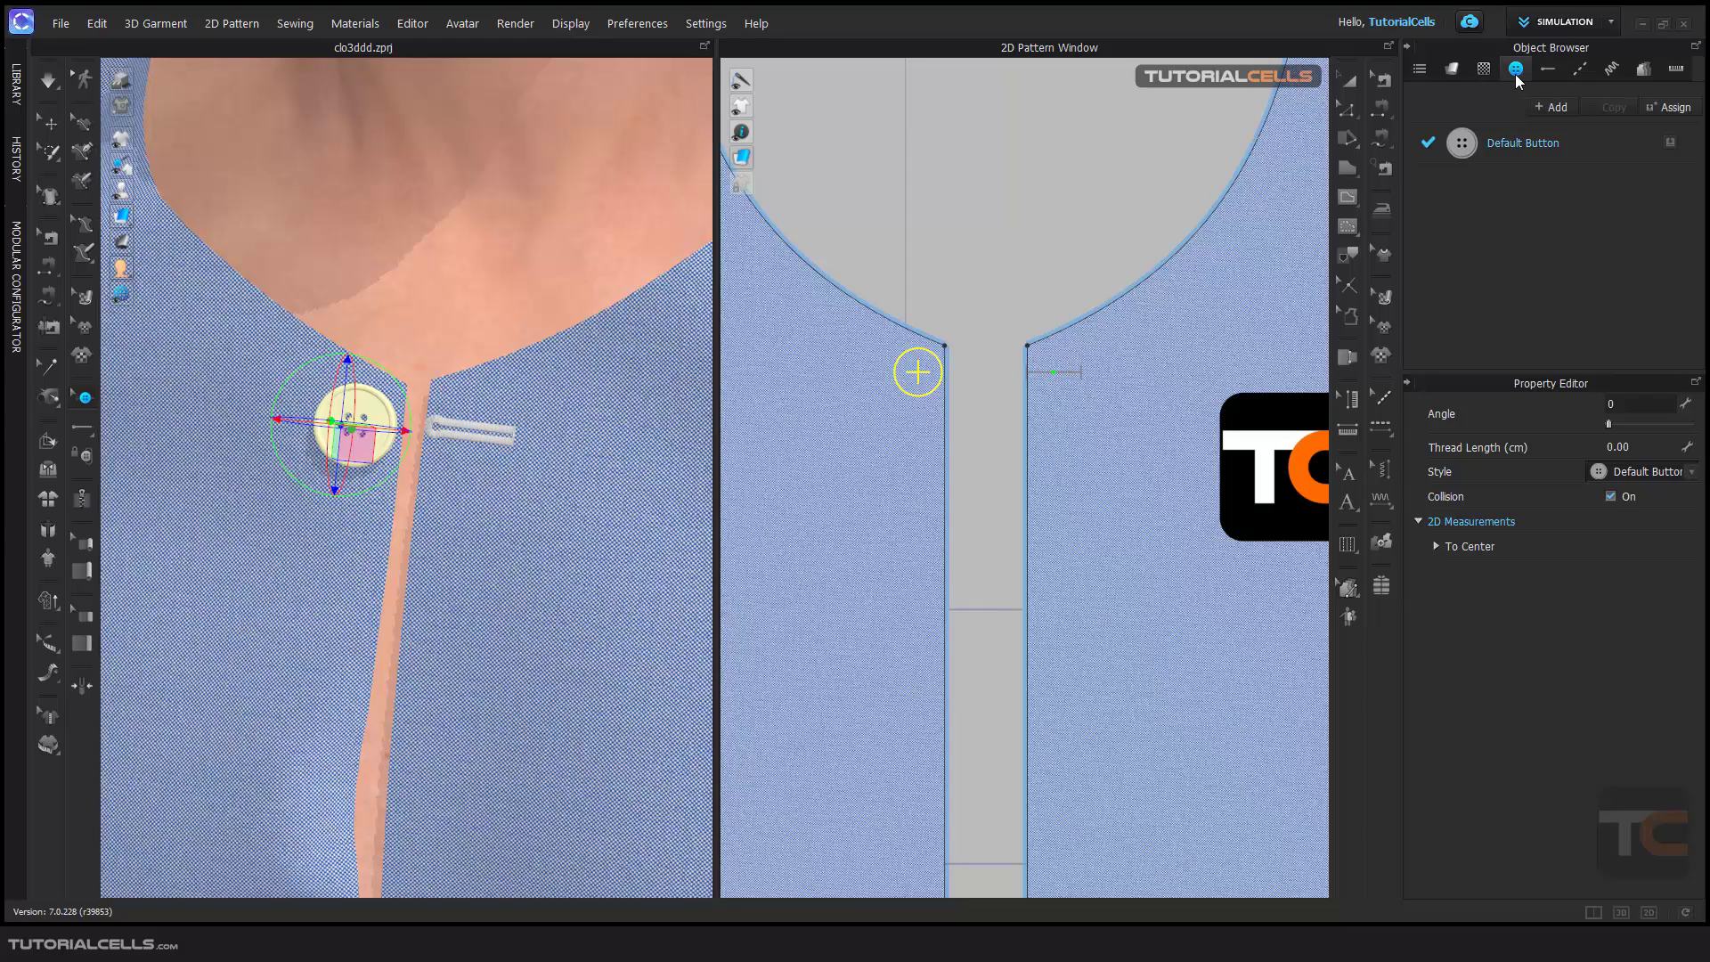
pyautogui.click(1525, 138)
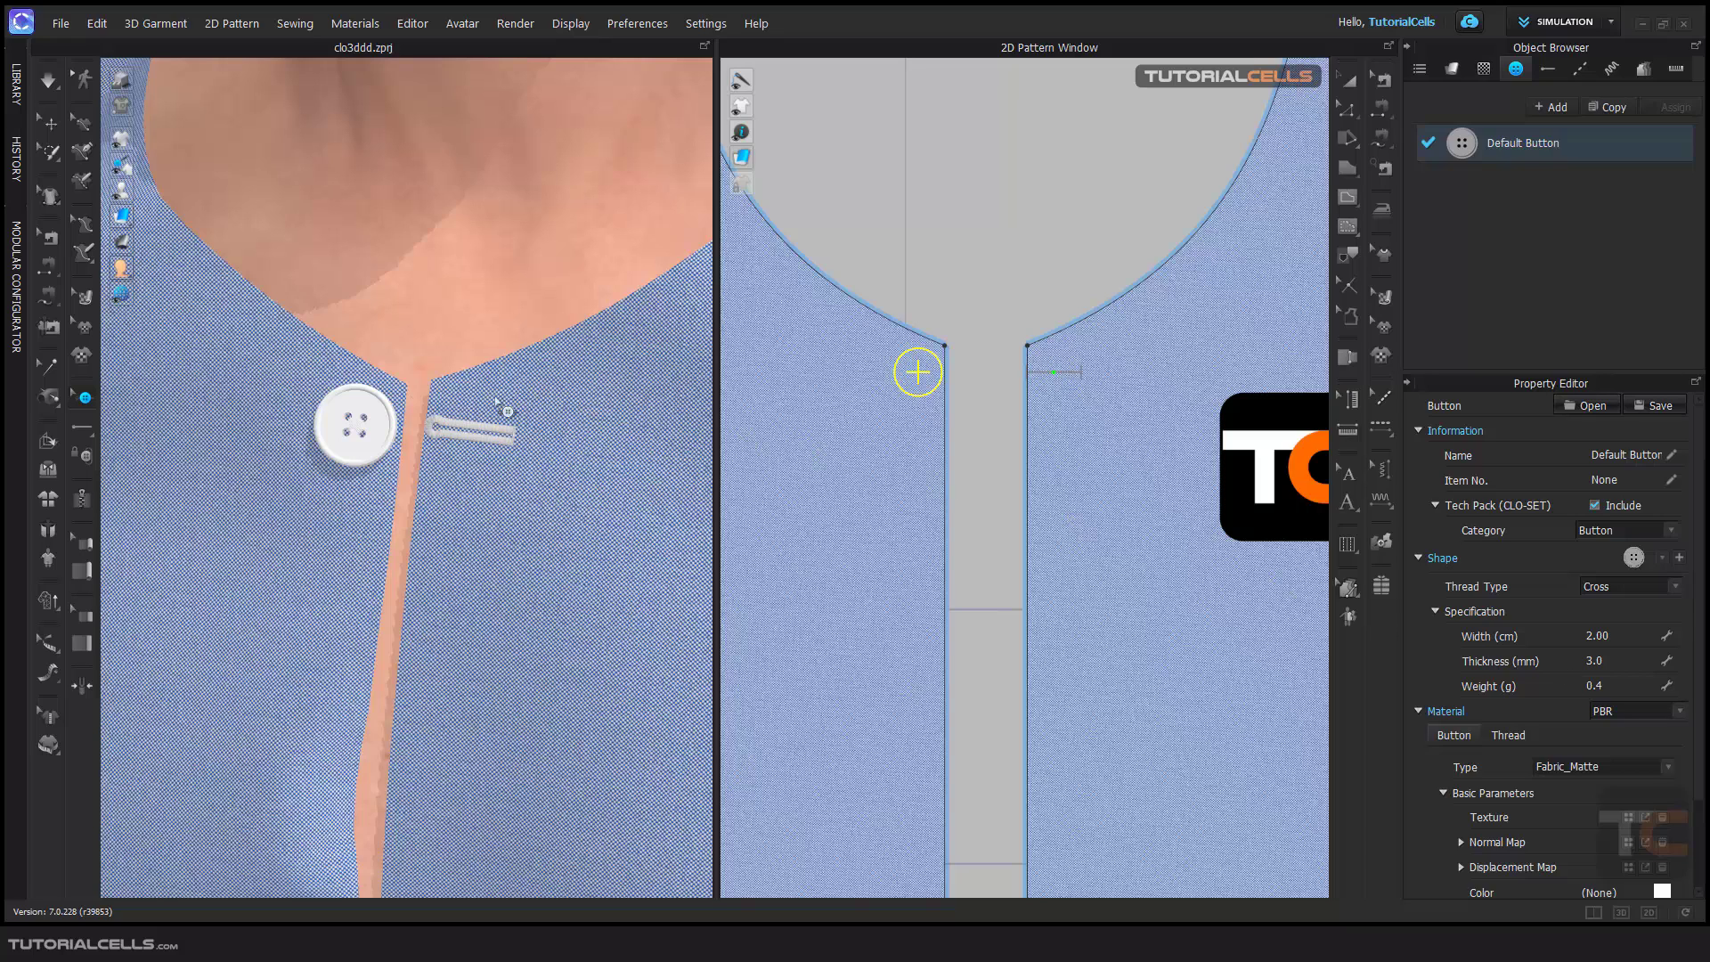
pyautogui.click(383, 427)
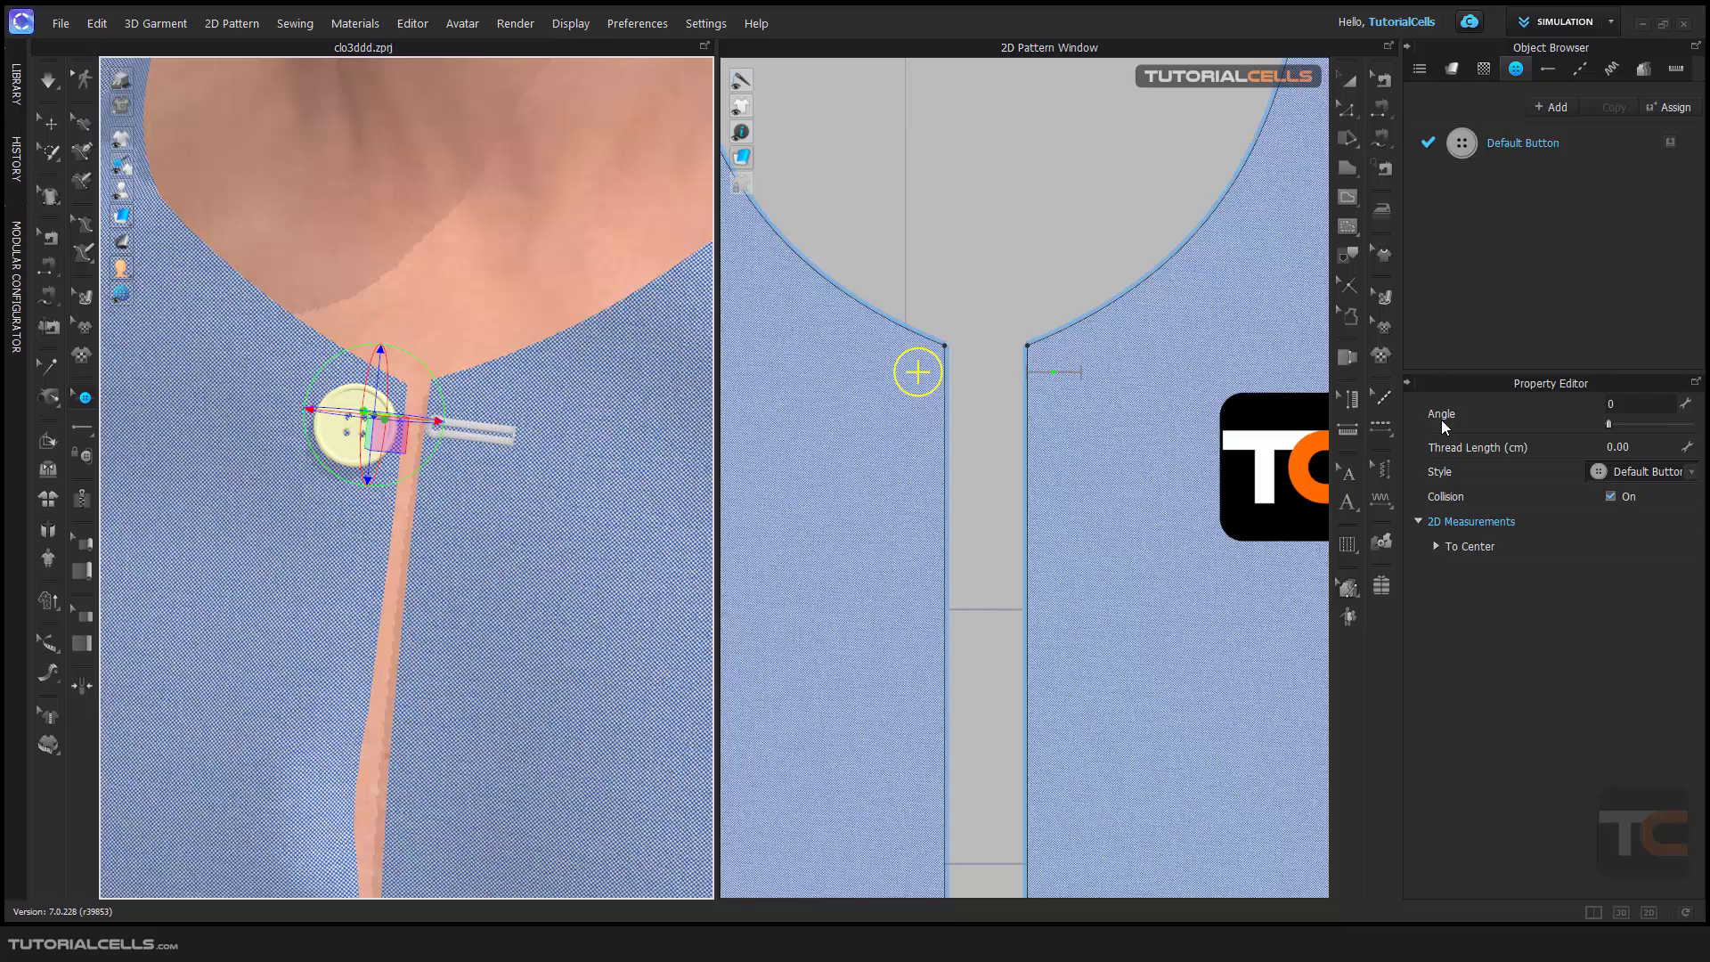
# - Examine the placed button's angle, thread length and style choices
pyautogui.moveTo(1607, 423)
pyautogui.mouseDown()
pyautogui.moveTo(1622, 422)
pyautogui.moveTo(1606, 424)
pyautogui.mouseUp()
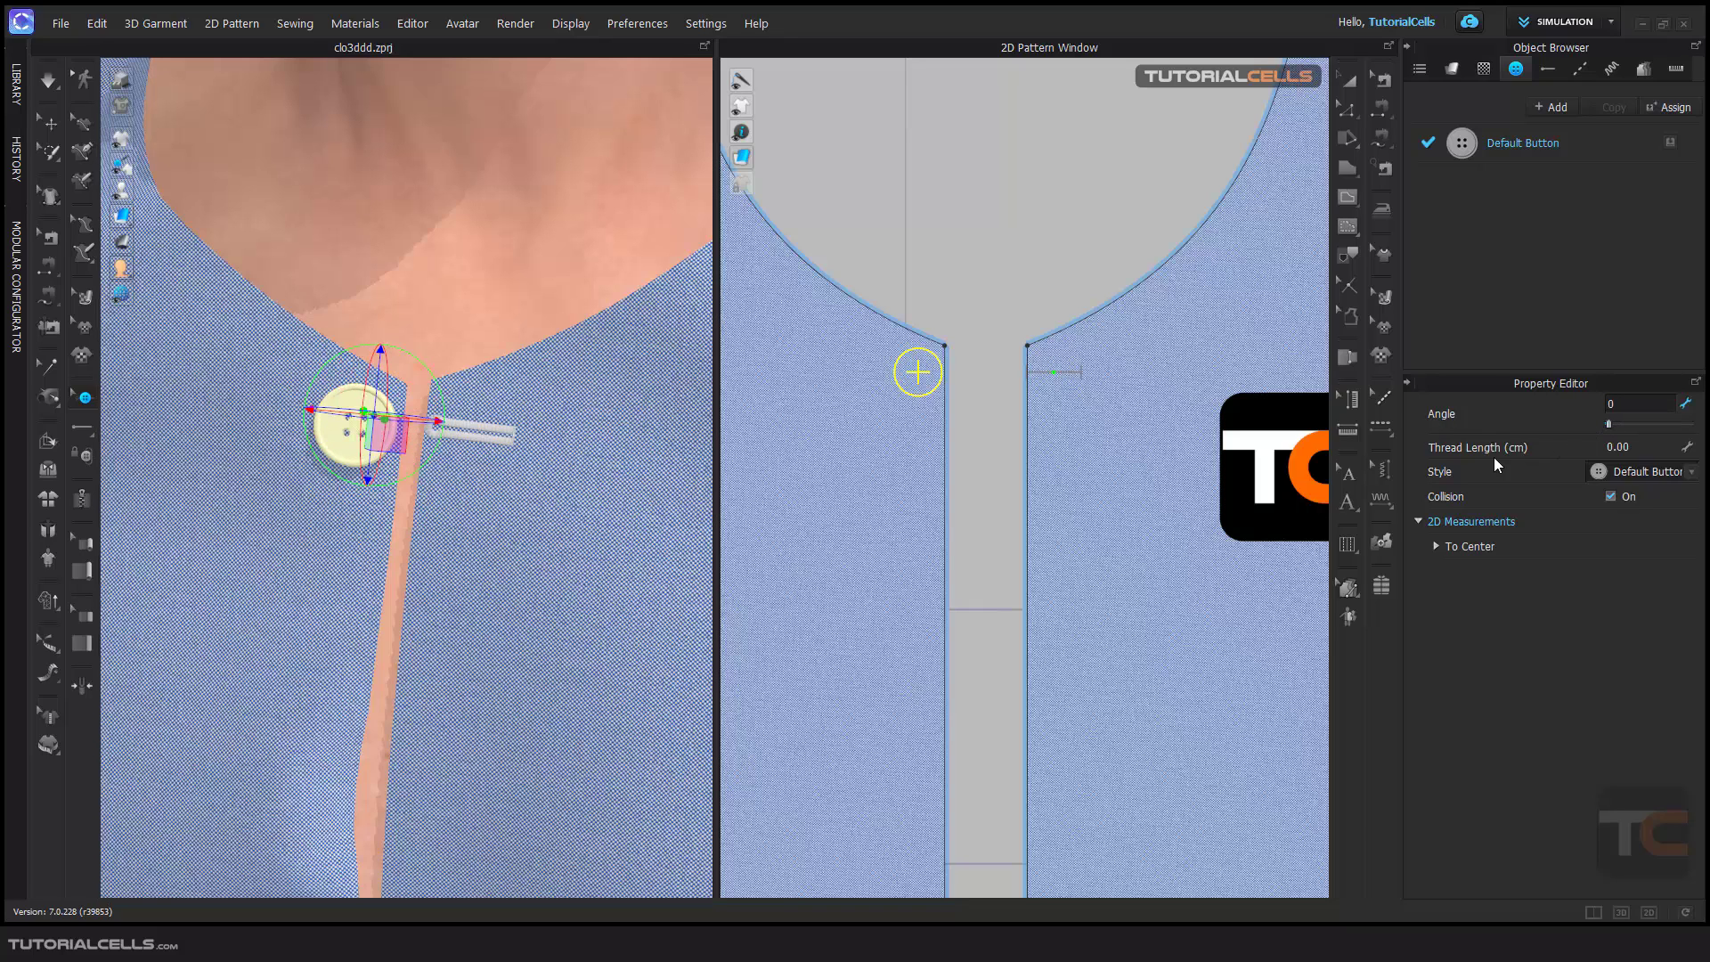
pyautogui.scroll(5, 314, 405)
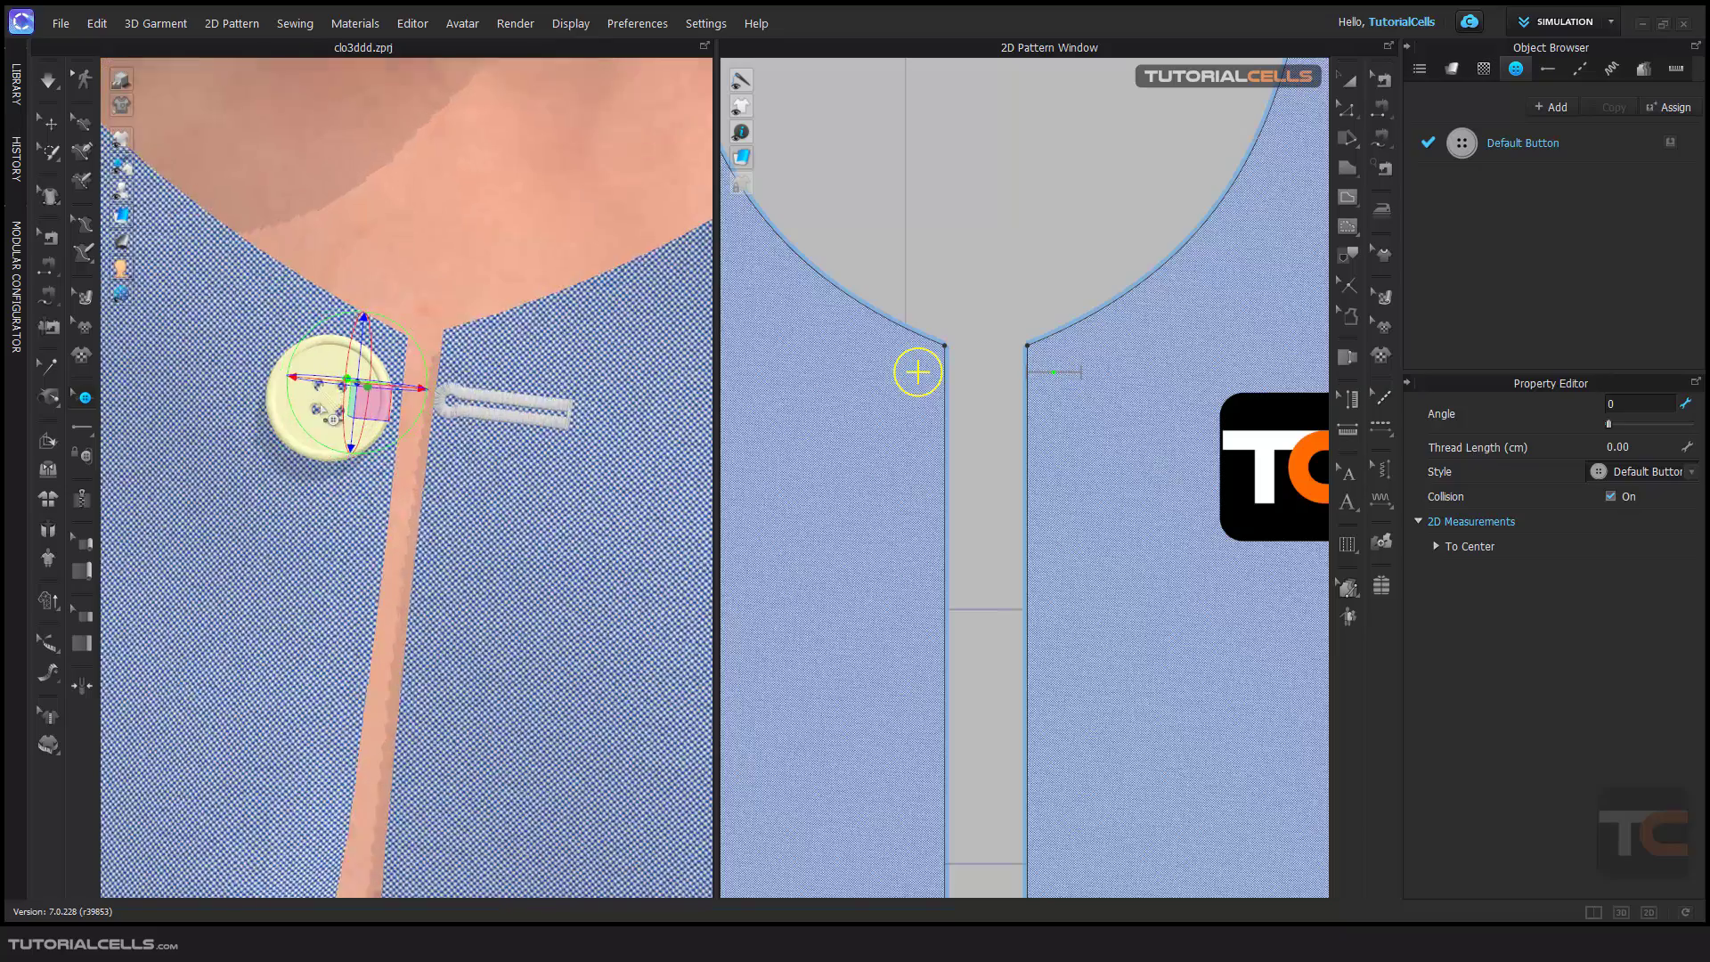
pyautogui.scroll(3, 314, 405)
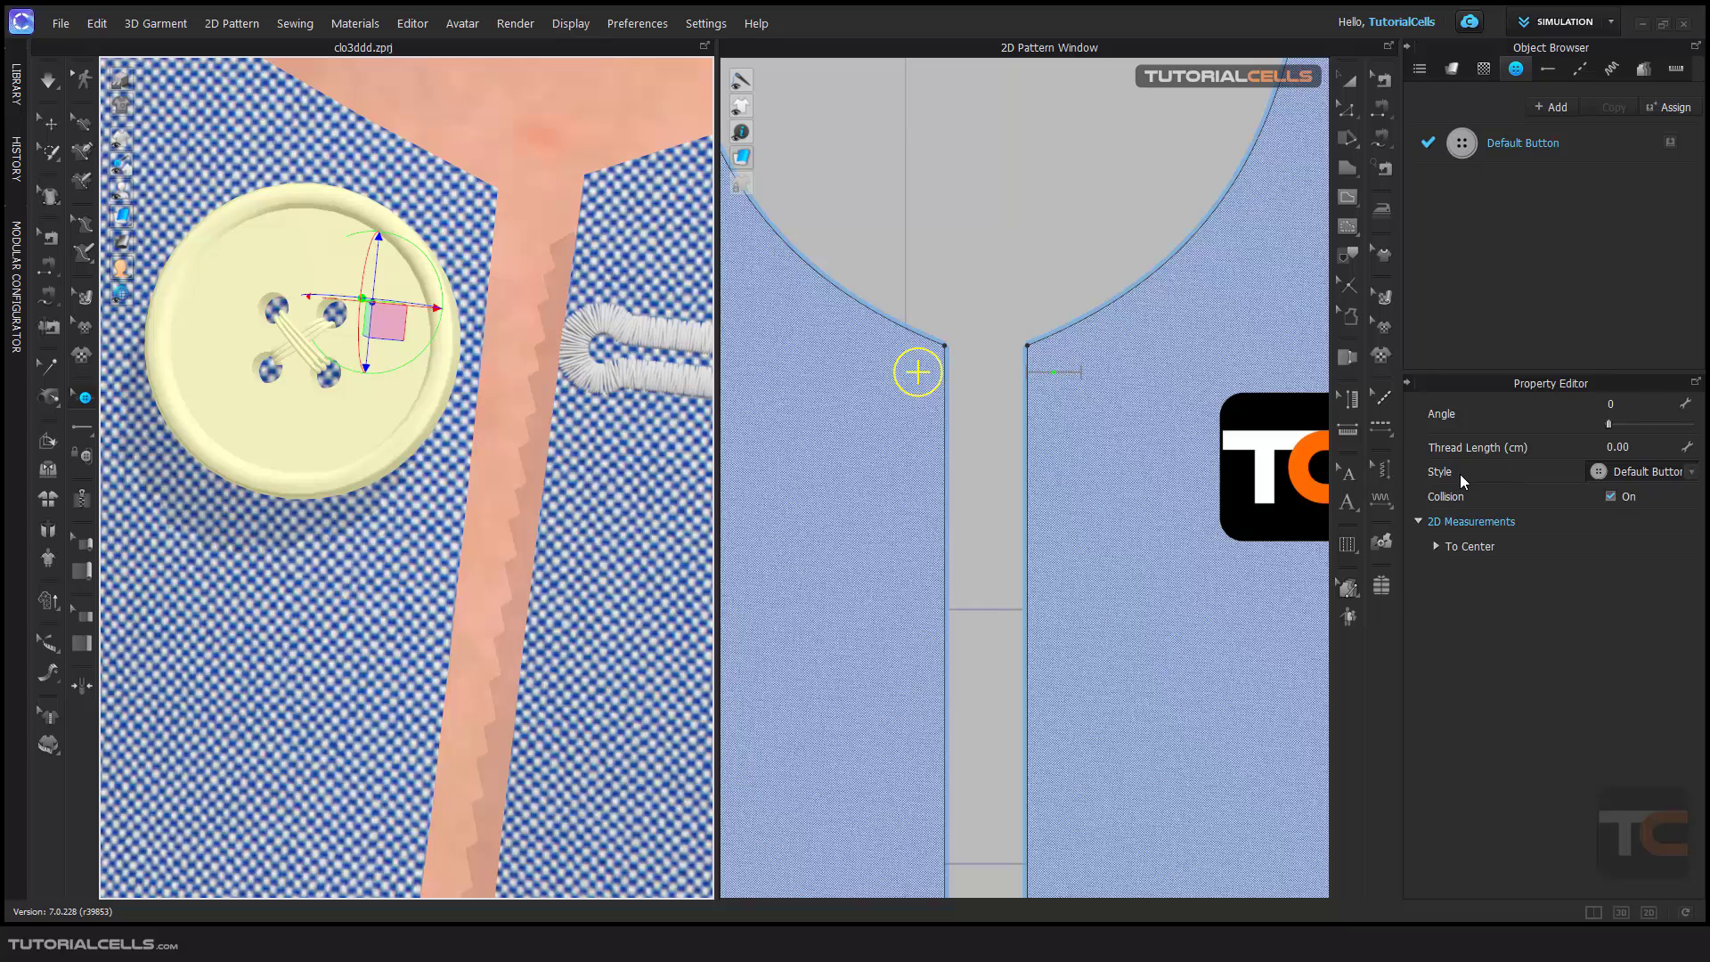
pyautogui.click(1689, 478)
pyautogui.click(1648, 492)
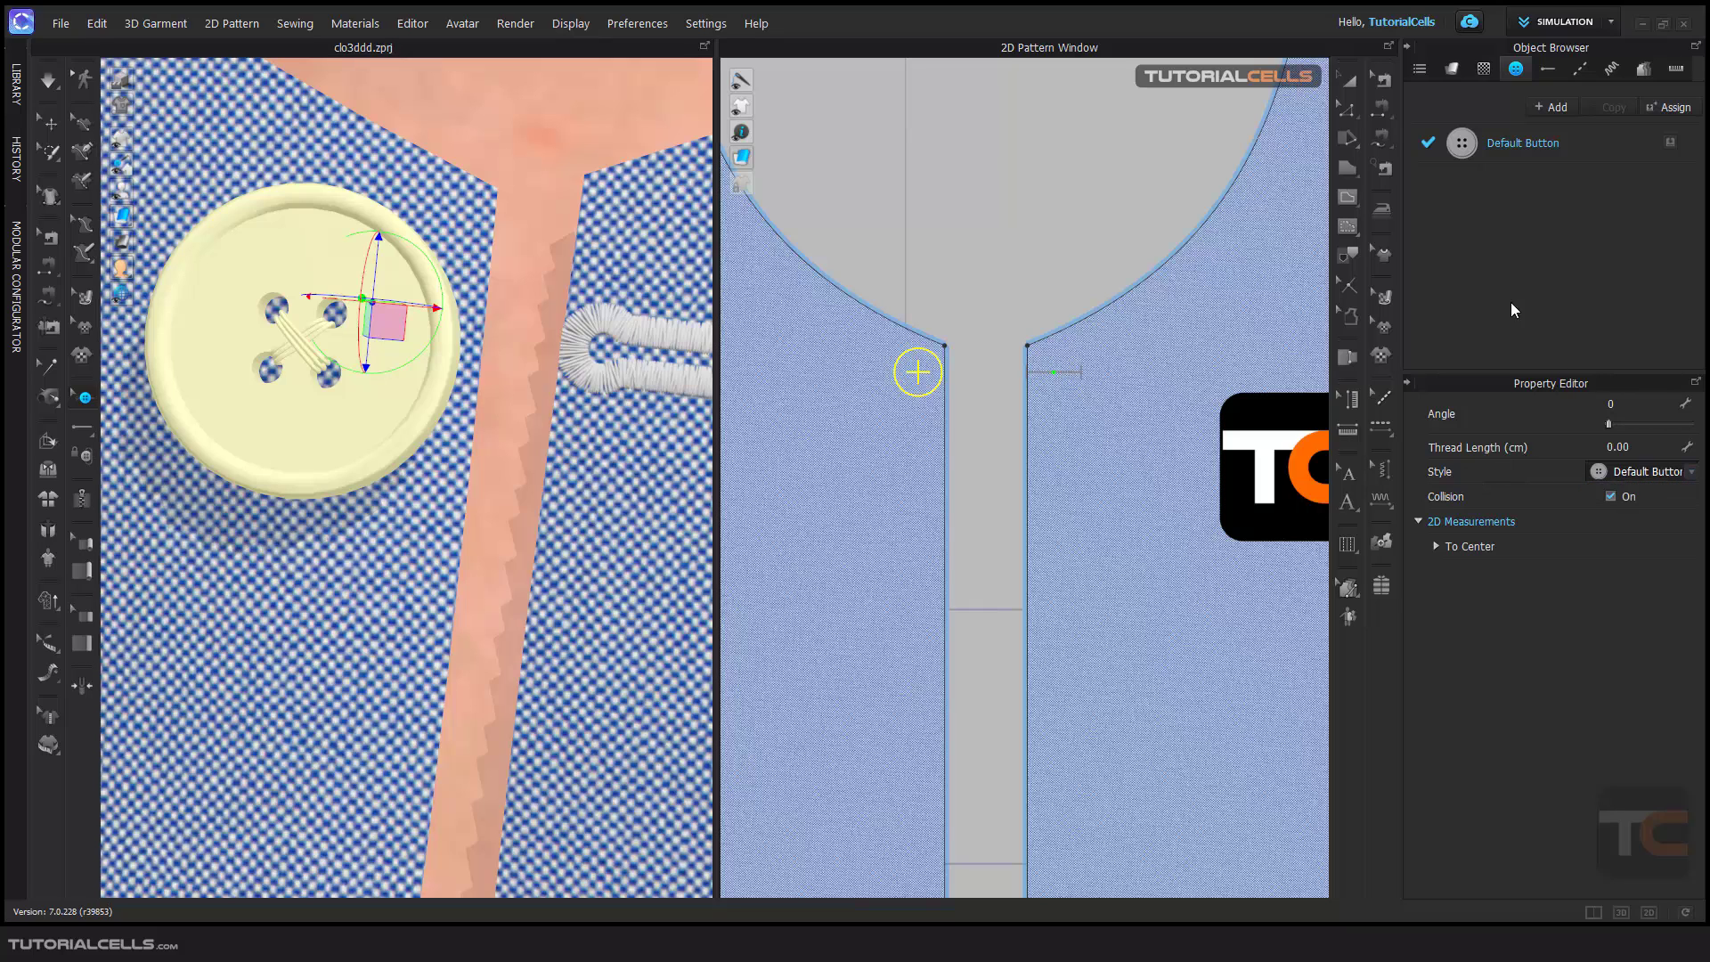
# - Try adding two extra button styles as choices for the placed button, and delete both extra styles
pyautogui.click(1540, 109)
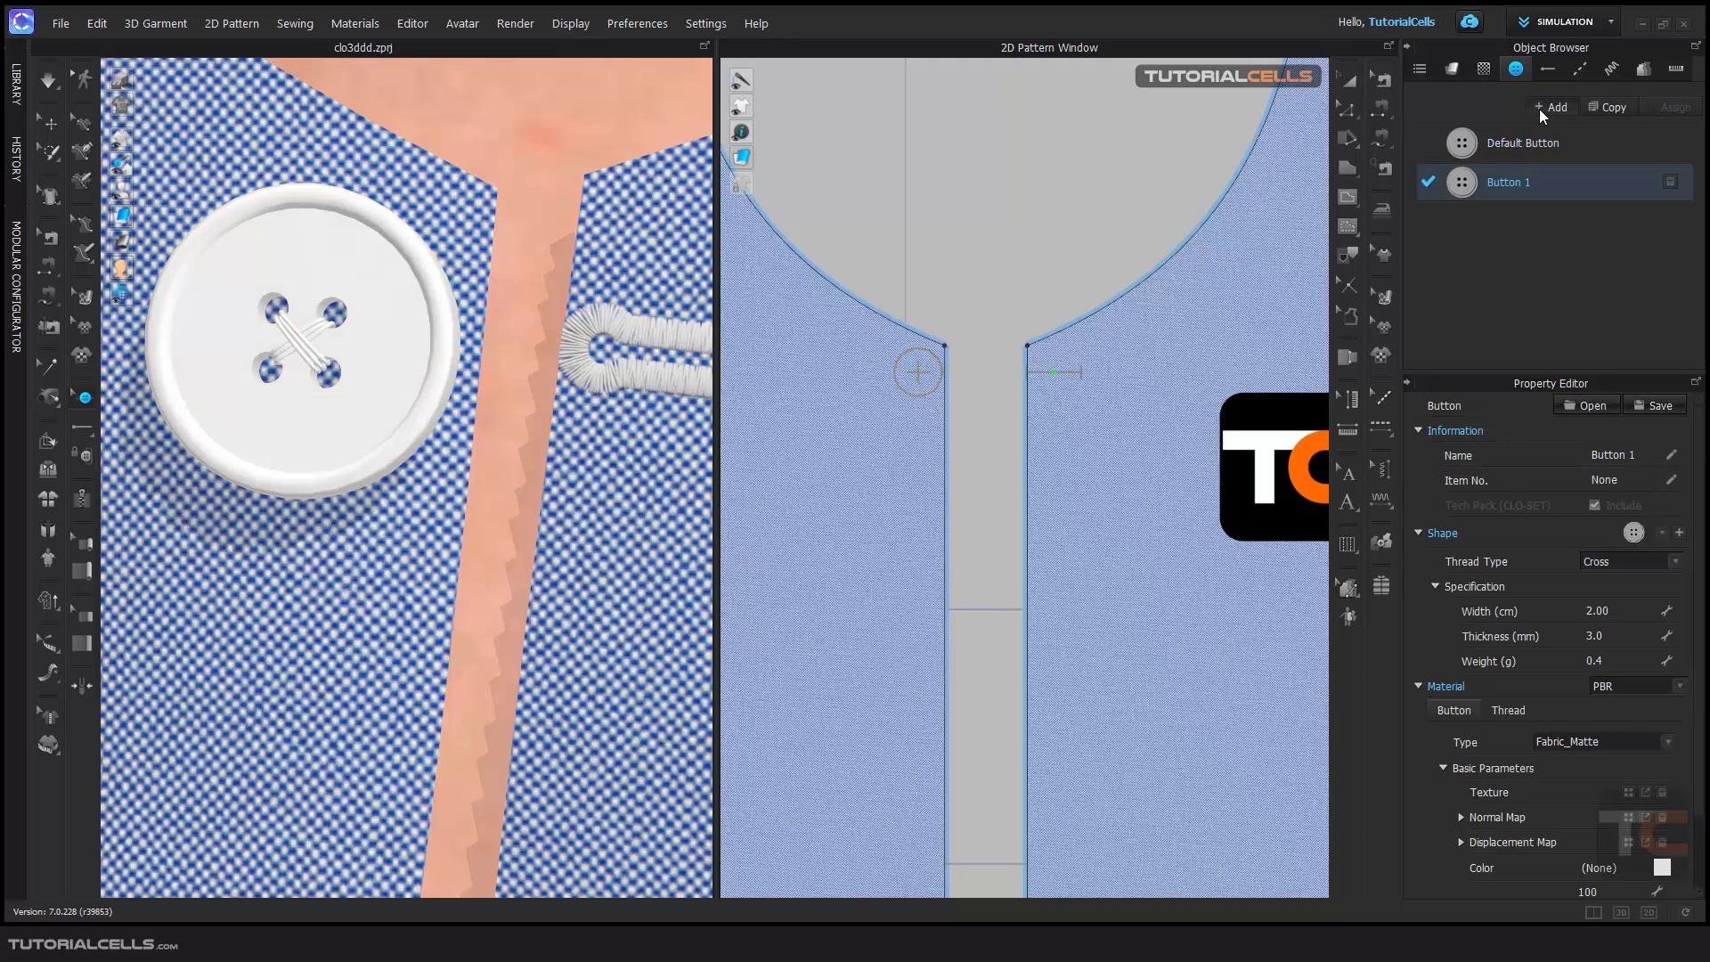
pyautogui.click(1539, 108)
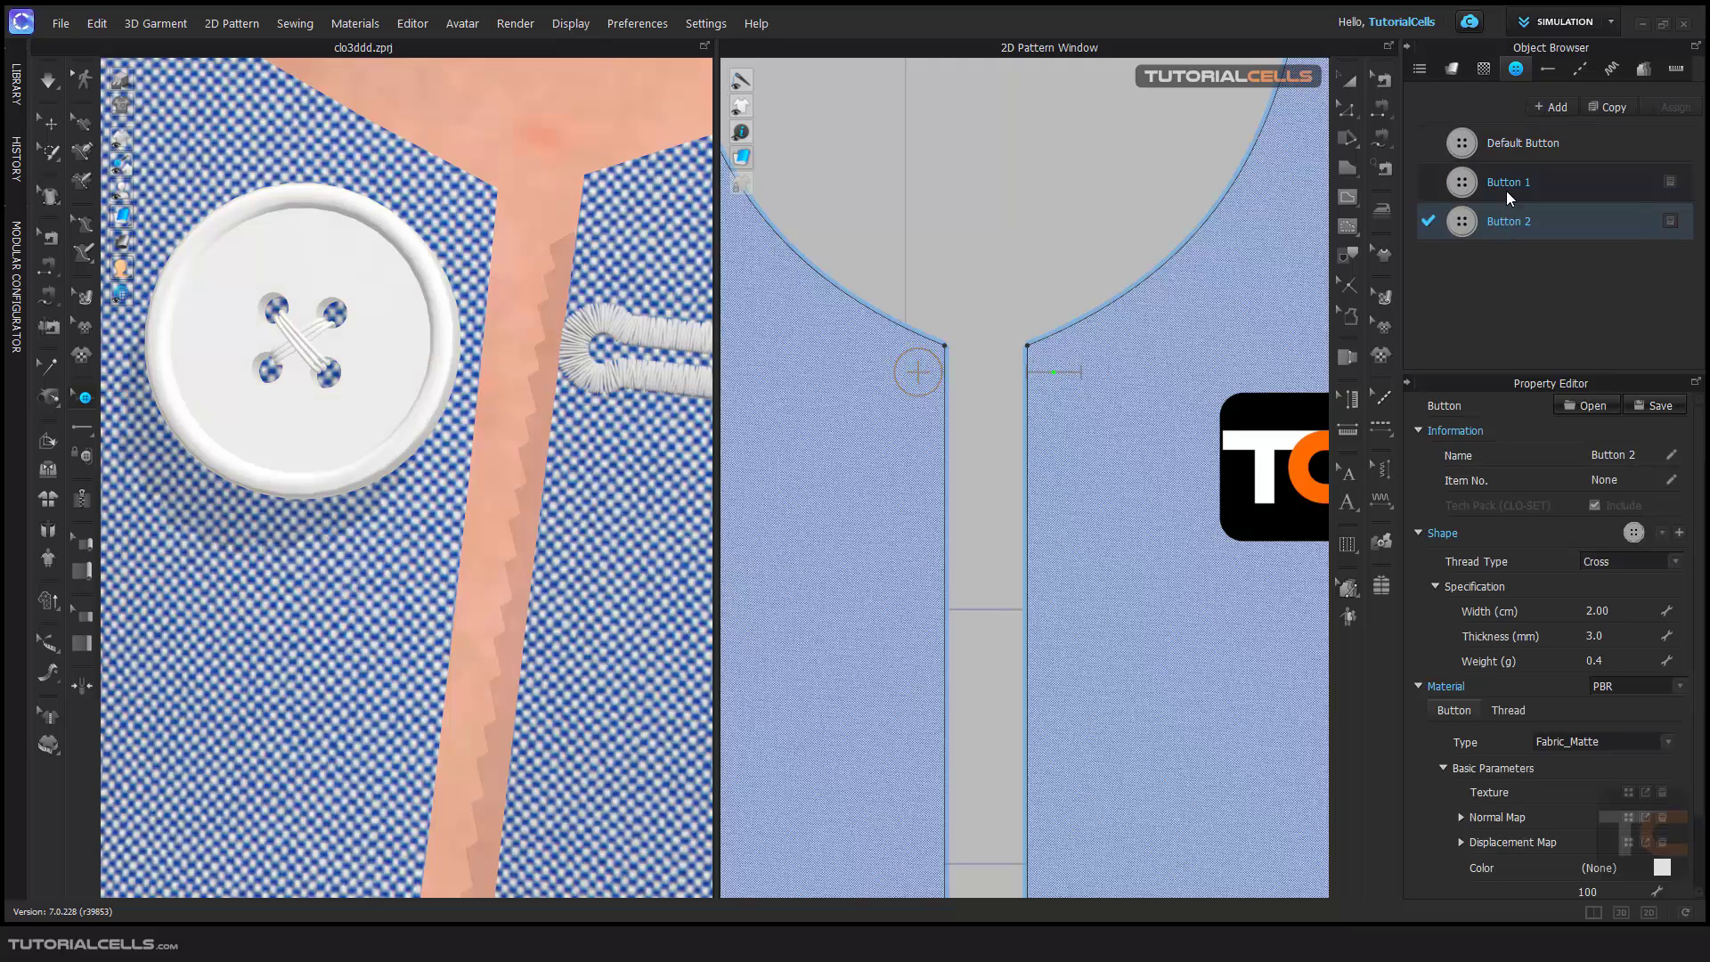
pyautogui.click(1507, 144)
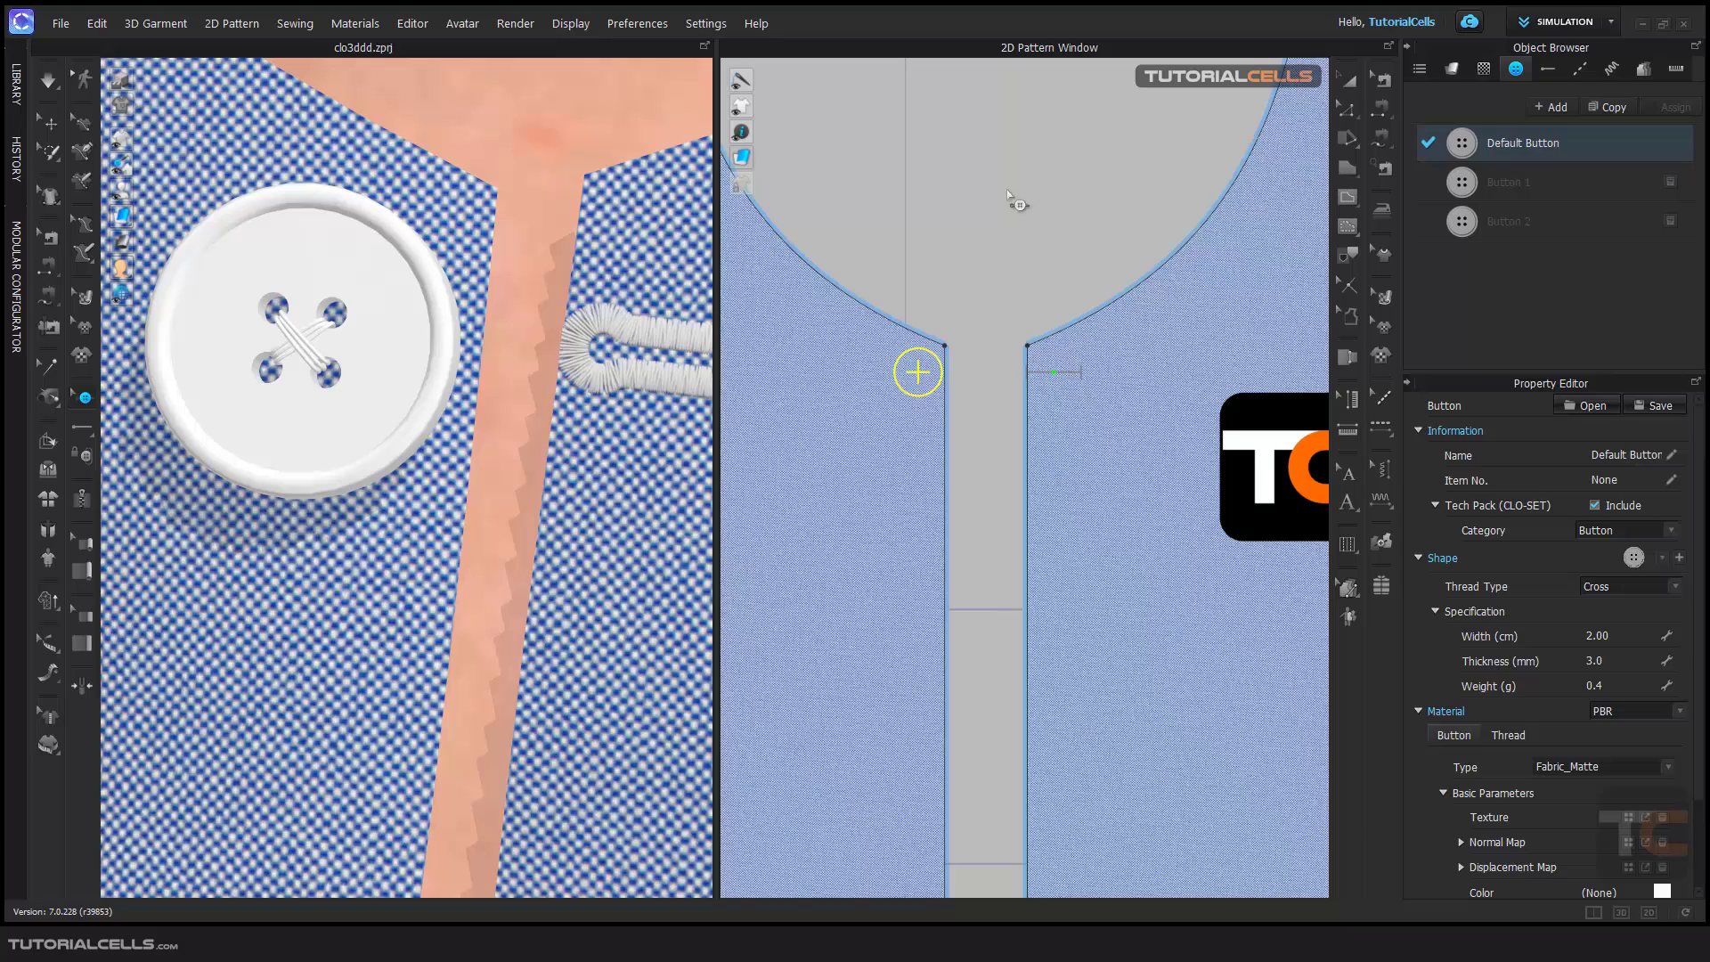
pyautogui.click(438, 296)
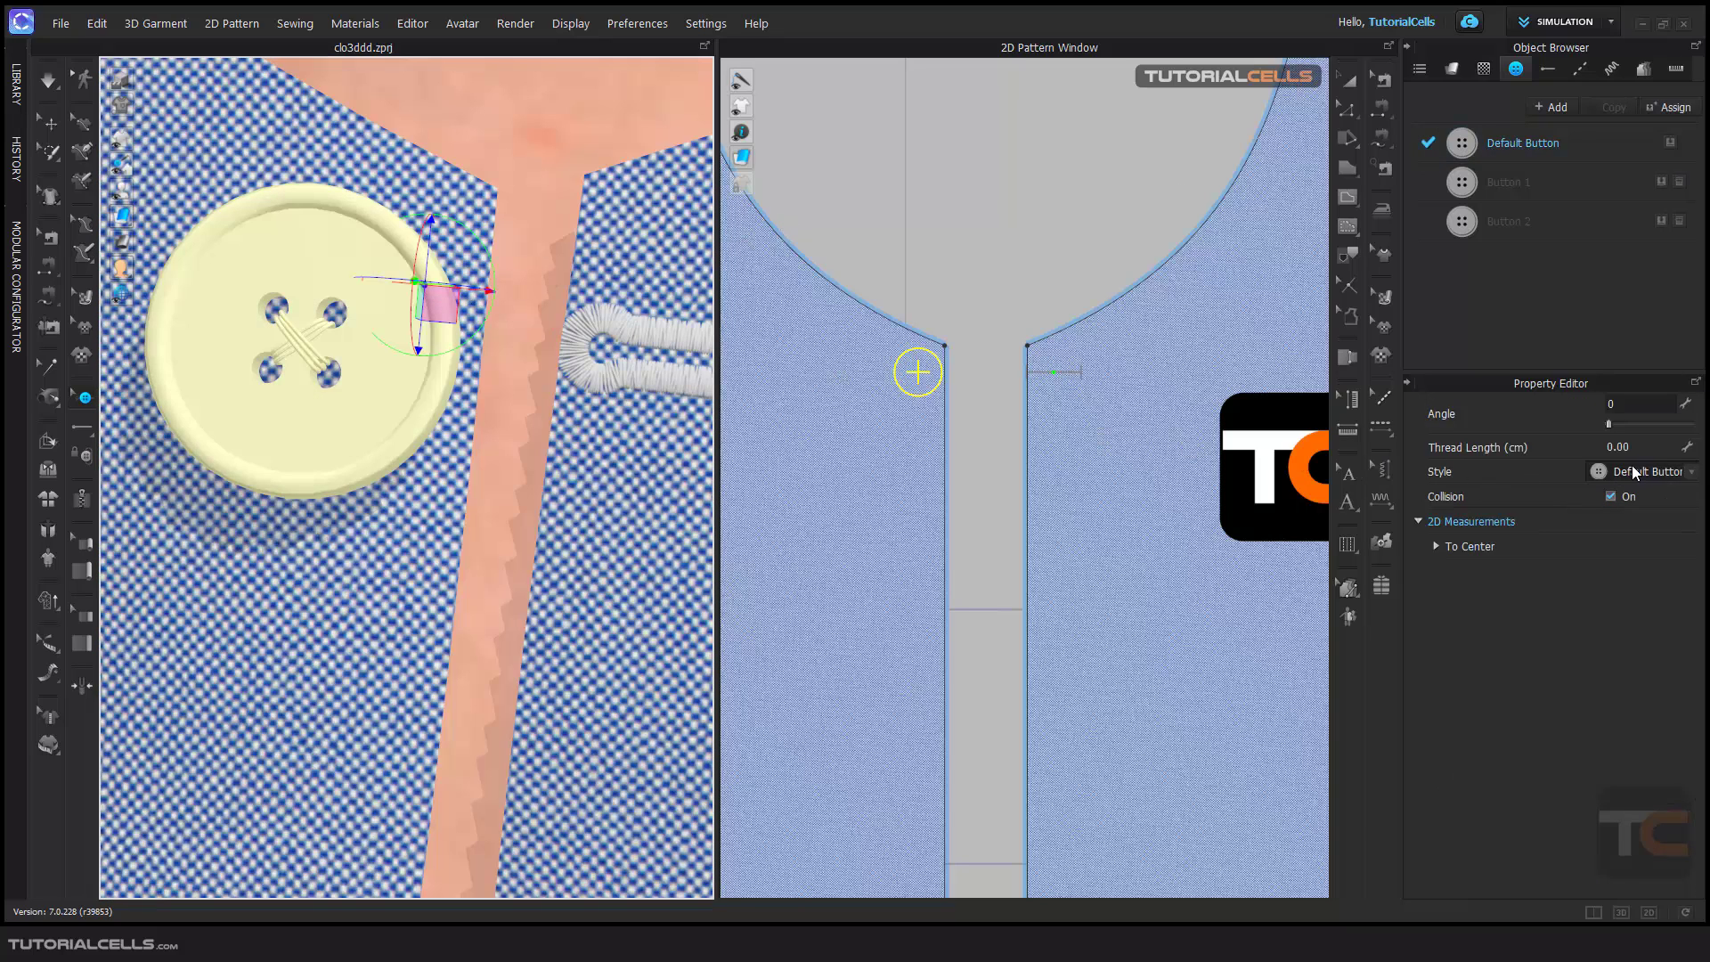
pyautogui.click(1692, 472)
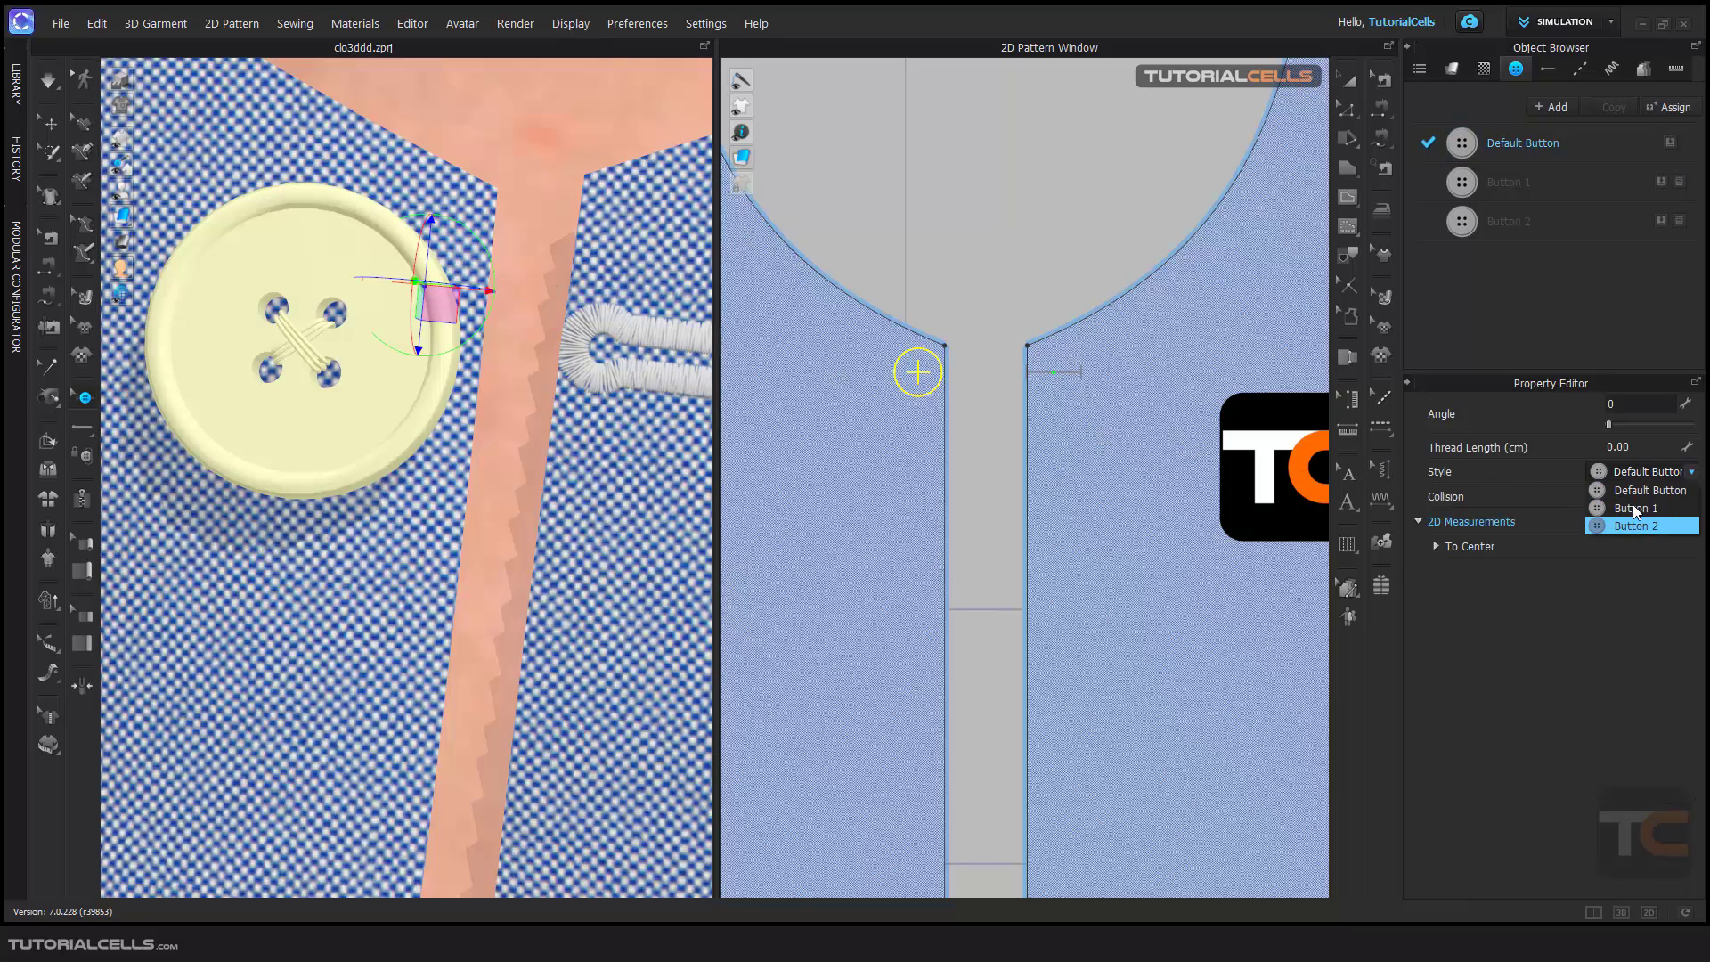
pyautogui.click(1565, 595)
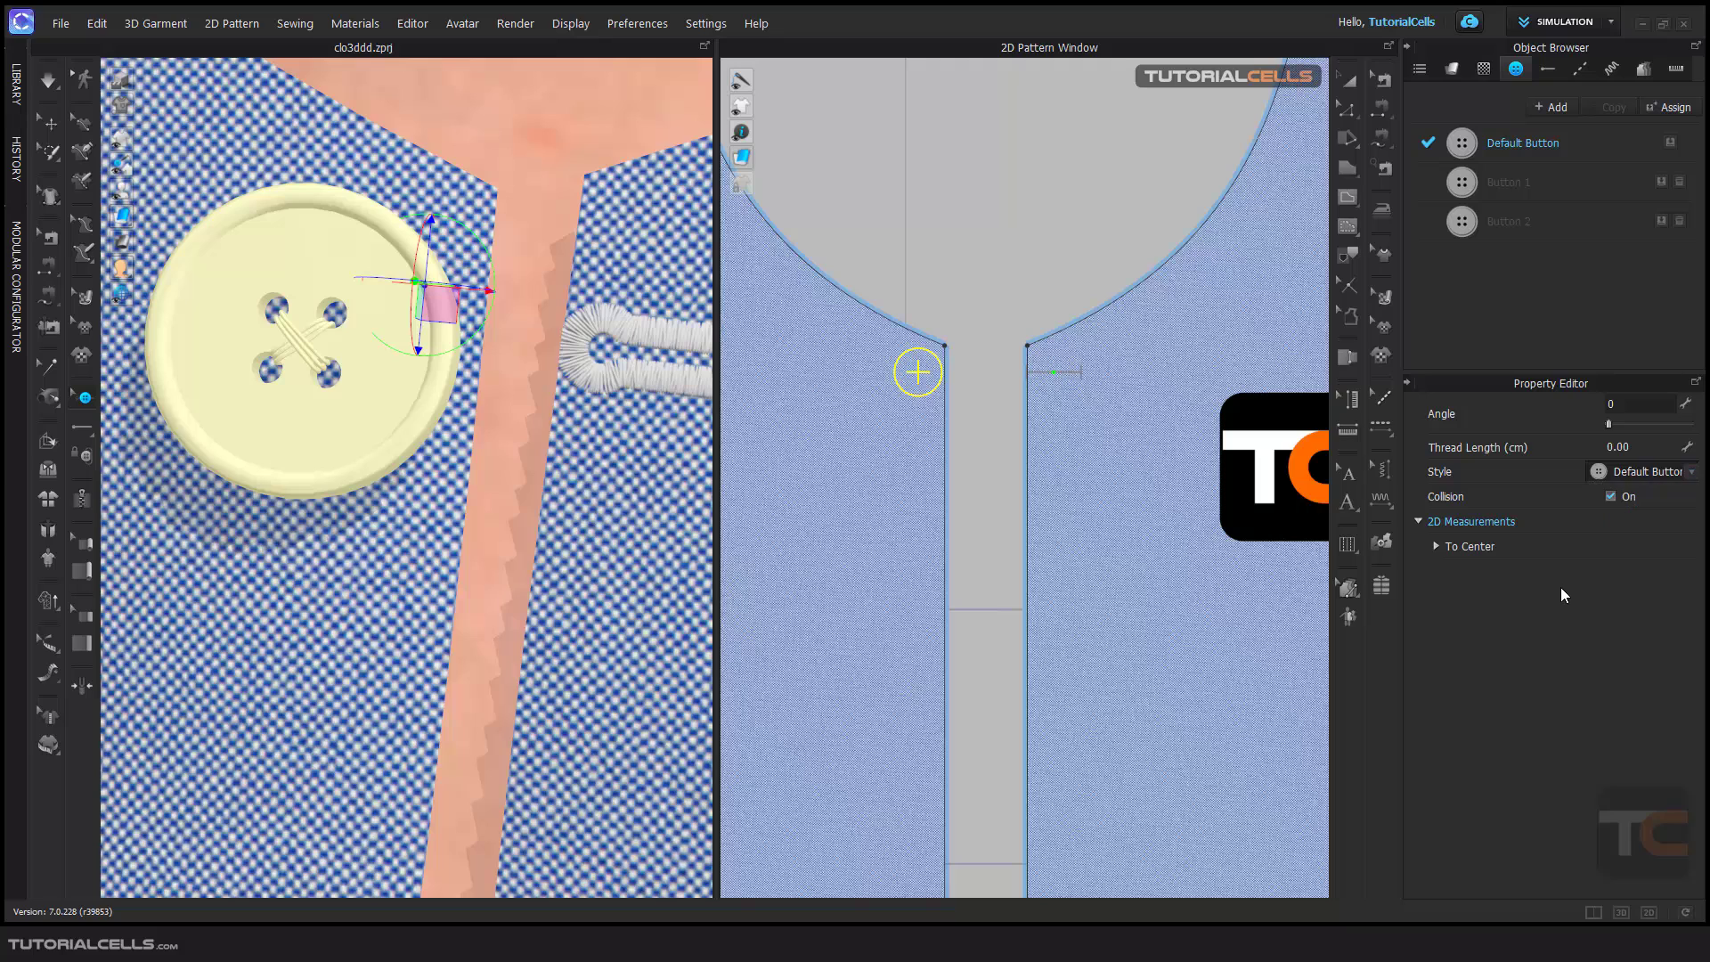
pyautogui.click(1678, 220)
pyautogui.click(1678, 182)
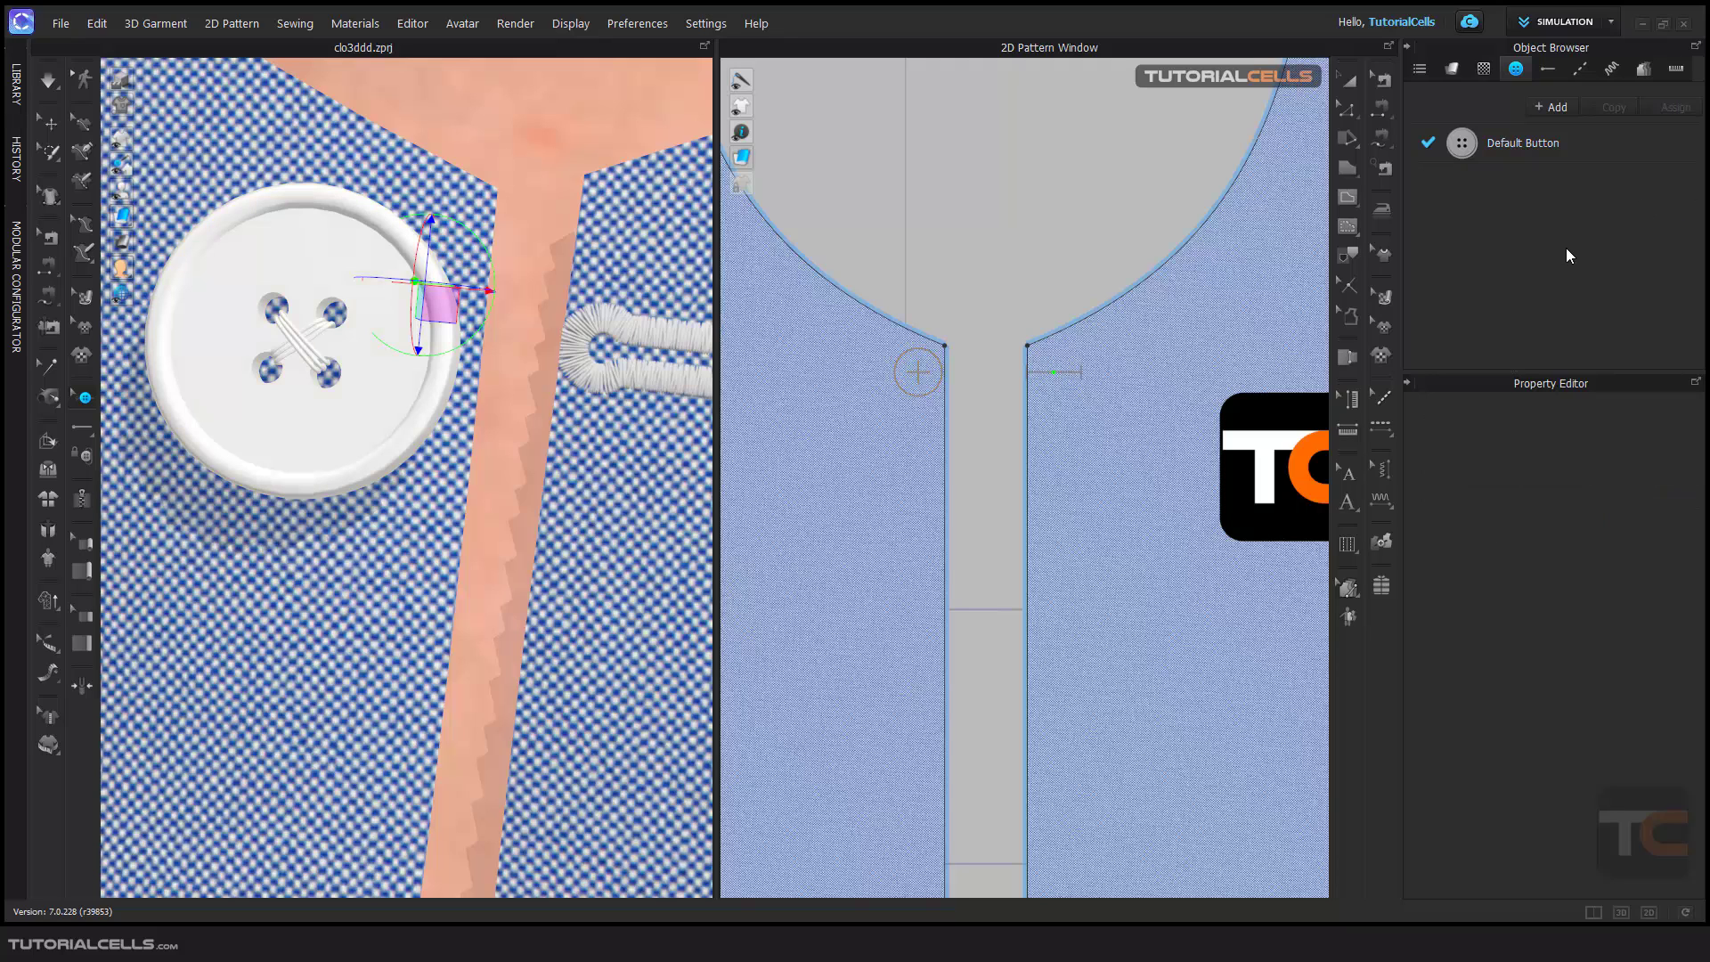
# - Examine the placed button's 2D measurement options to its center
pyautogui.click(254, 251)
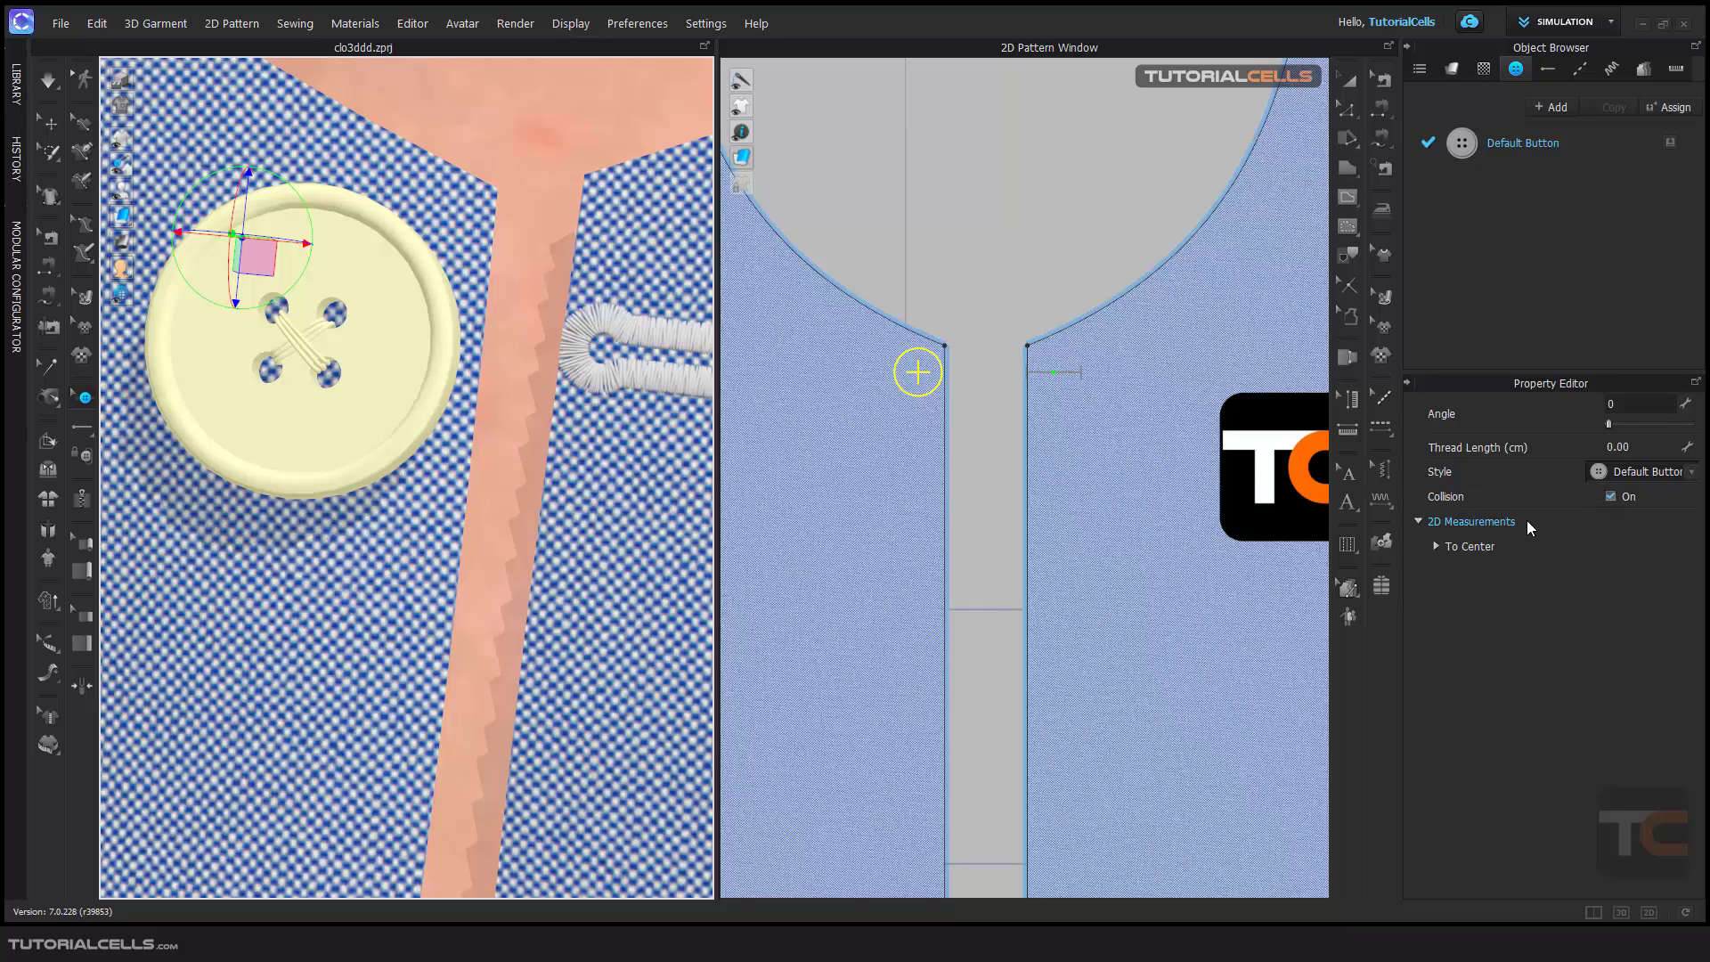
pyautogui.click(1437, 547)
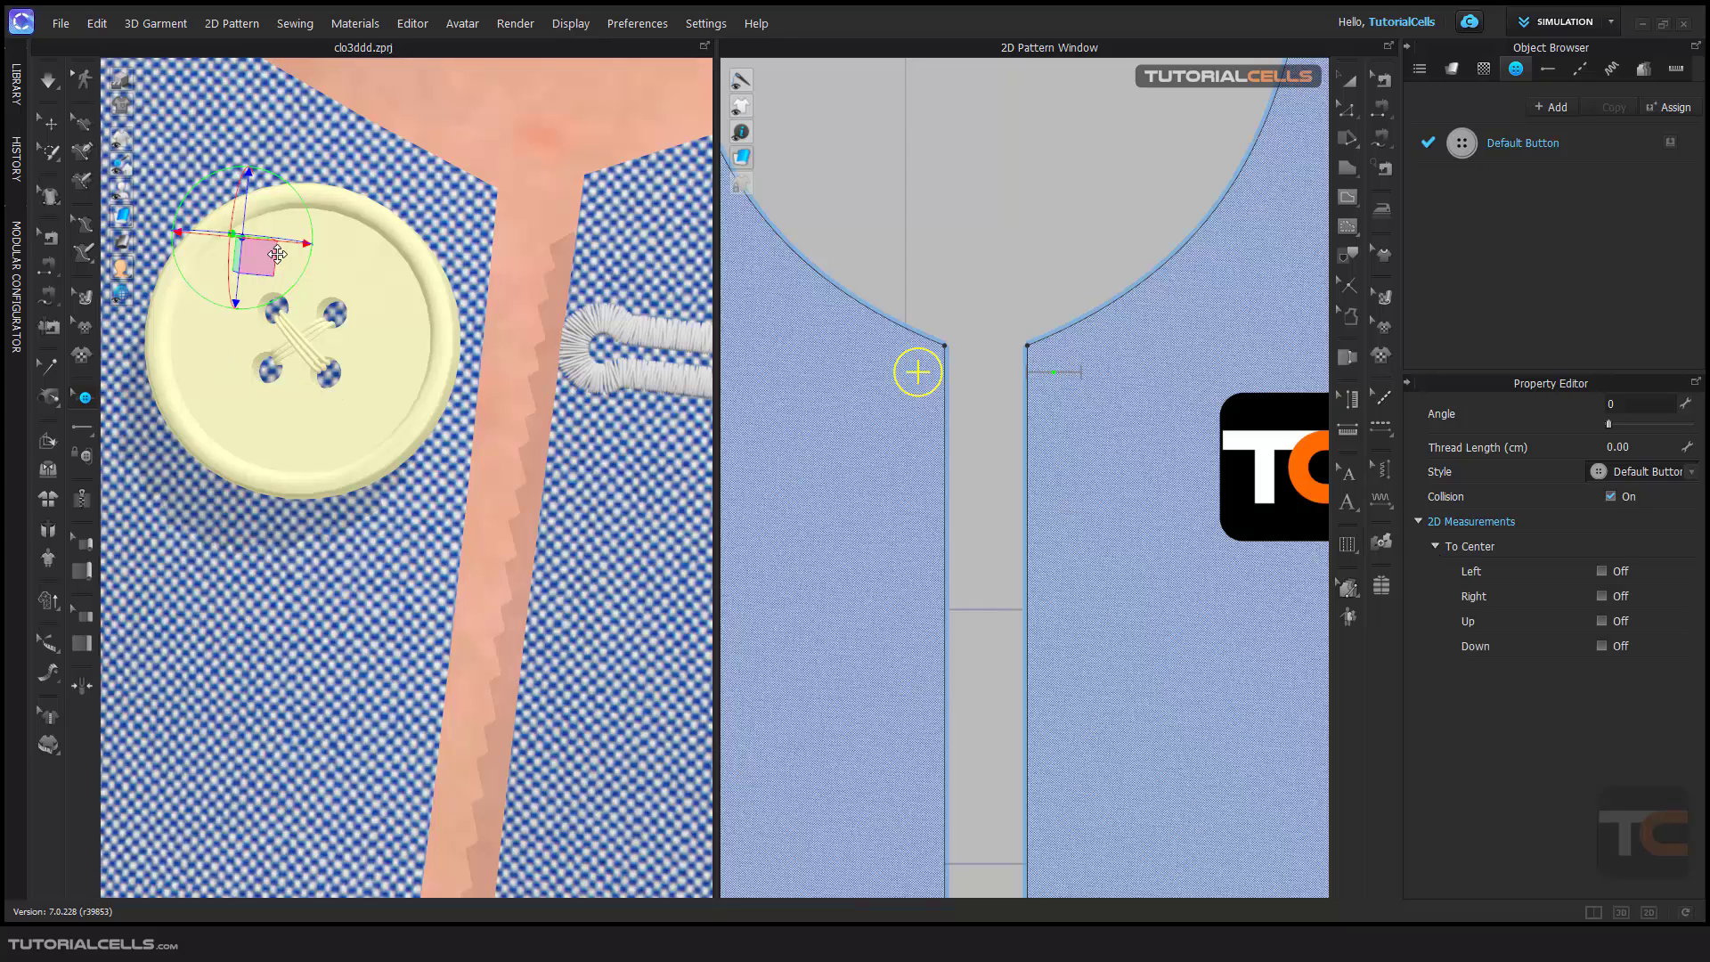
pyautogui.click(1419, 523)
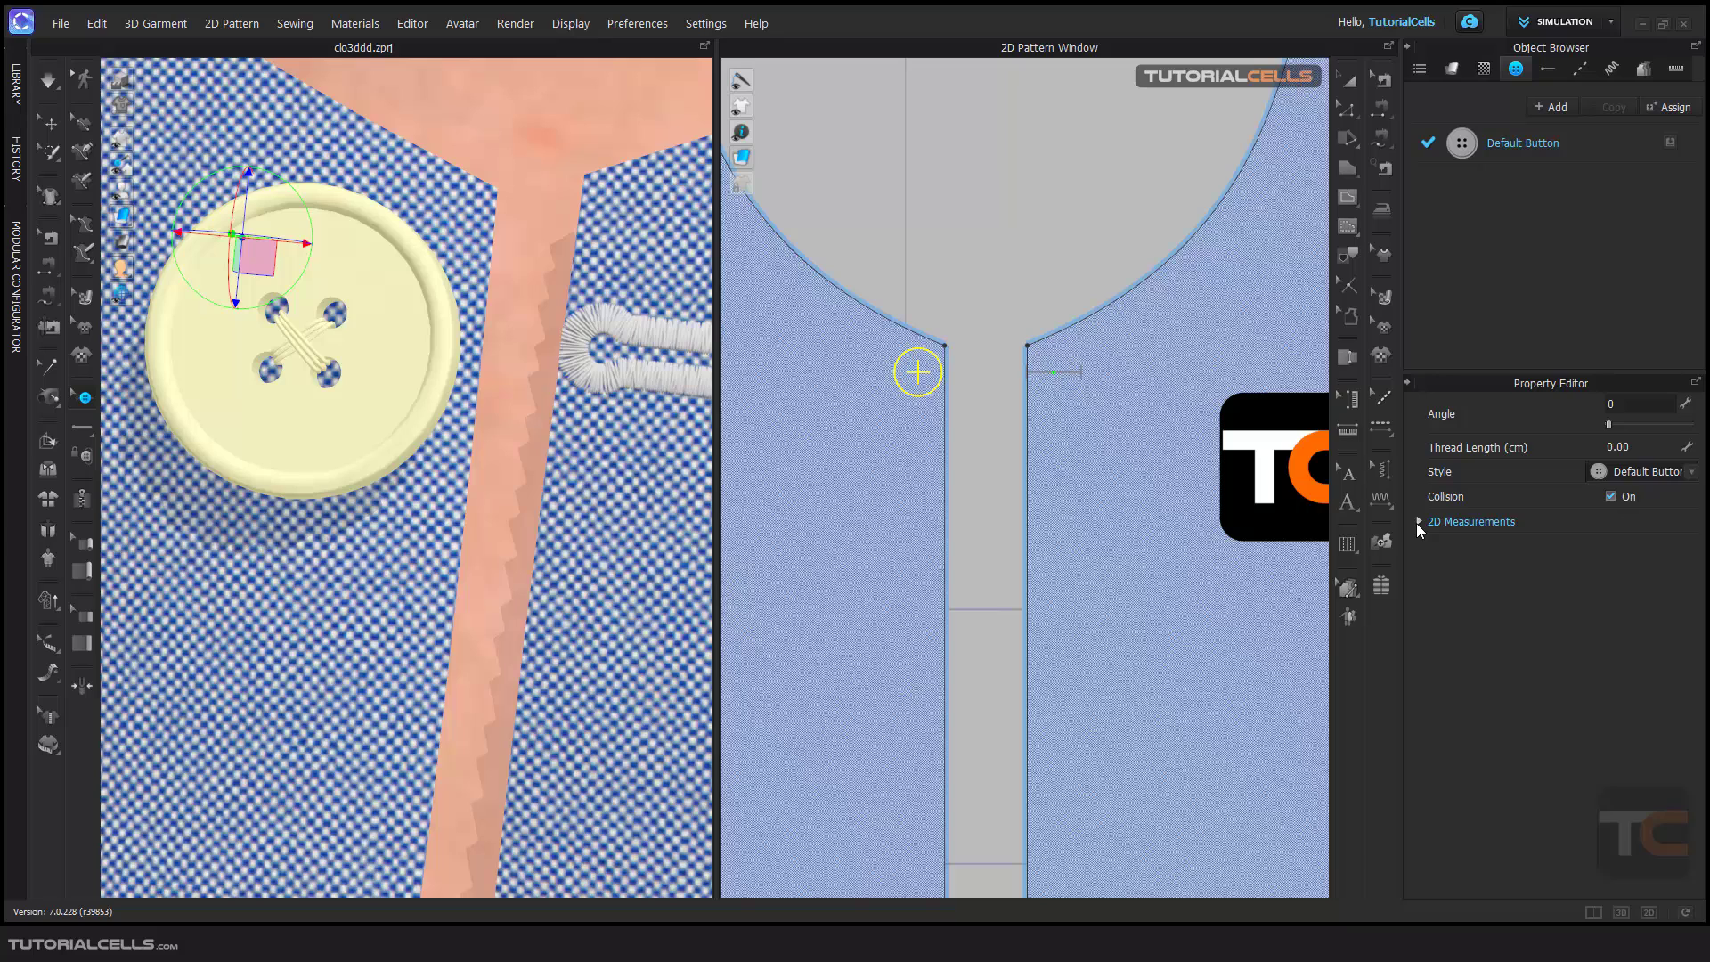
# - Try a square-ended shape on the Default Buttonhole style, and set its shape to the one with both ends rounded
pyautogui.scroll(-3, 426, 343)
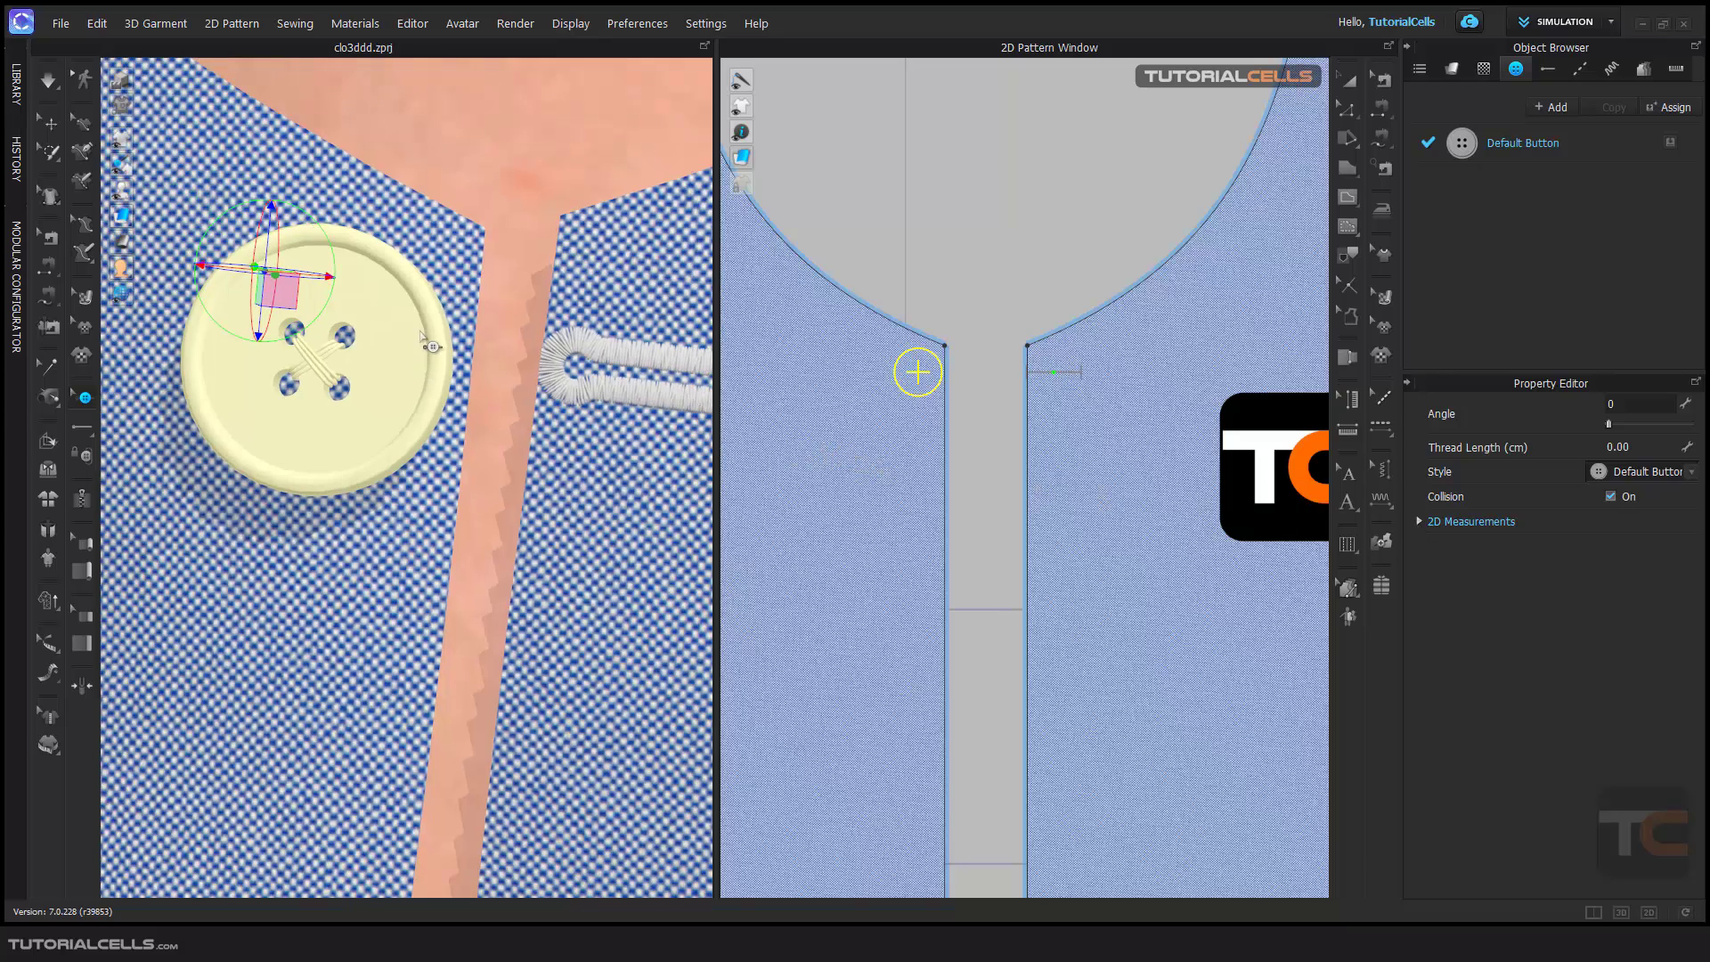
pyautogui.scroll(-2, 426, 343)
pyautogui.click(543, 403)
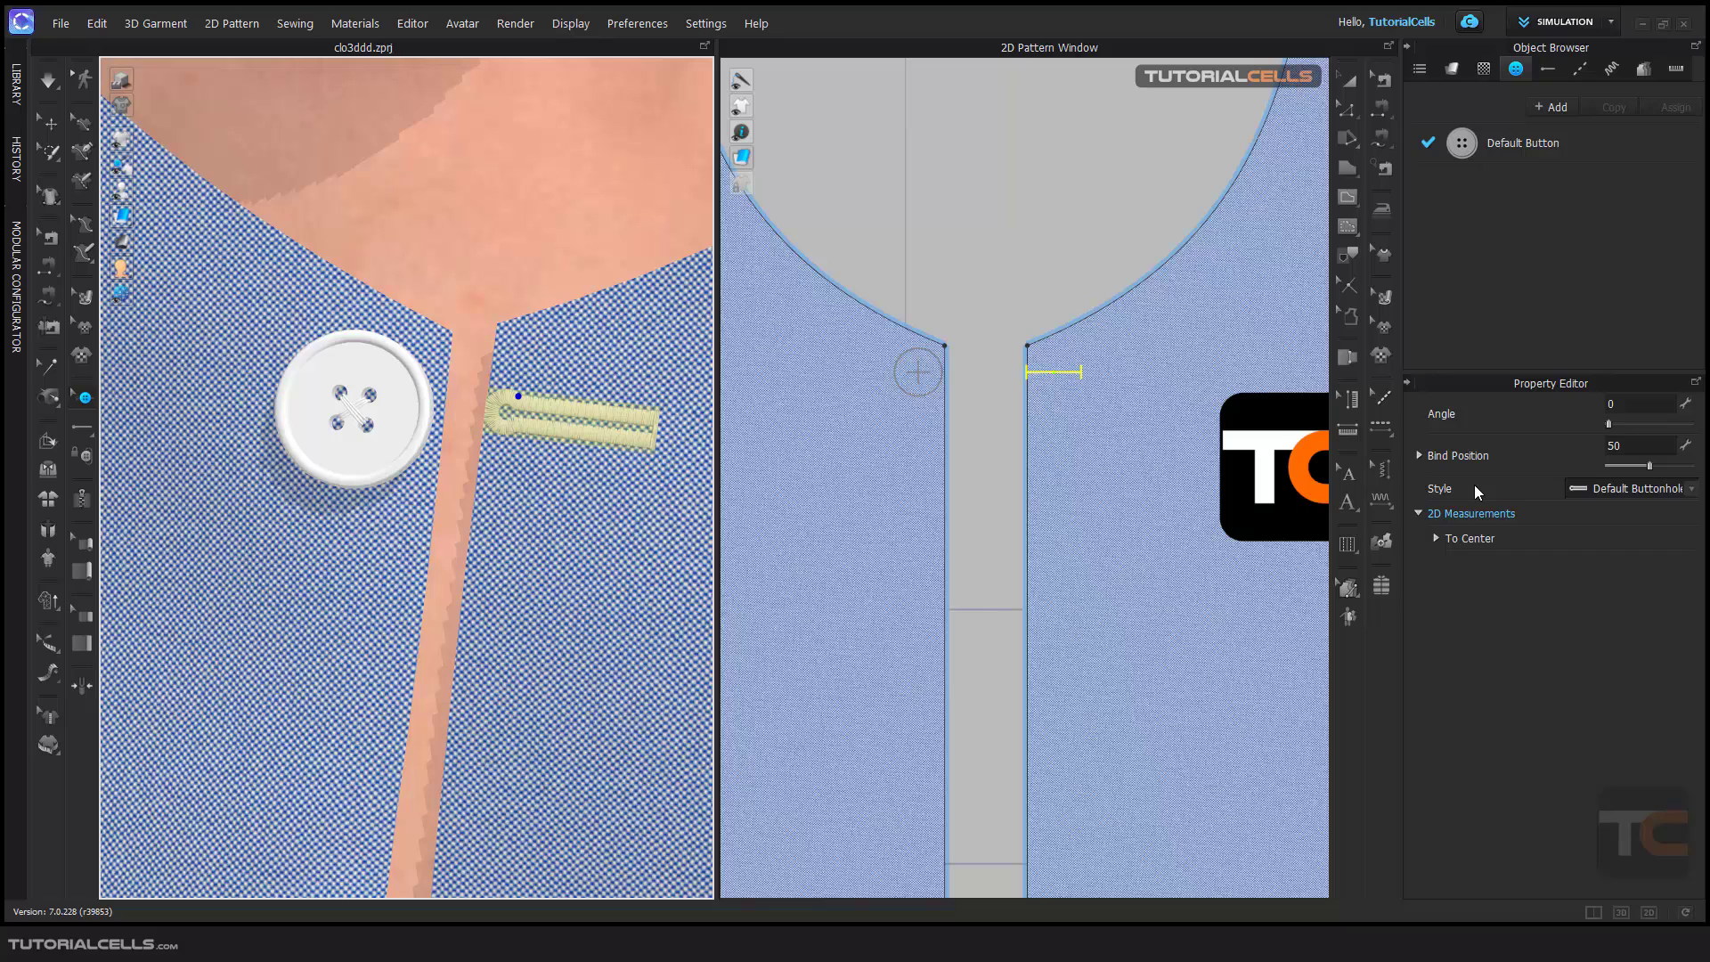
pyautogui.click(1547, 70)
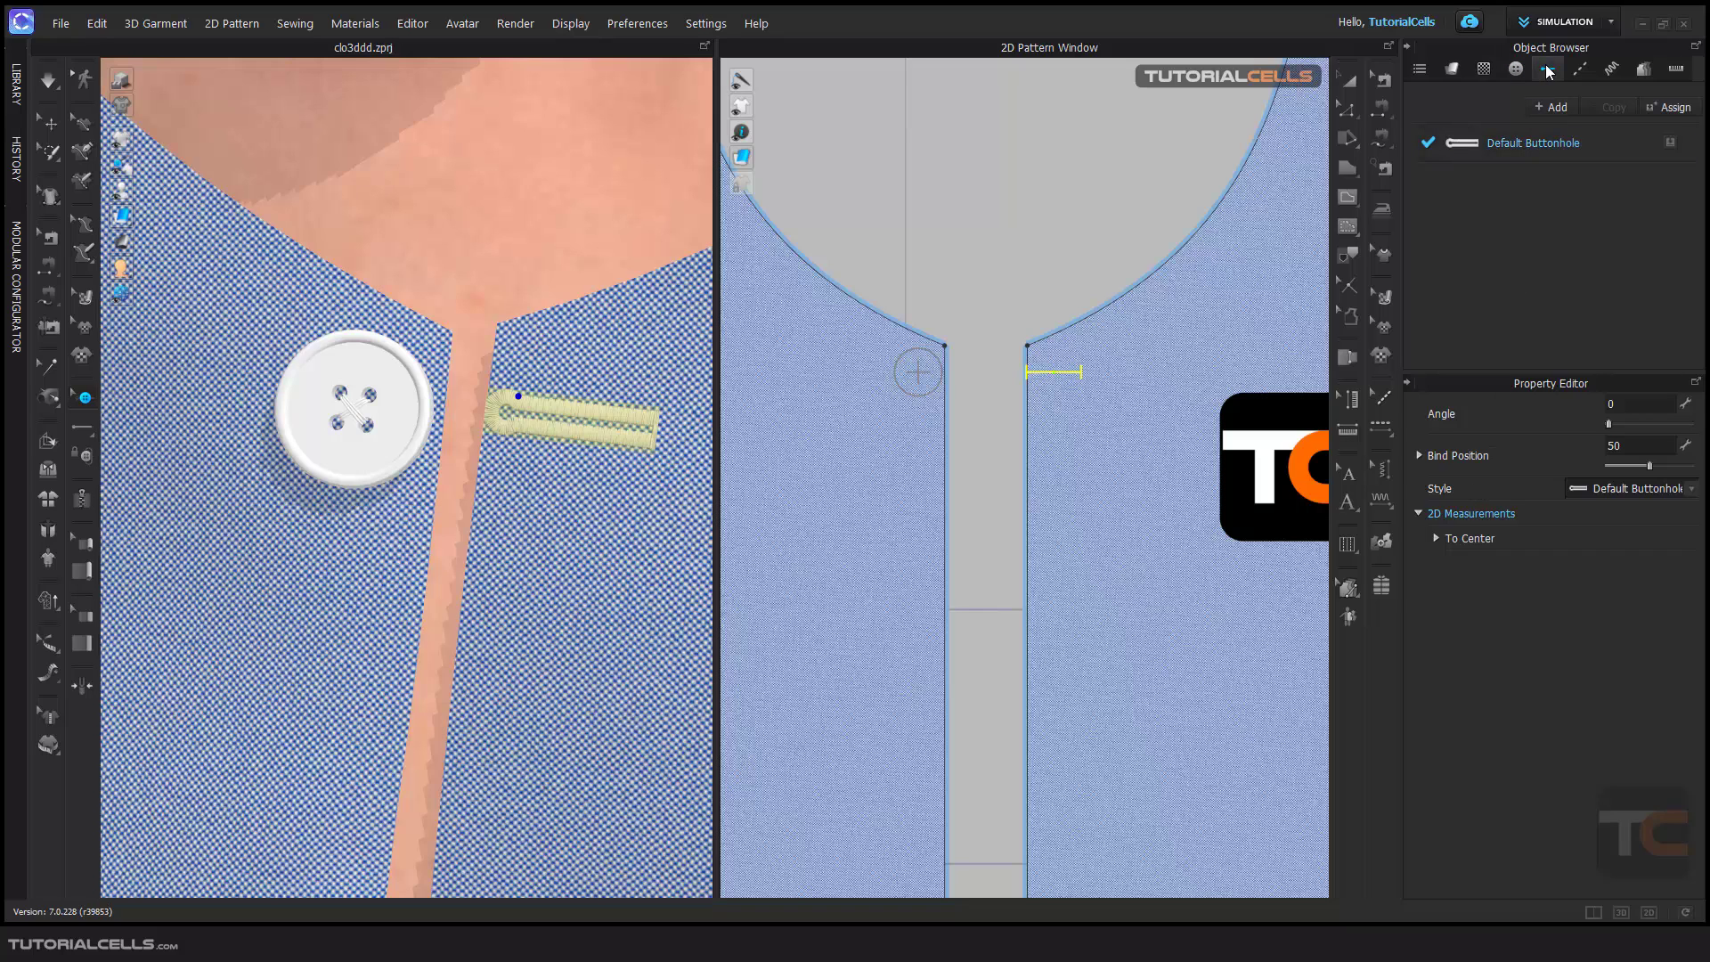
pyautogui.click(1521, 141)
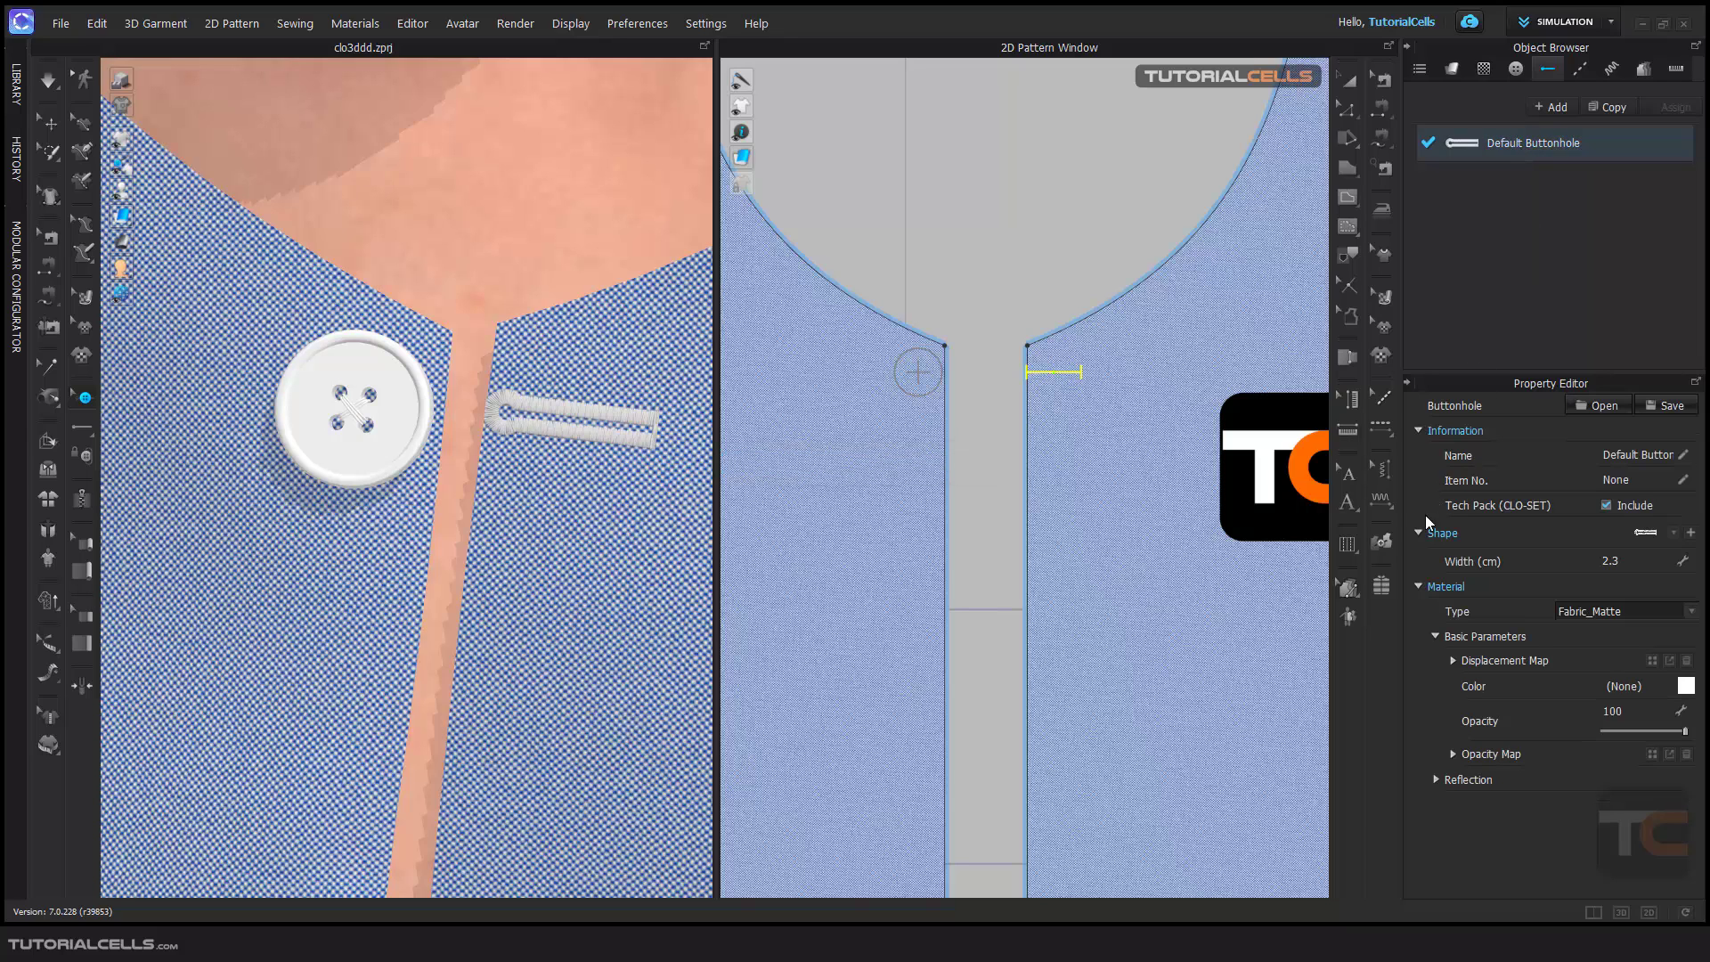
pyautogui.click(1675, 534)
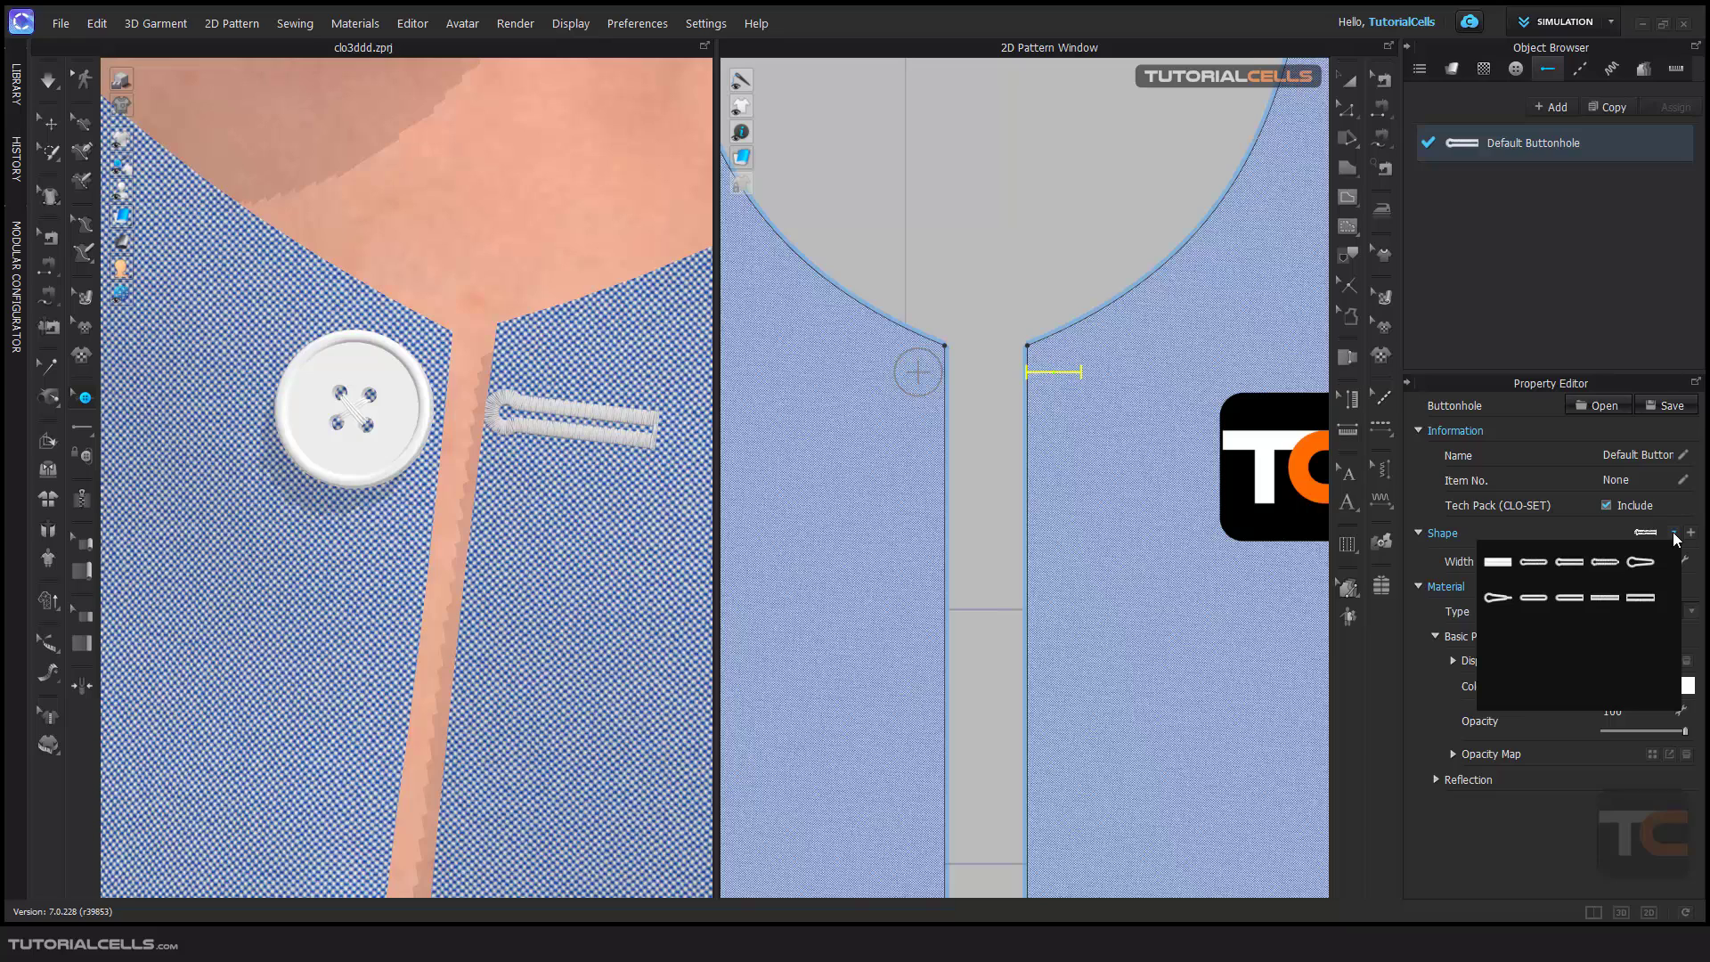
pyautogui.click(1495, 568)
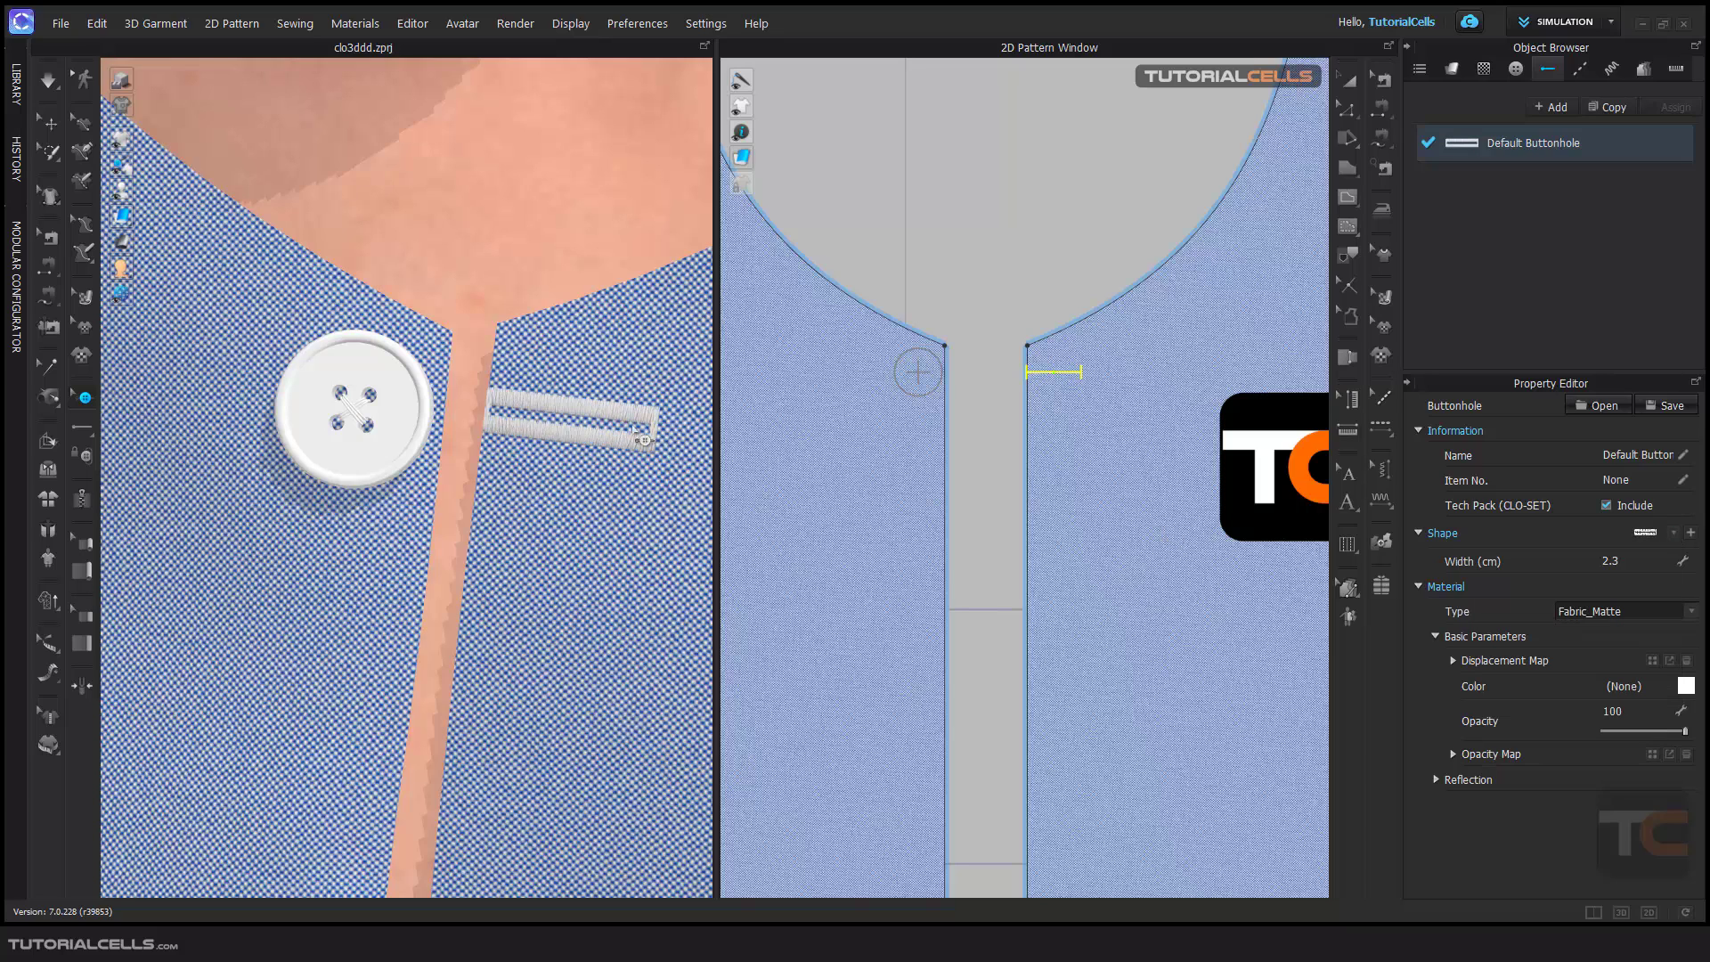
pyautogui.click(1674, 533)
pyautogui.click(1536, 600)
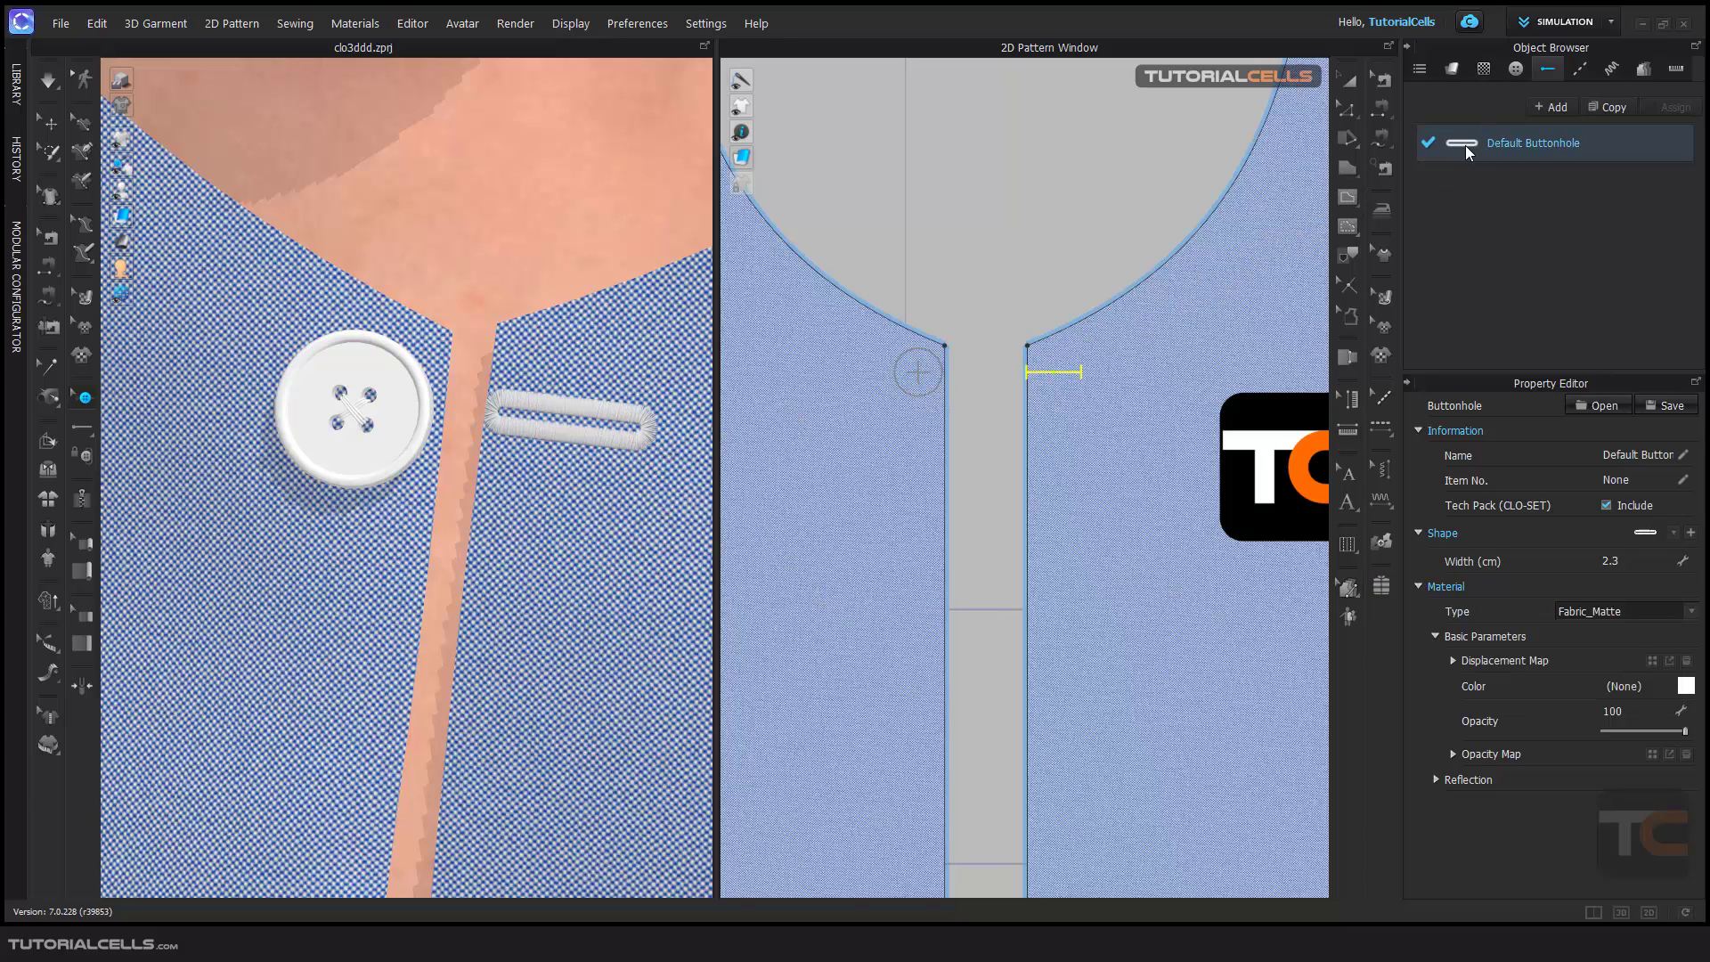
# - Rotate the buttonhole on the front panel to an angle of 90
pyautogui.click(628, 436)
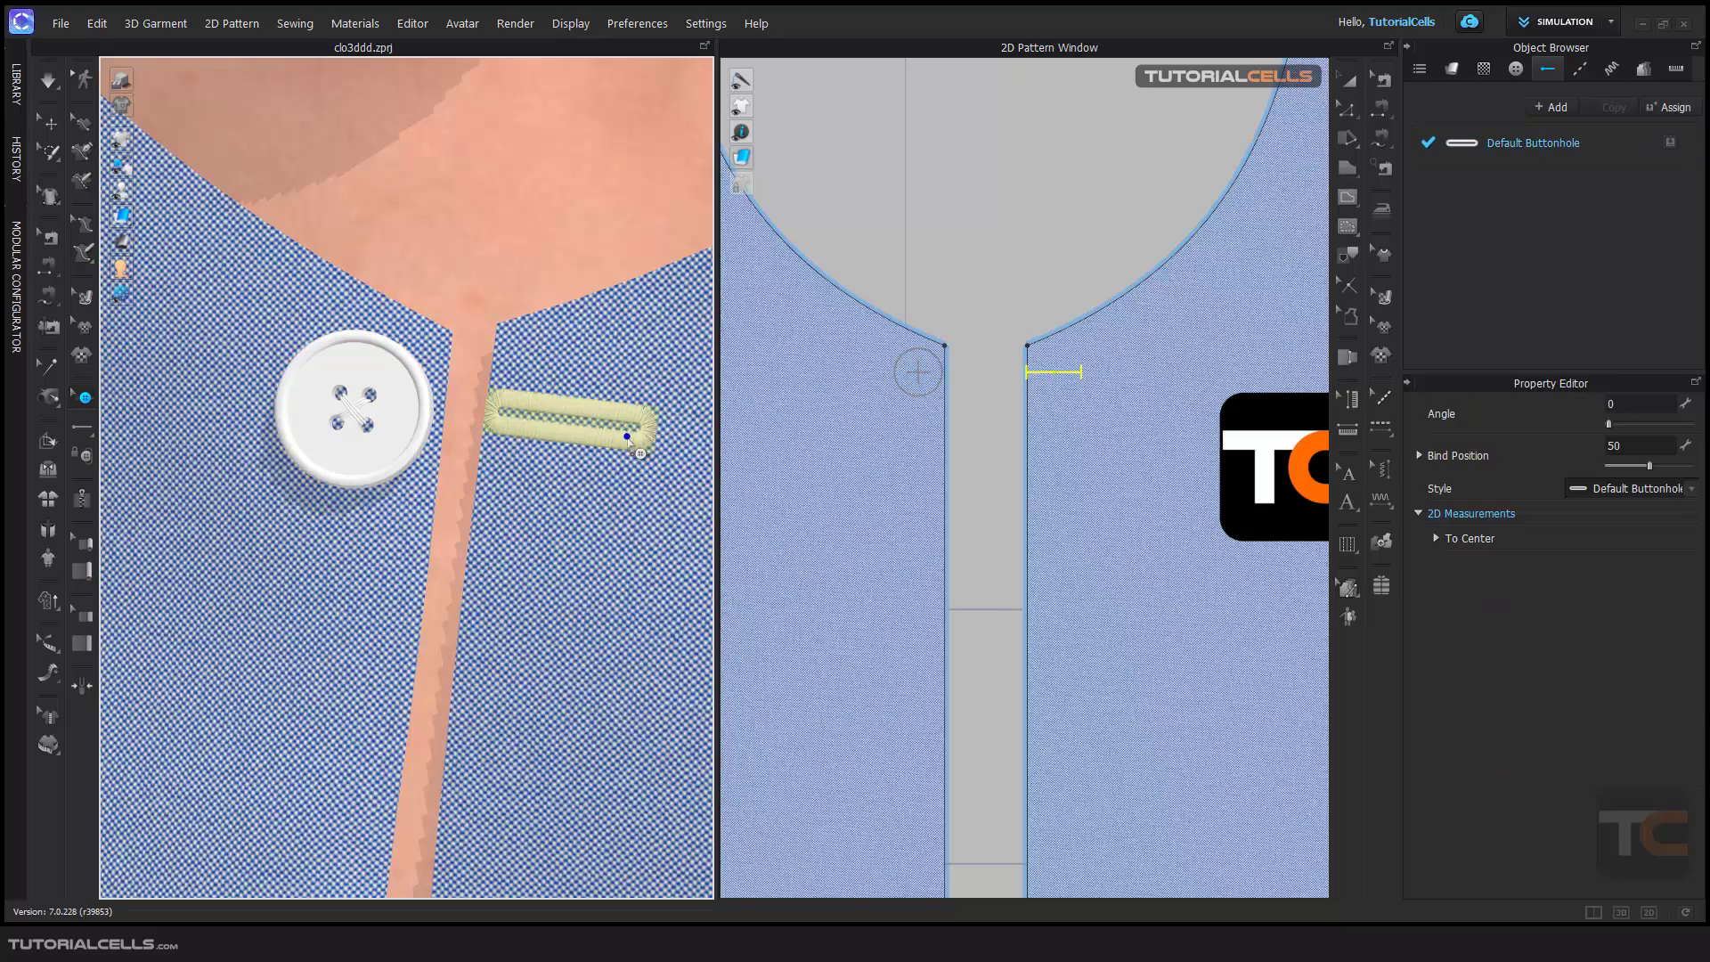
pyautogui.moveTo(1601, 423); pyautogui.dragTo(1632, 422)
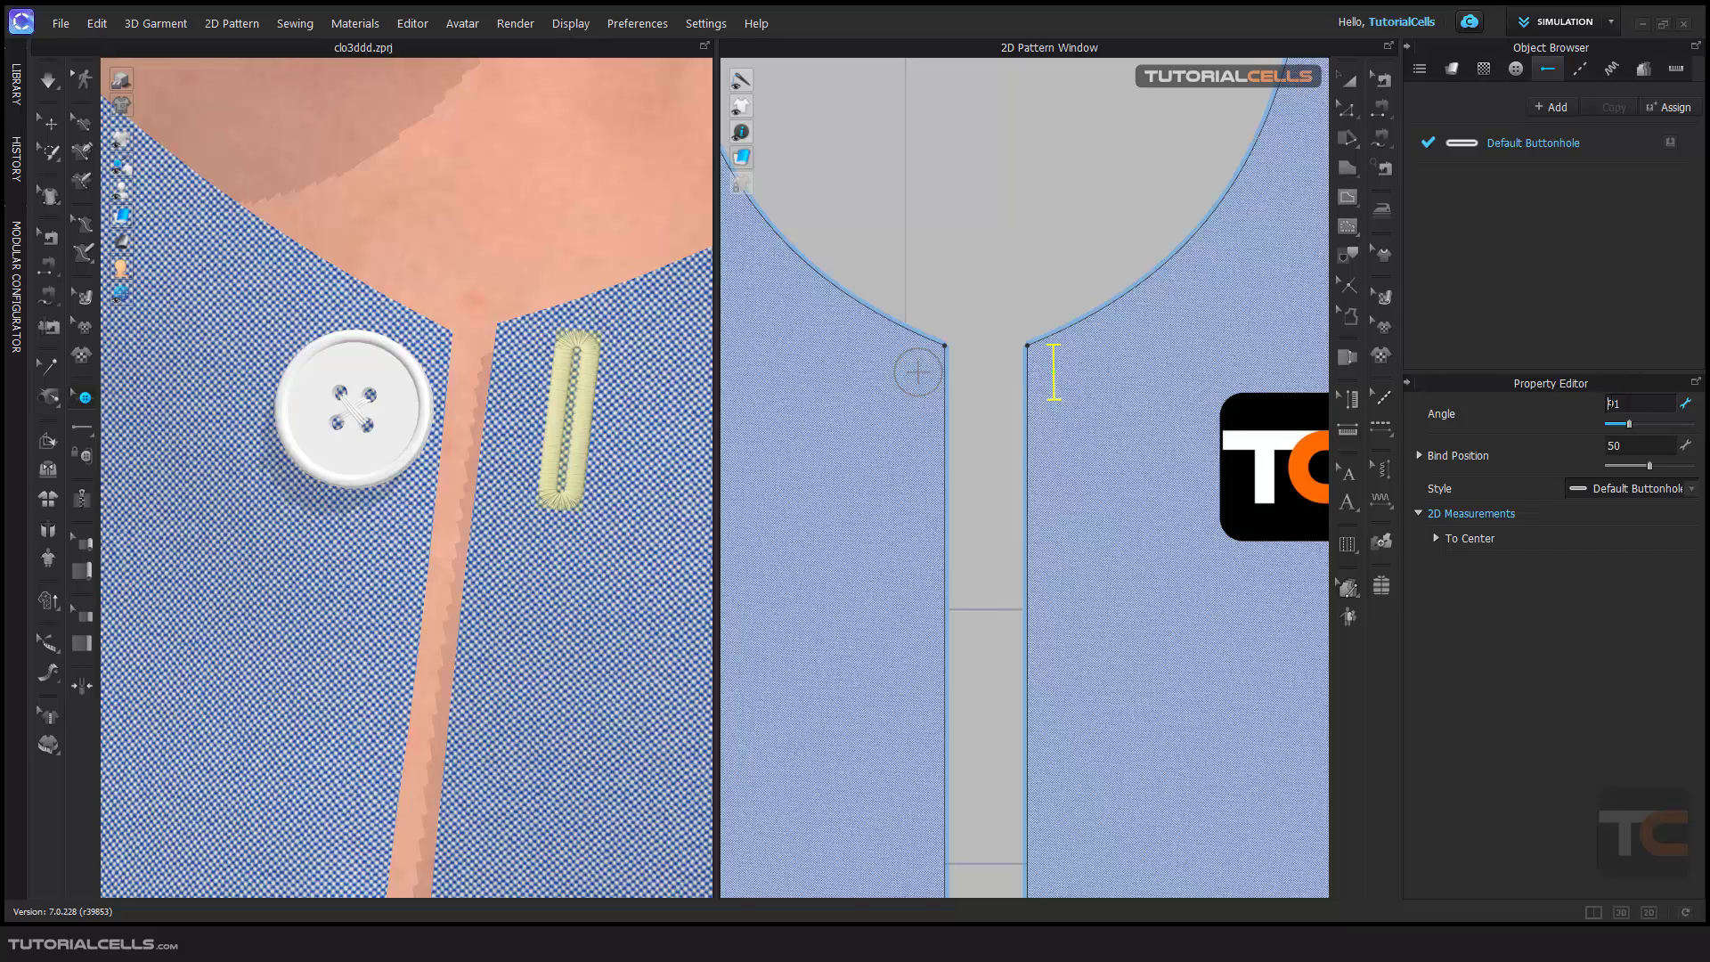
pyautogui.doubleClick(1627, 406)
pyautogui.scroll(5, 1055, 370)
pyautogui.scroll(-3, 1146, 383)
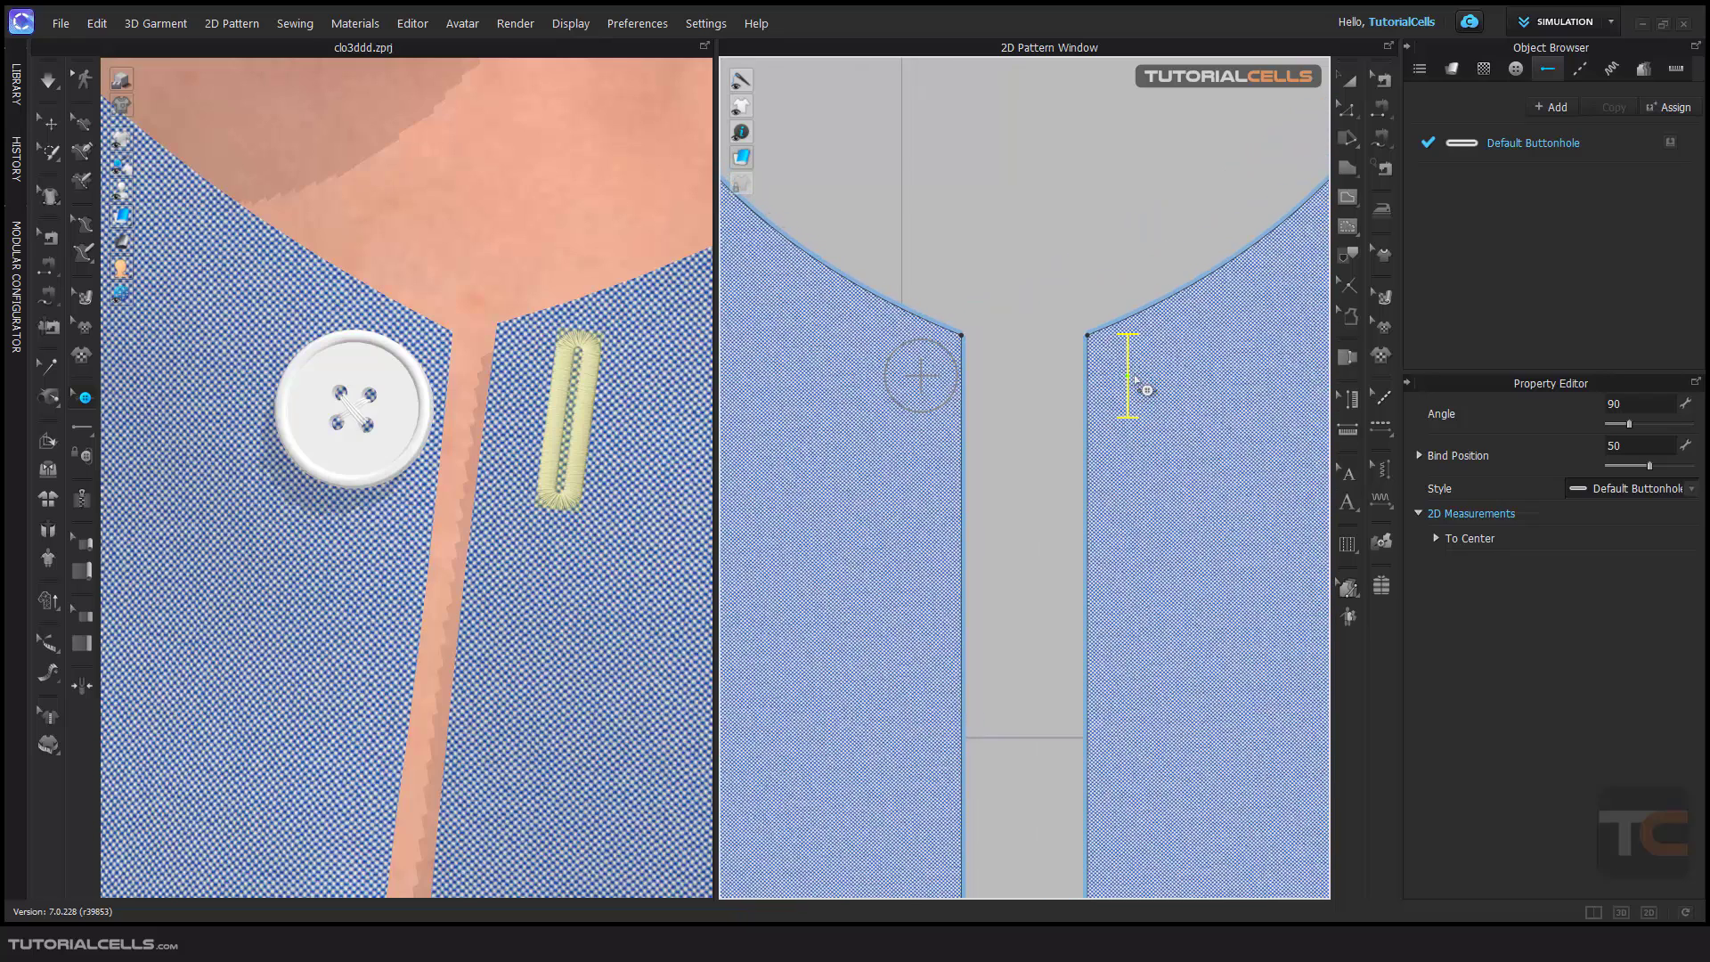
# - Try shifting the buttonhole's bind position to 85 and inspect it on the 2D pattern
pyautogui.moveTo(1649, 466); pyautogui.dragTo(1651, 468)
pyautogui.doubleClick(1597, 450)
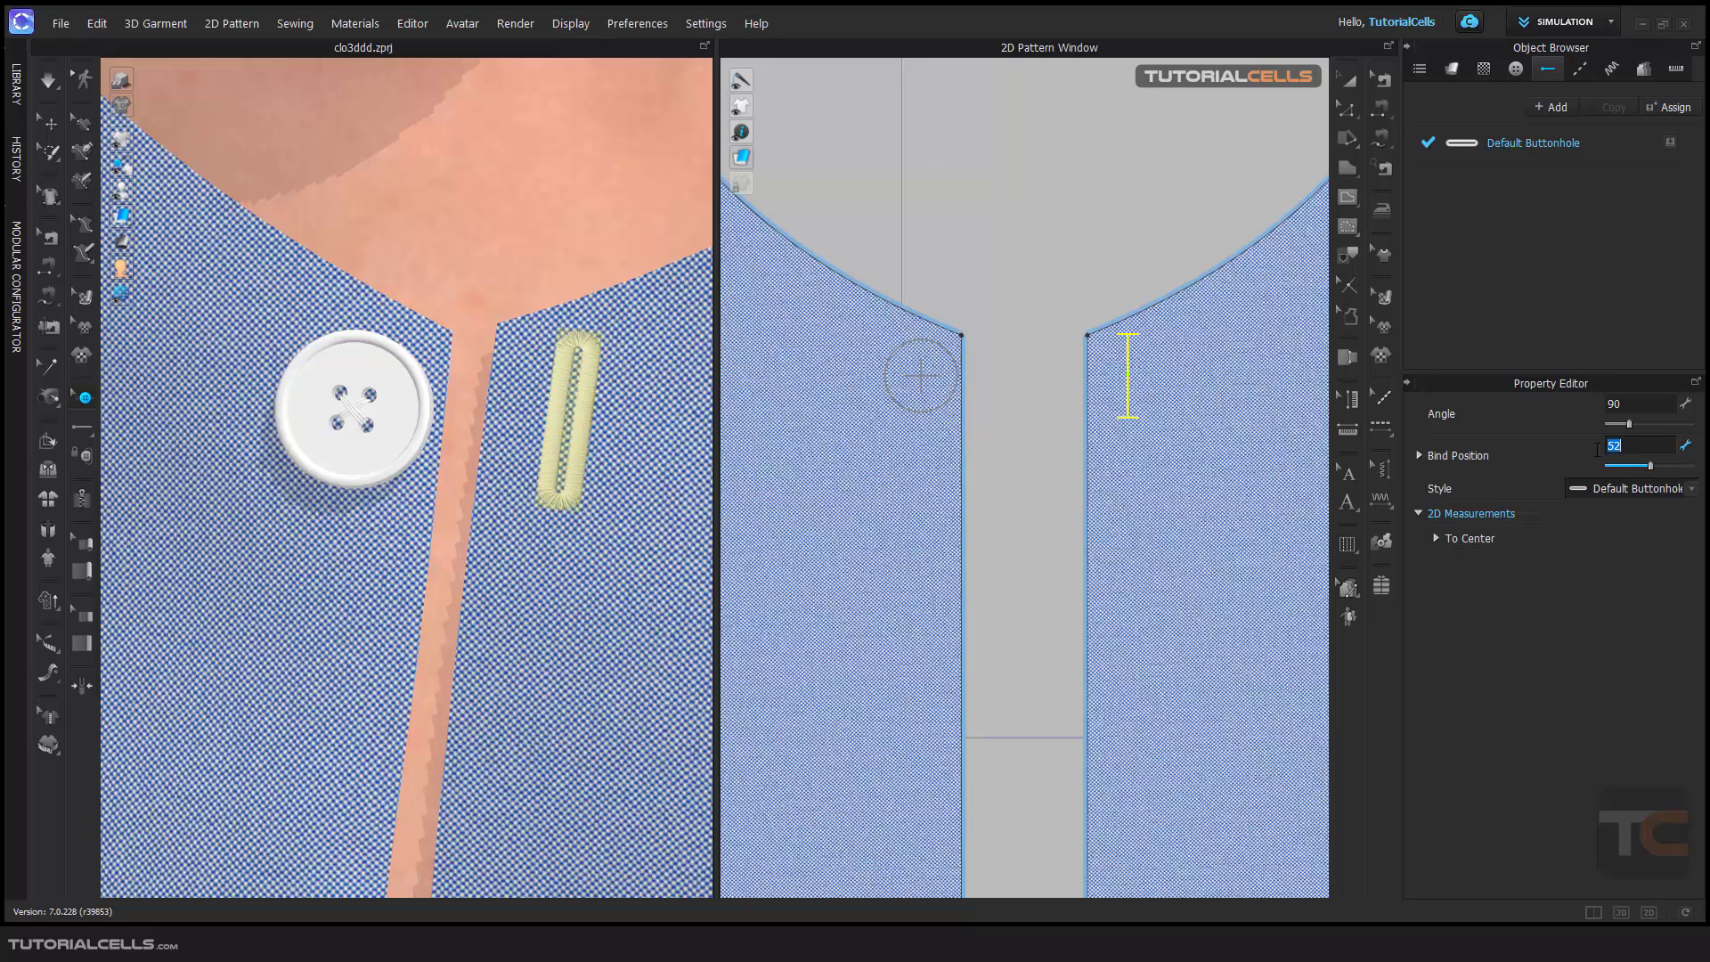
pyautogui.write('50')
pyautogui.press('Return')
pyautogui.click(922, 377)
pyautogui.moveTo(1664, 464); pyautogui.dragTo(1677, 465)
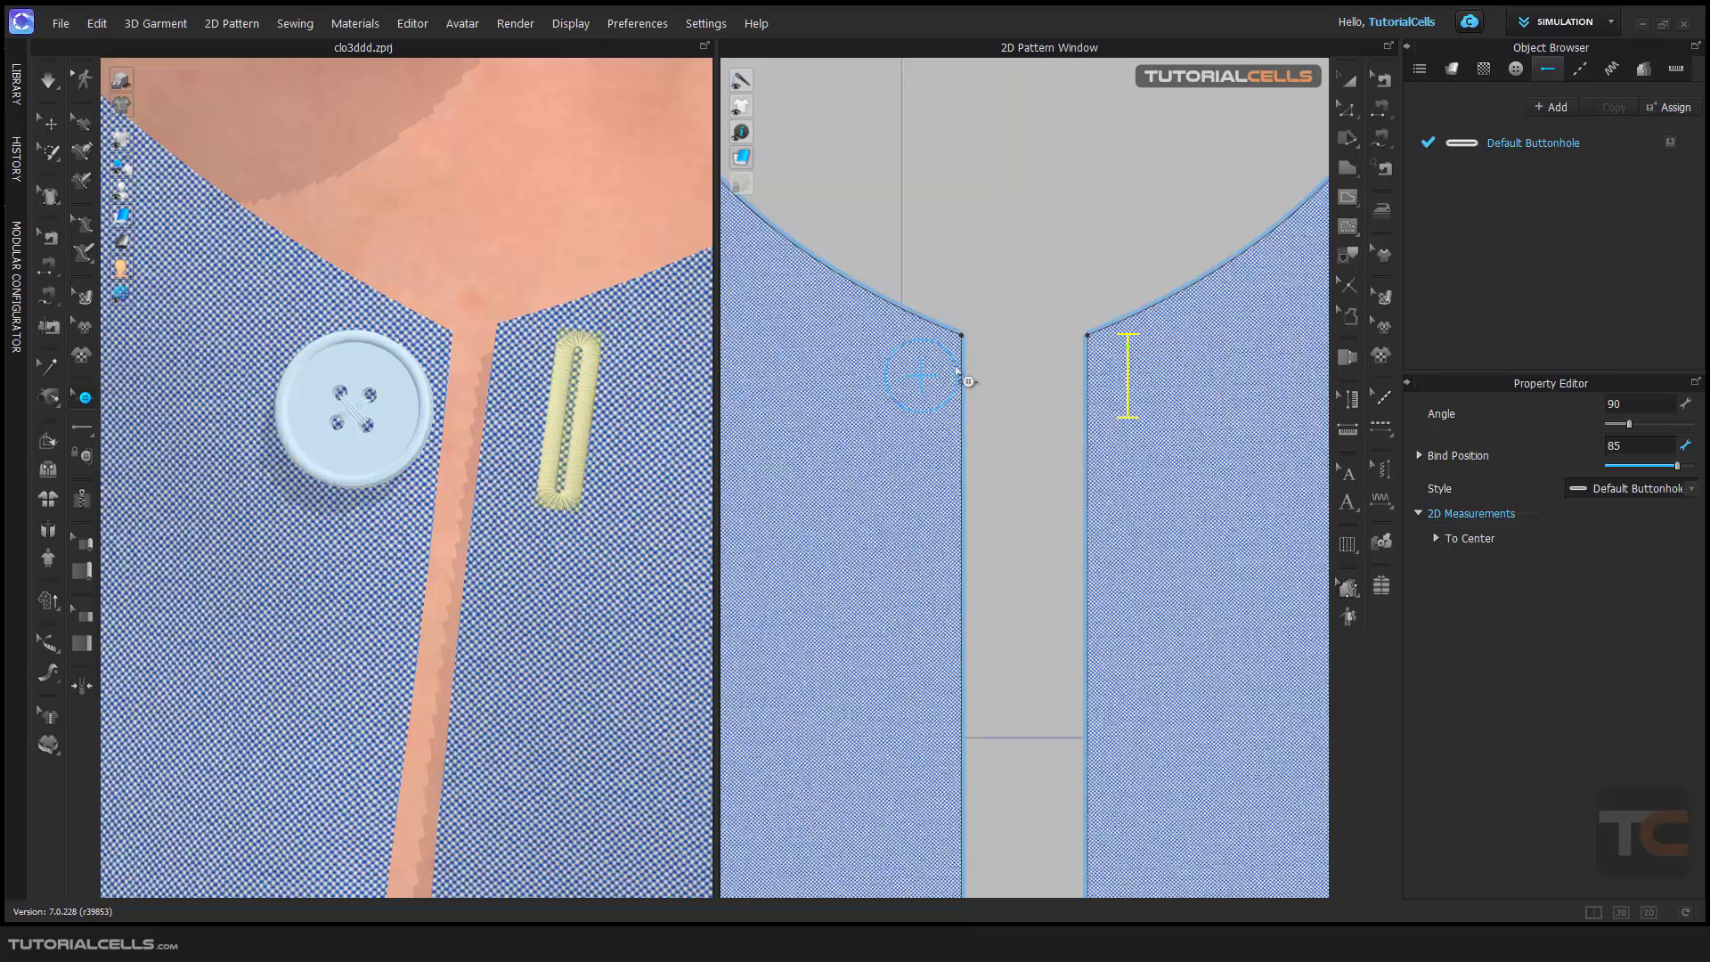
pyautogui.scroll(1, 1145, 361)
pyautogui.scroll(3, 1146, 361)
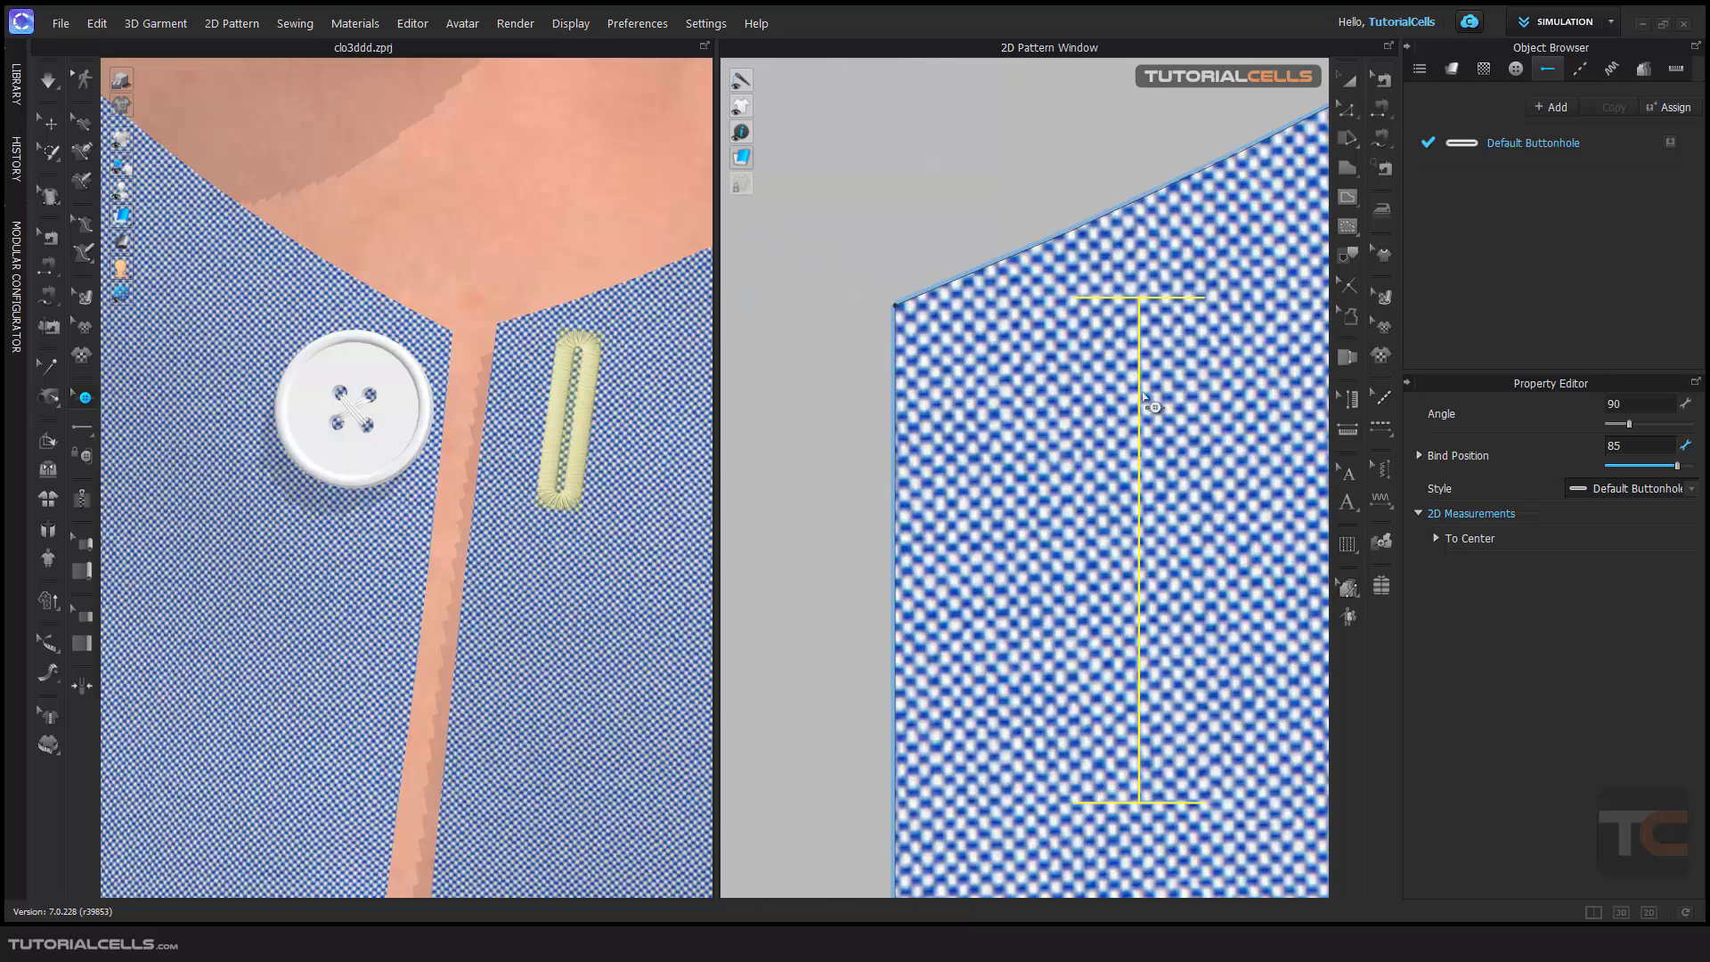
pyautogui.scroll(-5, 1144, 381)
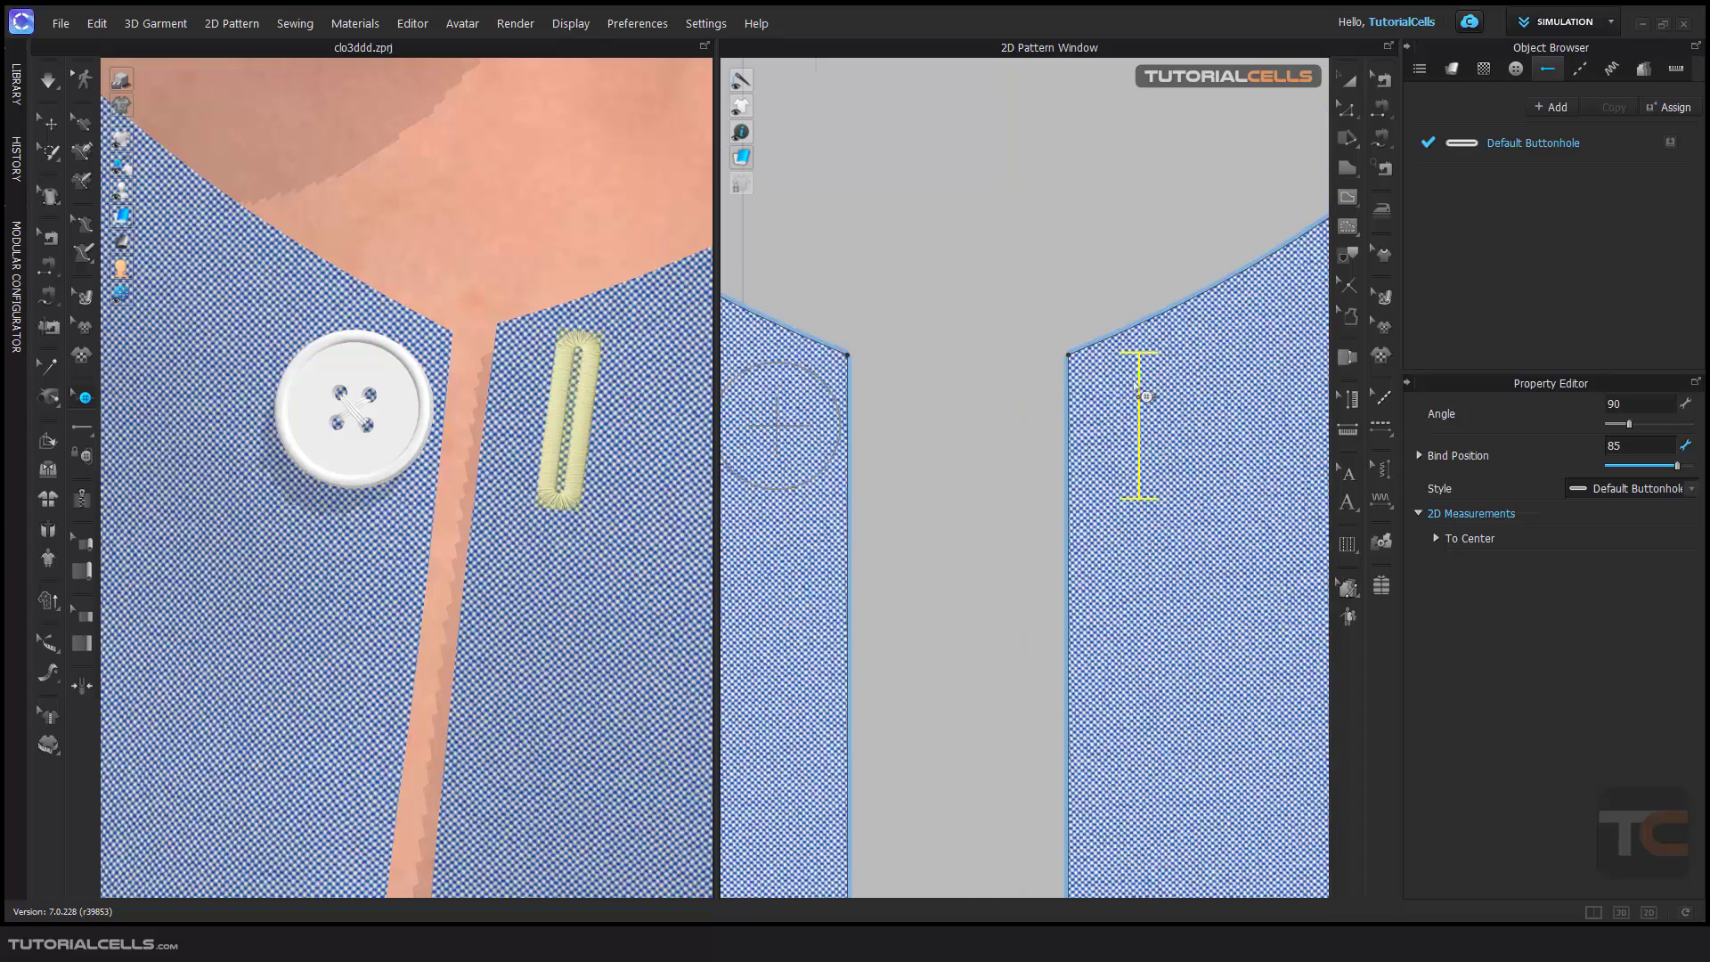
pyautogui.scroll(1, 1141, 391)
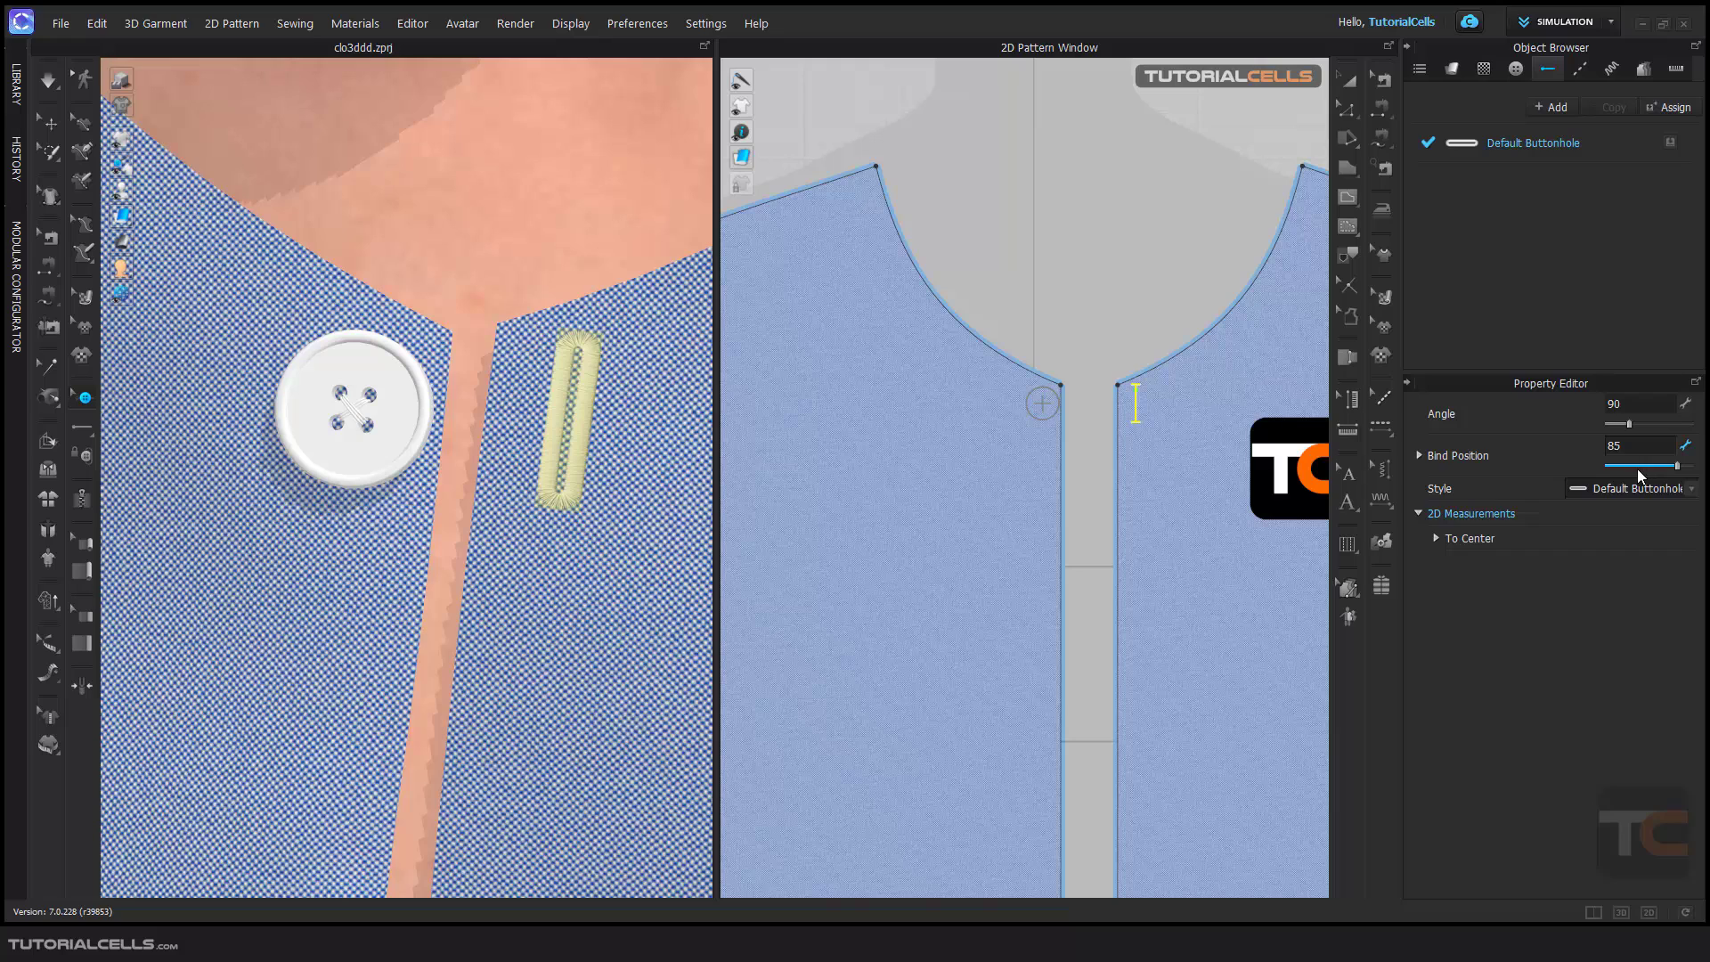
# - Set the buttonhole's bind position to 50
pyautogui.moveTo(1678, 472)
pyautogui.mouseDown()
pyautogui.moveTo(1631, 467)
pyautogui.moveTo(1658, 466)
pyautogui.mouseUp()
pyautogui.doubleClick(1601, 447)
pyautogui.write('50')
pyautogui.press('Return')
pyautogui.click(1040, 406)
pyautogui.scroll(2, 1149, 412)
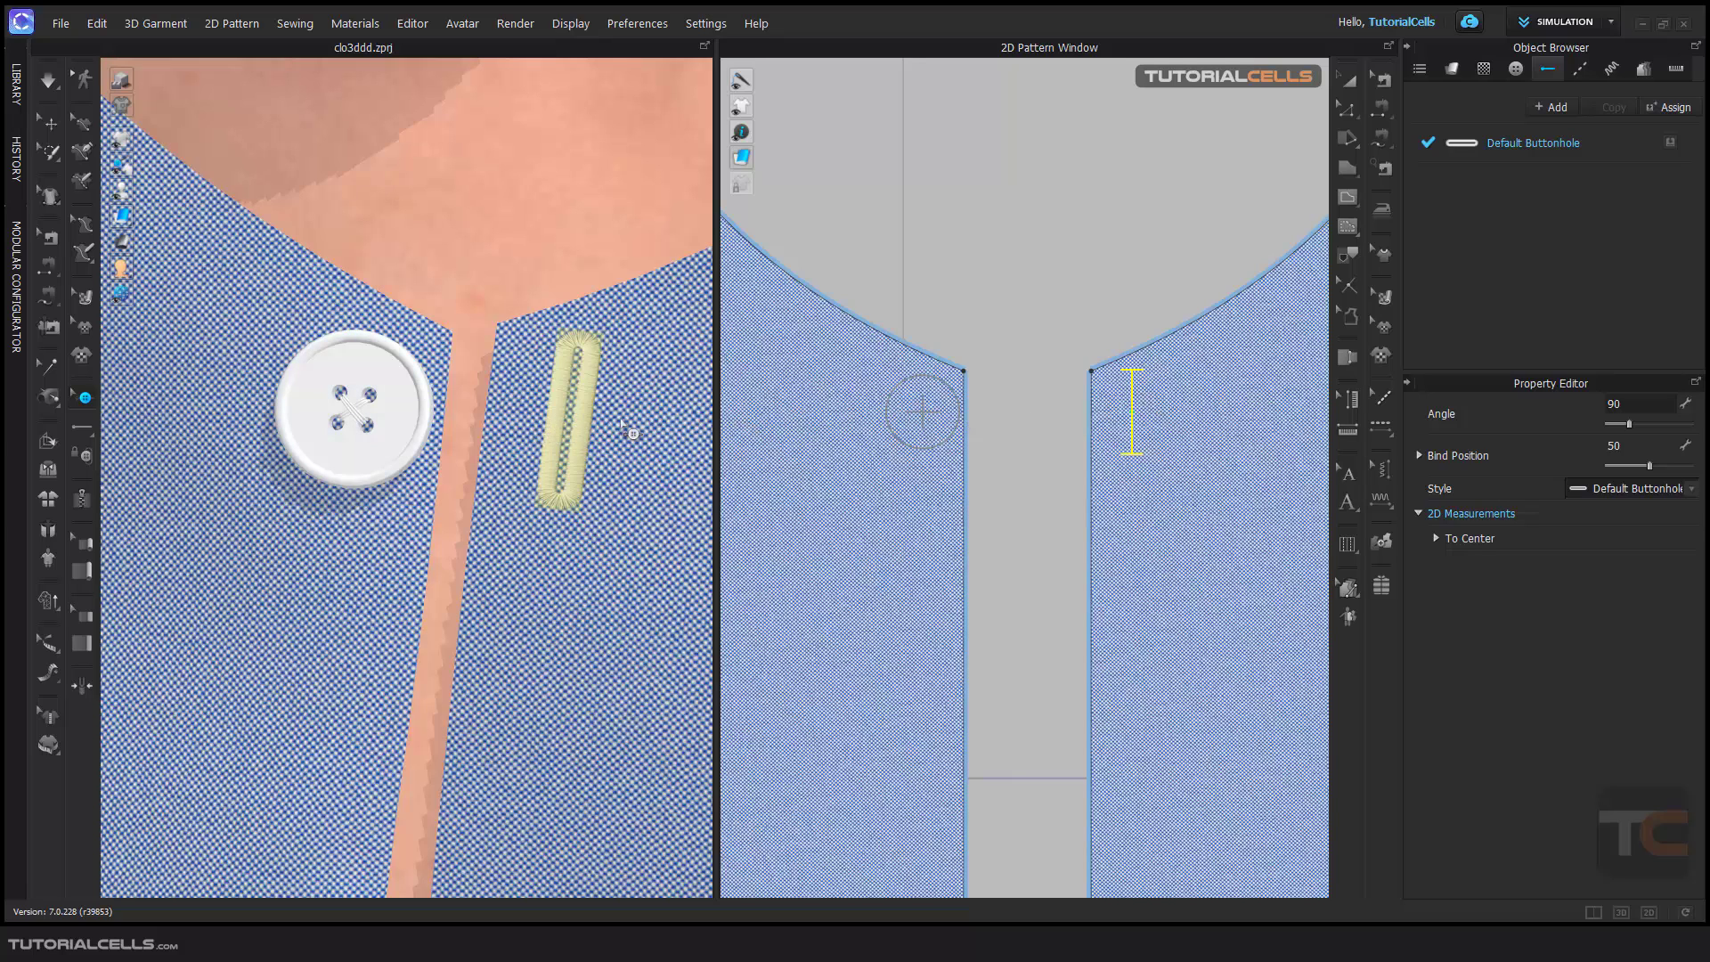
# - Try adding an extra buttonhole style alongside Default Buttonhole, compare their properties, and delete the extra style
pyautogui.scroll(-4, 613, 430)
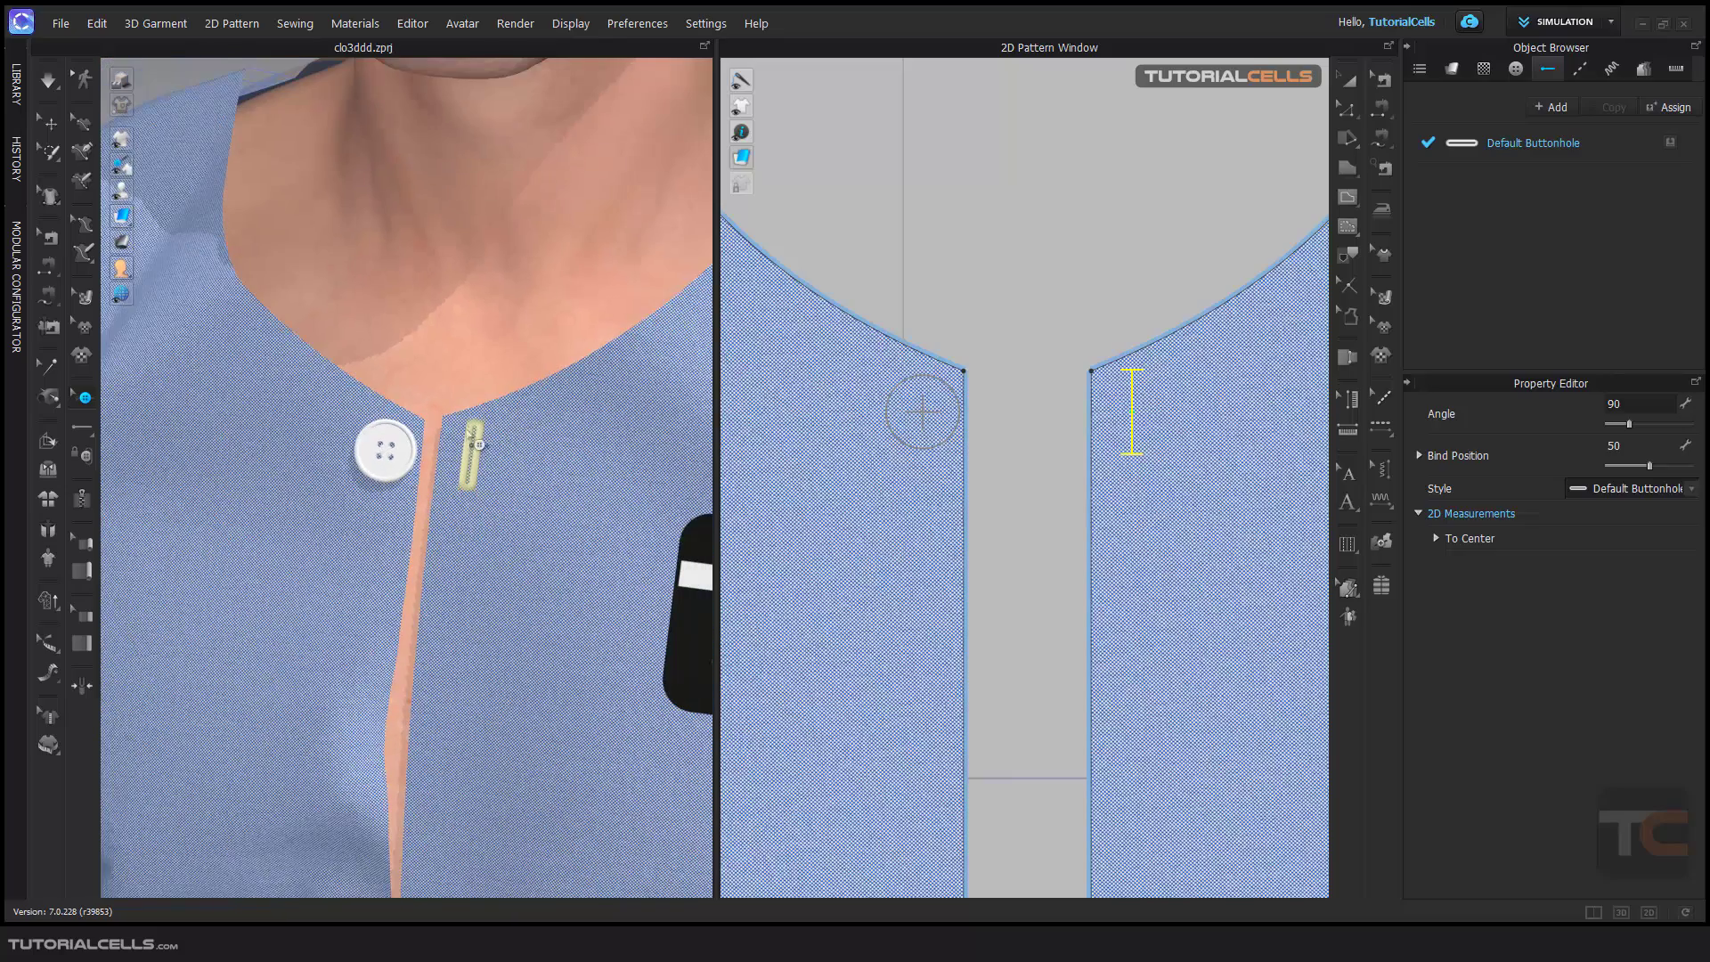
pyautogui.scroll(2, 474, 469)
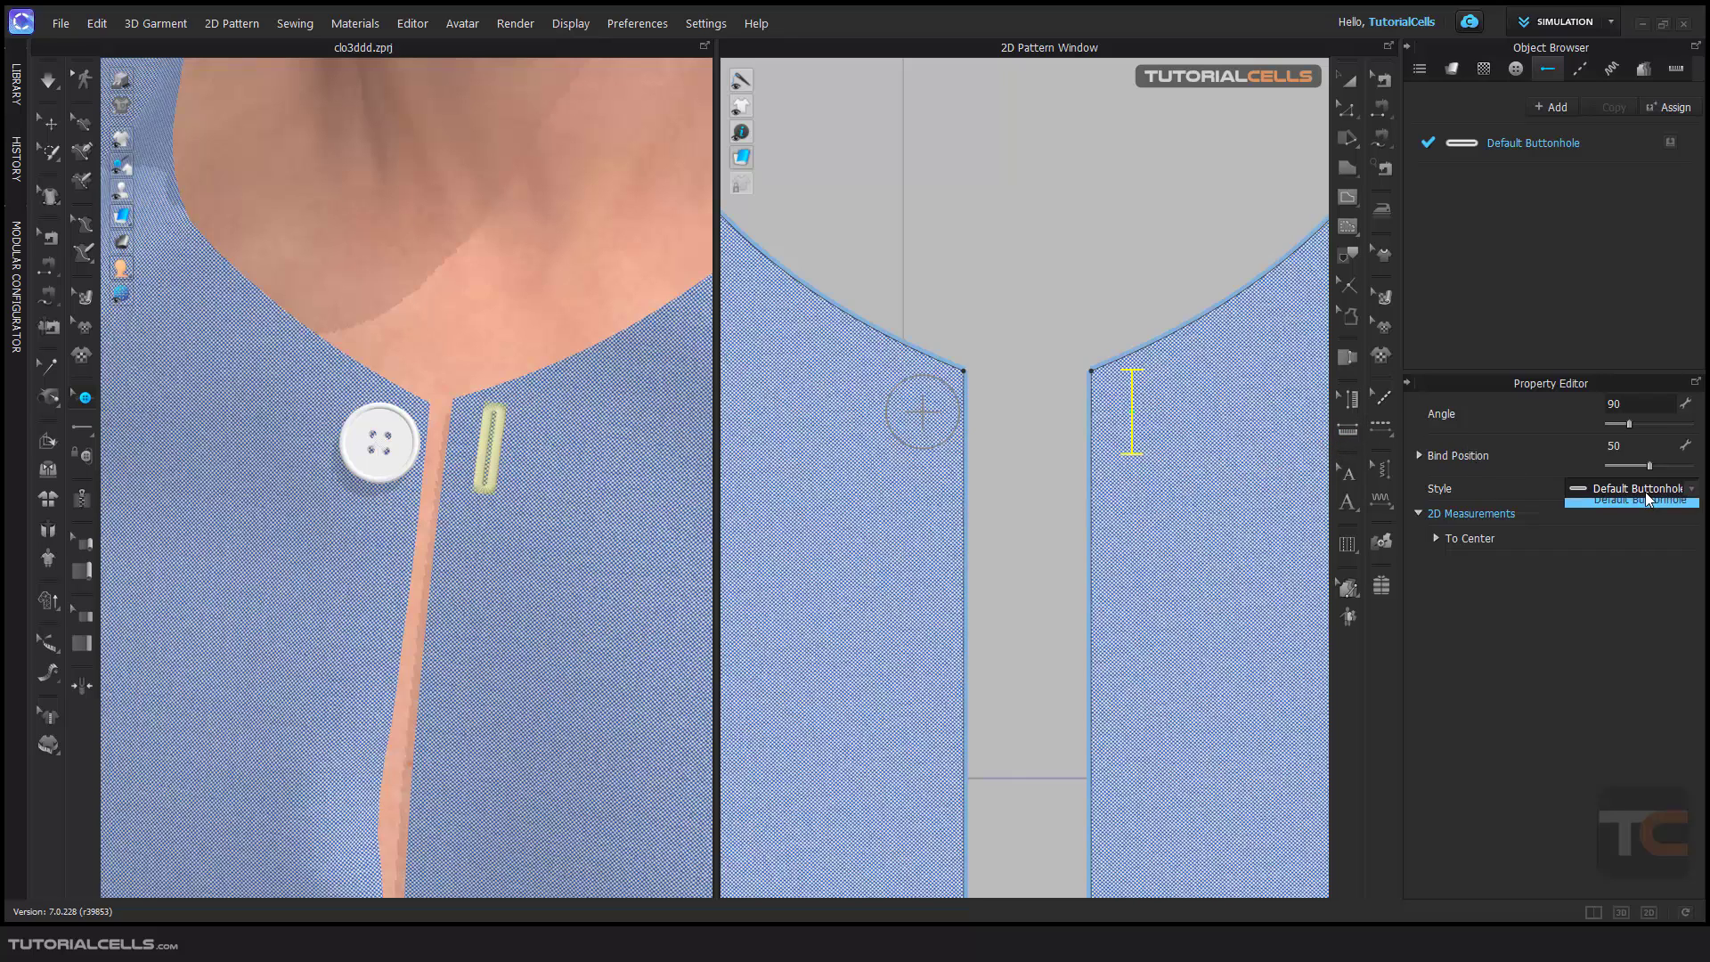
pyautogui.click(1544, 109)
pyautogui.click(1525, 148)
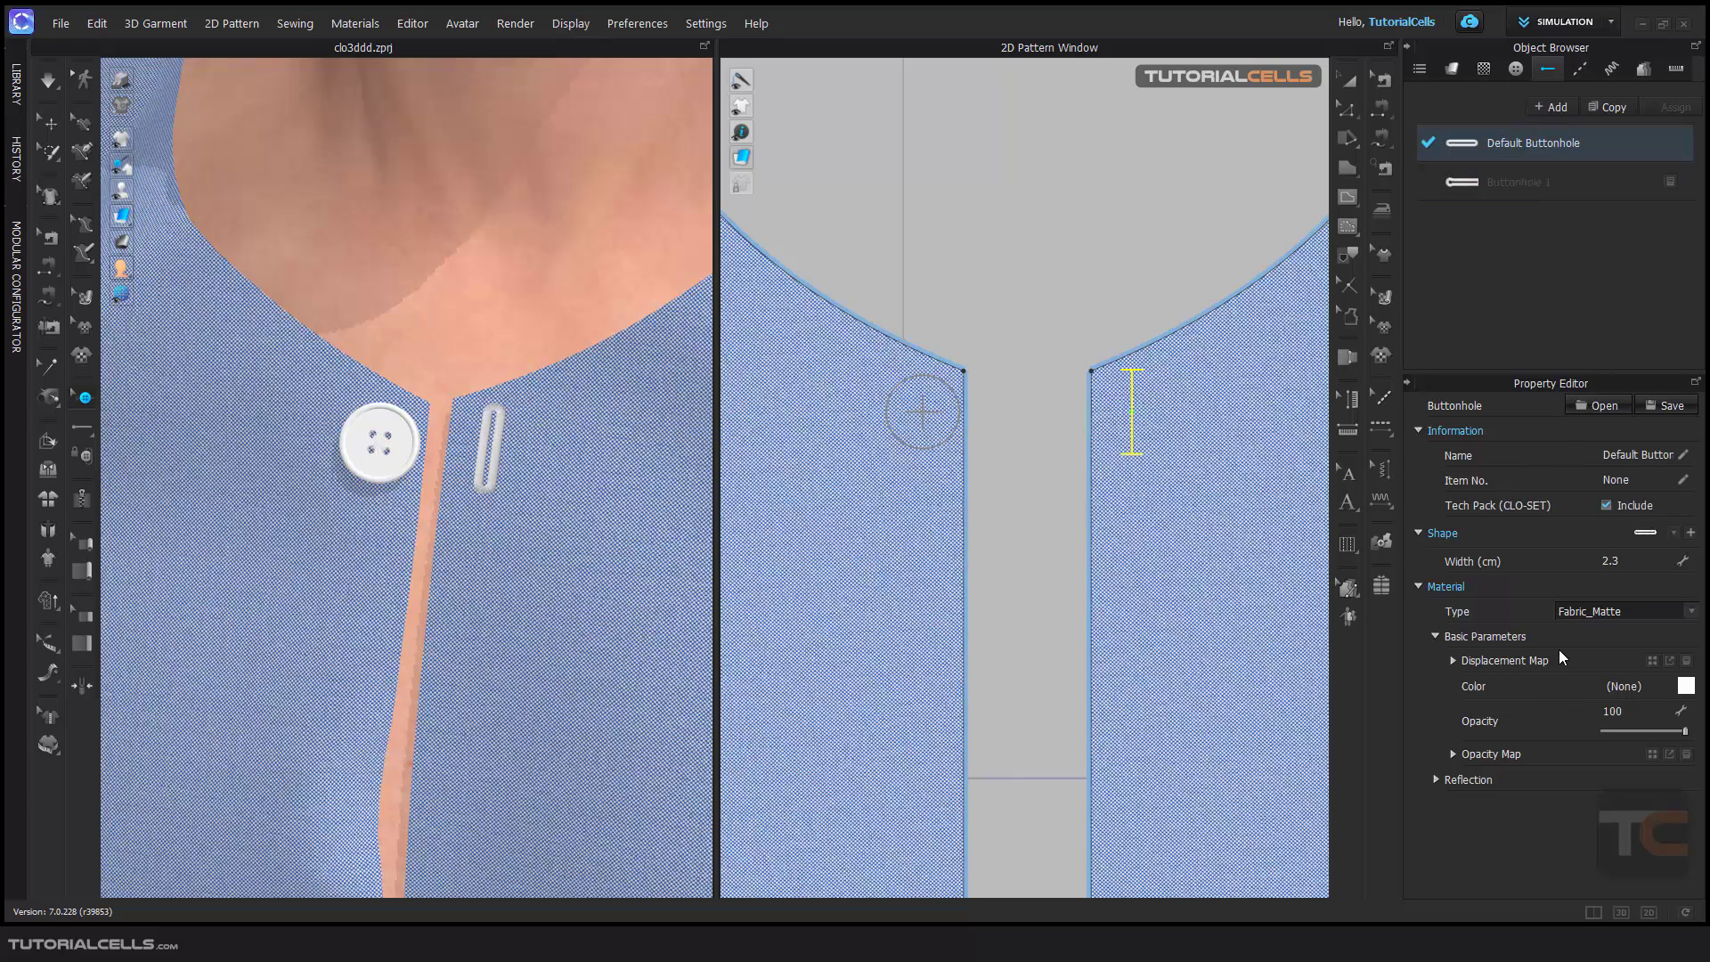
pyautogui.click(1507, 182)
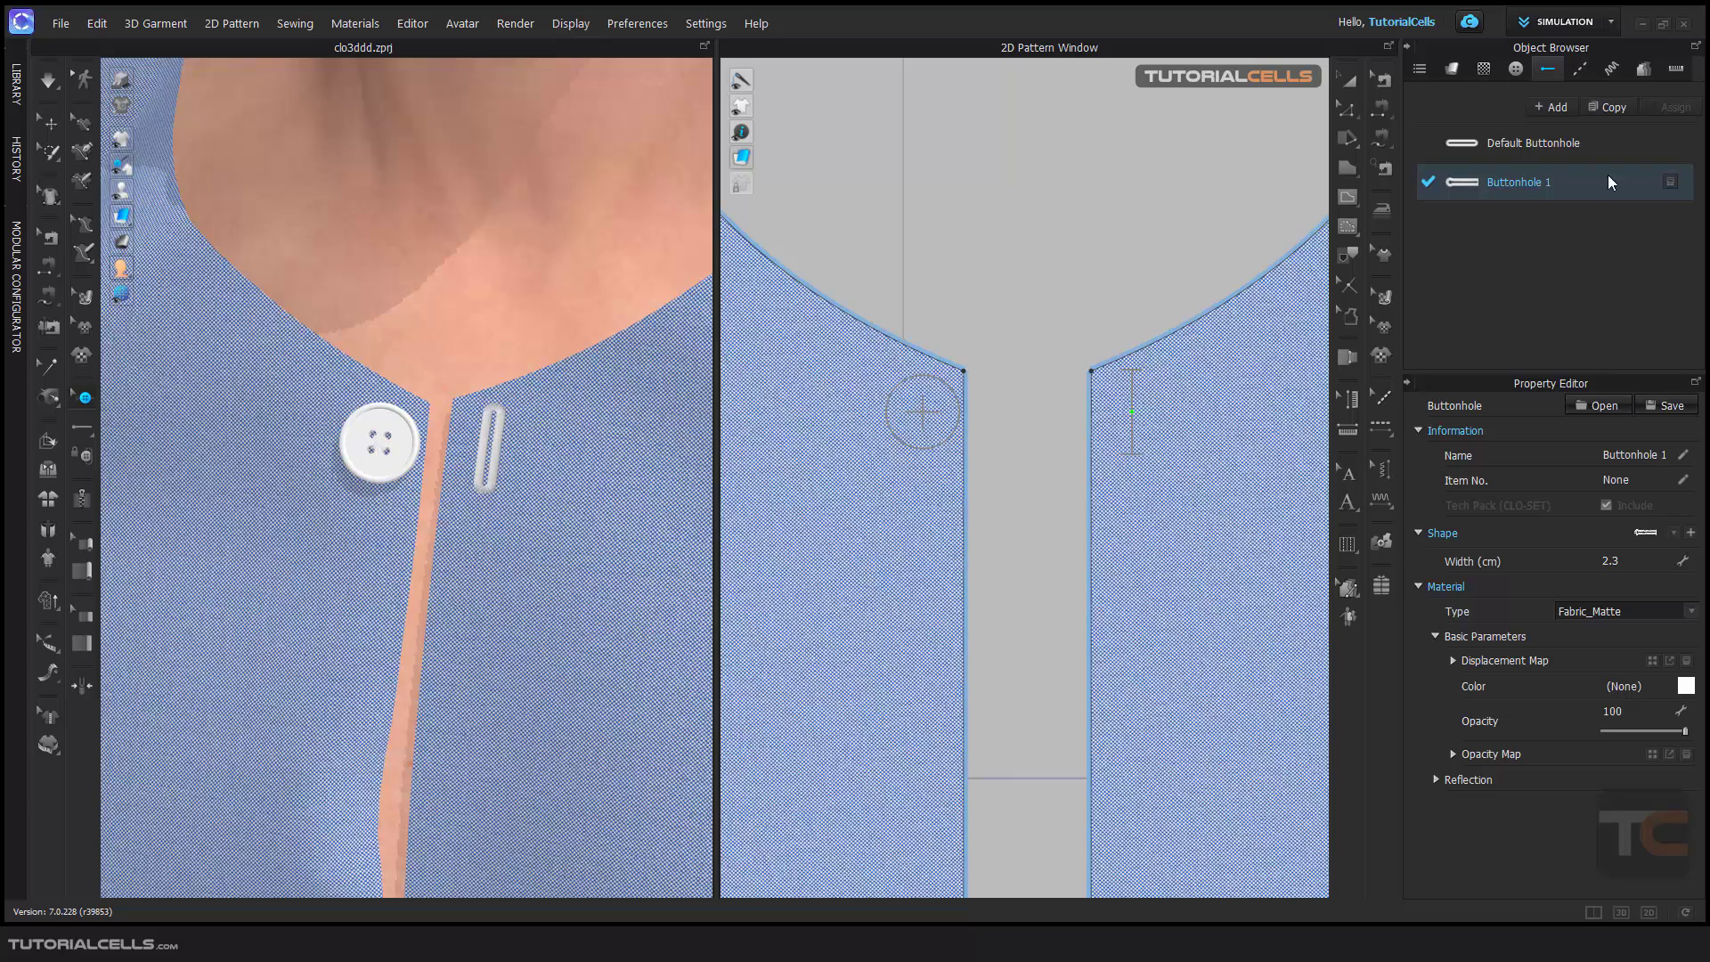
pyautogui.click(1670, 182)
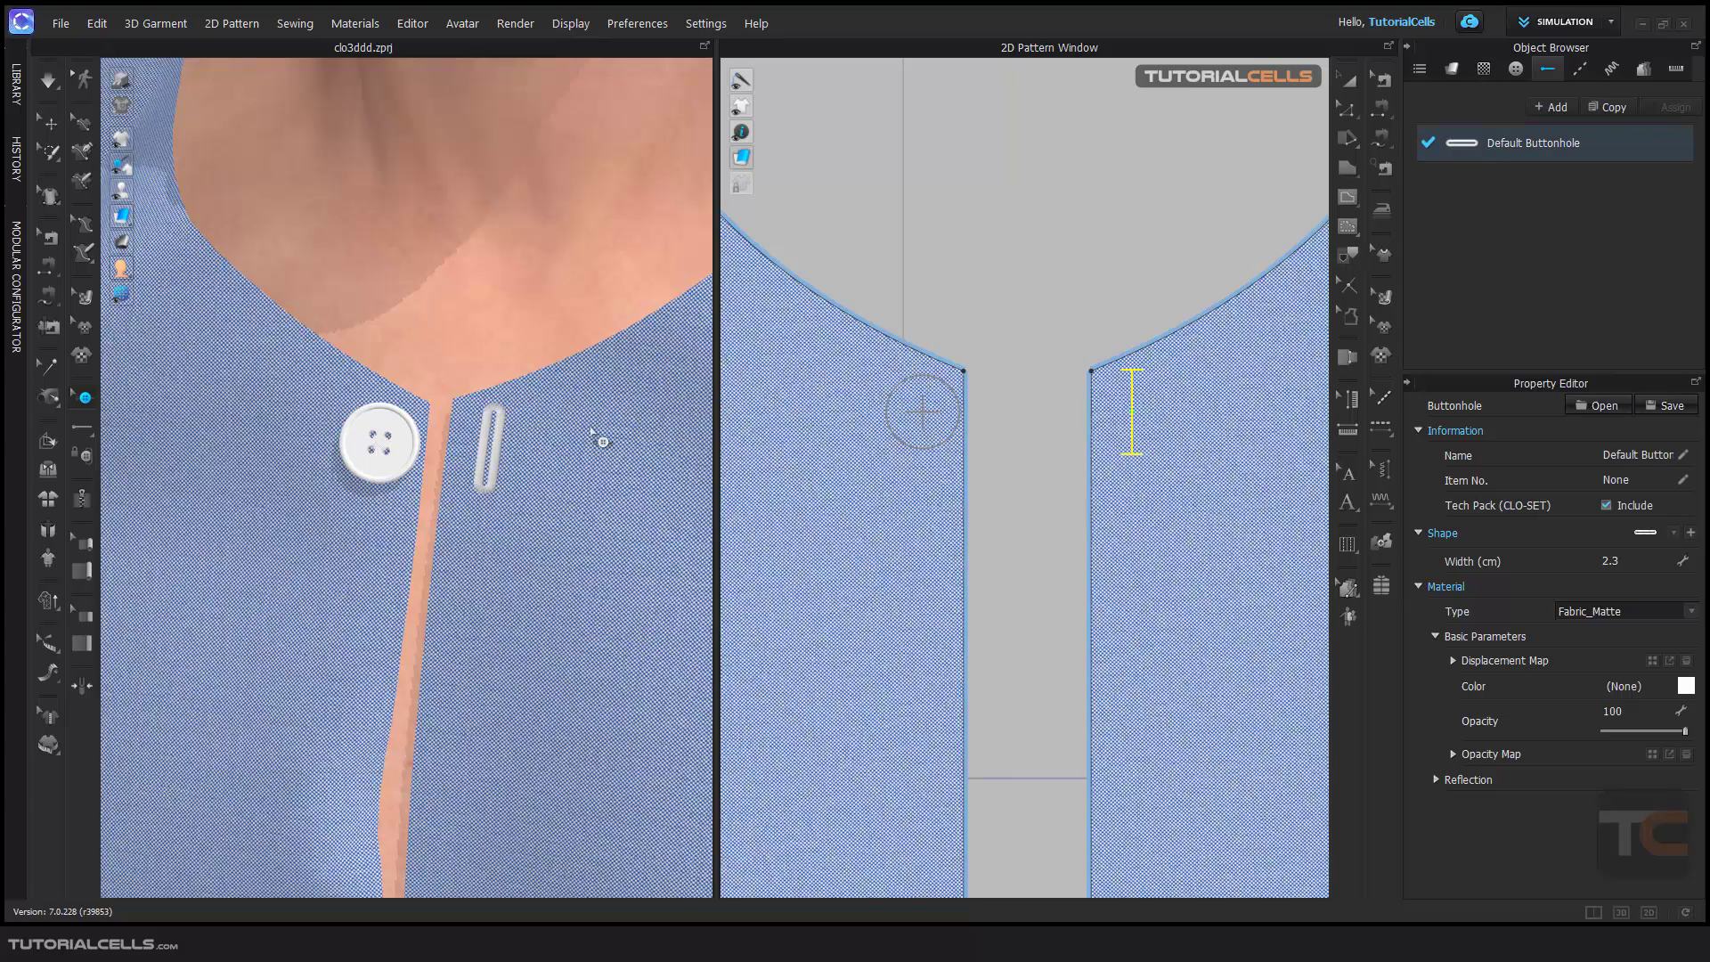
# - Compare the properties of the placed button and the buttonhole on the shirt front
pyautogui.click(410, 453)
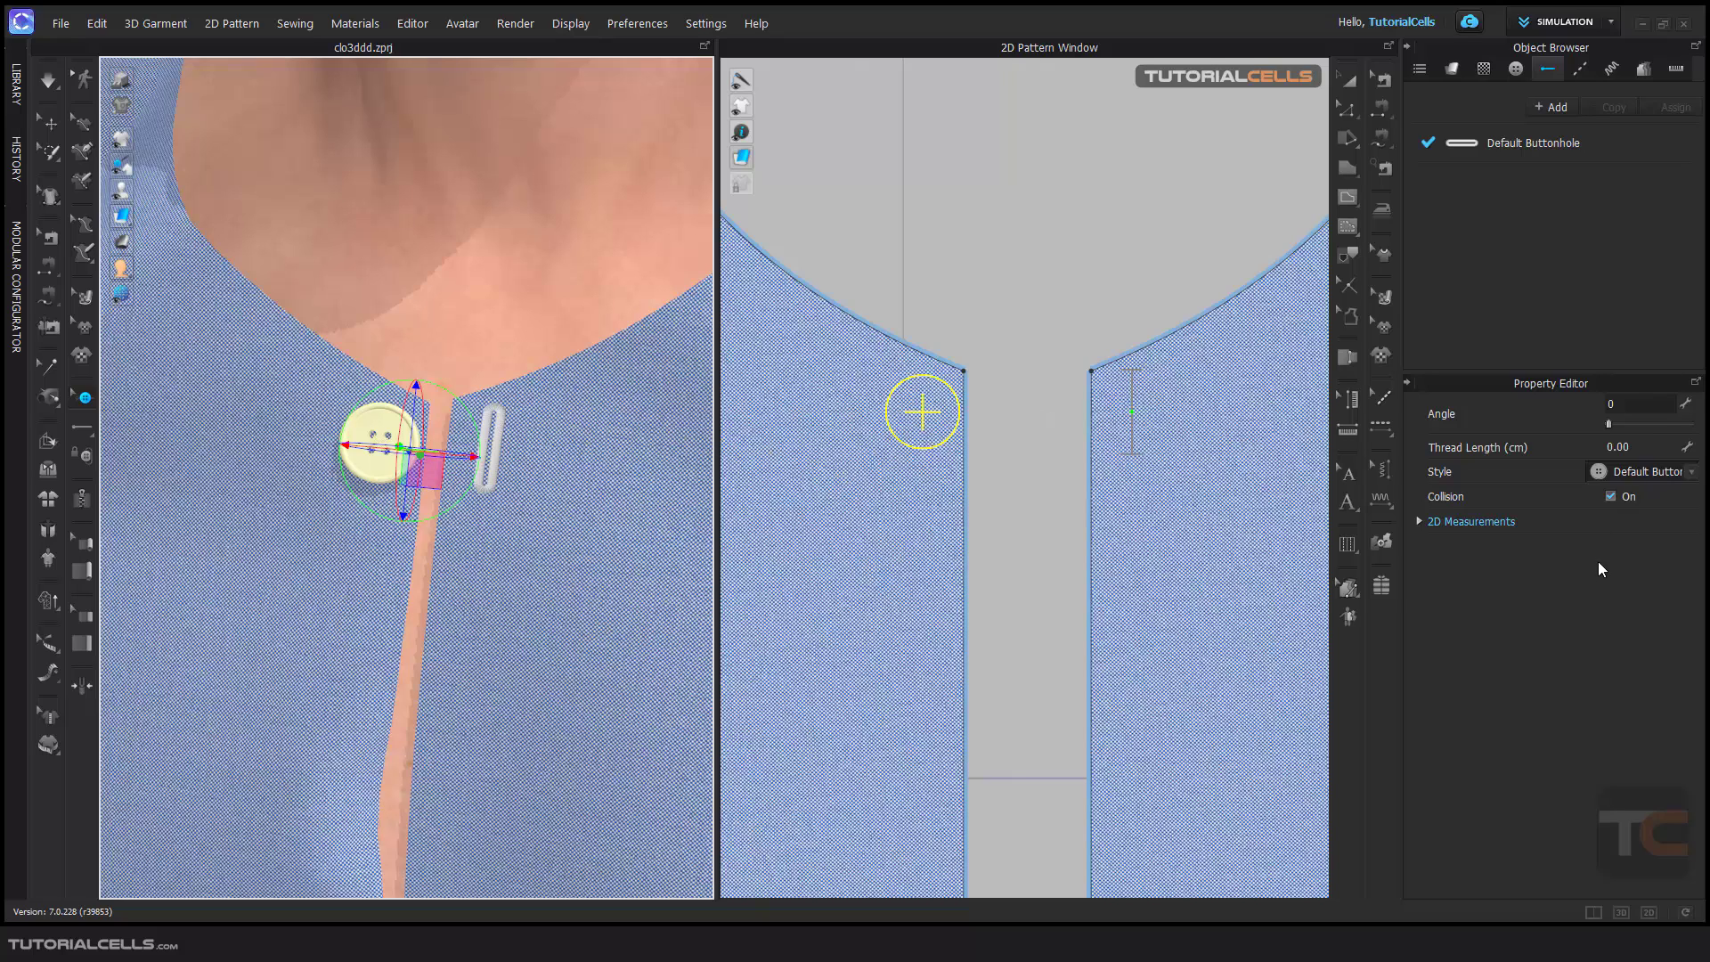
pyautogui.click(492, 443)
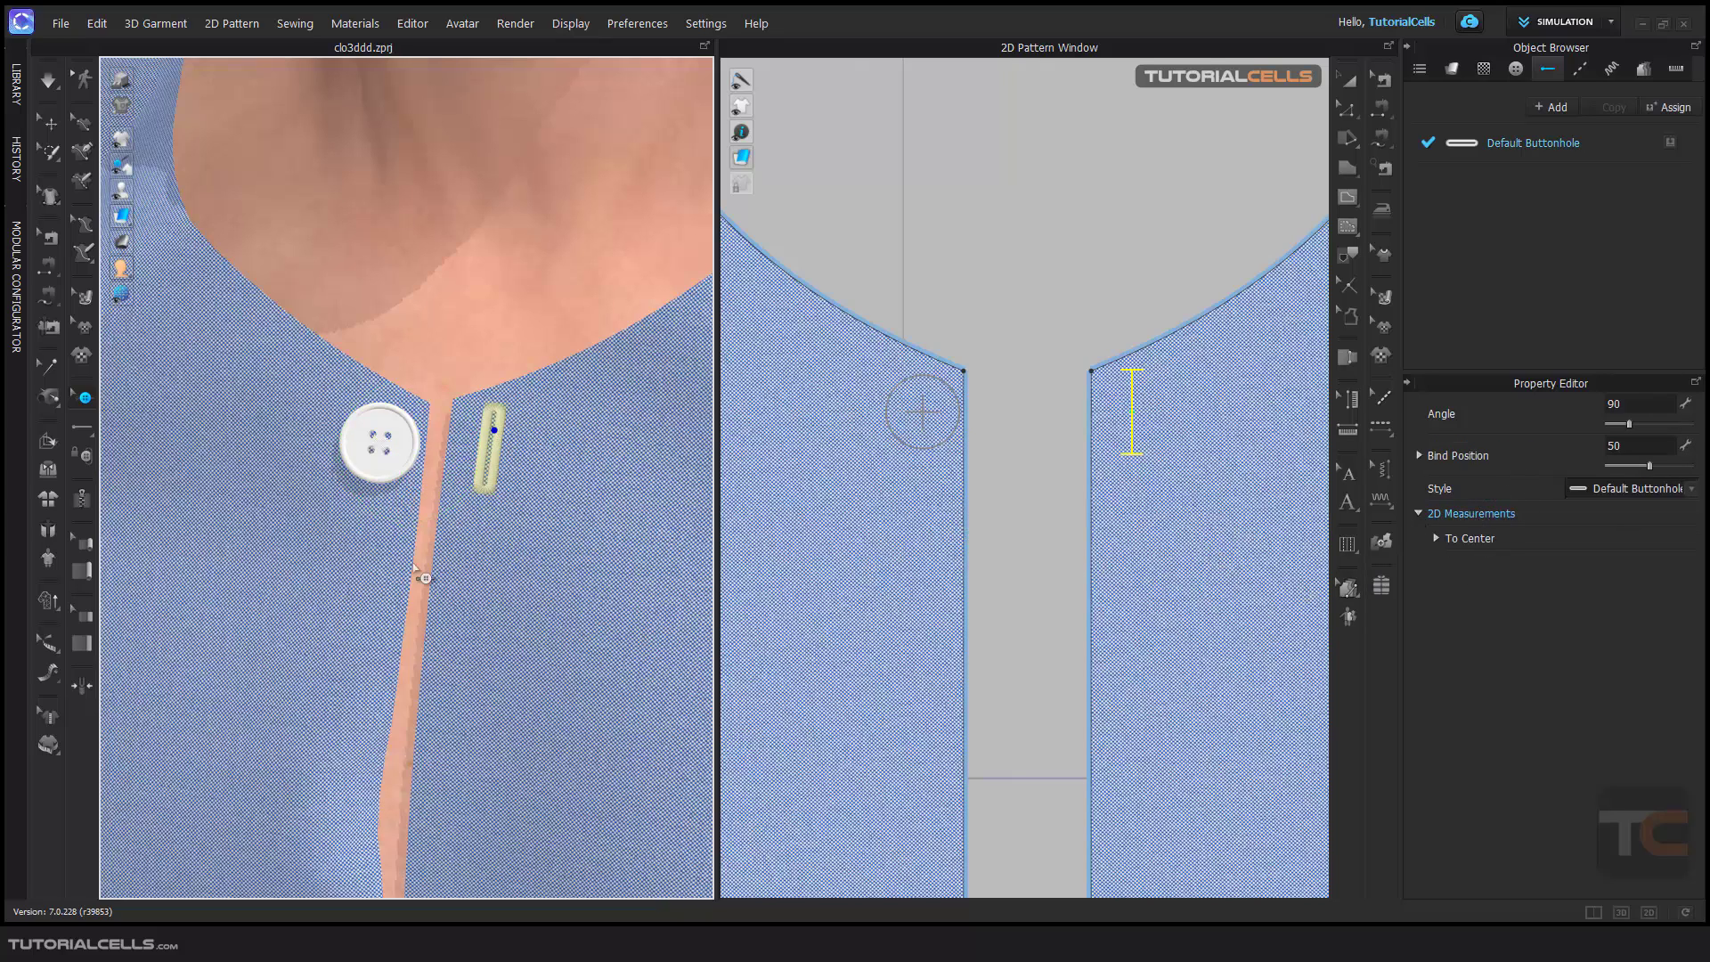
pyautogui.click(387, 449)
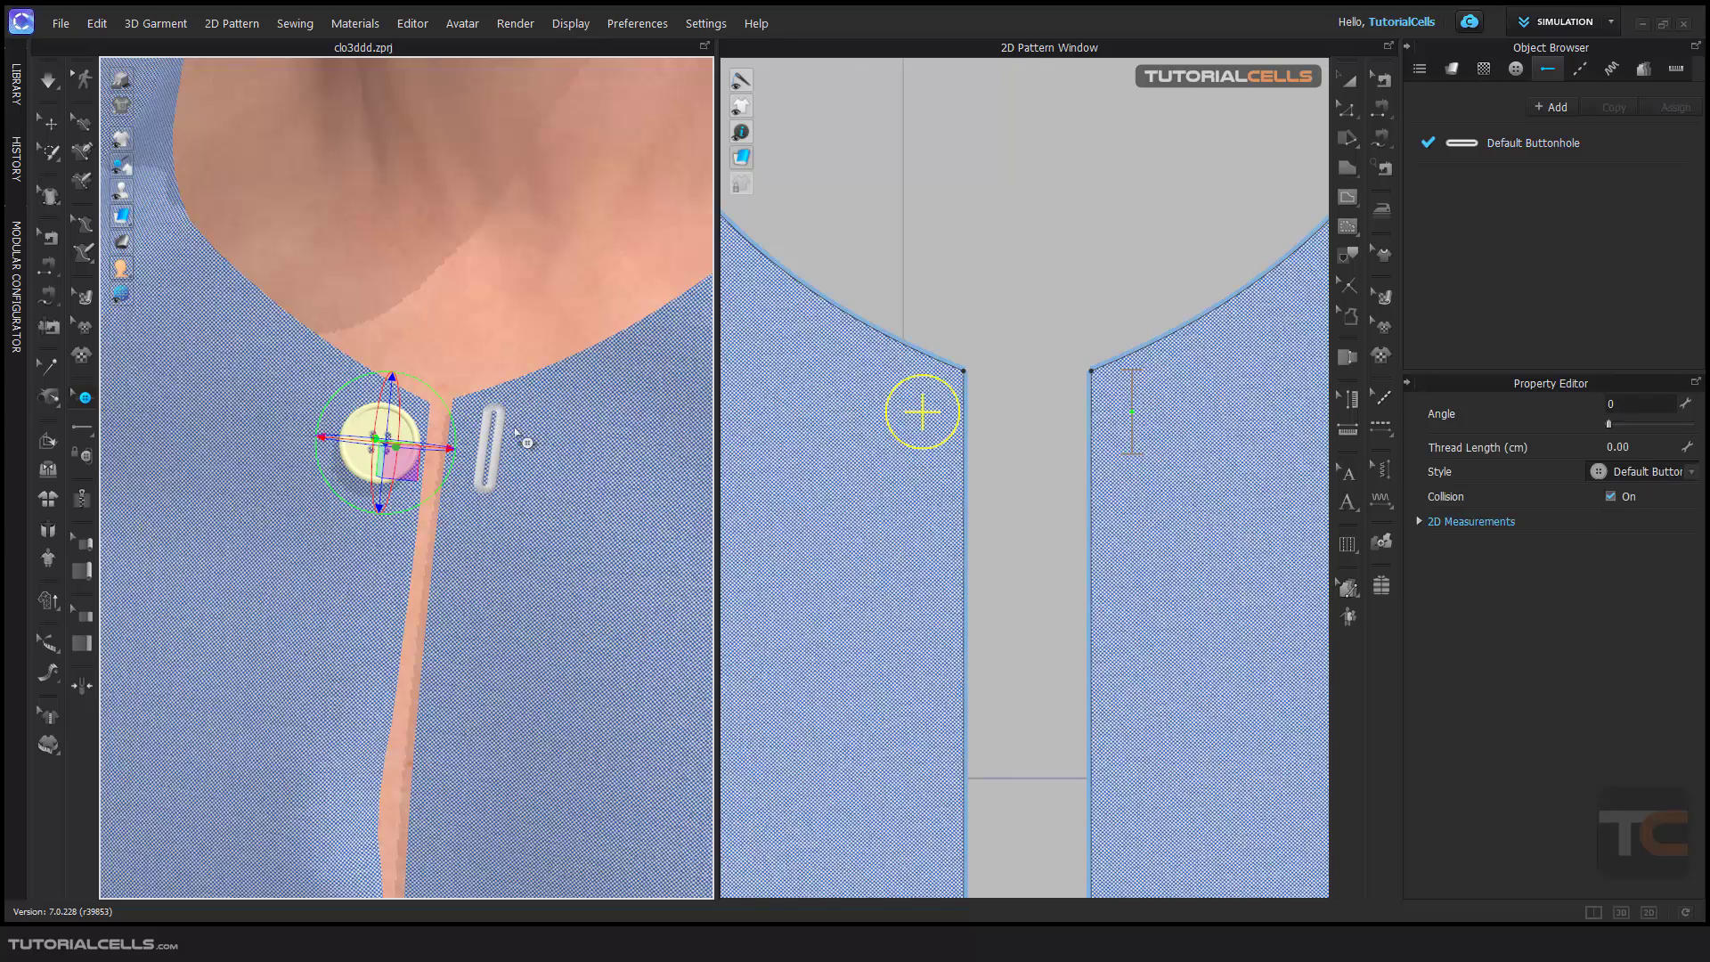
# - Try fastening the button on the plain front panel to the buttonhole on the opposite panel in the 2D pattern
pyautogui.click(87, 431)
pyautogui.click(100, 430)
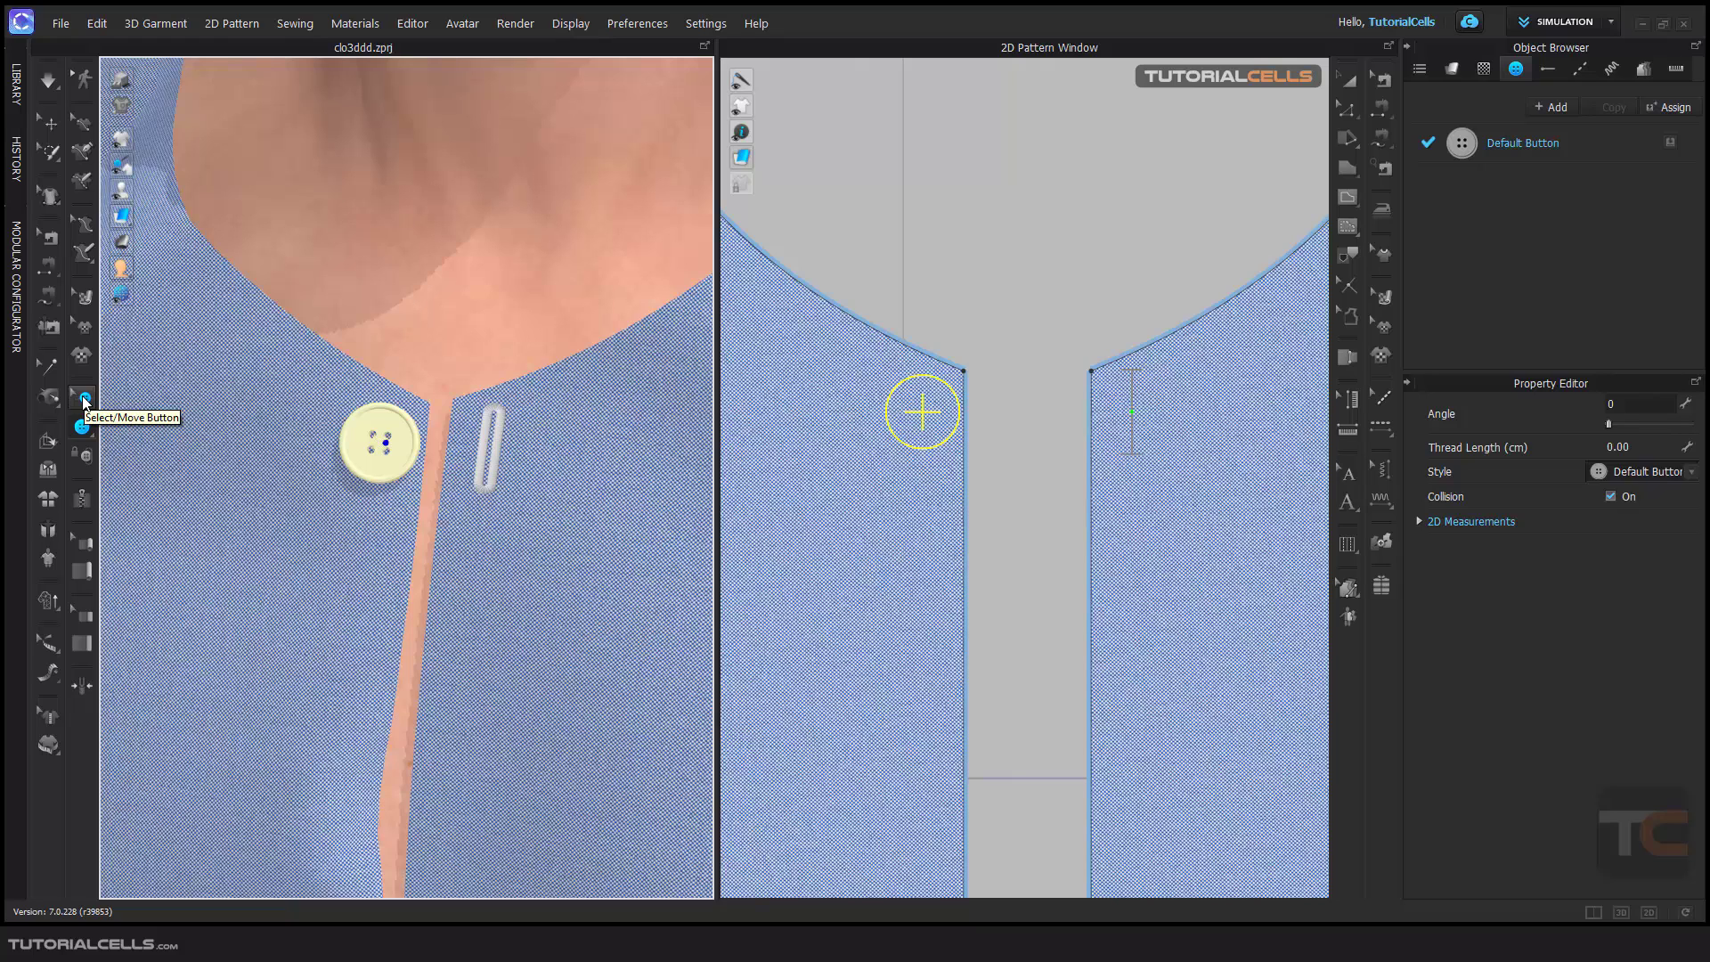
pyautogui.click(78, 456)
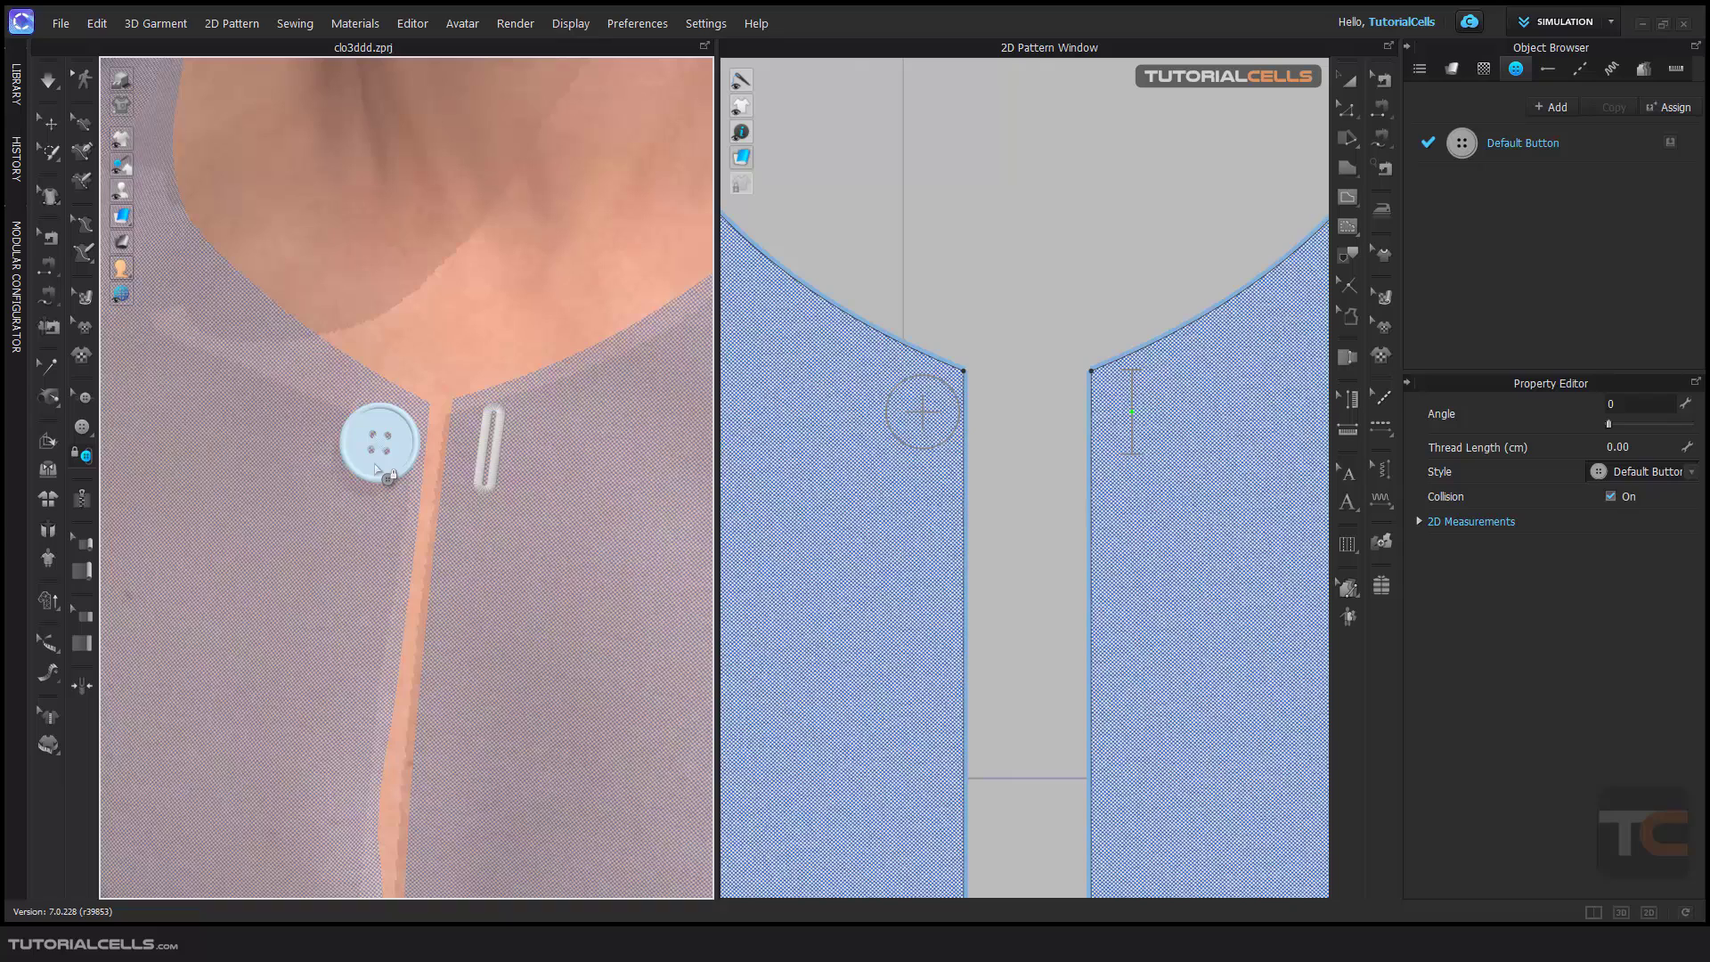
pyautogui.click(917, 443)
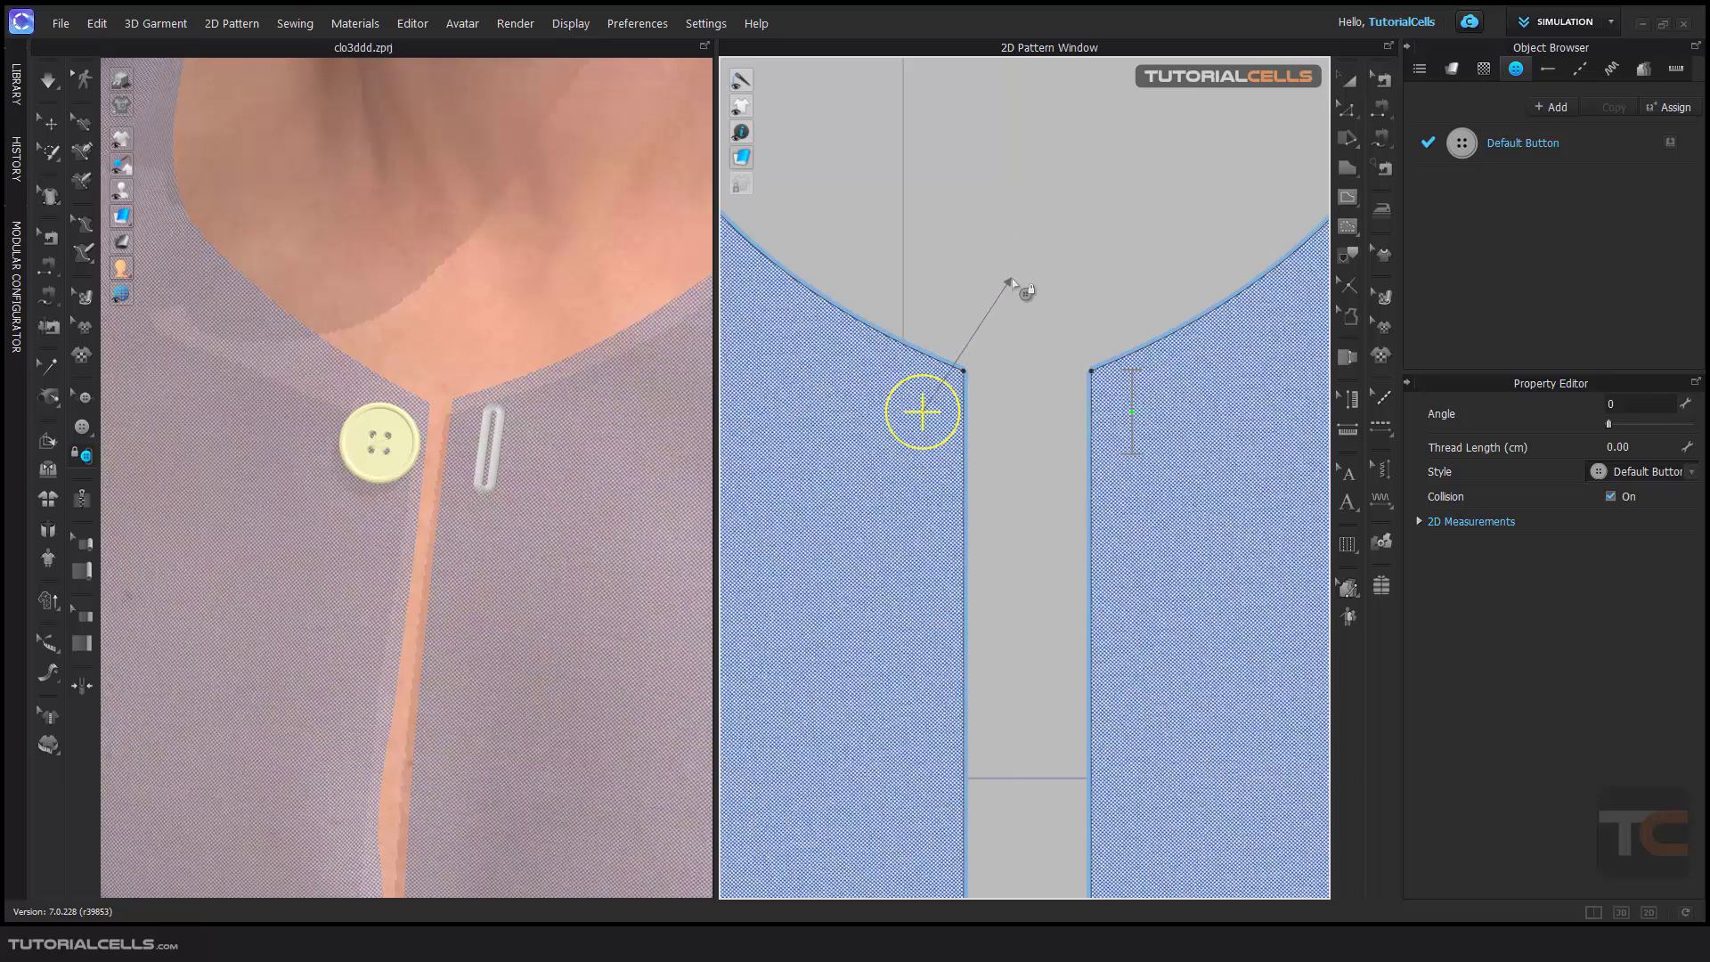
pyautogui.click(1132, 408)
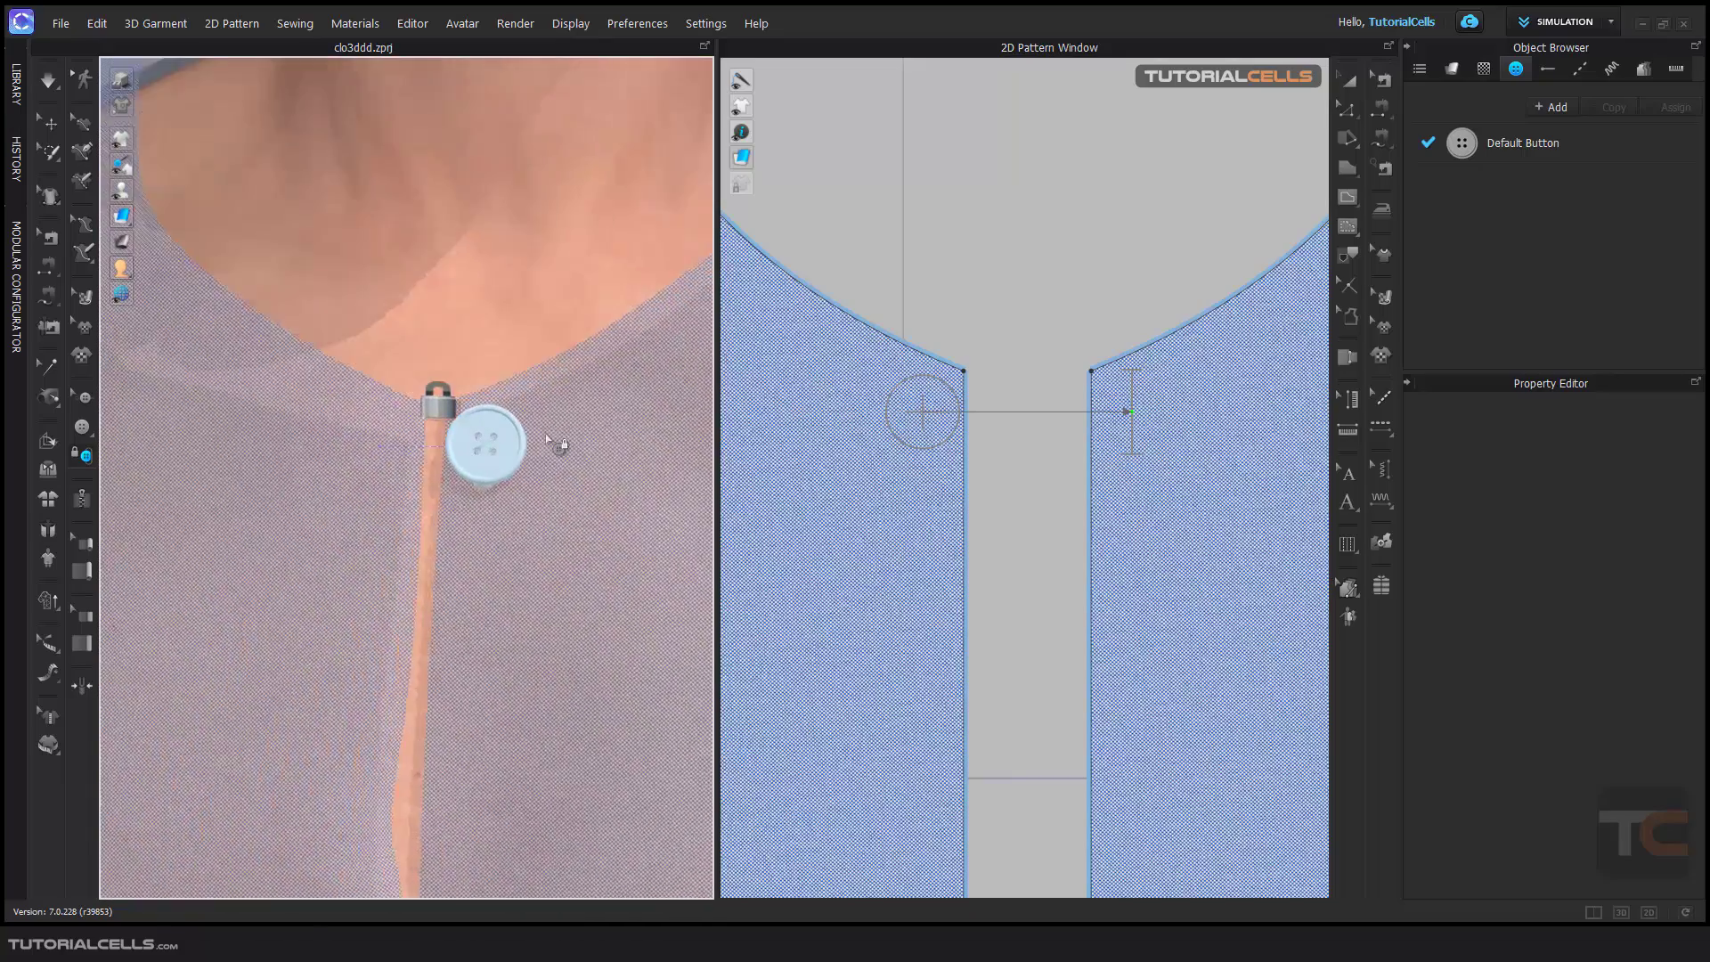
pyautogui.scroll(-5, 558, 444)
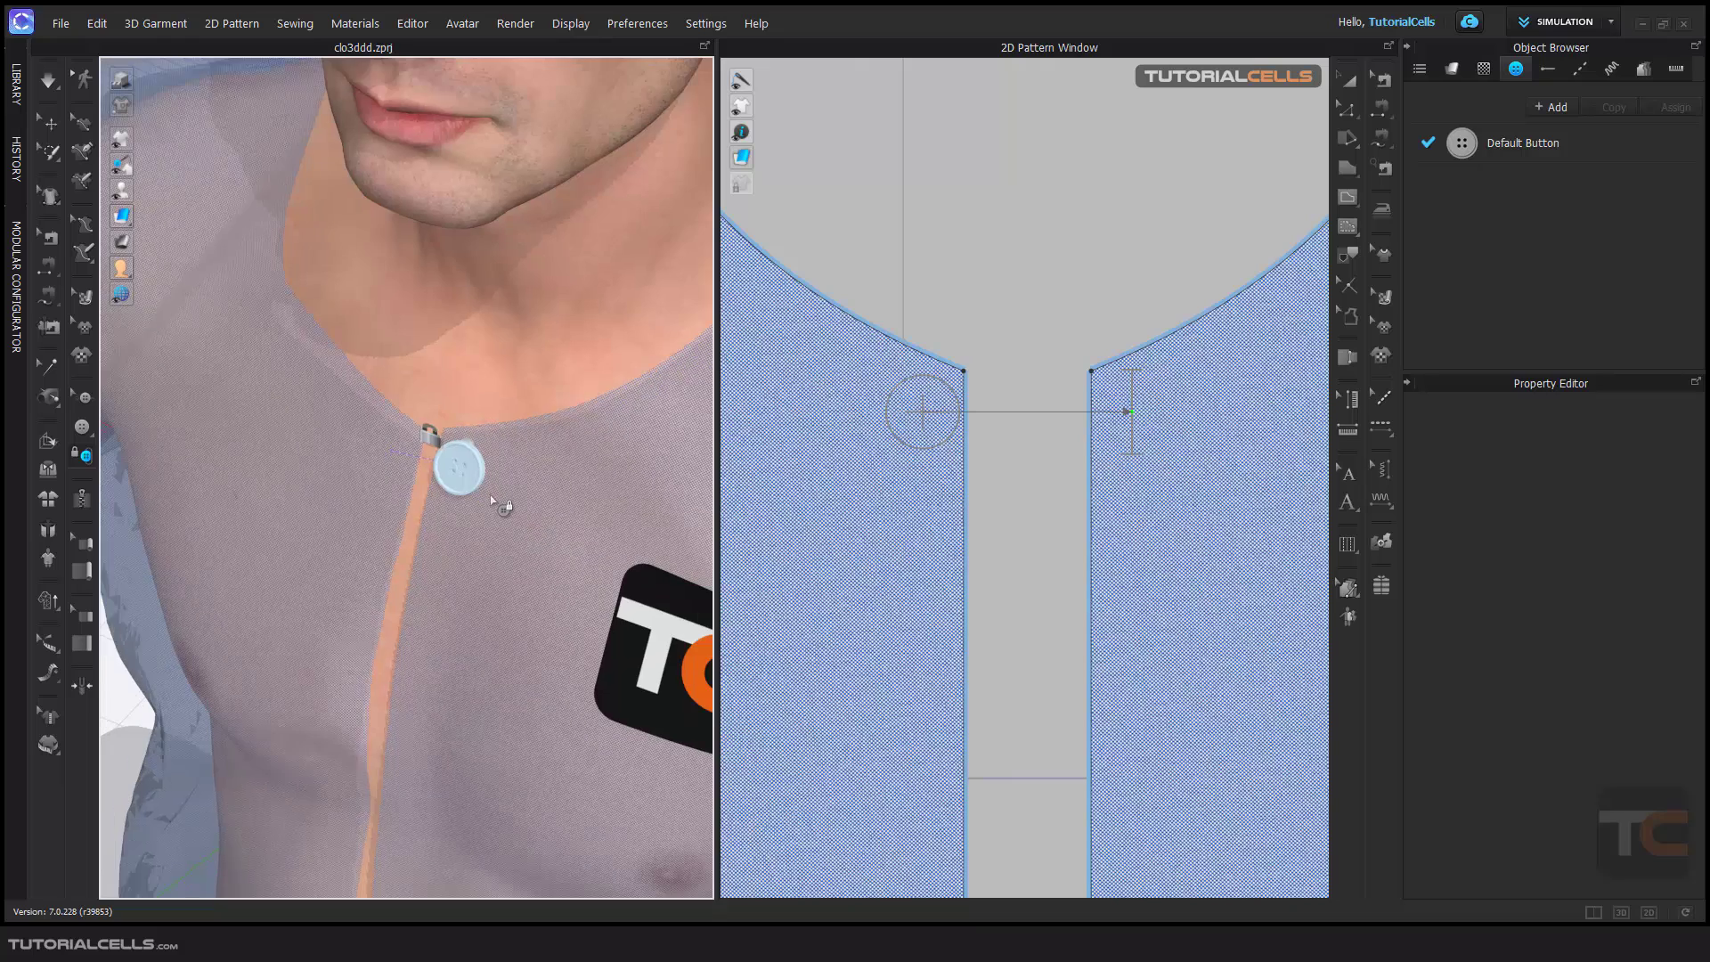
pyautogui.scroll(-3, 486, 503)
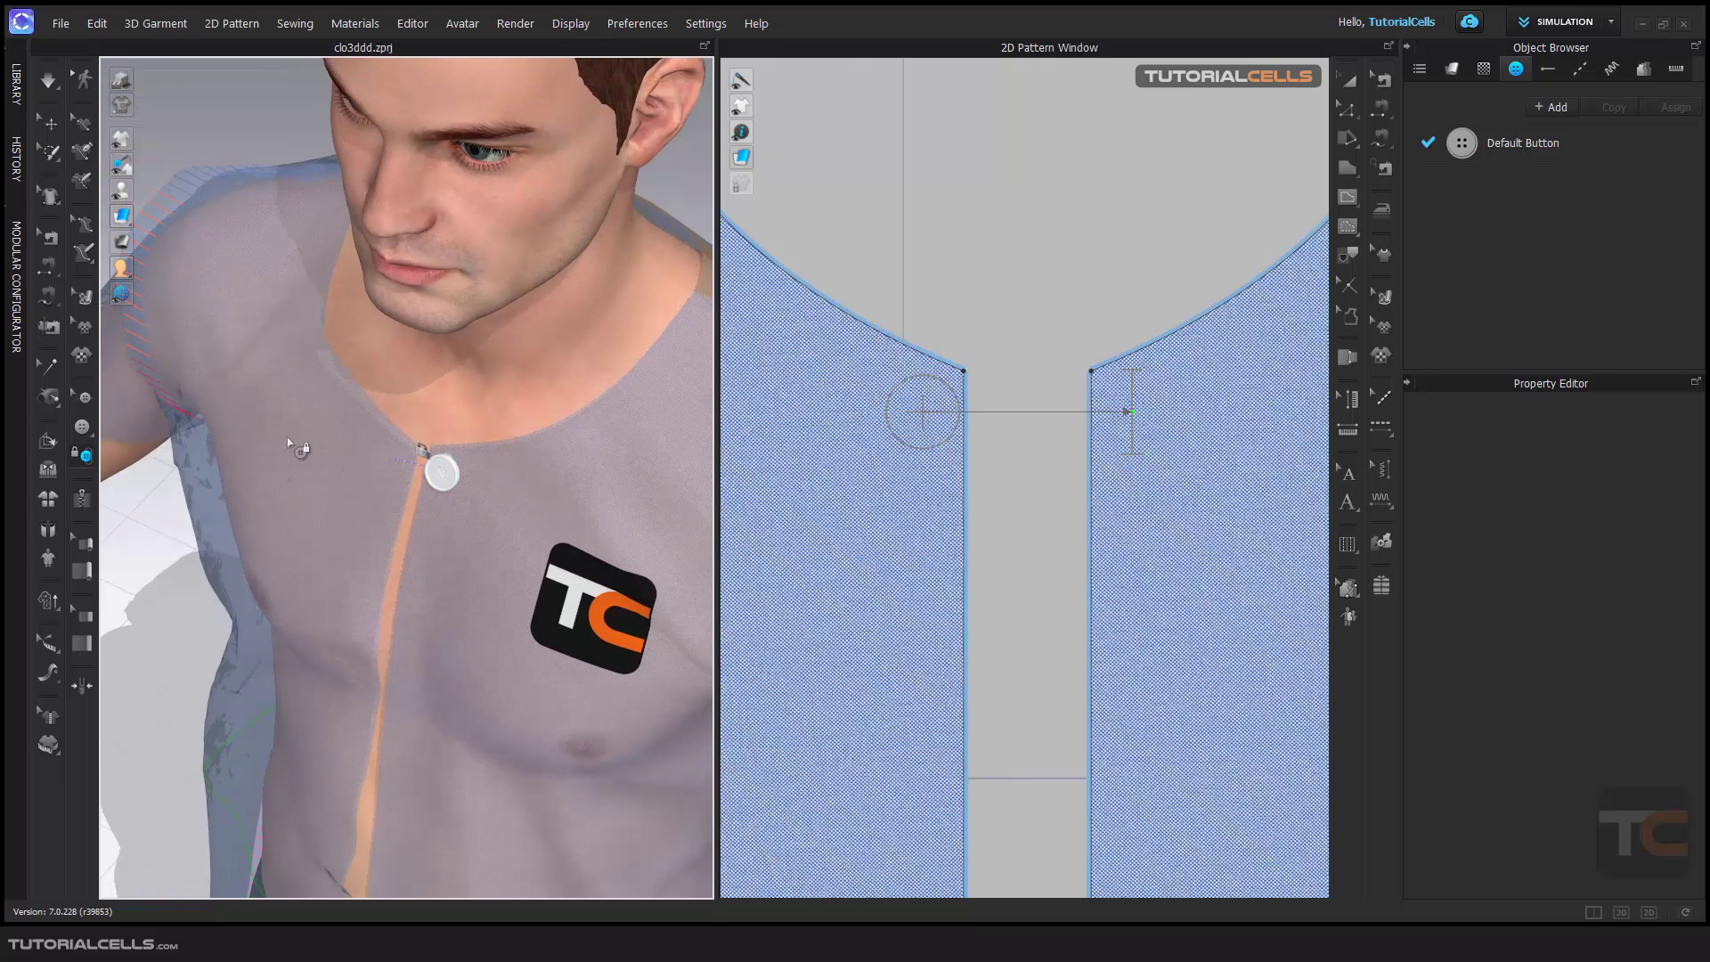
# - Try closing the shirt by moving the plain front panel towards the opposite one and running the simulation
pyautogui.press('q')
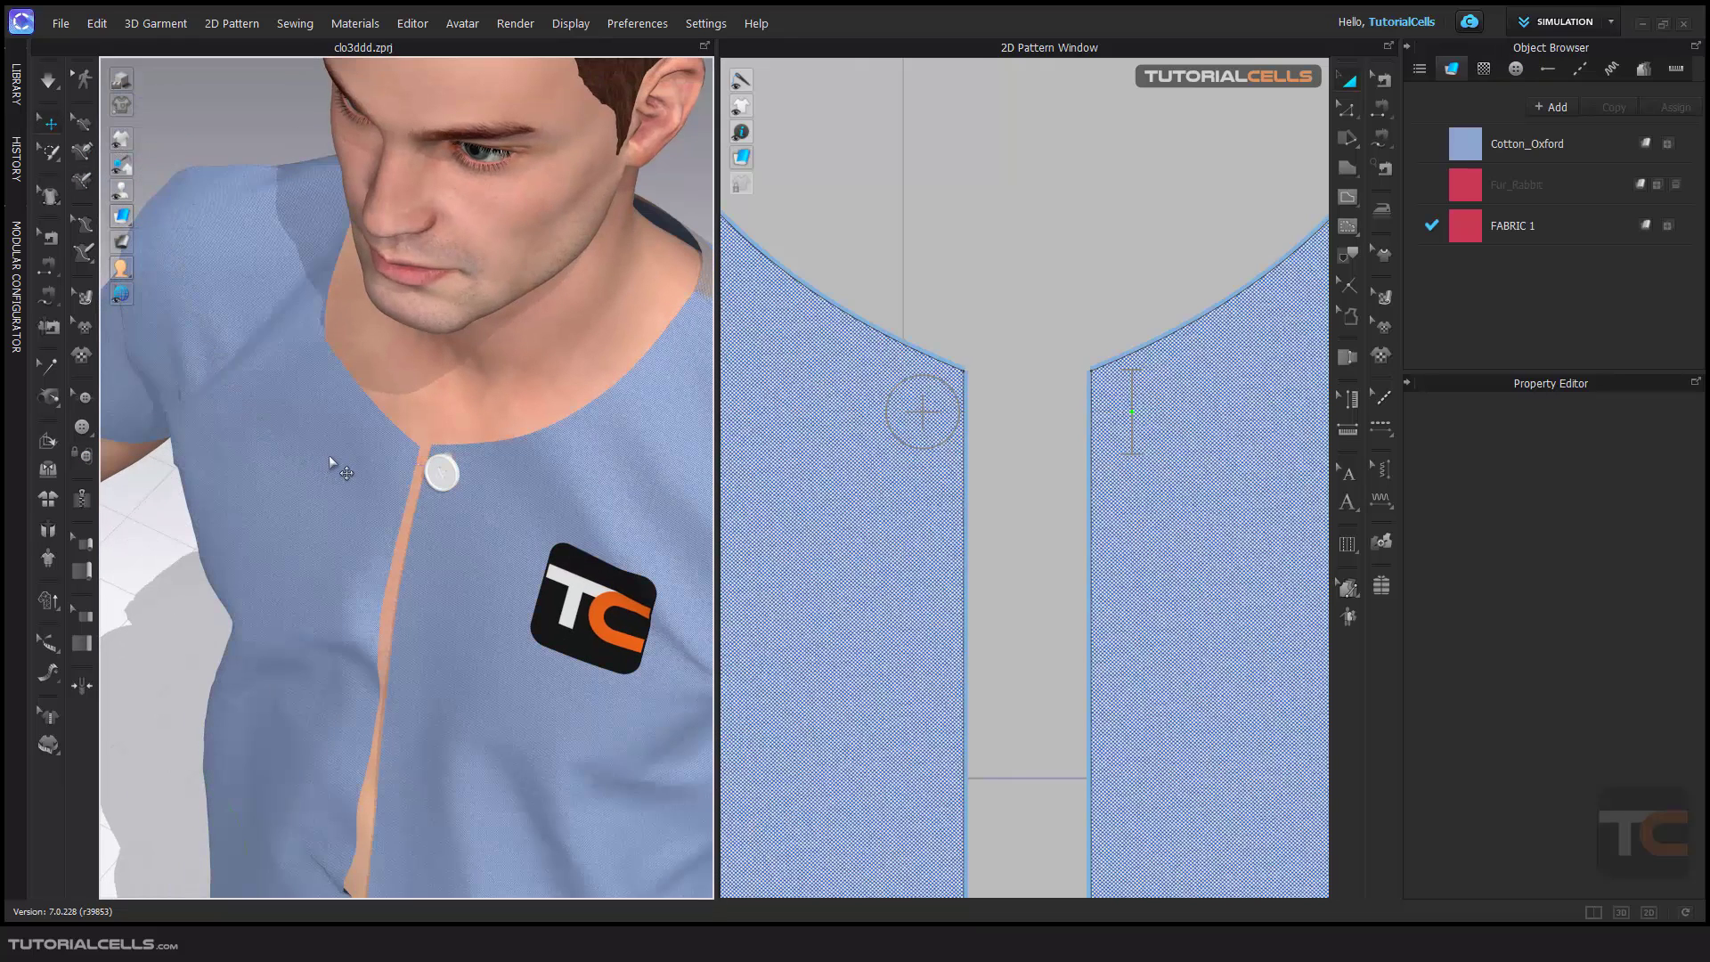
pyautogui.click(329, 456)
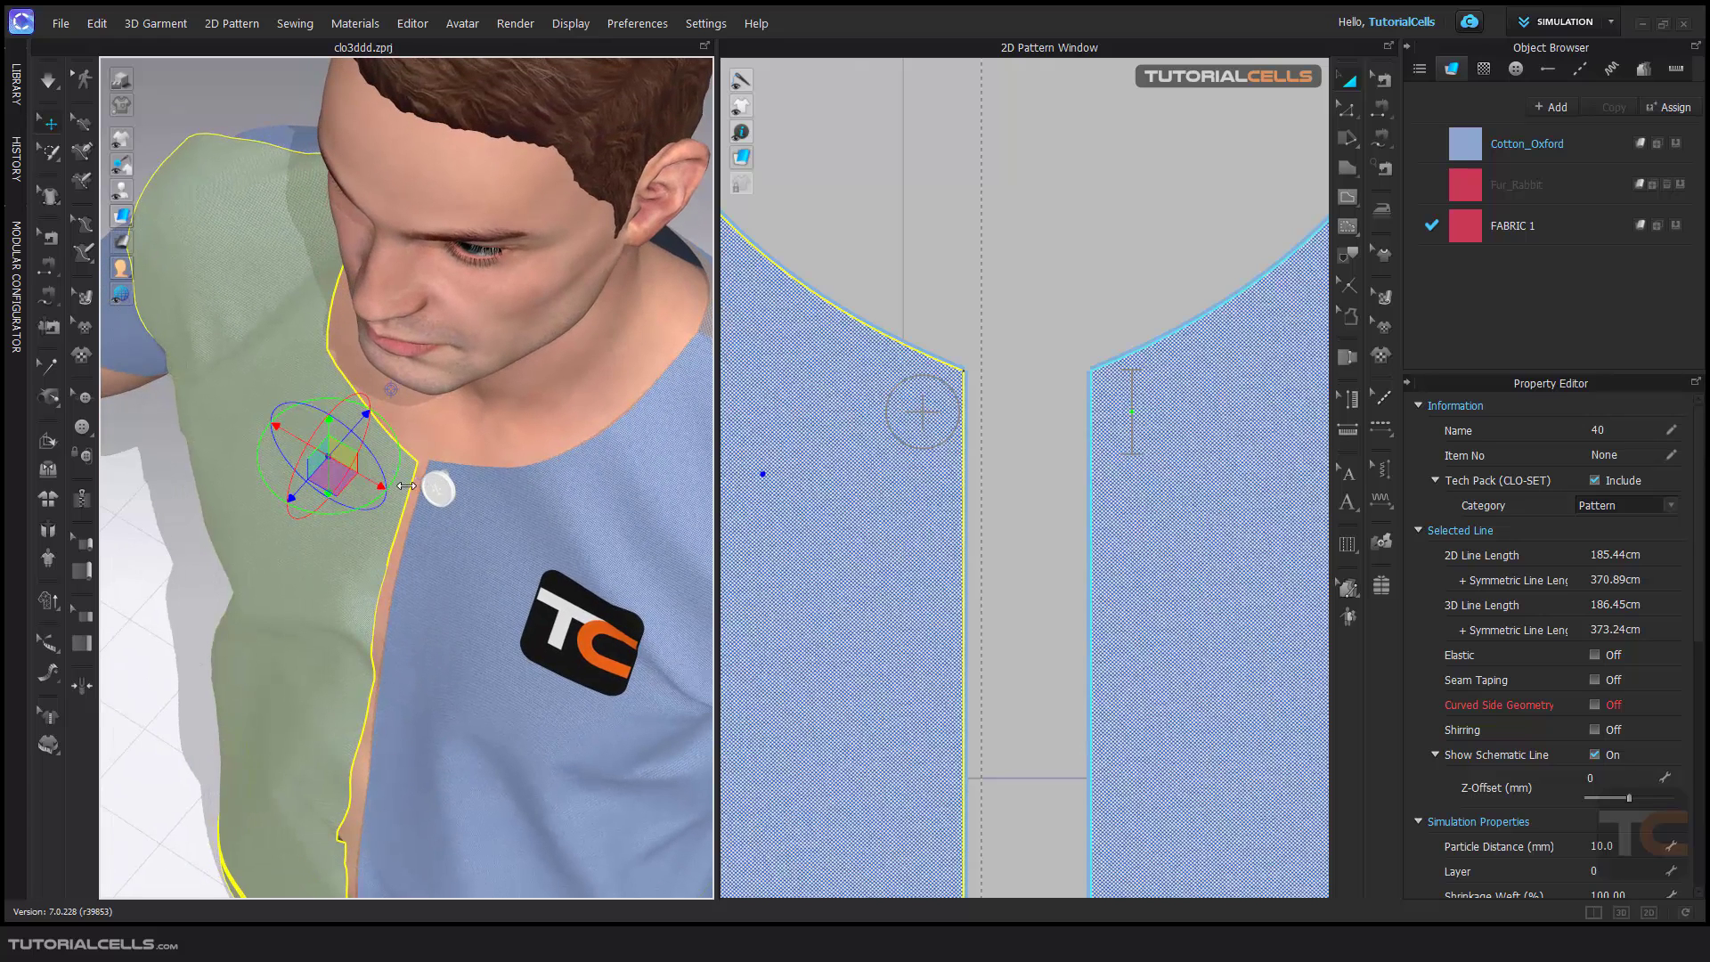
pyautogui.moveTo(330, 478); pyautogui.dragTo(354, 489)
pyautogui.moveTo(353, 490); pyautogui.dragTo(481, 446, button='right')
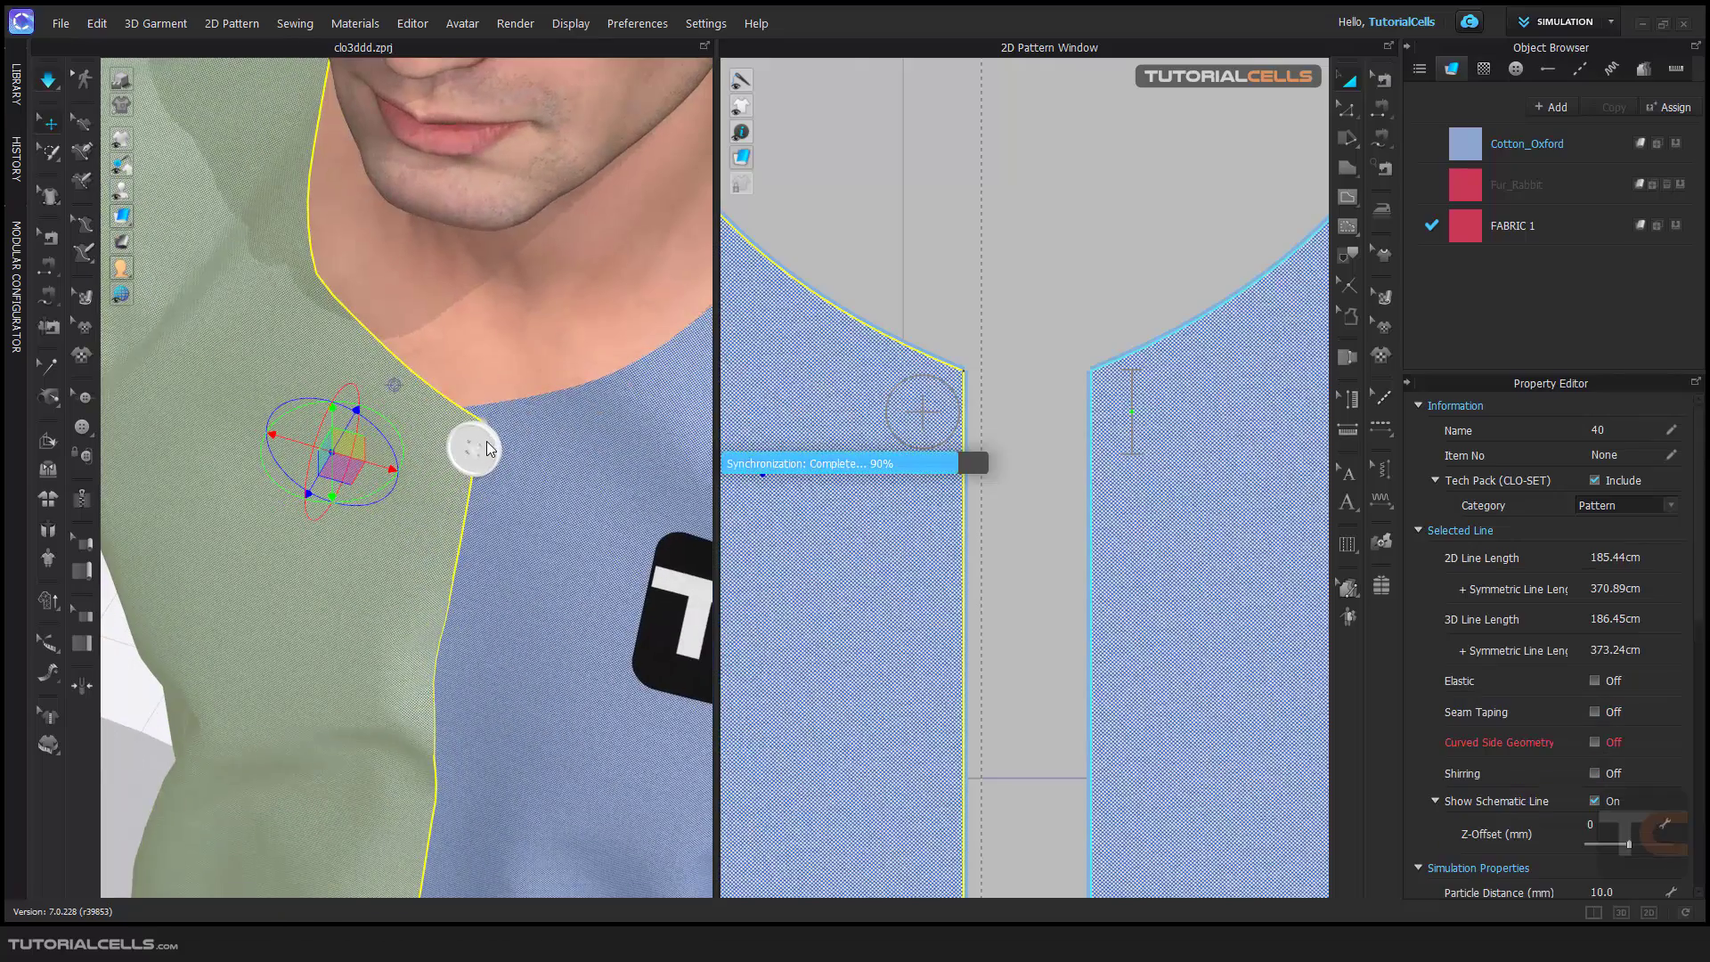
pyautogui.press('space')
pyautogui.scroll(-4, 475, 472)
pyautogui.moveTo(439, 481); pyautogui.dragTo(385, 457, button='right')
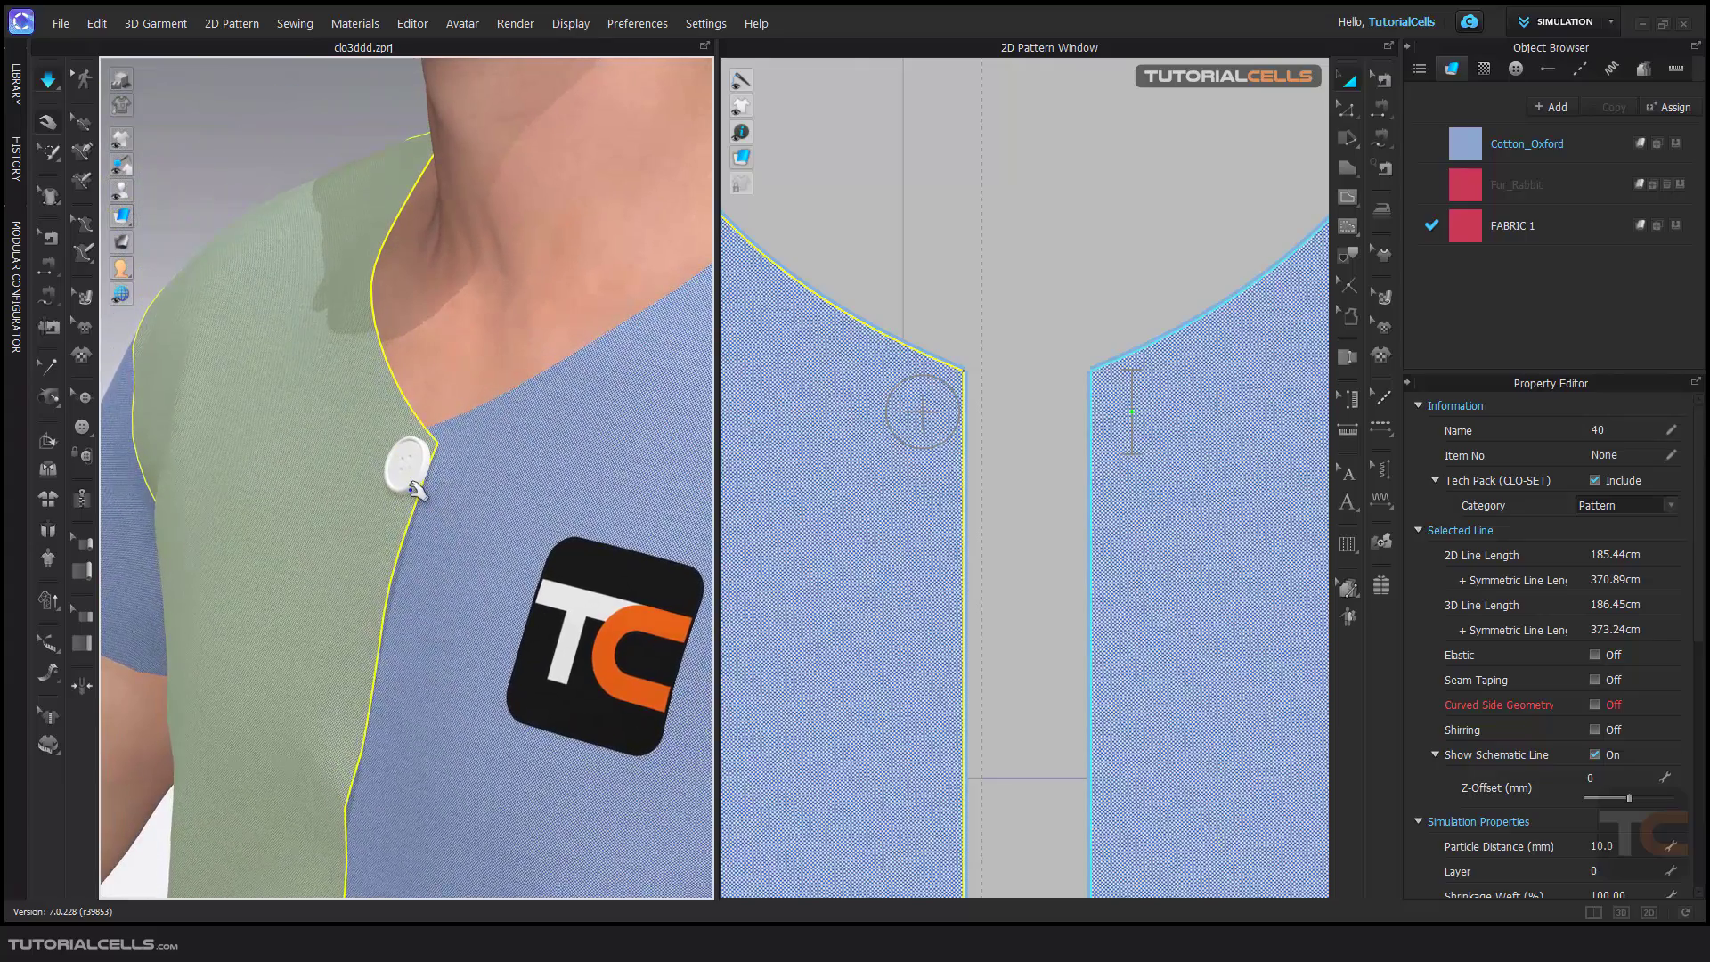
pyautogui.scroll(3, 499, 449)
pyautogui.moveTo(507, 446); pyautogui.dragTo(469, 479, button='right')
pyautogui.press('w')
pyautogui.scroll(-5, 469, 479)
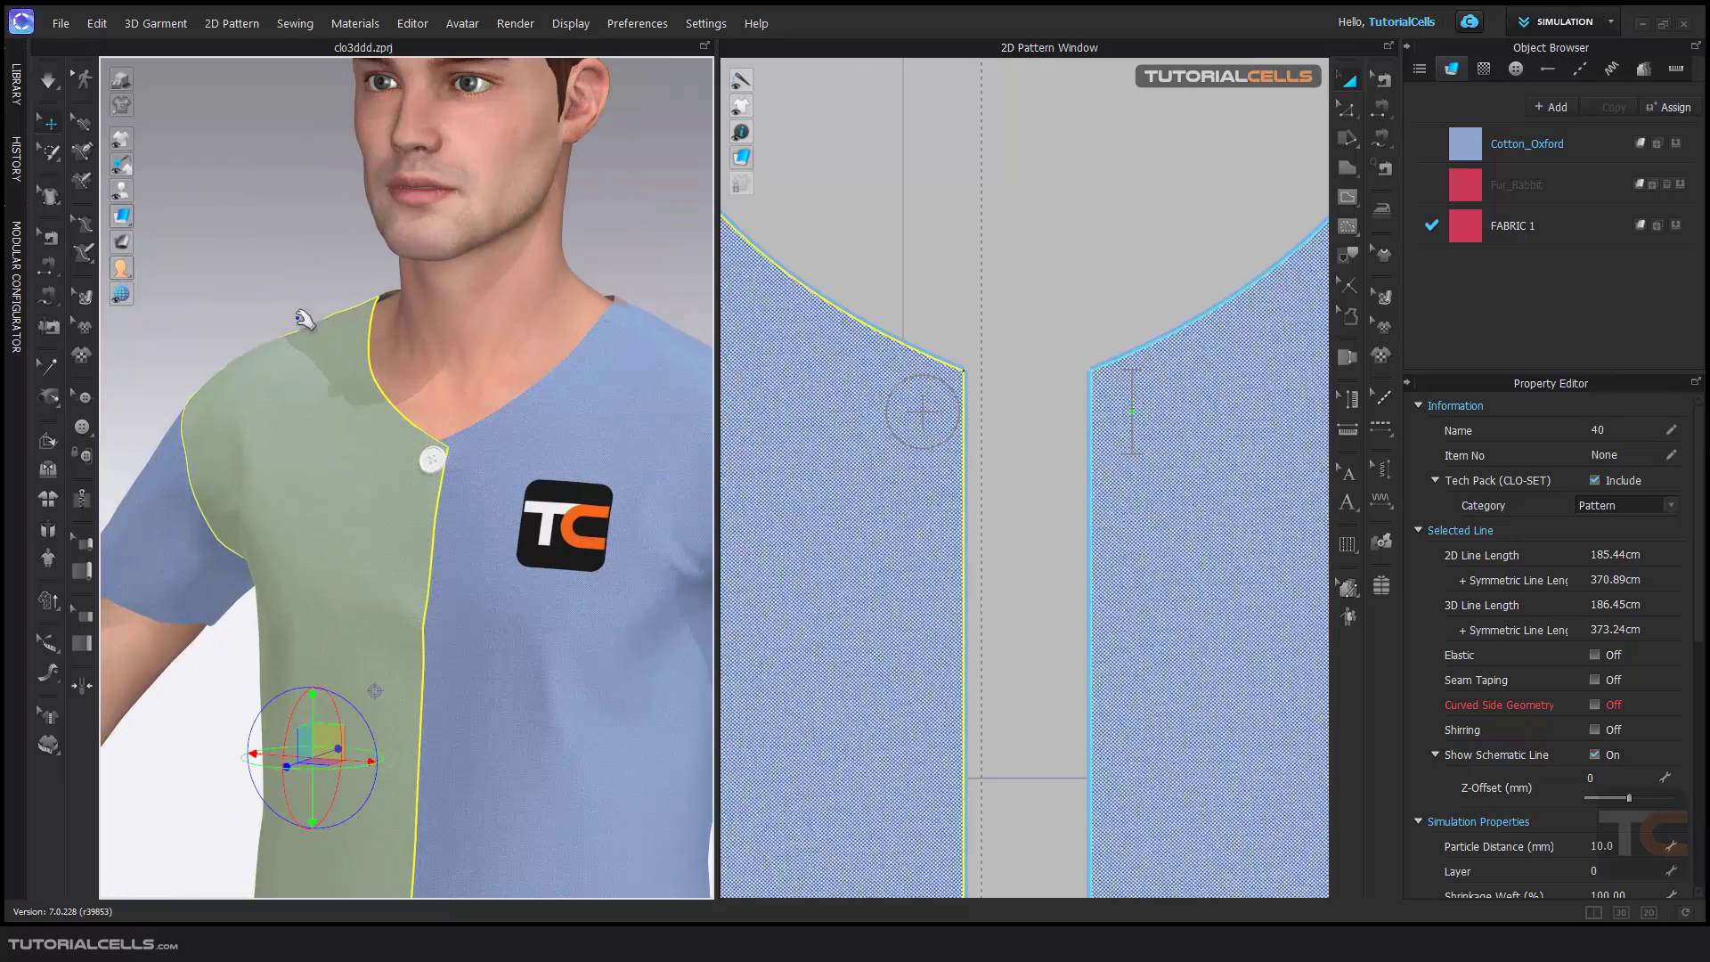
pyautogui.click(305, 321)
# - Examine the buttoned front on the avatar and the matching front panels in the 2D pattern
pyautogui.moveTo(305, 320); pyautogui.dragTo(386, 385, button='right')
pyautogui.scroll(3, 428, 436)
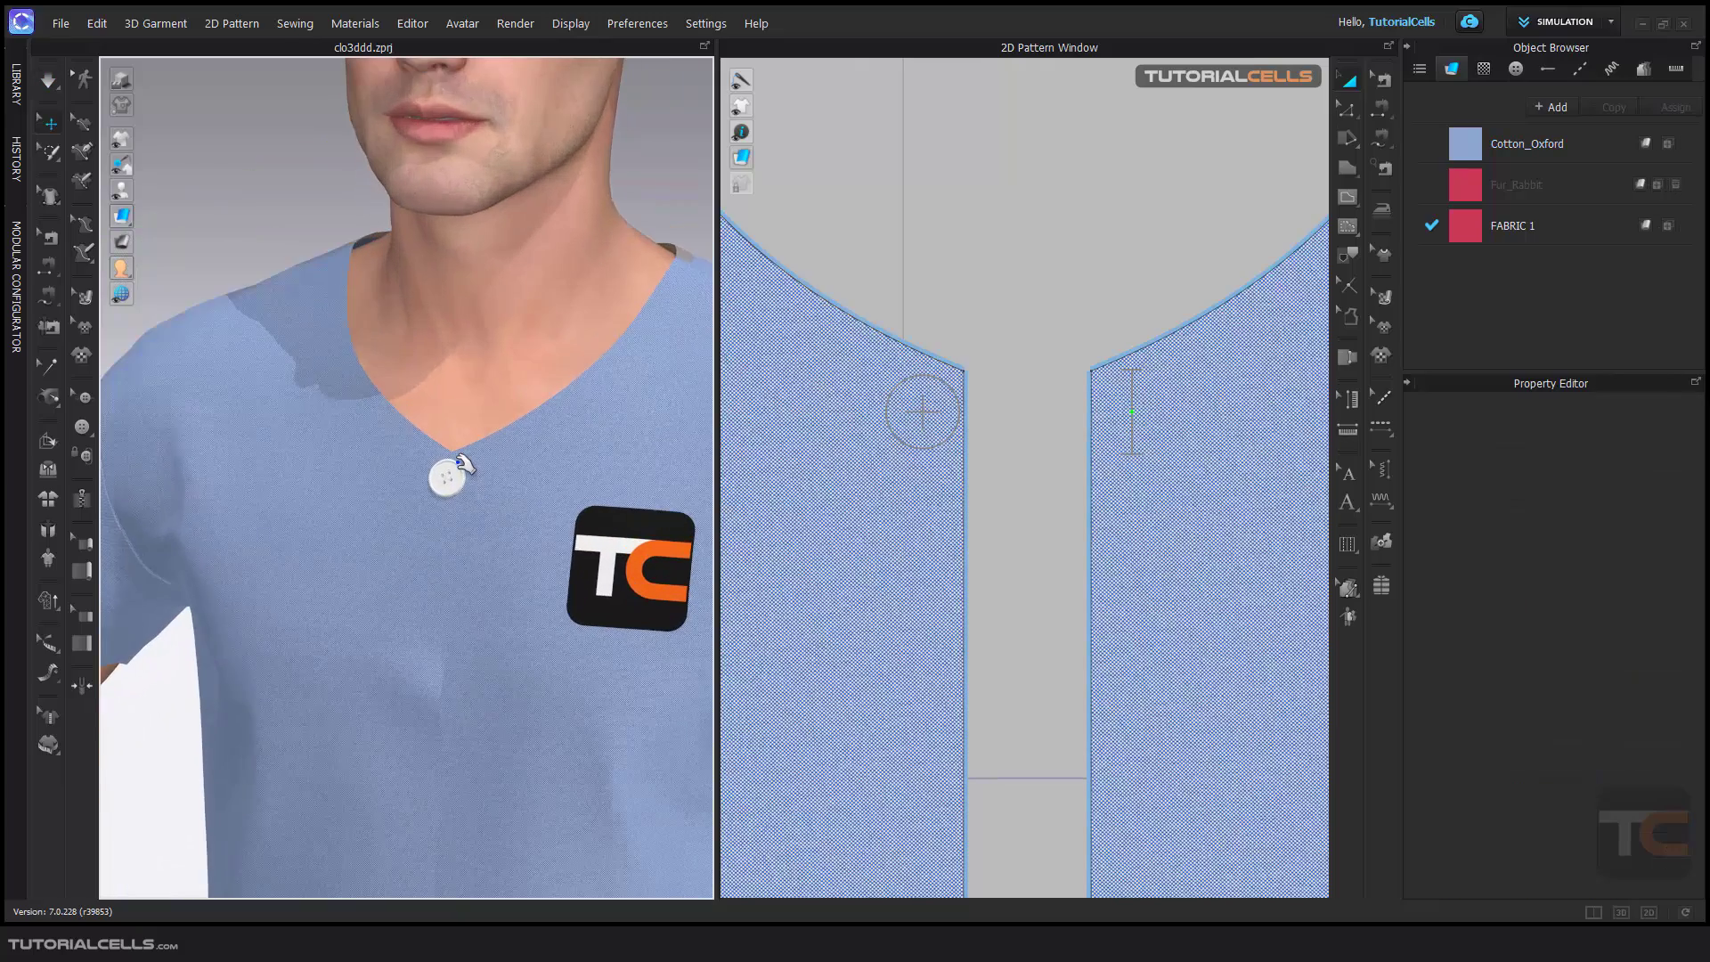
pyautogui.scroll(-2, 457, 485)
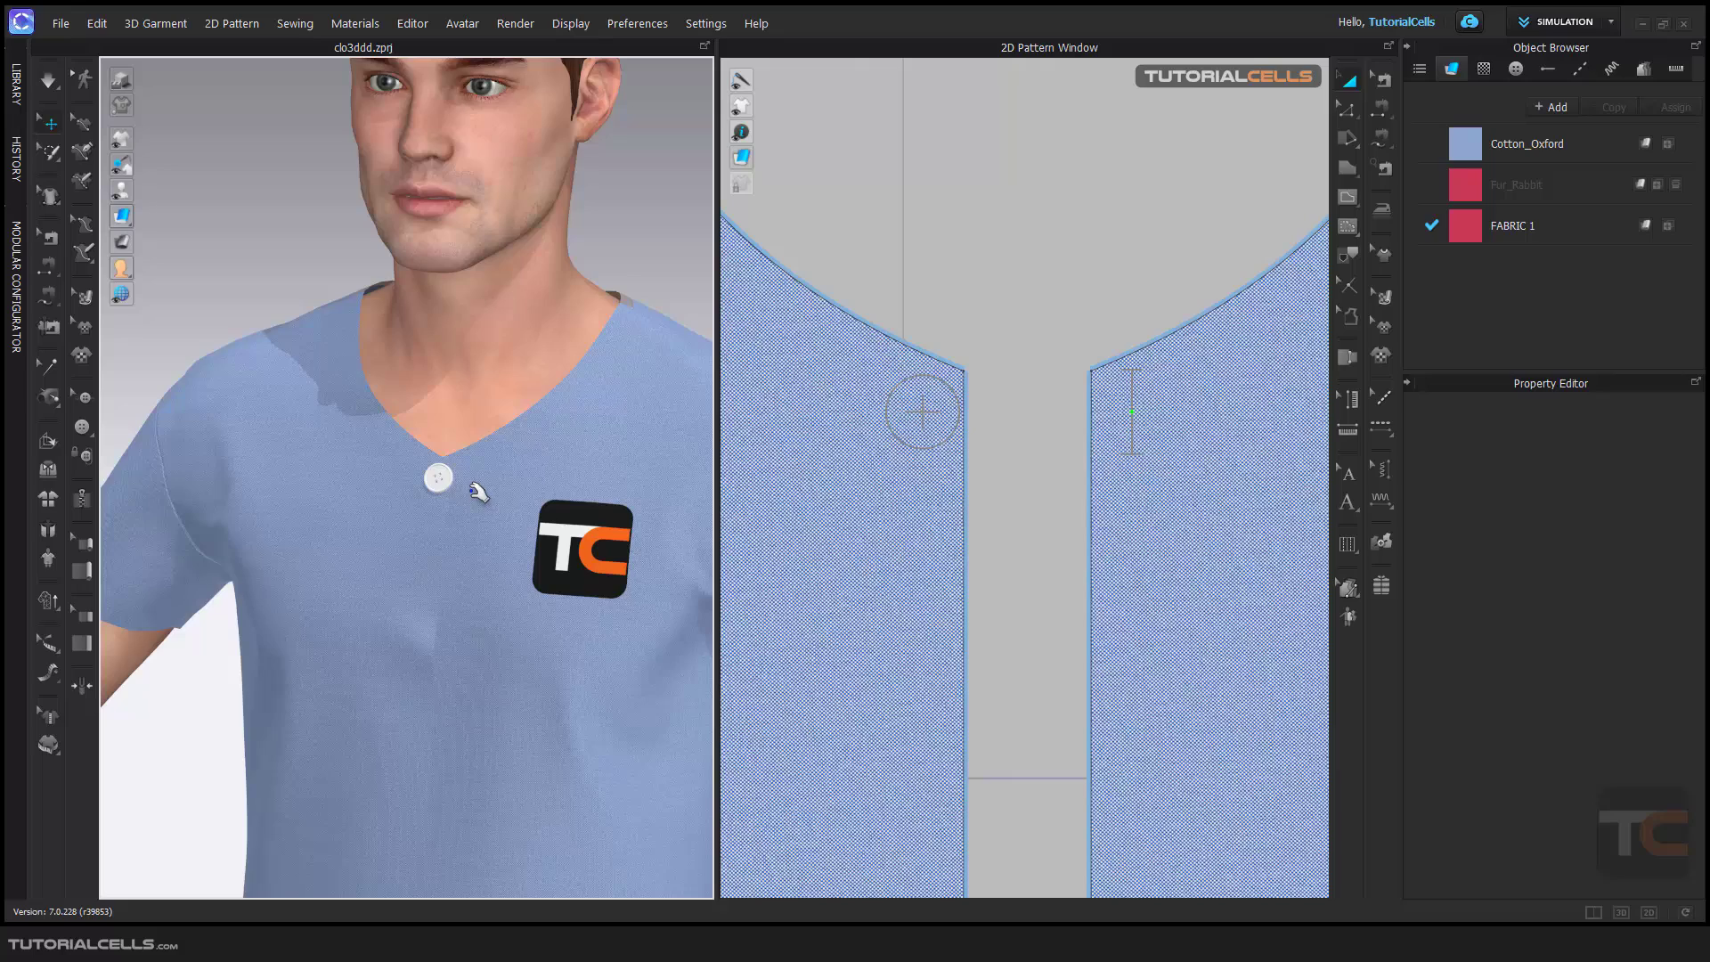
pyautogui.scroll(2, 478, 490)
pyautogui.scroll(4, 816, 431)
pyautogui.scroll(-3, 835, 441)
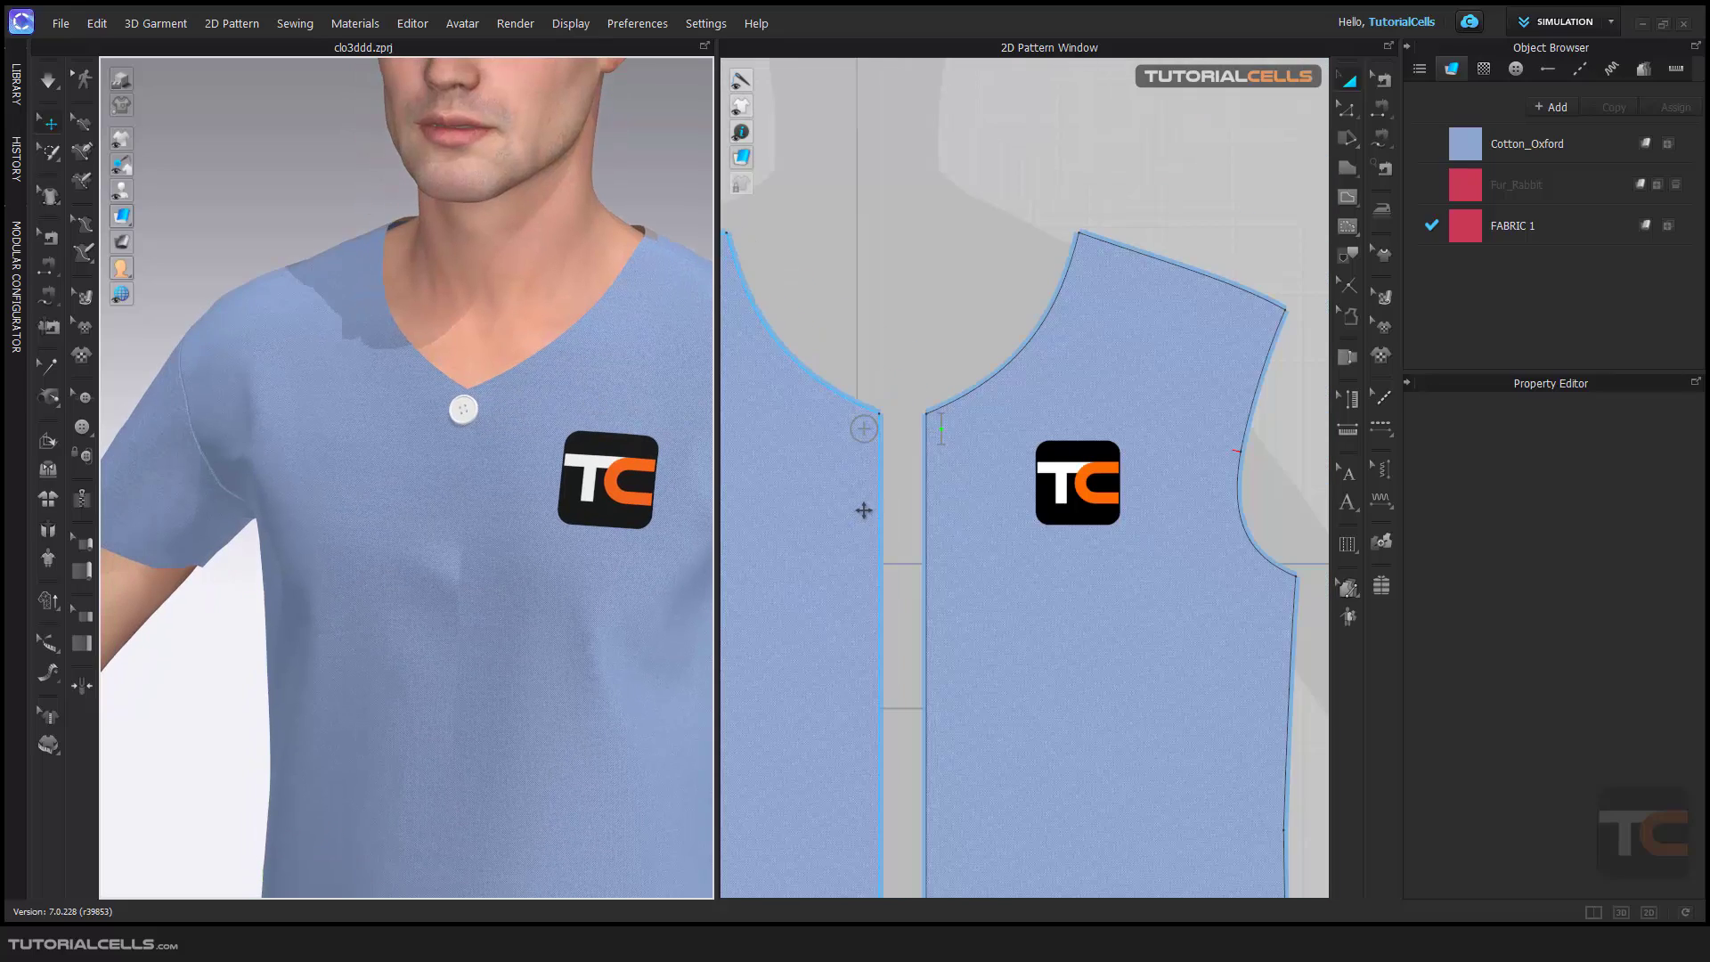
pyautogui.moveTo(862, 508); pyautogui.dragTo(900, 381, button='right')
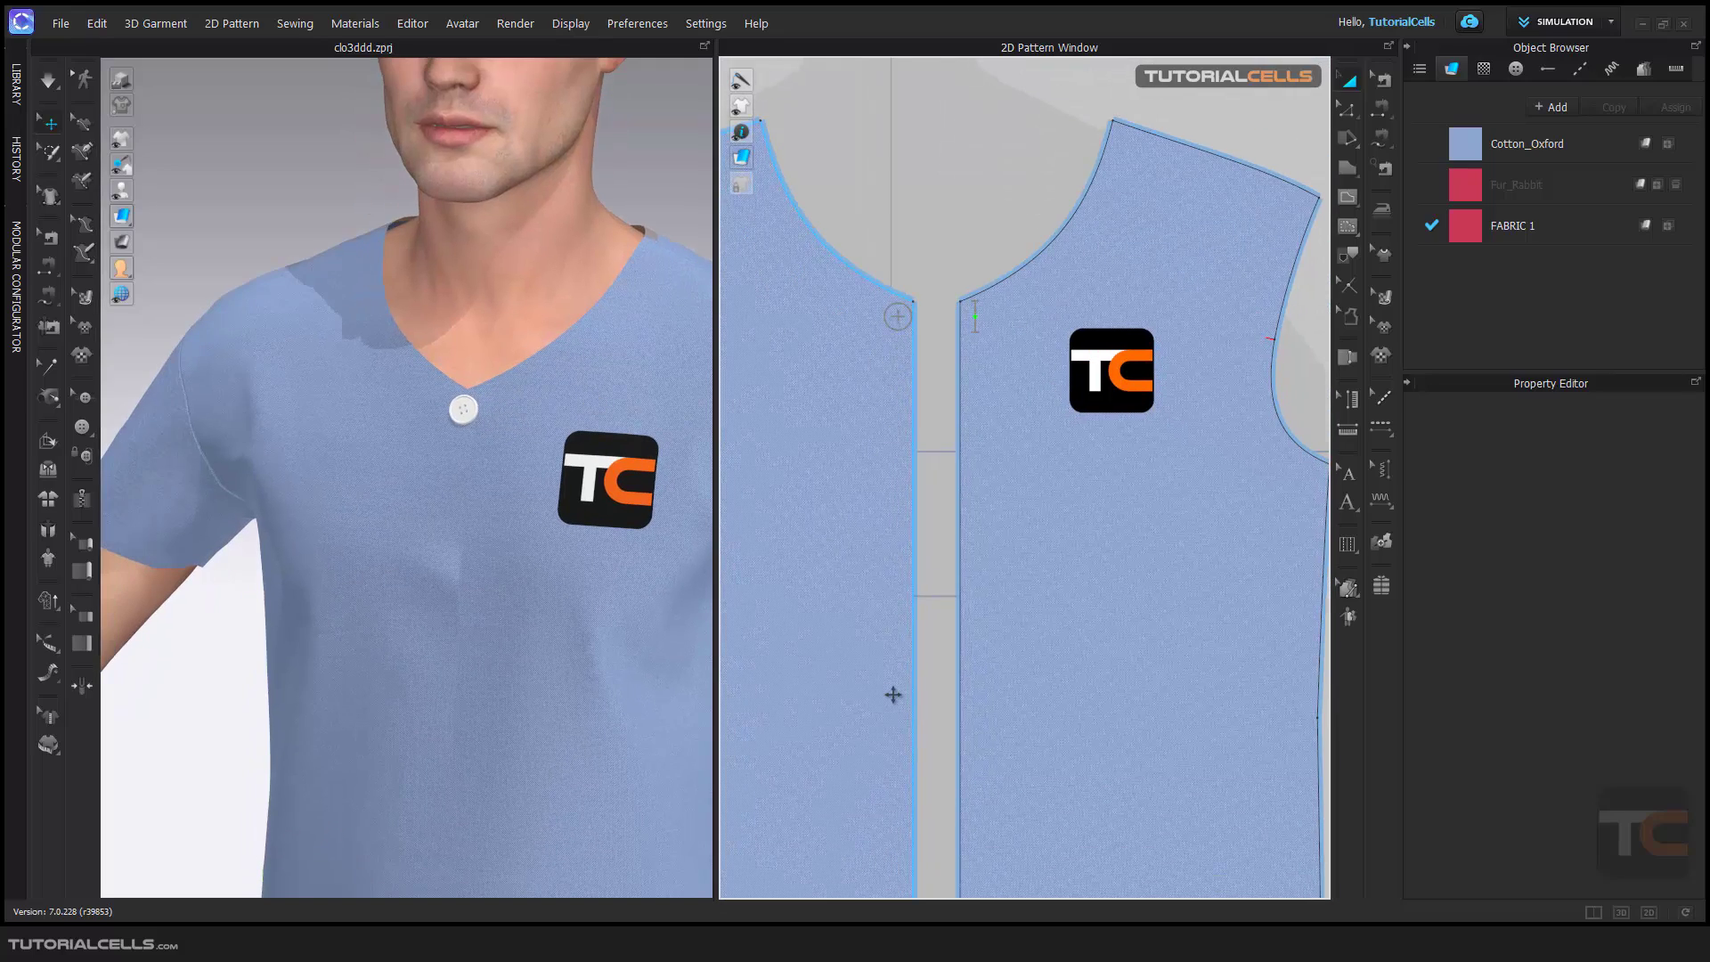
pyautogui.scroll(-4, 894, 690)
pyautogui.moveTo(893, 686); pyautogui.dragTo(924, 596, button='right')
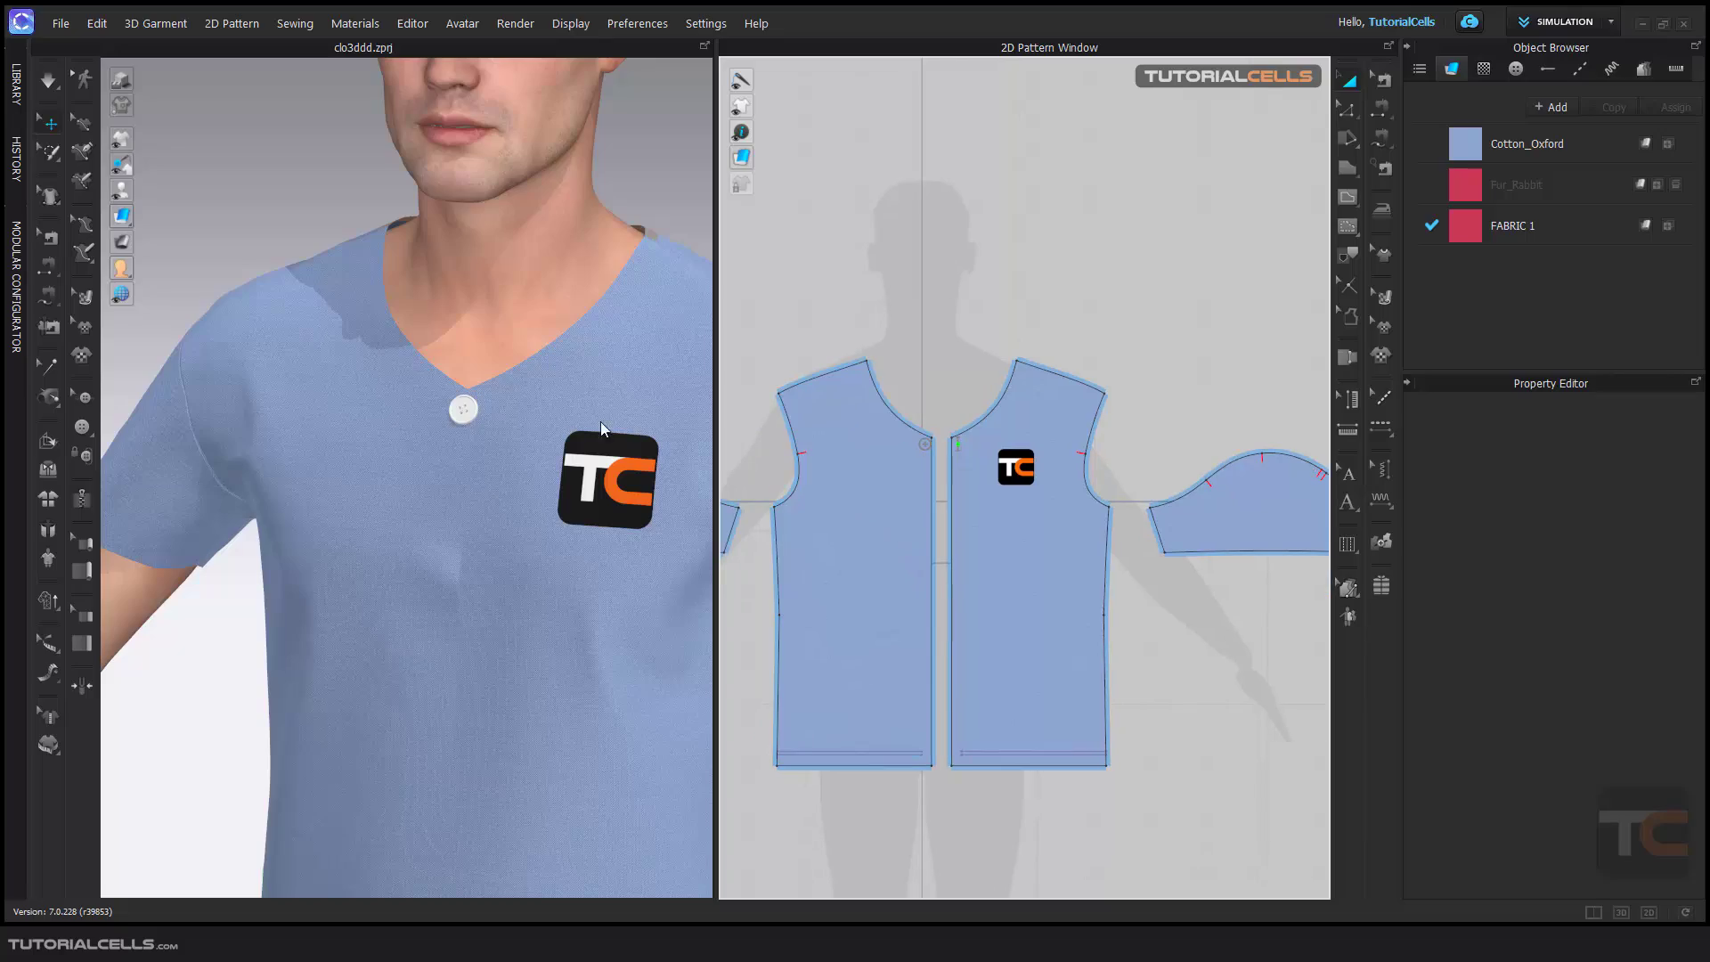
# - Undo the simulated closure and the fastening so the shirt front is open and unbuttoned again
pyautogui.scroll(3, 519, 405)
pyautogui.scroll(3, 517, 458)
pyautogui.moveTo(519, 459); pyautogui.dragTo(490, 495, button='right')
pyautogui.scroll(-3, 502, 482)
pyautogui.click(488, 467)
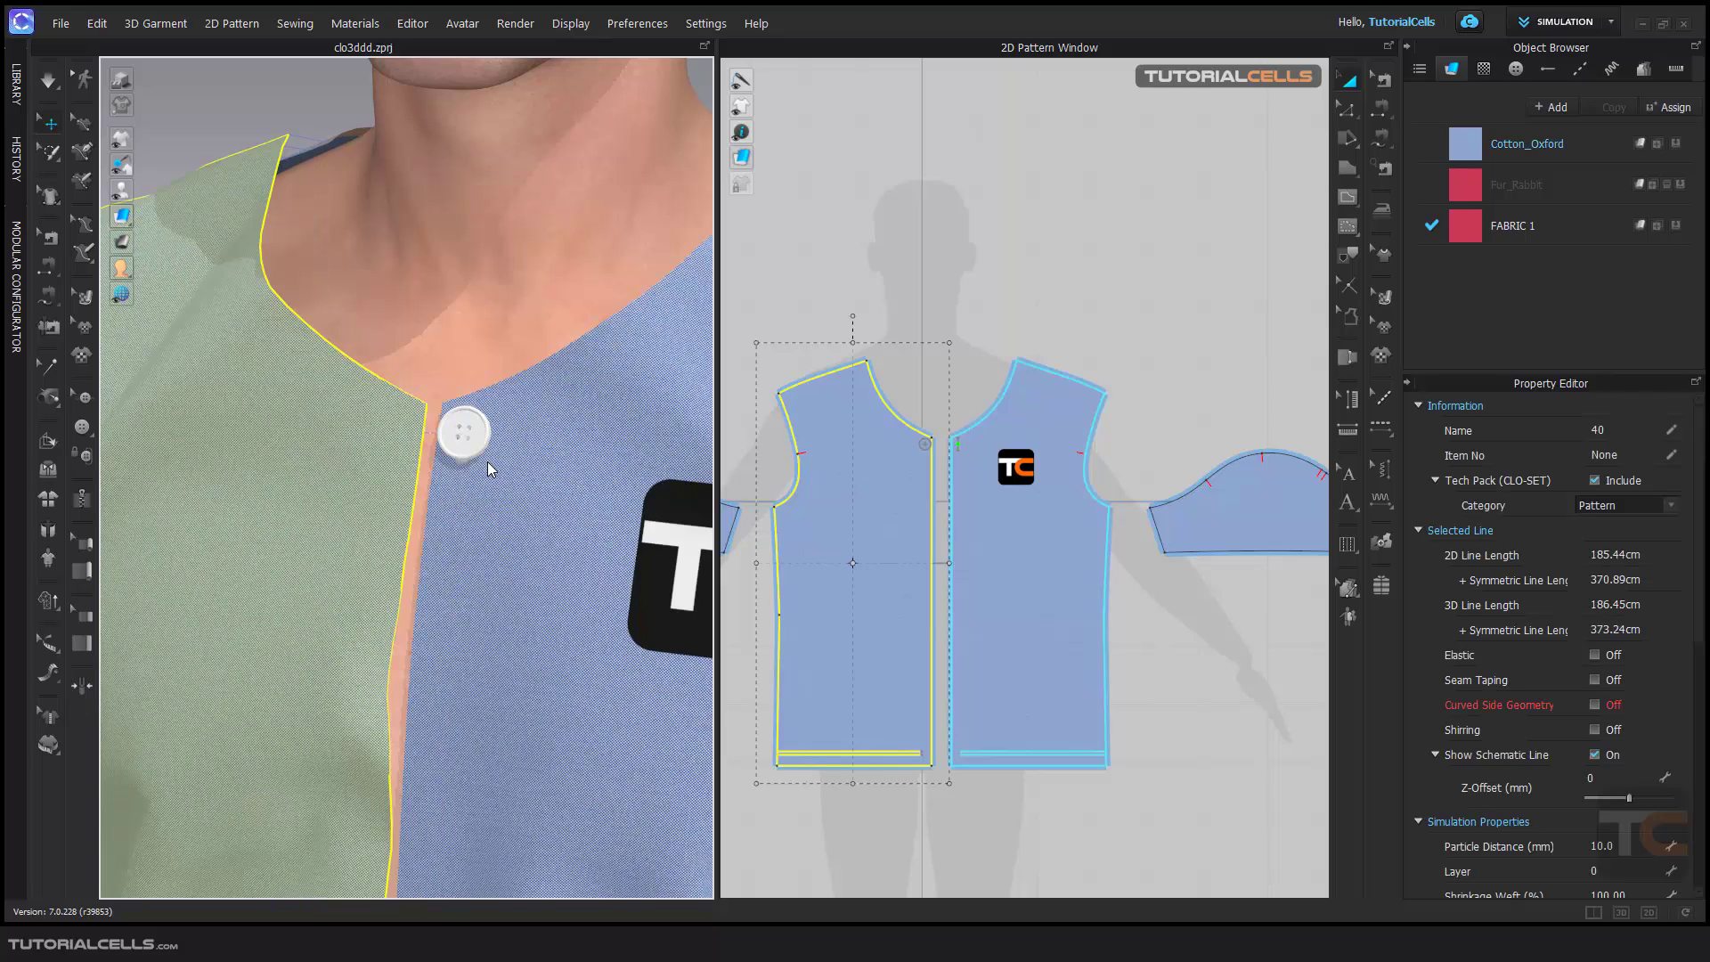
pyautogui.click(488, 467)
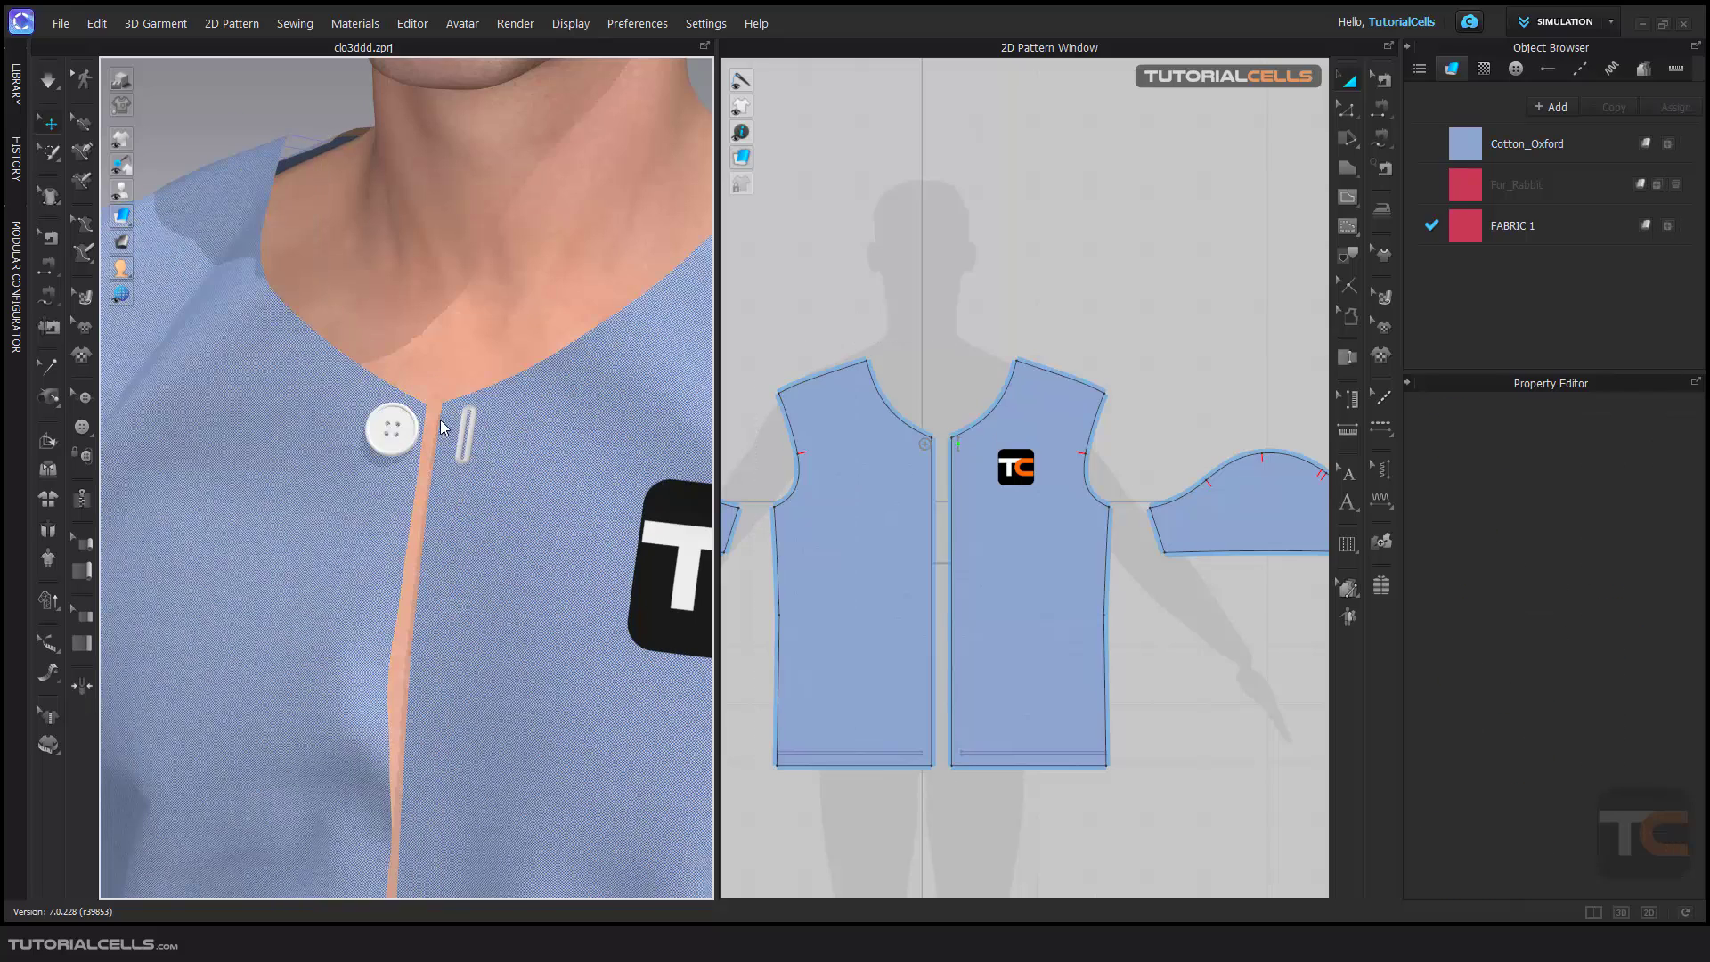
# - Show the Default Button style's properties and review its category options, keeping Button
pyautogui.scroll(3, 458, 426)
pyautogui.scroll(3, 905, 478)
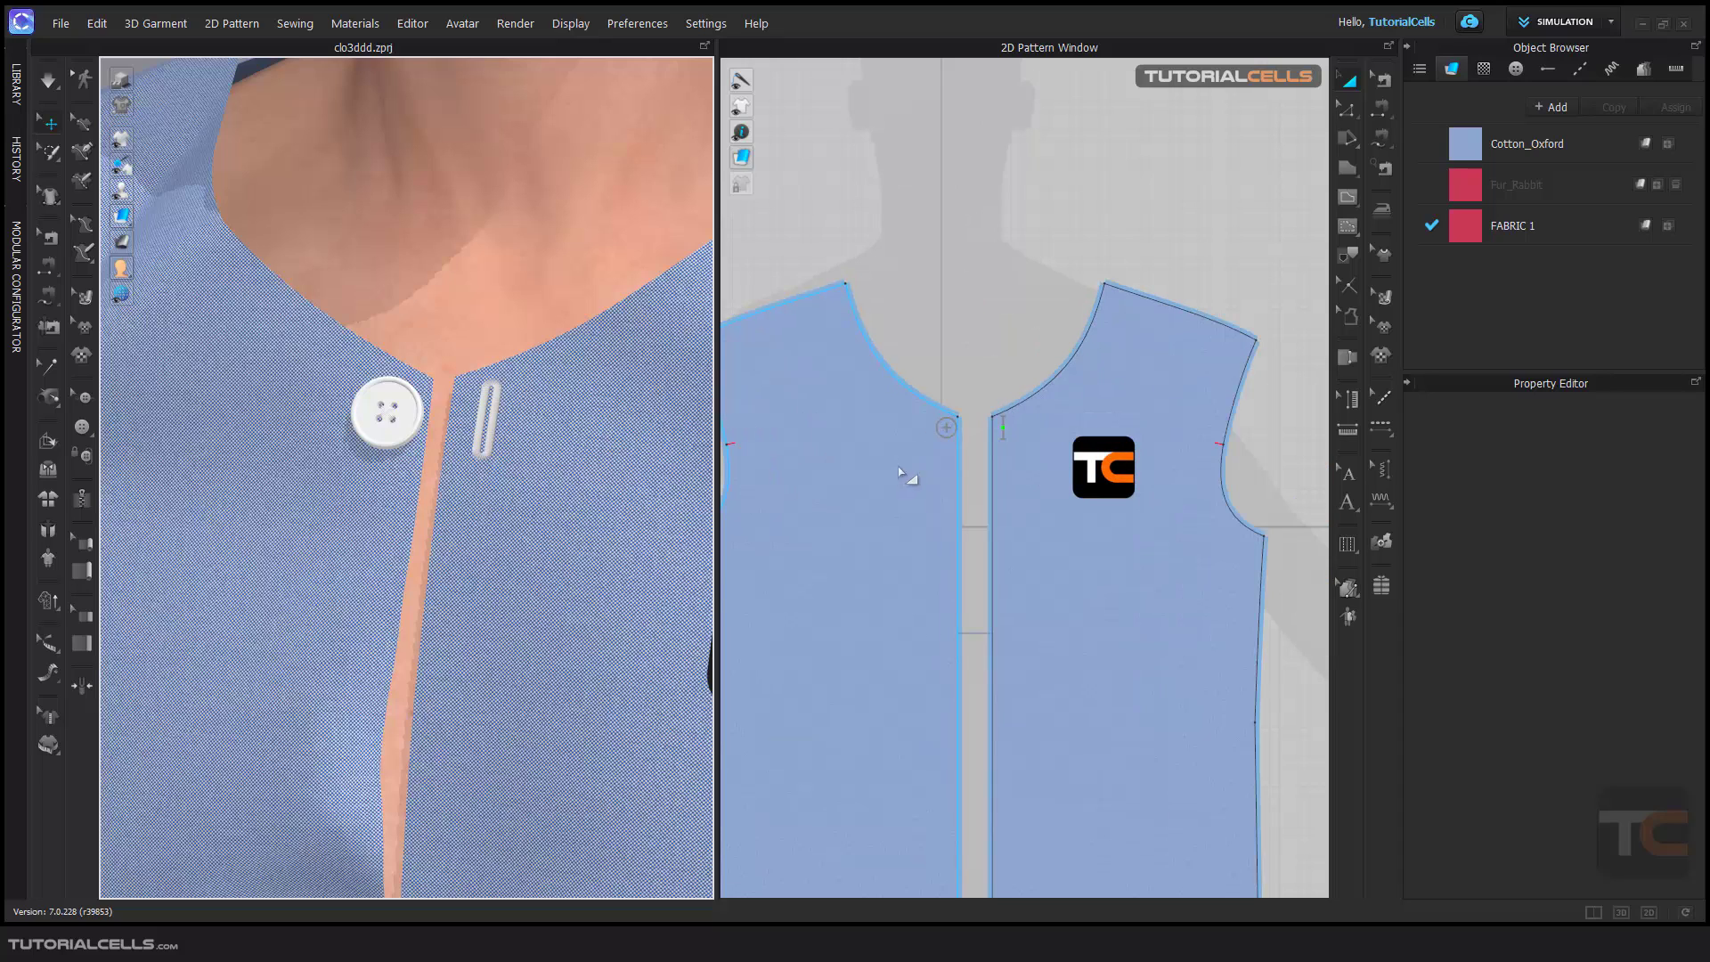
pyautogui.click(1516, 72)
pyautogui.click(1504, 147)
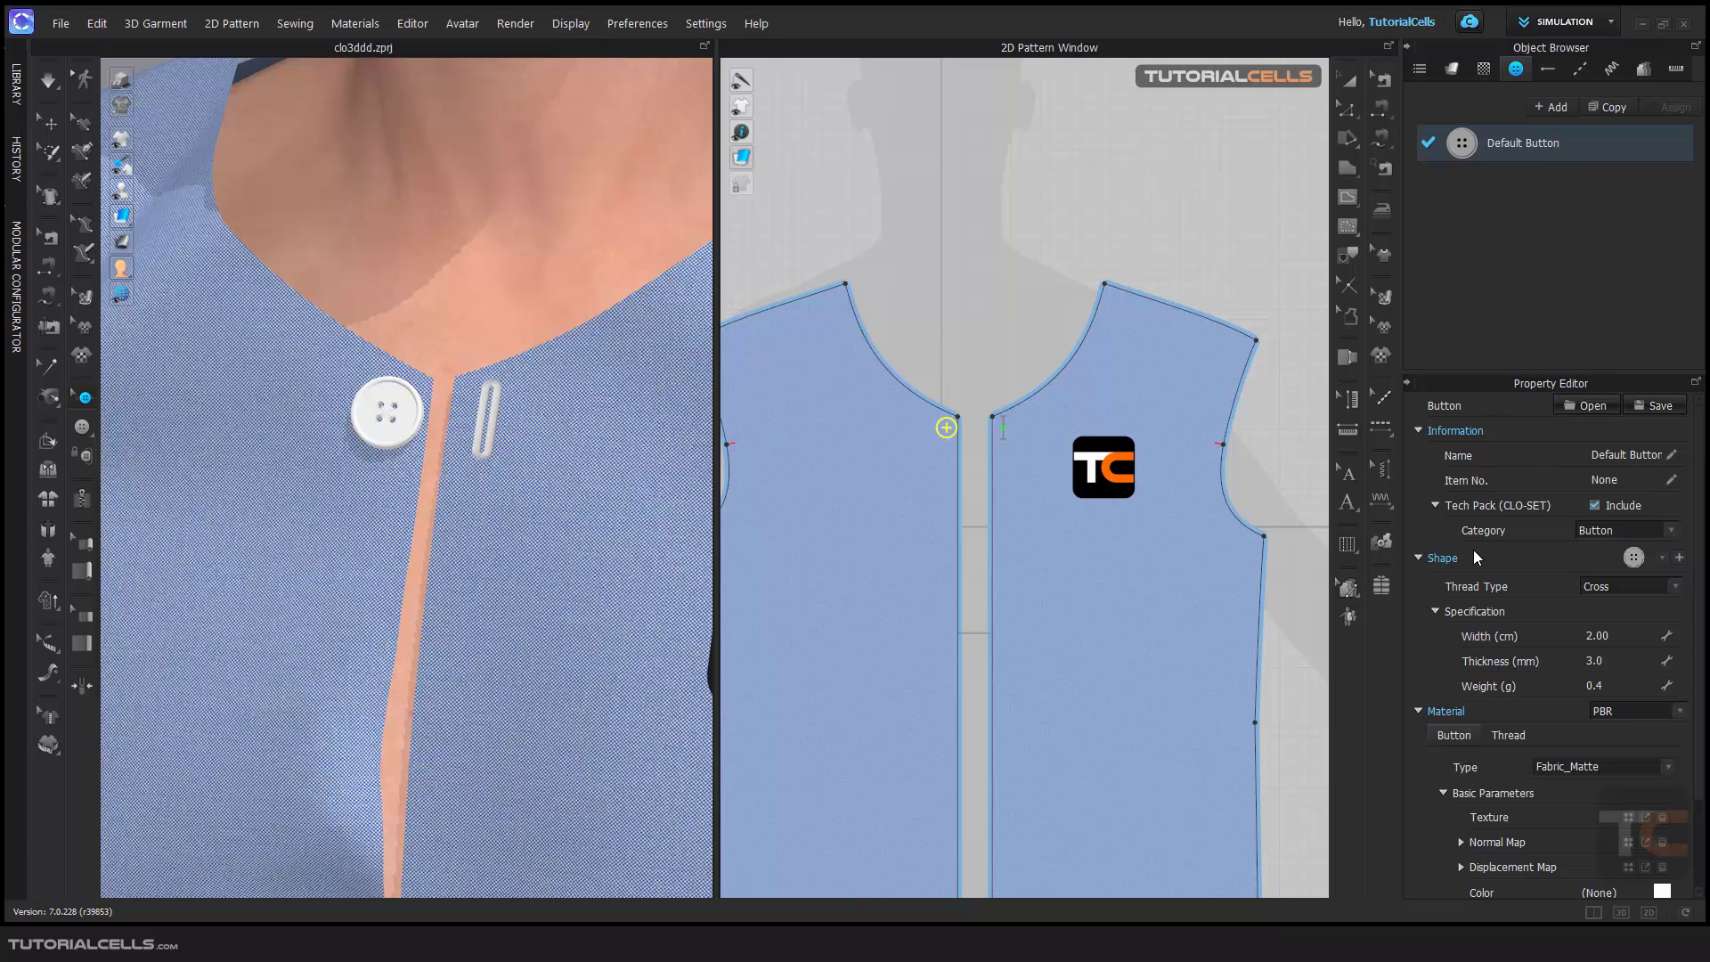
pyautogui.click(1673, 531)
pyautogui.click(1621, 545)
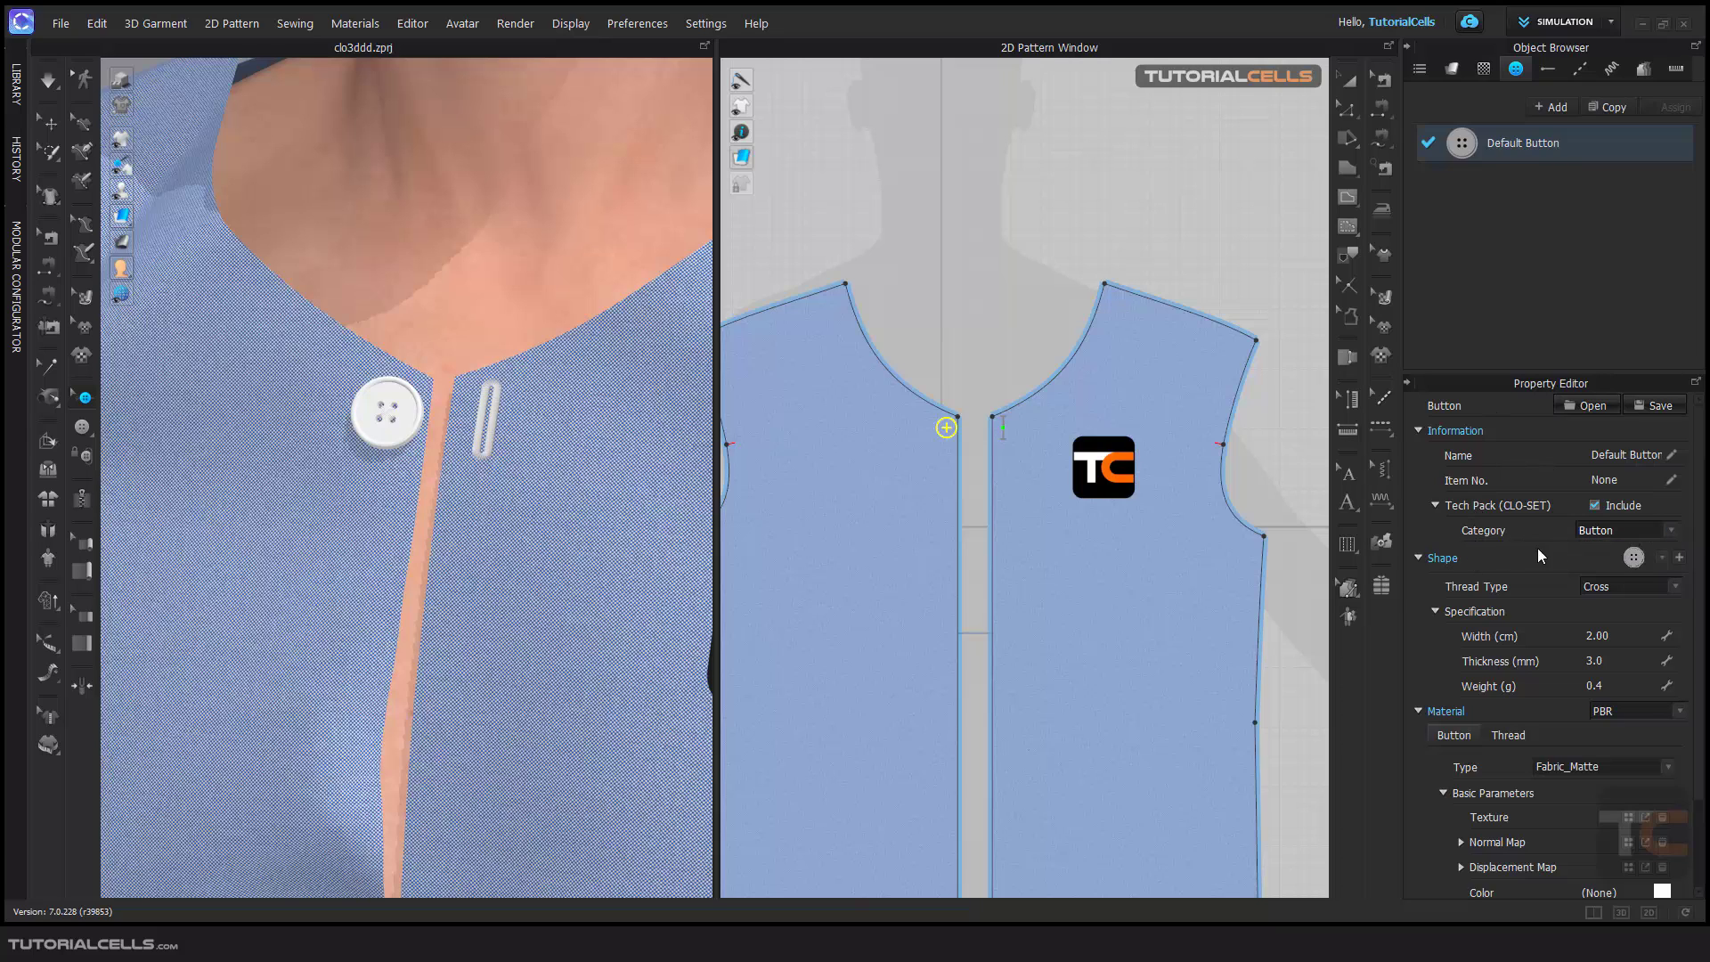
# - Change the Default Button style's shape to the rimmed four-hole design with large holes
pyautogui.click(1662, 558)
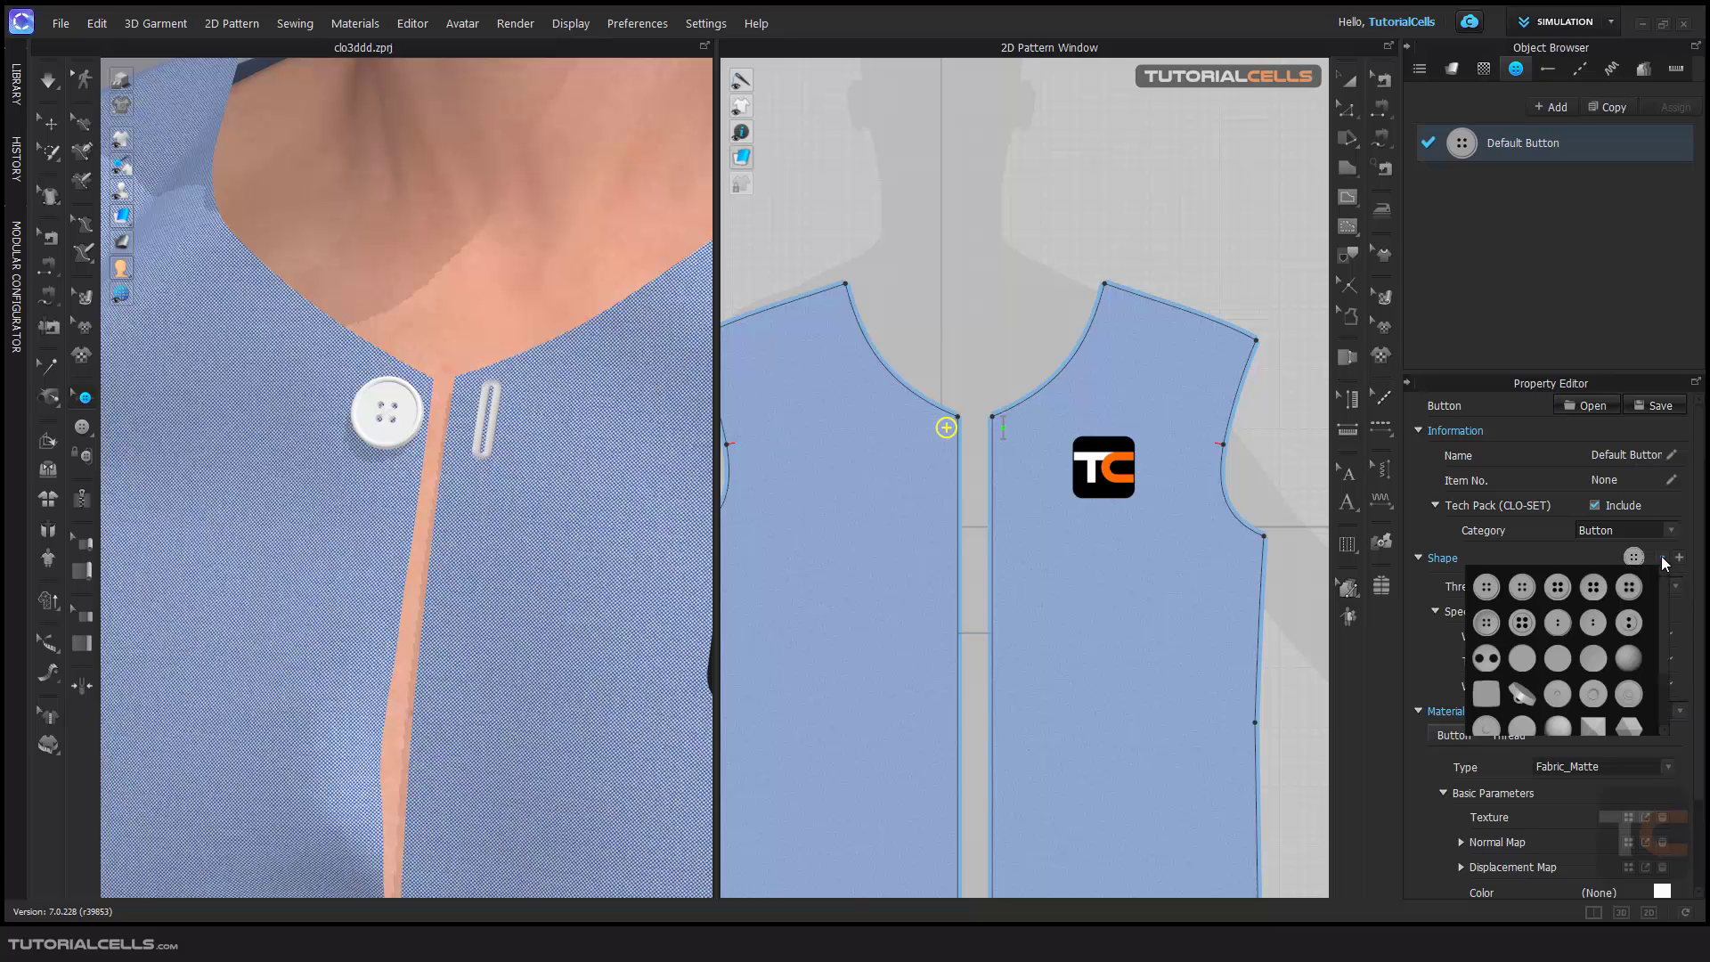
pyautogui.click(1523, 622)
pyautogui.scroll(5, 389, 383)
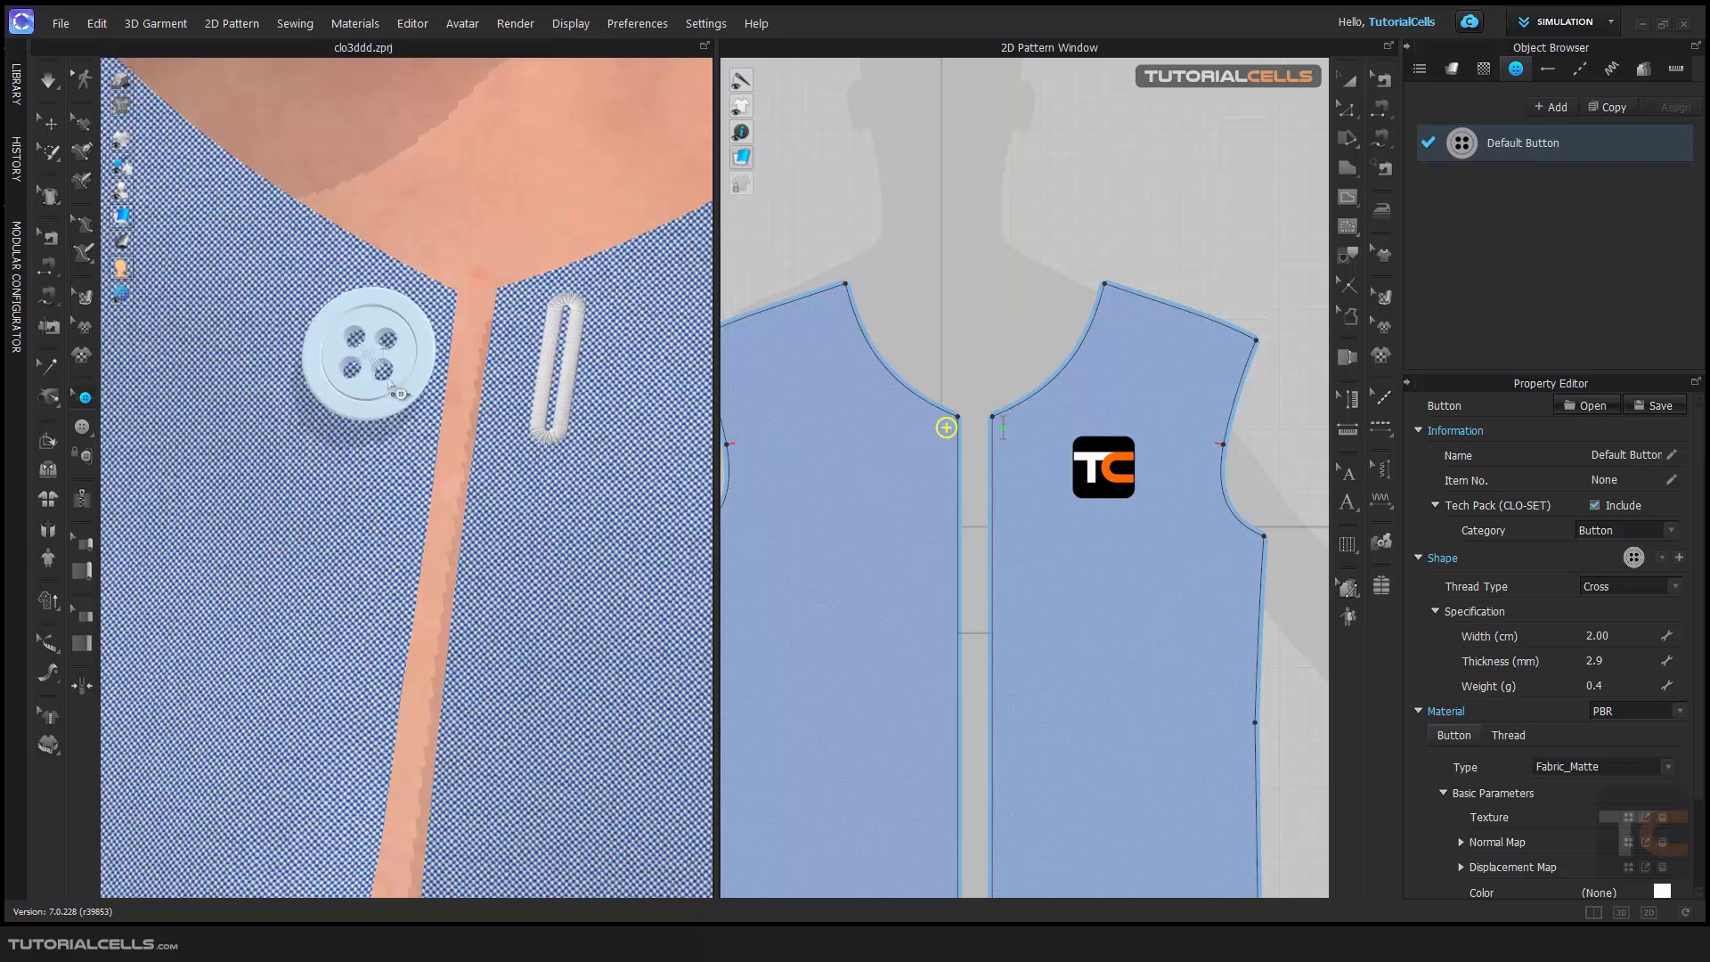
pyautogui.scroll(3, 389, 383)
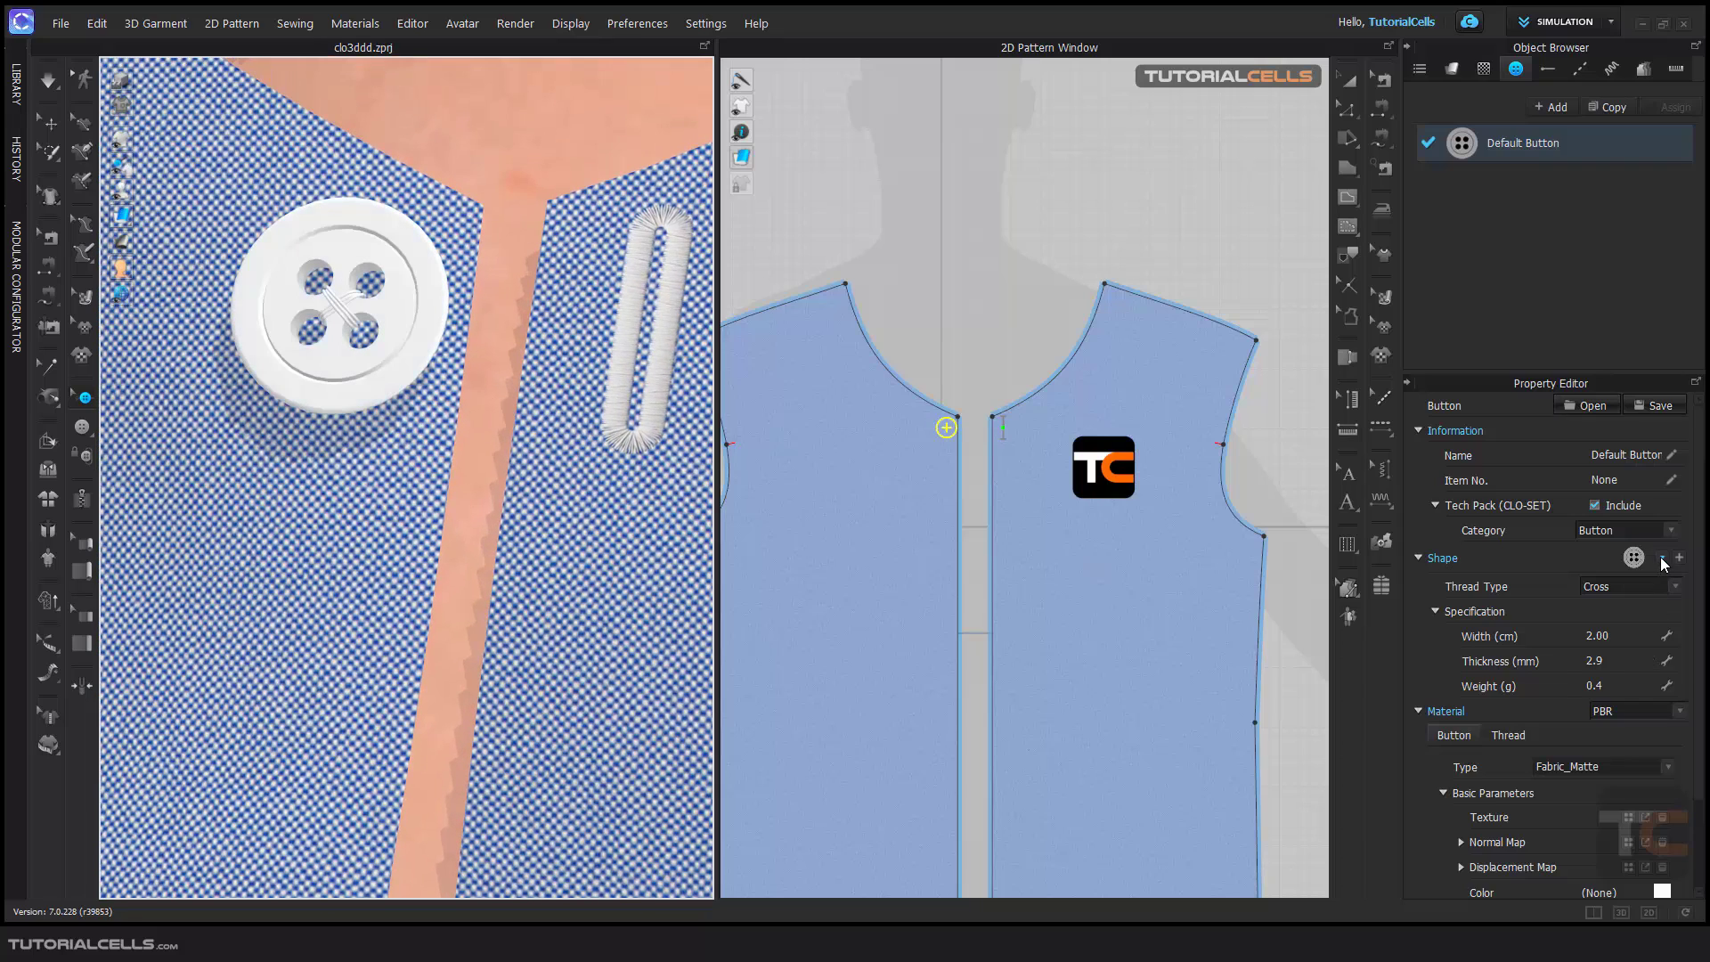
pyautogui.click(1662, 559)
pyautogui.click(1632, 558)
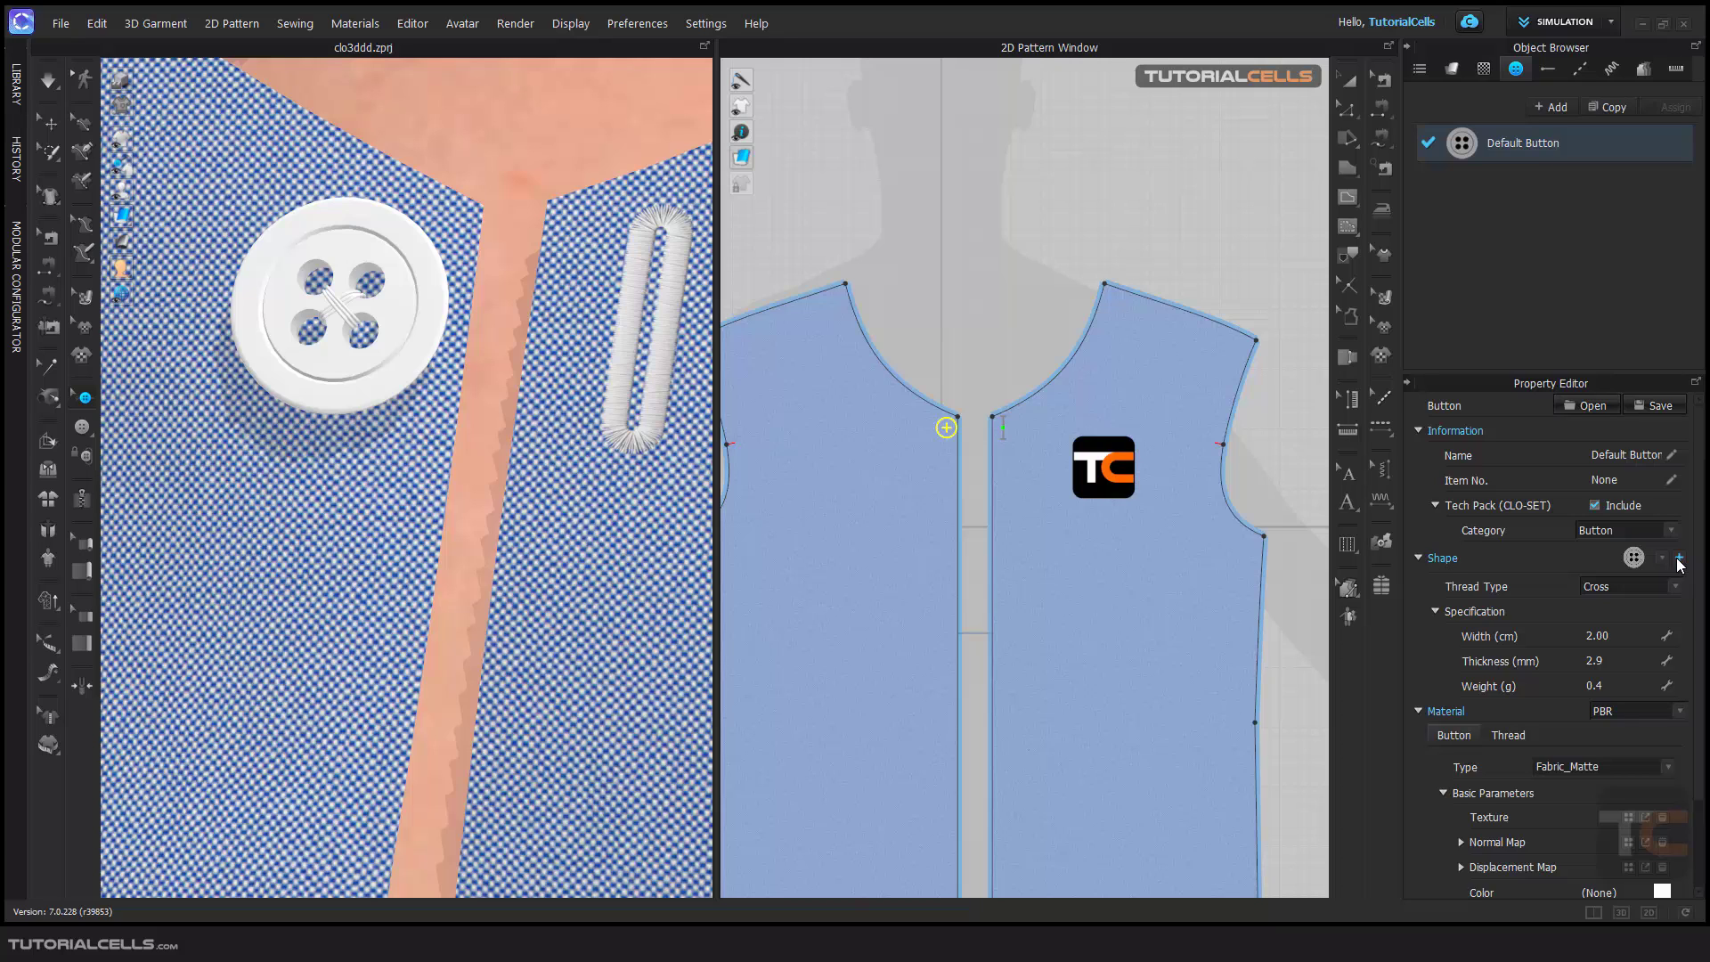
# - Try another thread type on the Default Button style and settle on Square
pyautogui.scroll(-3, 1703, 606)
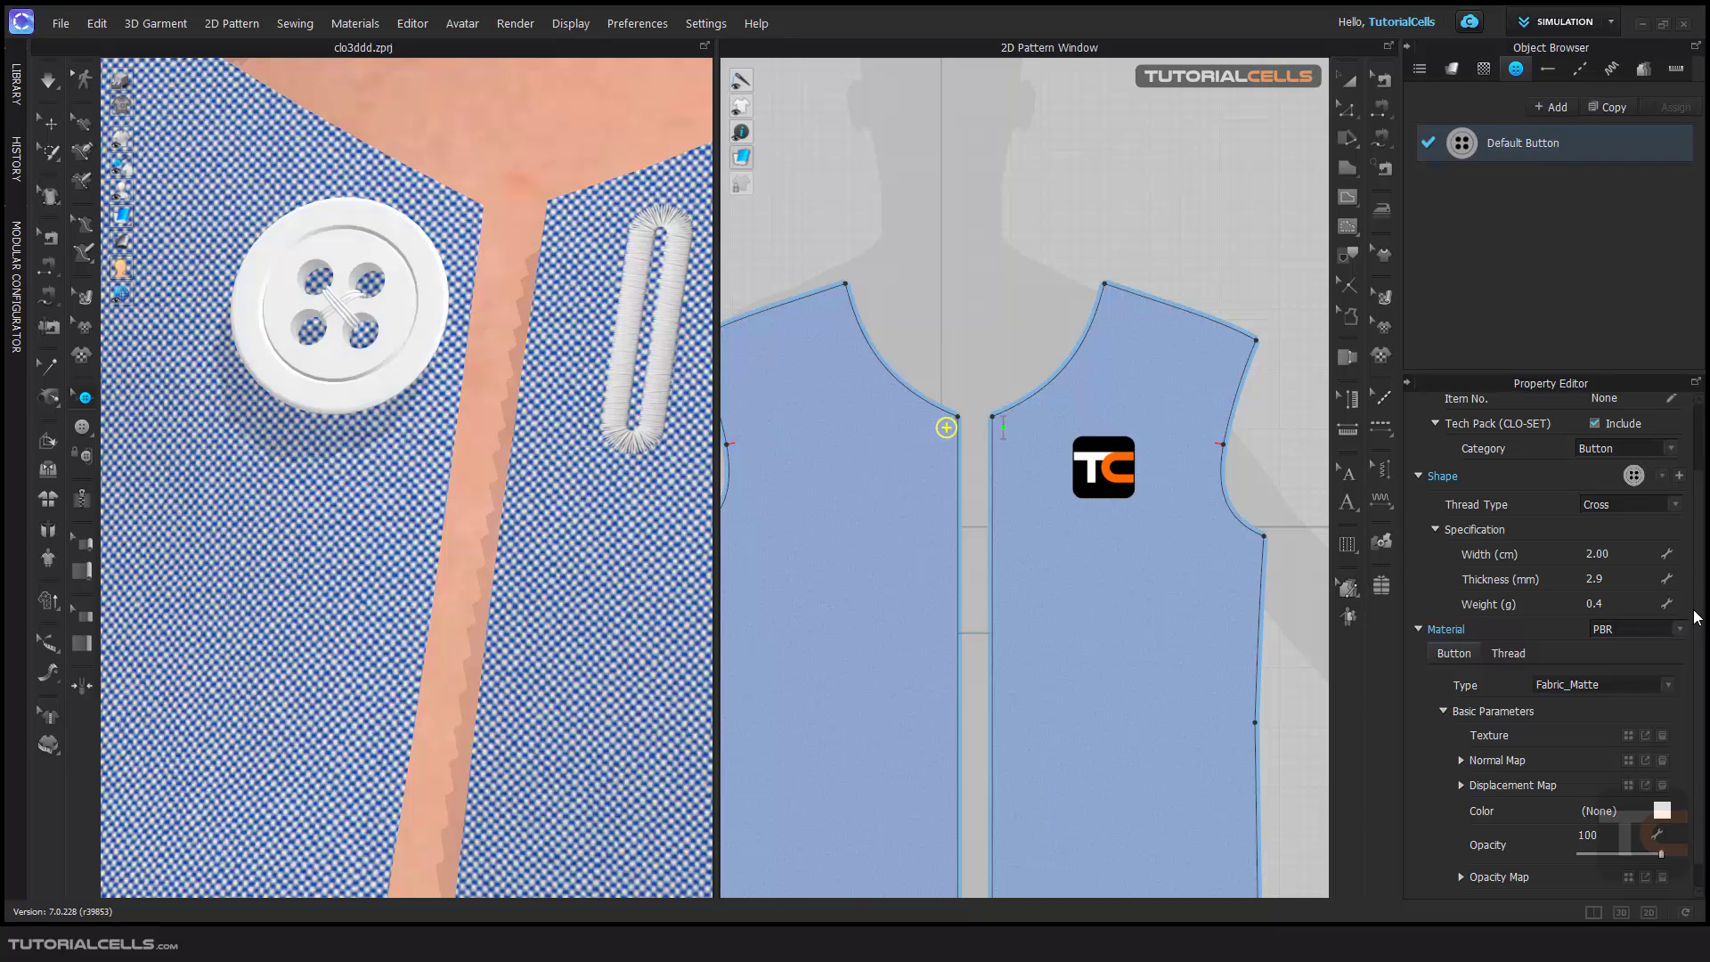
pyautogui.click(1676, 505)
pyautogui.click(1620, 533)
pyautogui.click(1677, 505)
pyautogui.click(1620, 545)
# - Try a width of 1 cm for the Default Button style and check its size on the shirt
pyautogui.click(1592, 554)
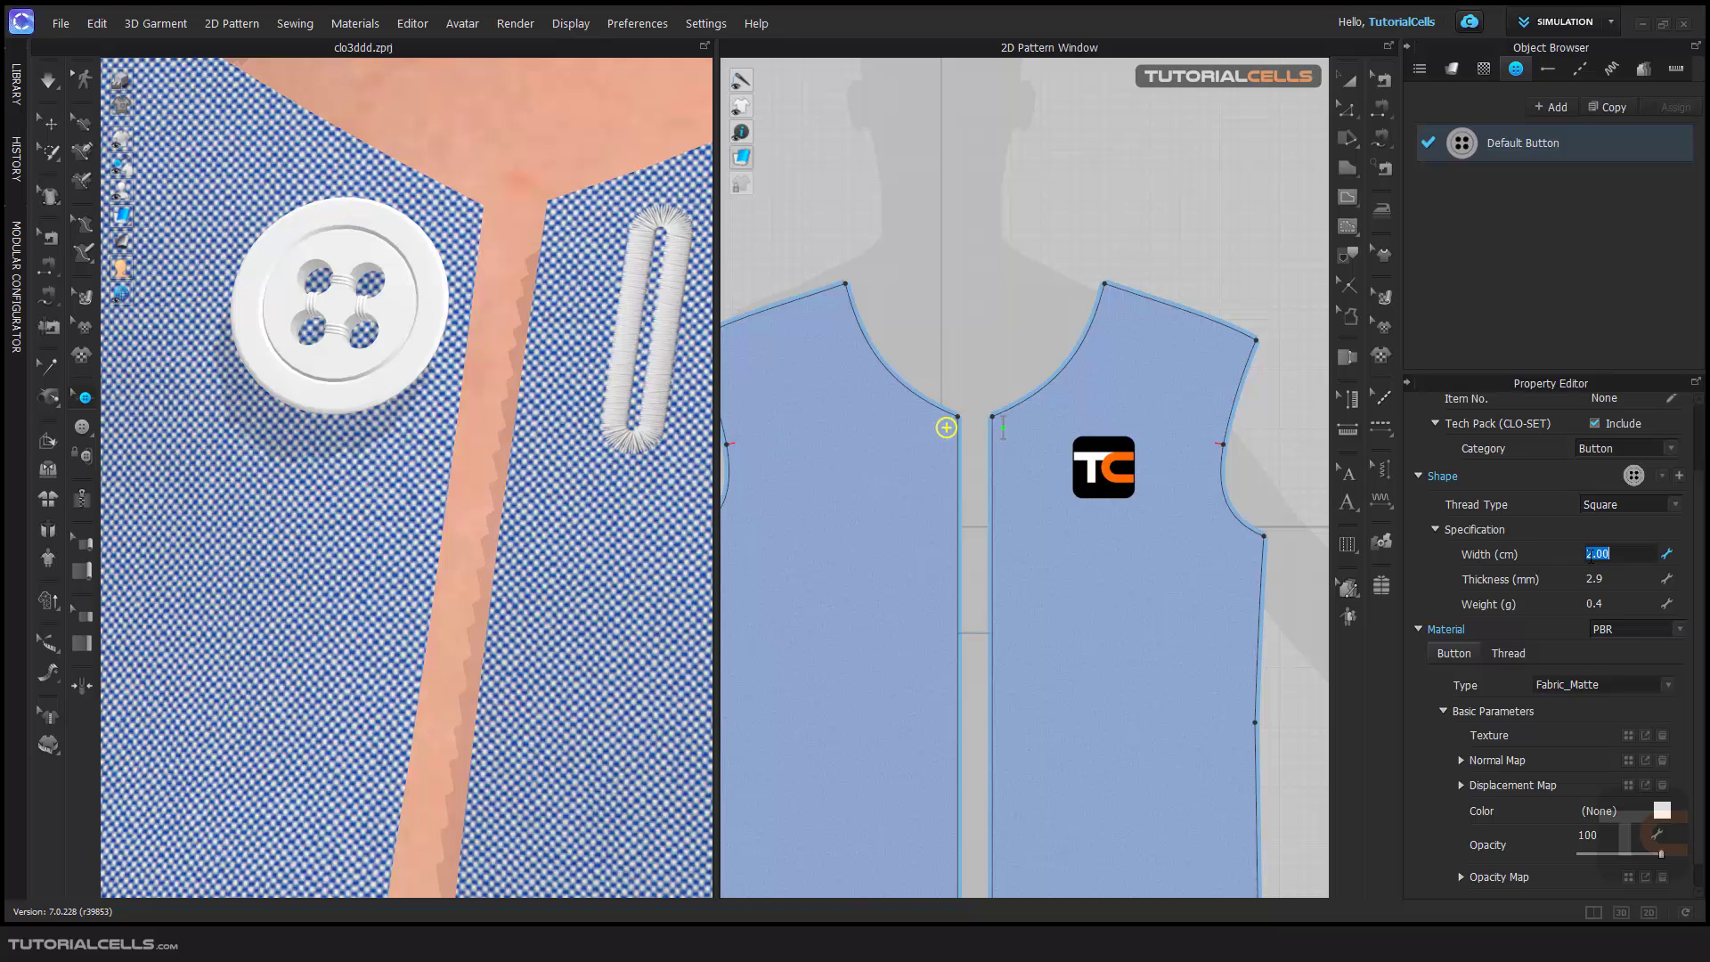
pyautogui.write('1')
pyautogui.press('Return')
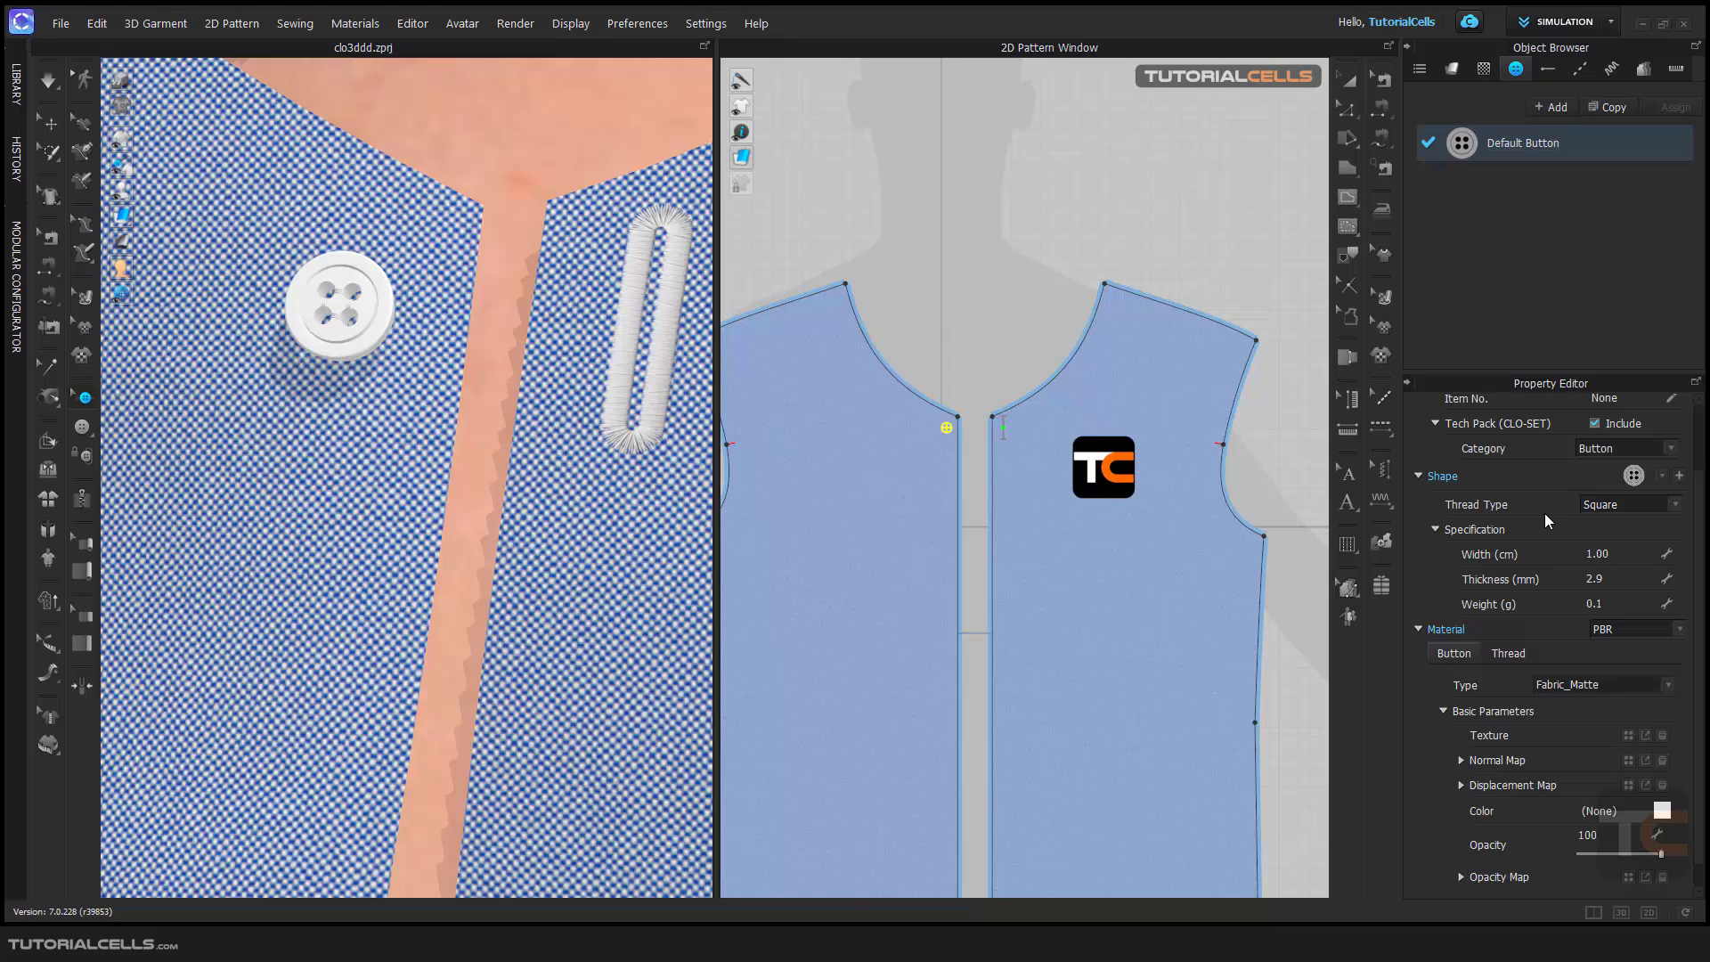
pyautogui.scroll(-10, 438, 381)
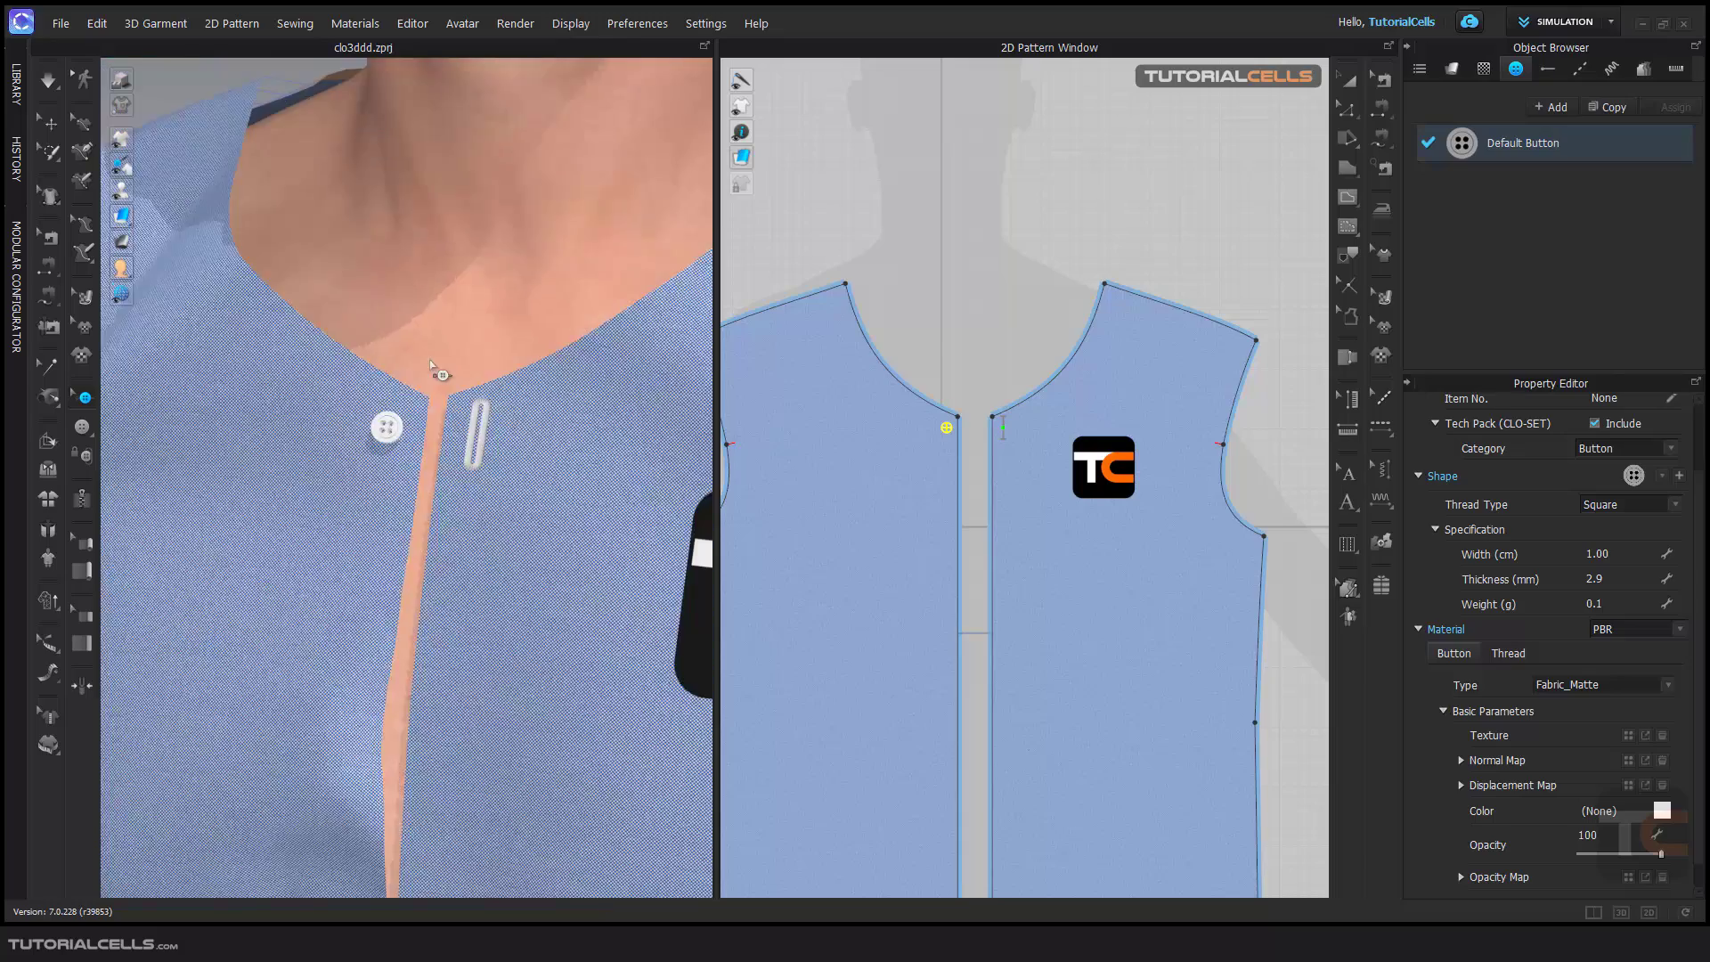
pyautogui.scroll(5, 438, 381)
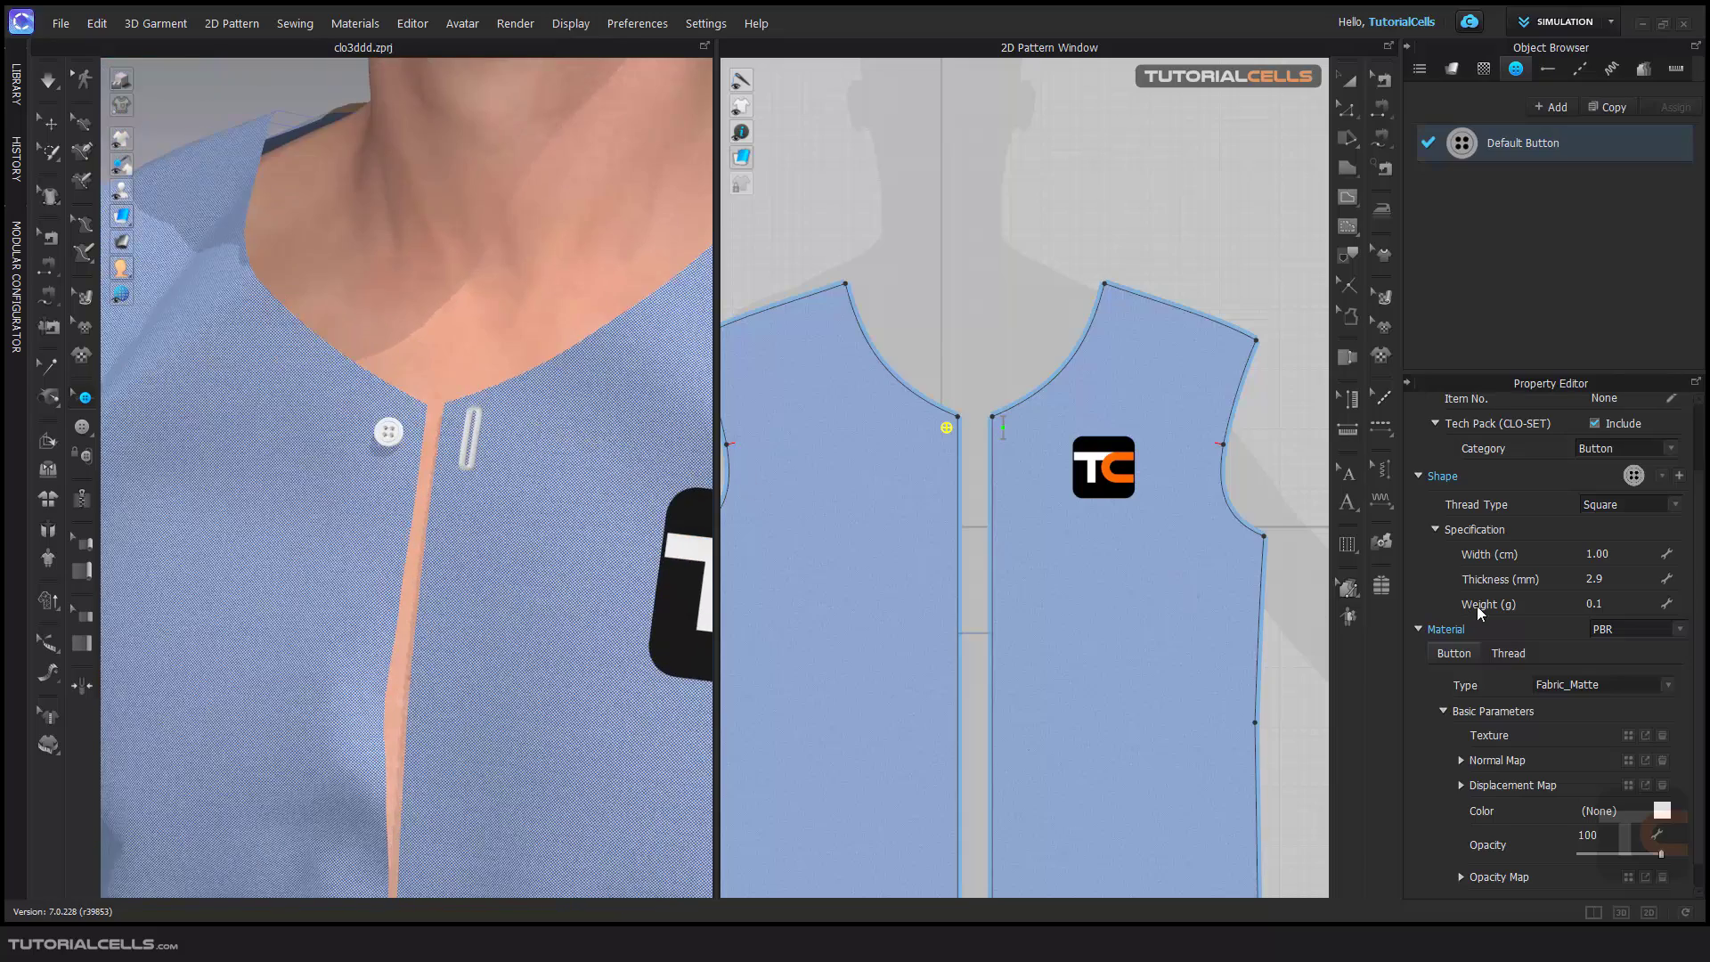
# - Set the Default Button style's width to 1.5 cm and inspect the button up close on the garment
pyautogui.click(1608, 556)
pyautogui.write('1.5')
pyautogui.press('Return')
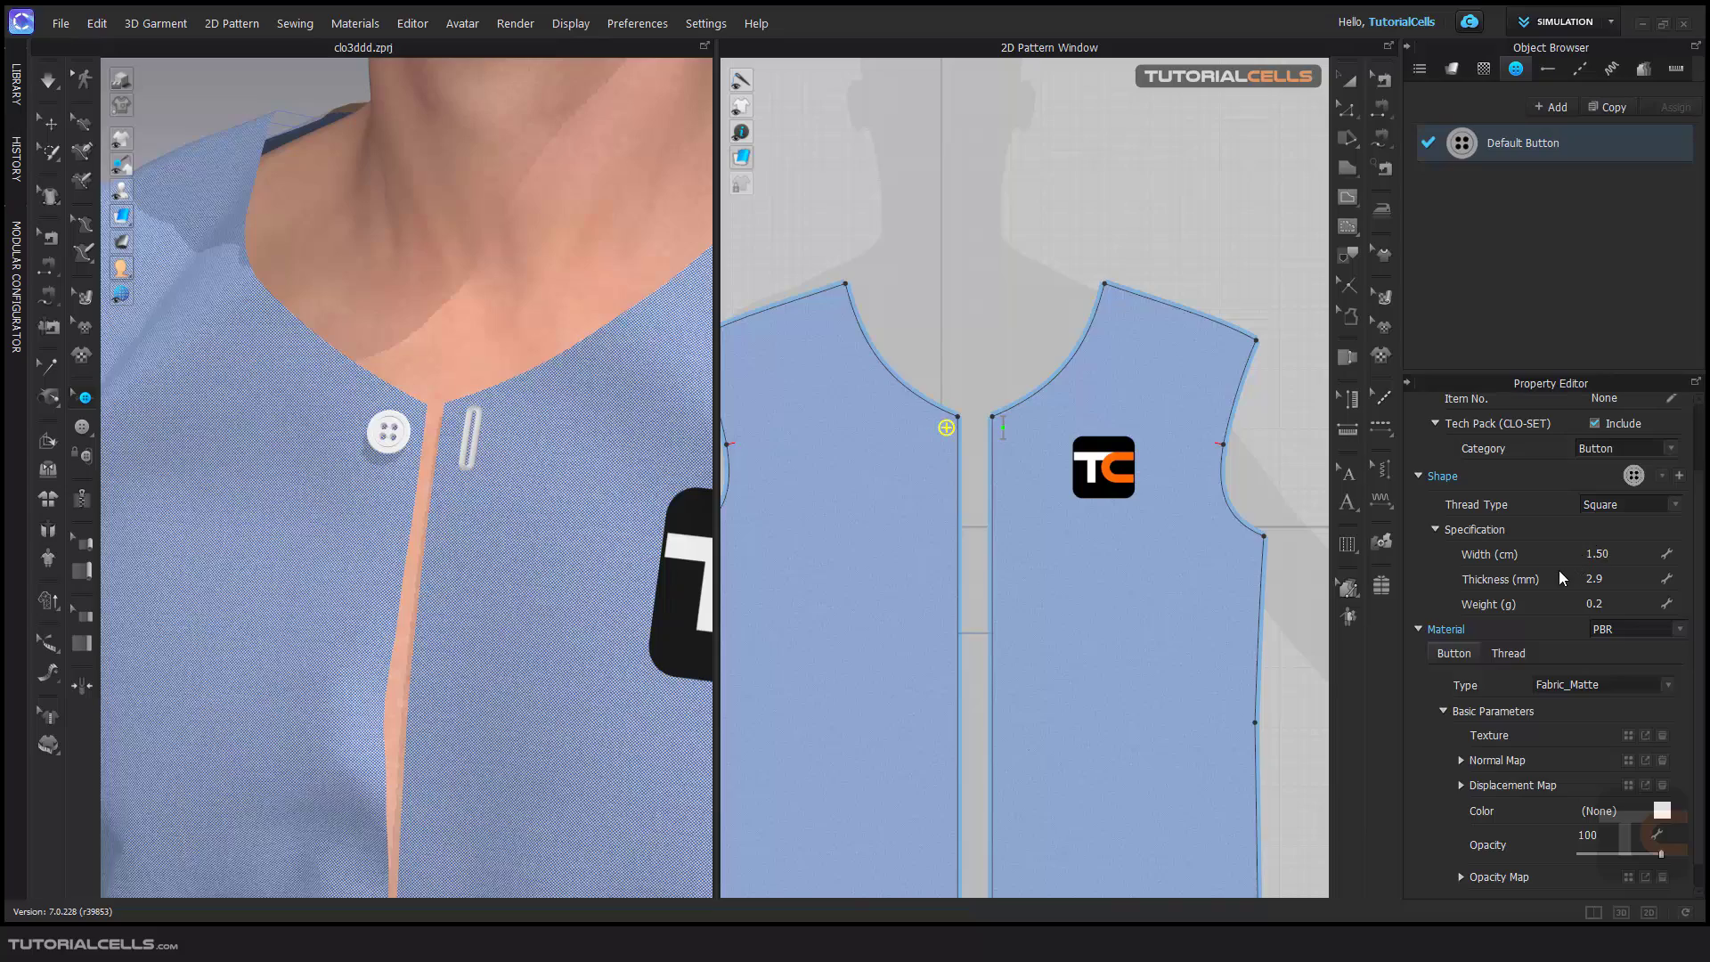
pyautogui.moveTo(441, 449); pyautogui.dragTo(338, 374, button='right')
pyautogui.scroll(3, 358, 320)
pyautogui.scroll(2, 354, 298)
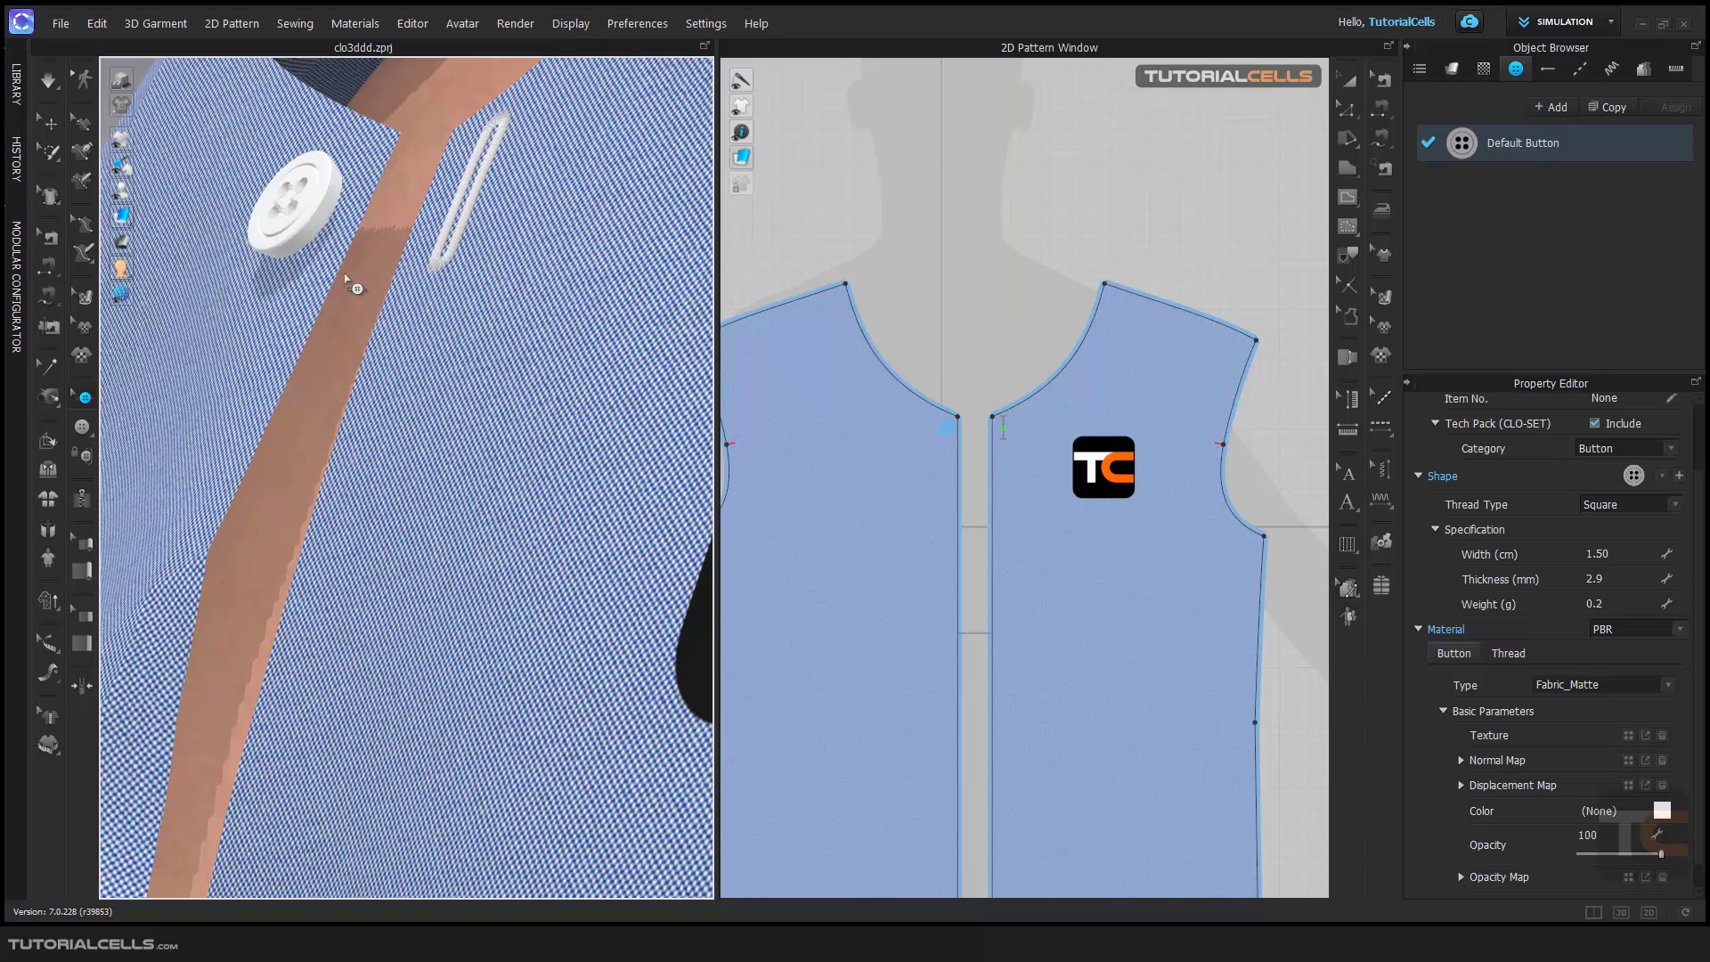
# - Set the Default Button style's thickness to 3 mm and check the button on the shirt
pyautogui.moveTo(351, 279); pyautogui.dragTo(370, 350, button='middle')
pyautogui.click(1592, 580)
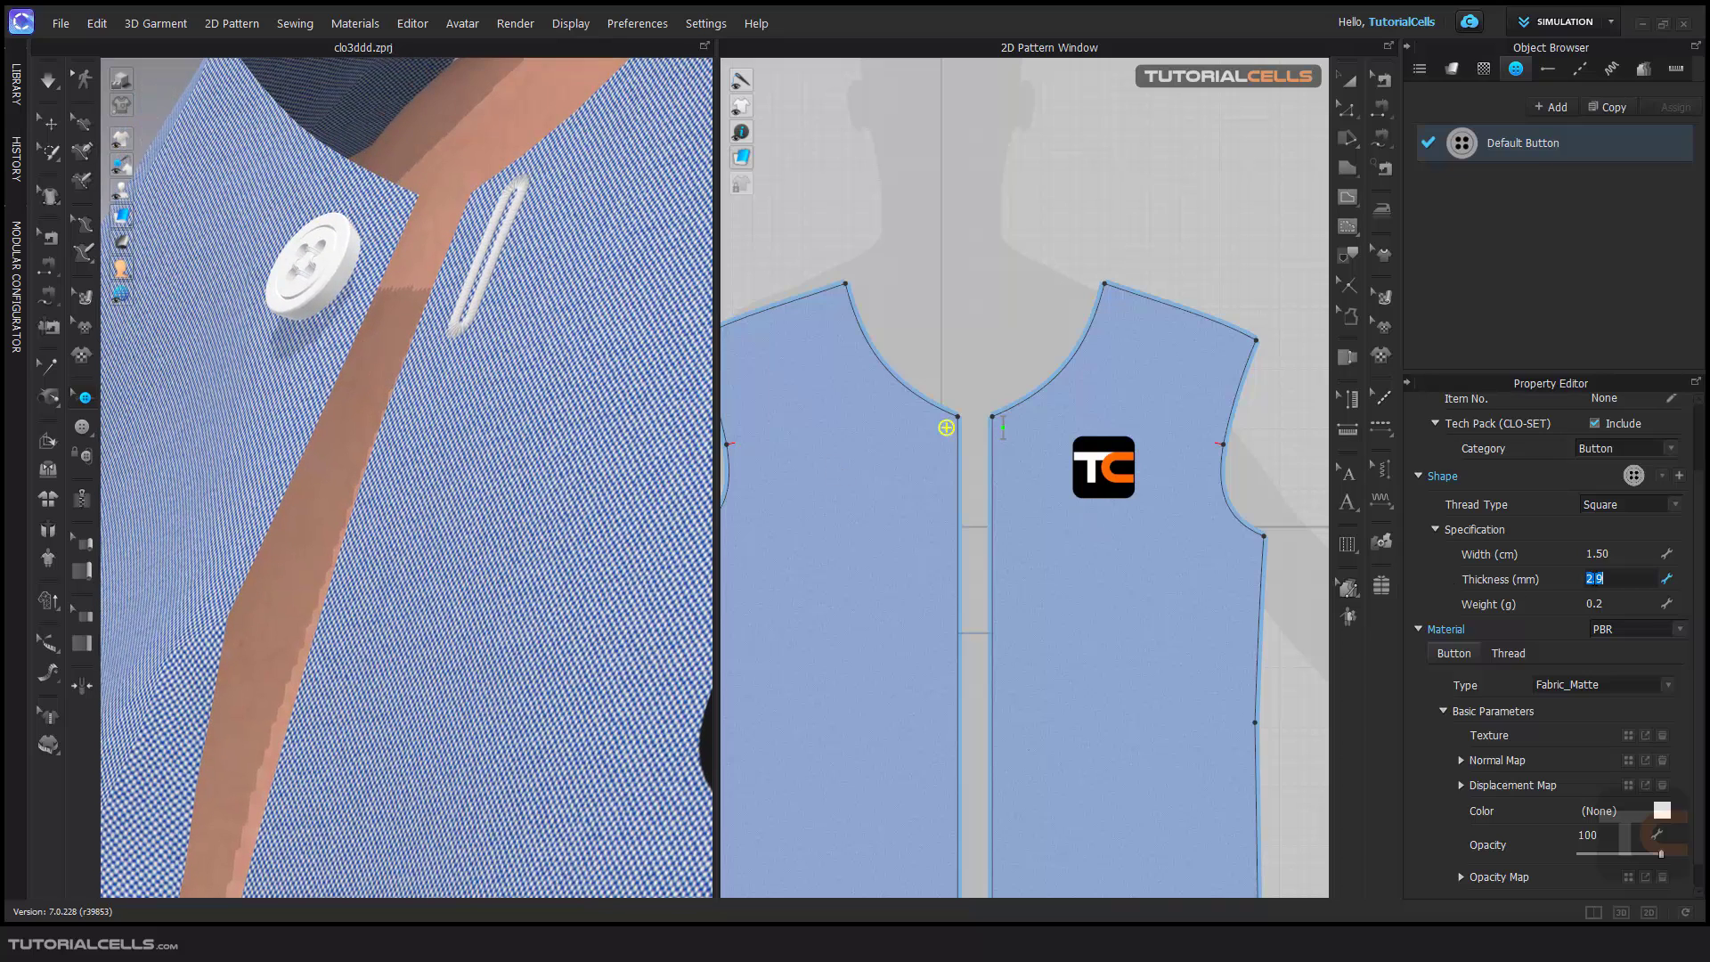
pyautogui.press('Return')
pyautogui.scroll(-5, 406, 459)
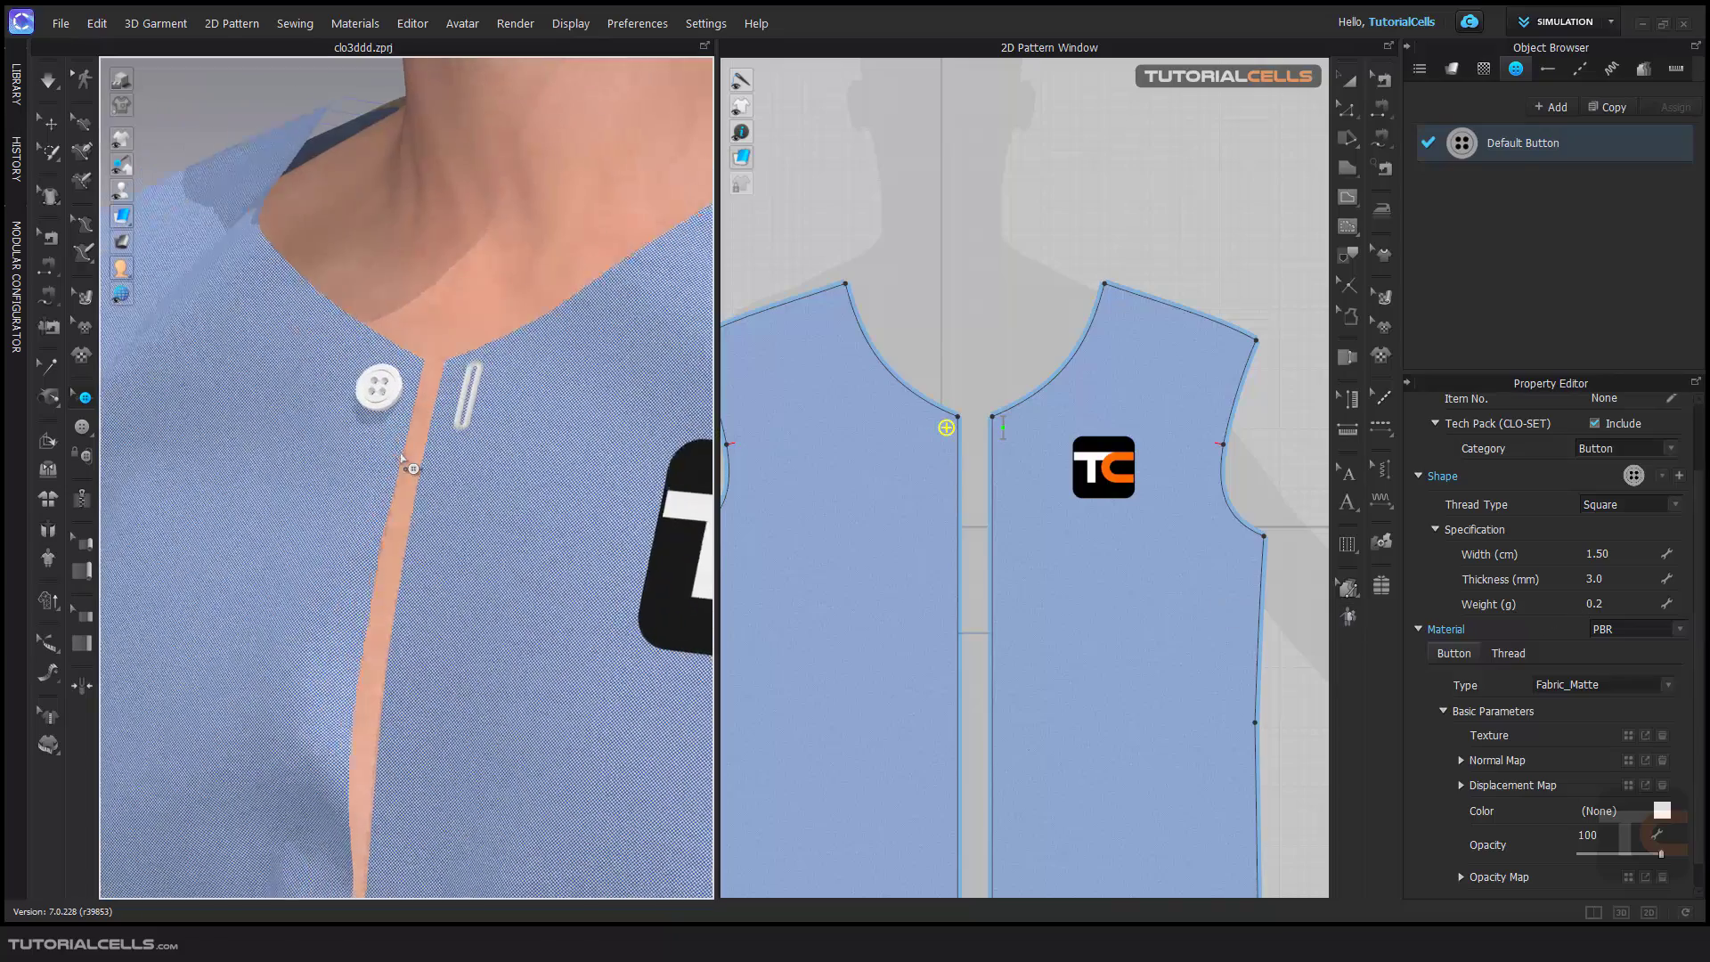
# - Simulate the garment and set the Default Button style's weight to 5 g, checking its effect on the shirt front
pyautogui.press('space')
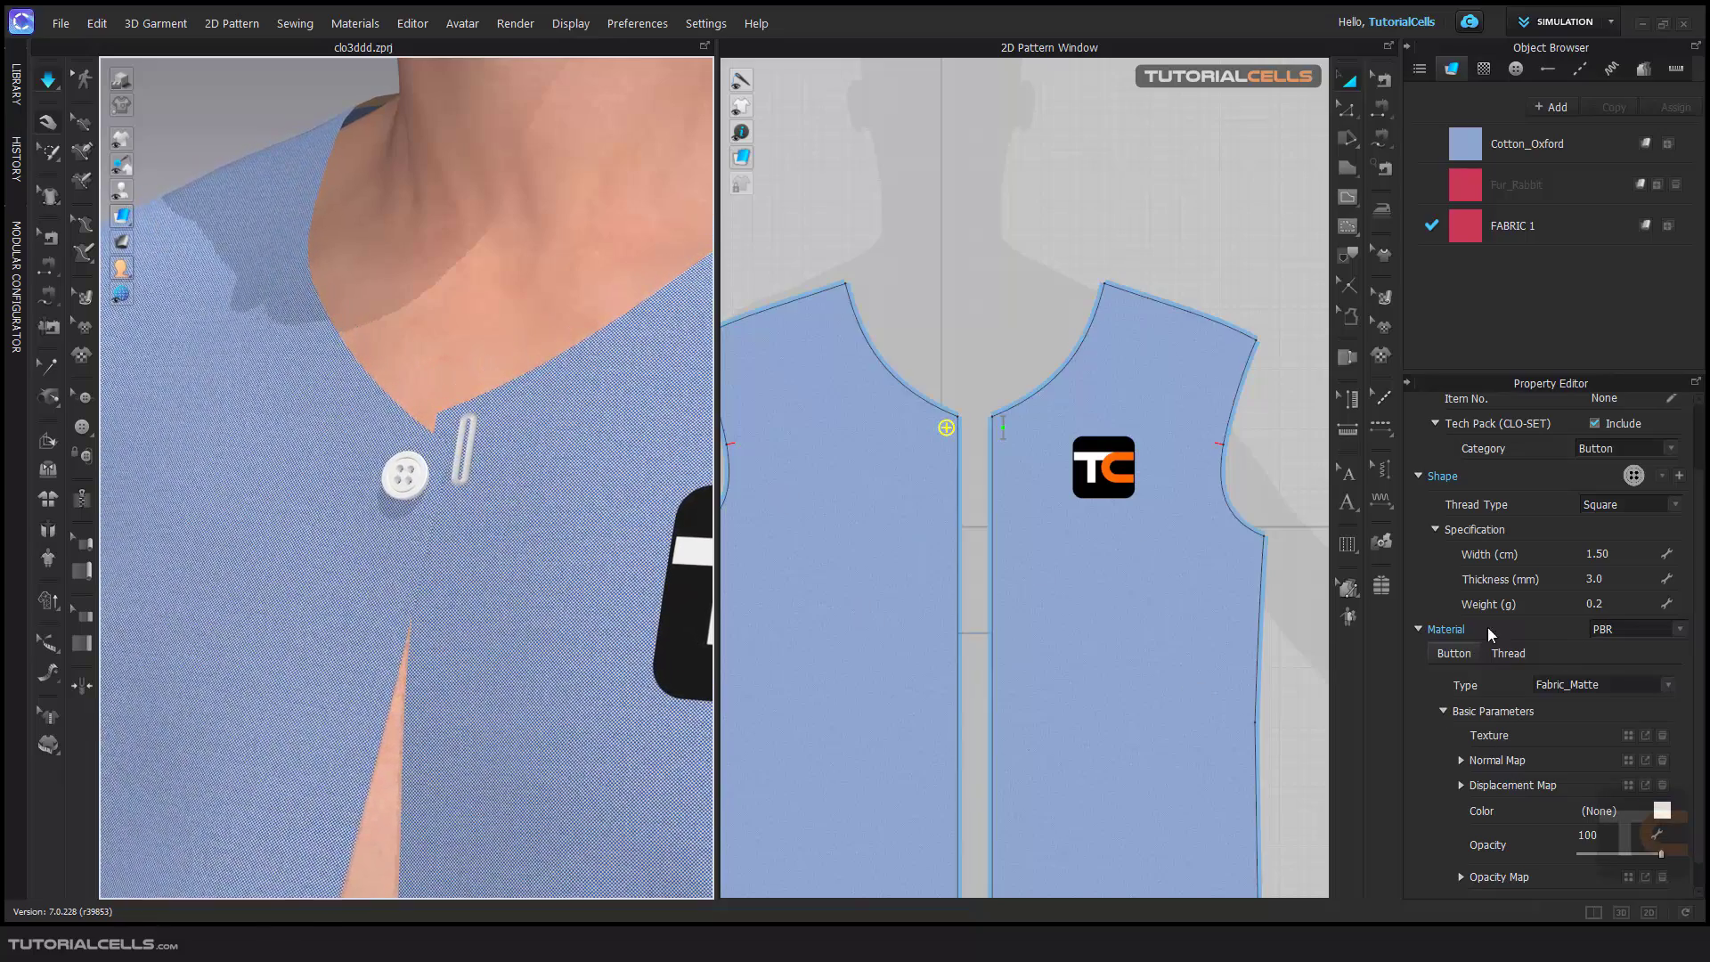
pyautogui.click(1610, 605)
pyautogui.write('5')
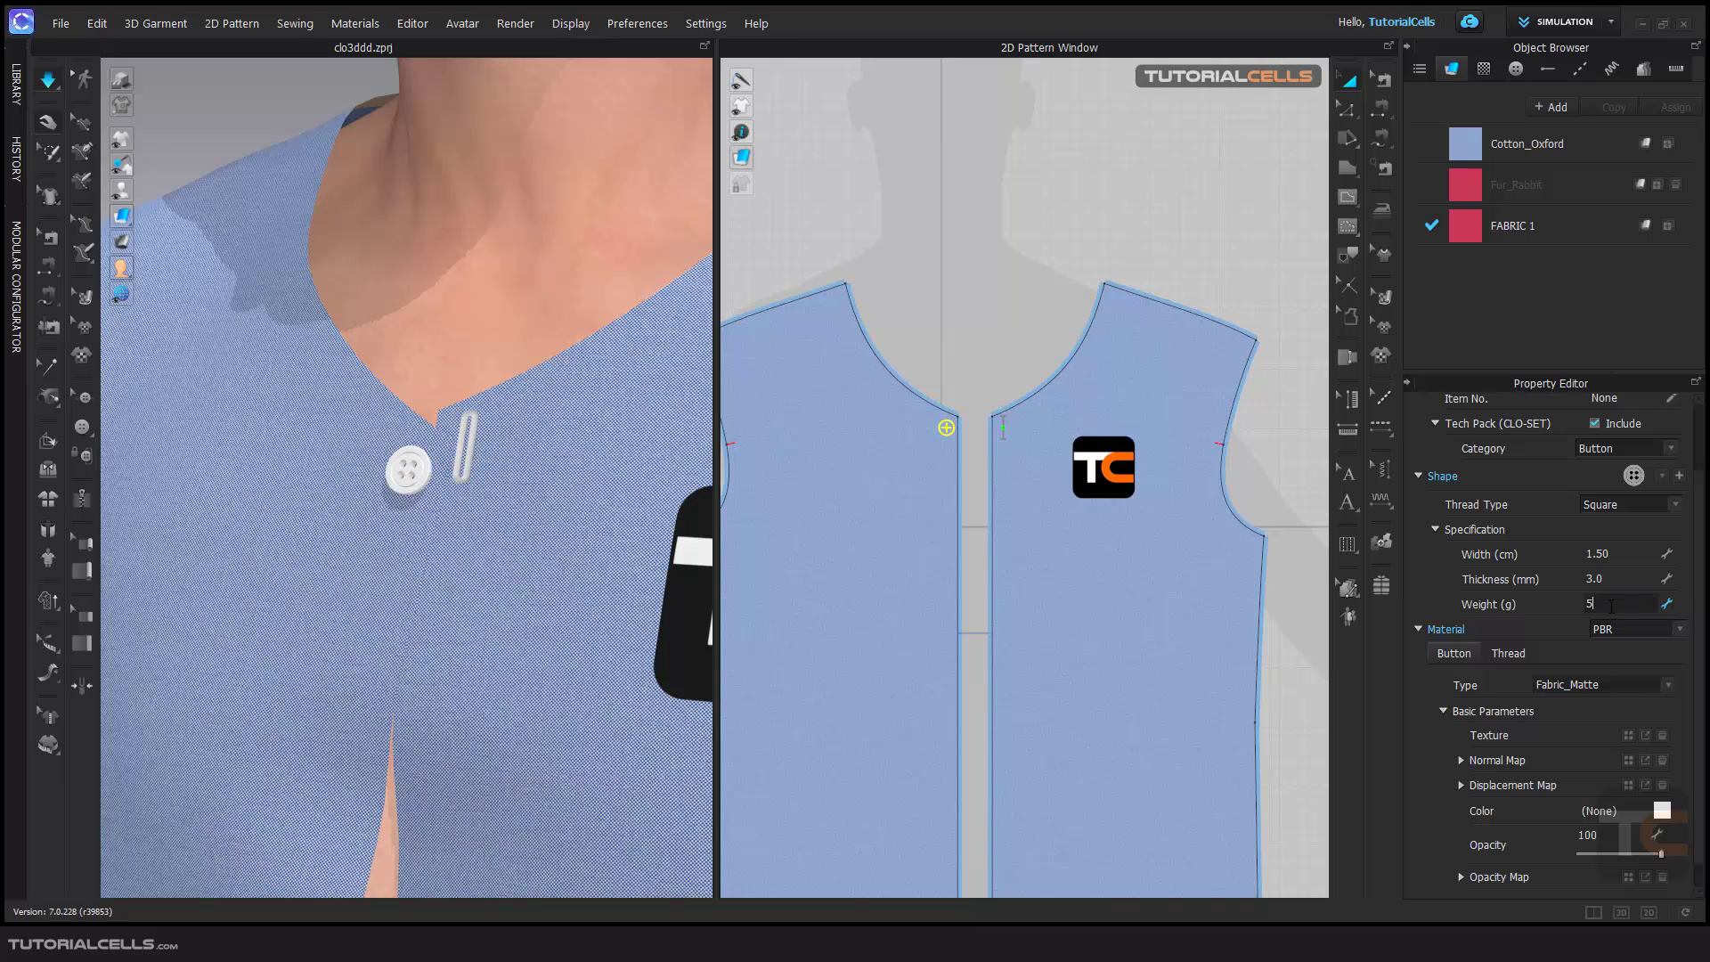
pyautogui.press('Return')
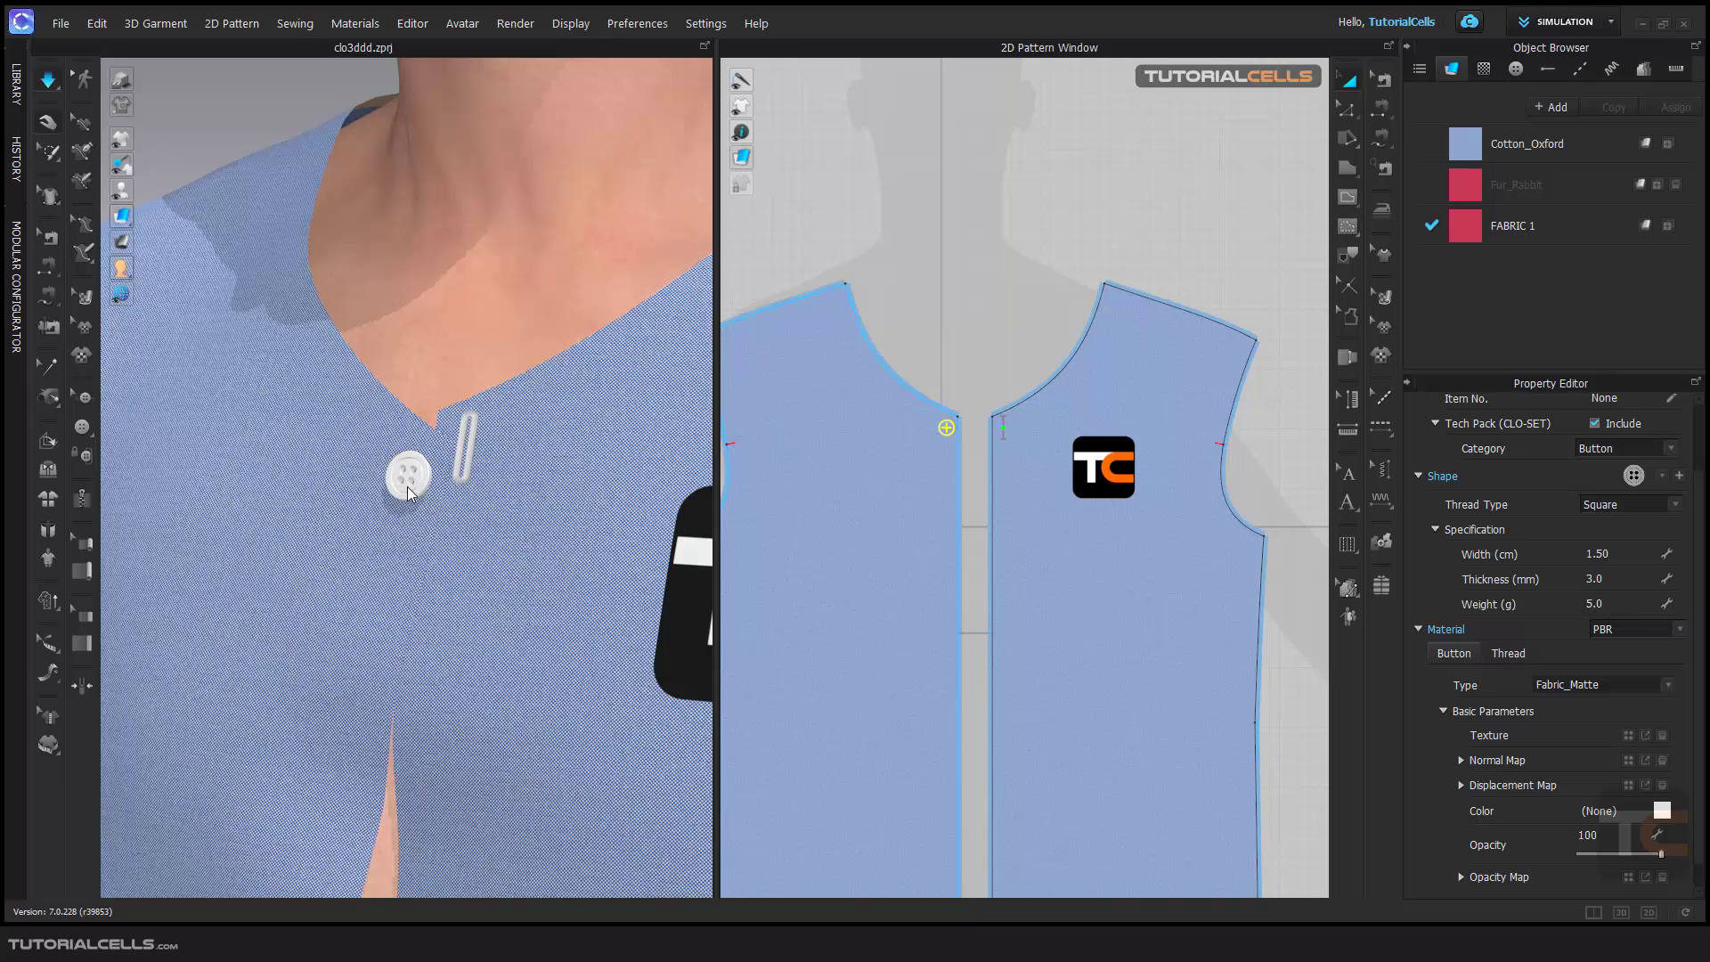
pyautogui.click(401, 521)
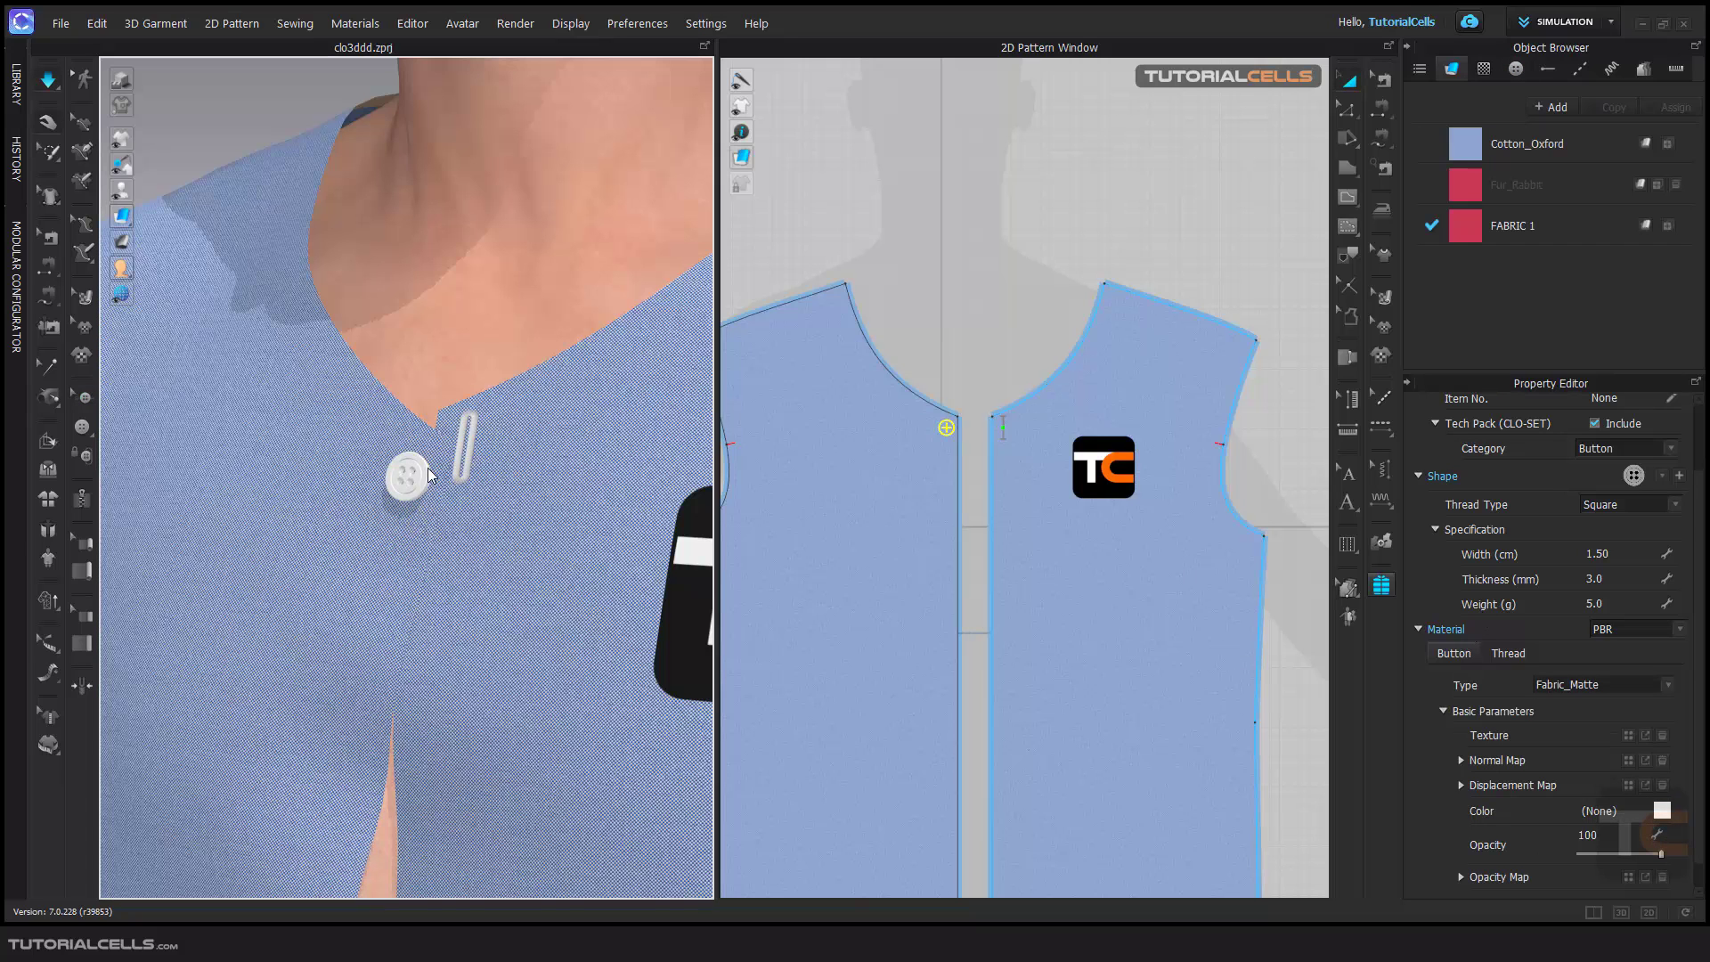
pyautogui.click(415, 525)
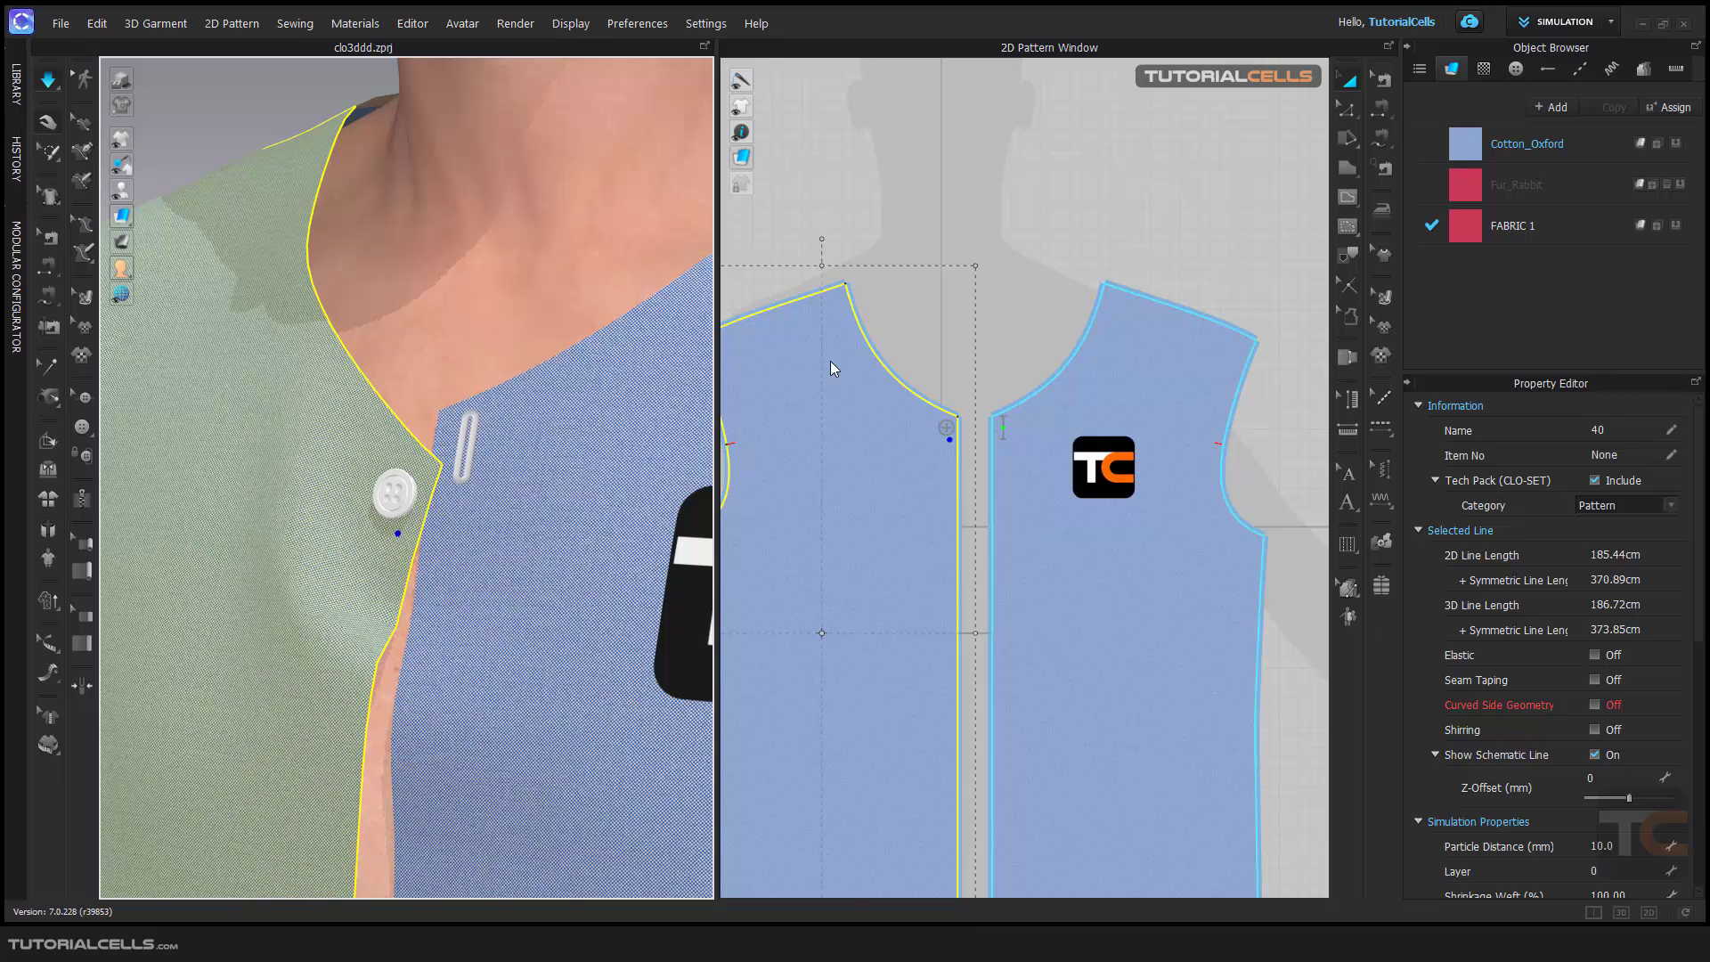
# - Reselect the Default Button style and try a weight of 50 g during simulation
pyautogui.click(1515, 70)
pyautogui.click(1502, 135)
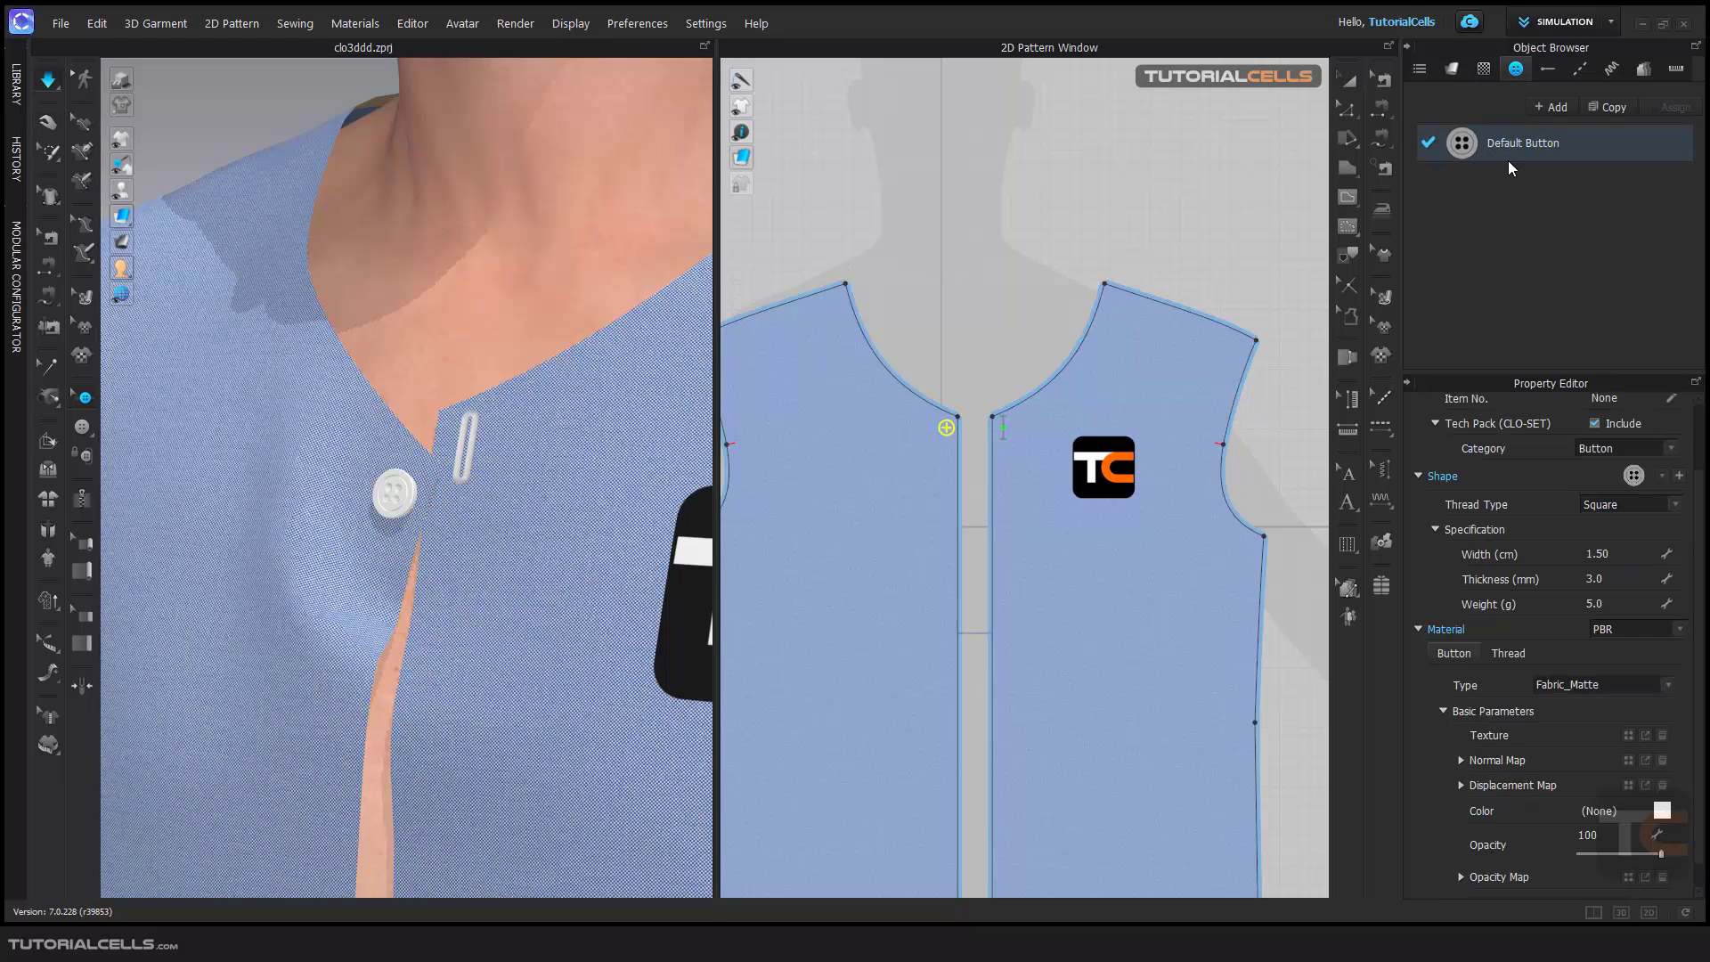
pyautogui.doubleClick(1609, 602)
pyautogui.write('50')
pyautogui.press('Return')
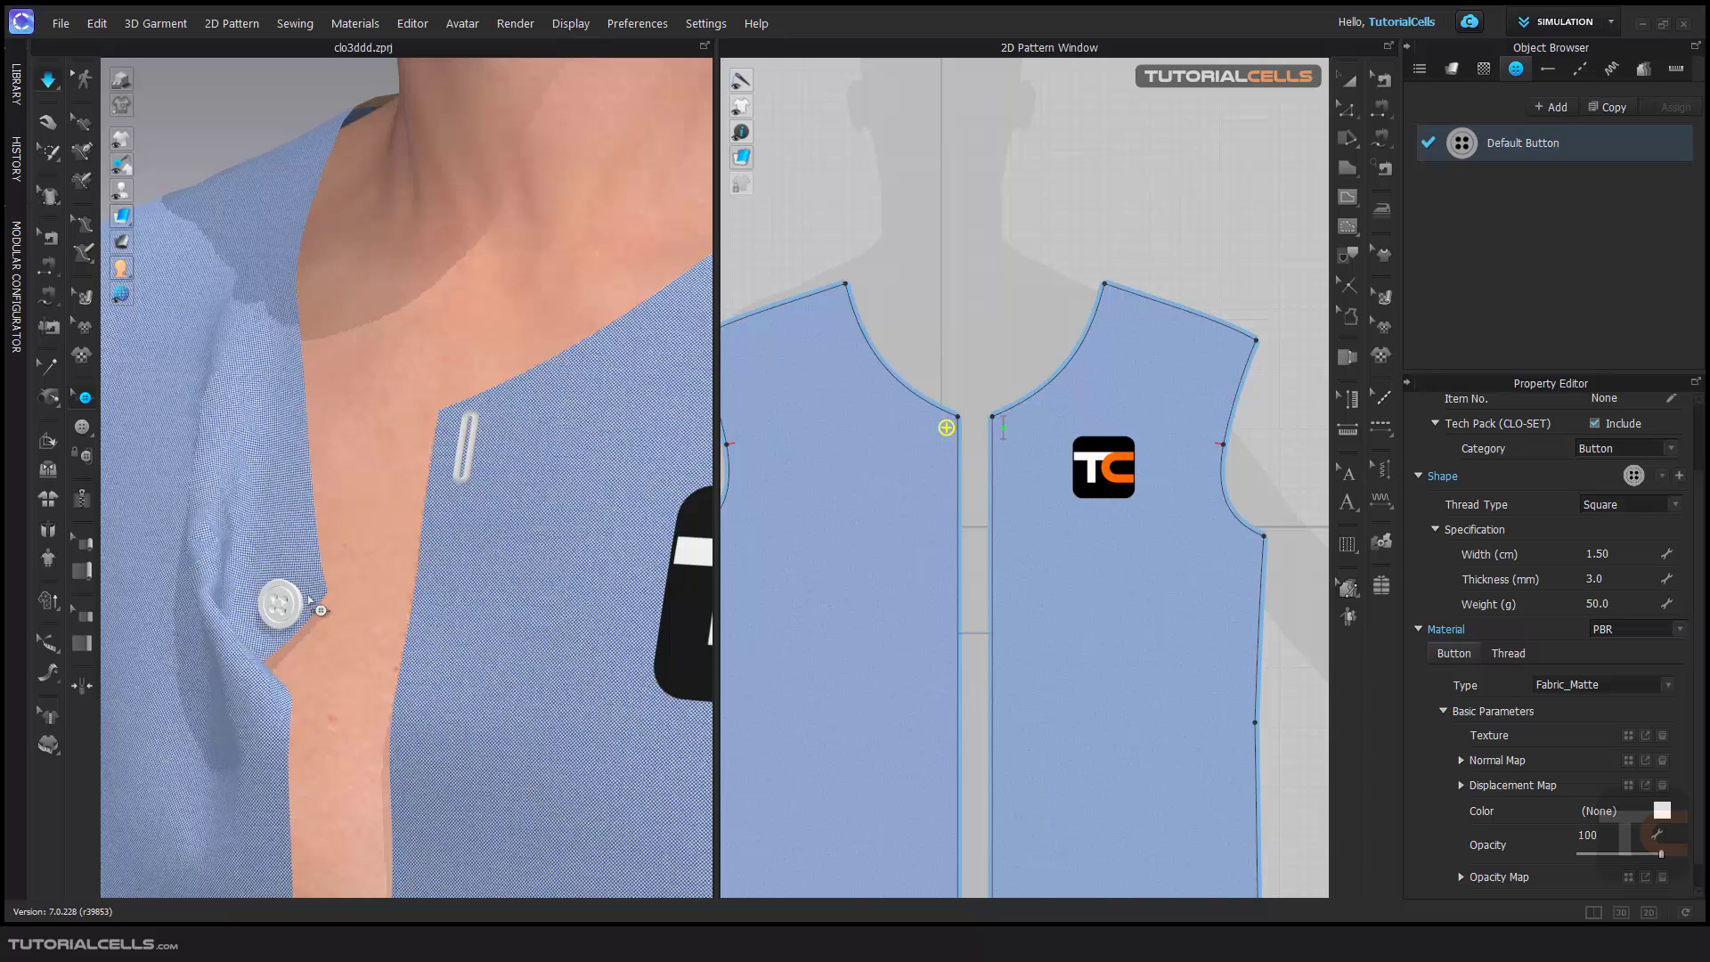
# - Try a weight of 1 g for the Default Button style and observe the shirt front
pyautogui.doubleClick(1586, 605)
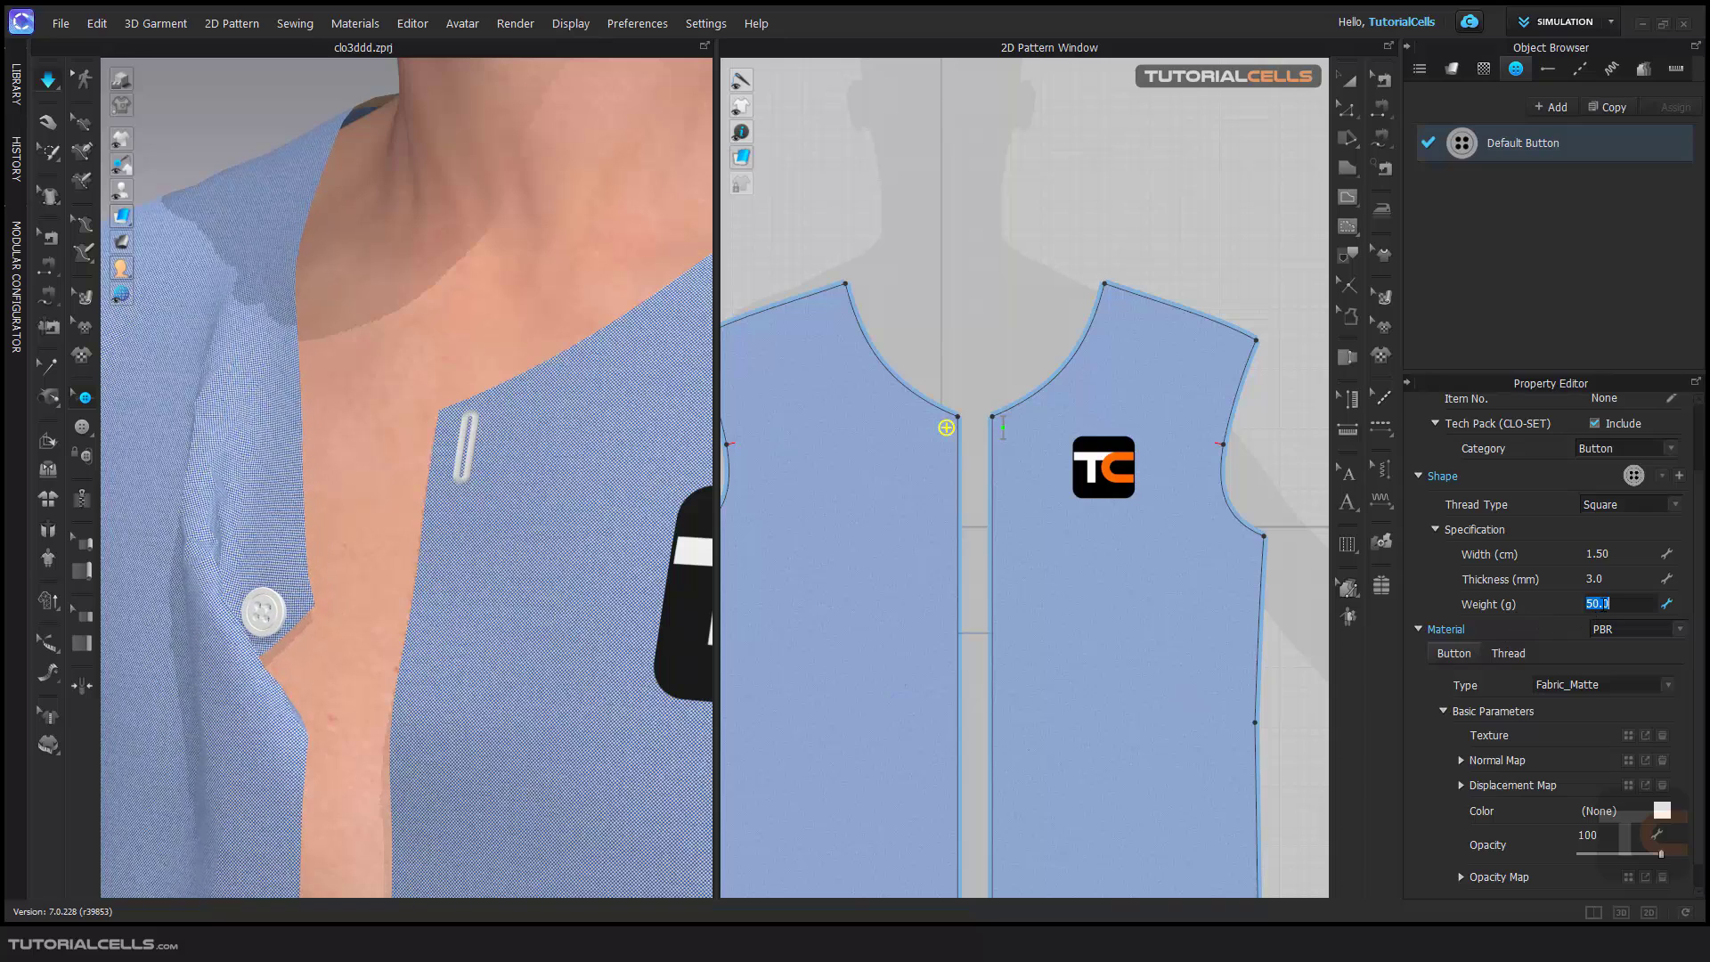
pyautogui.write('1')
pyautogui.press('Return')
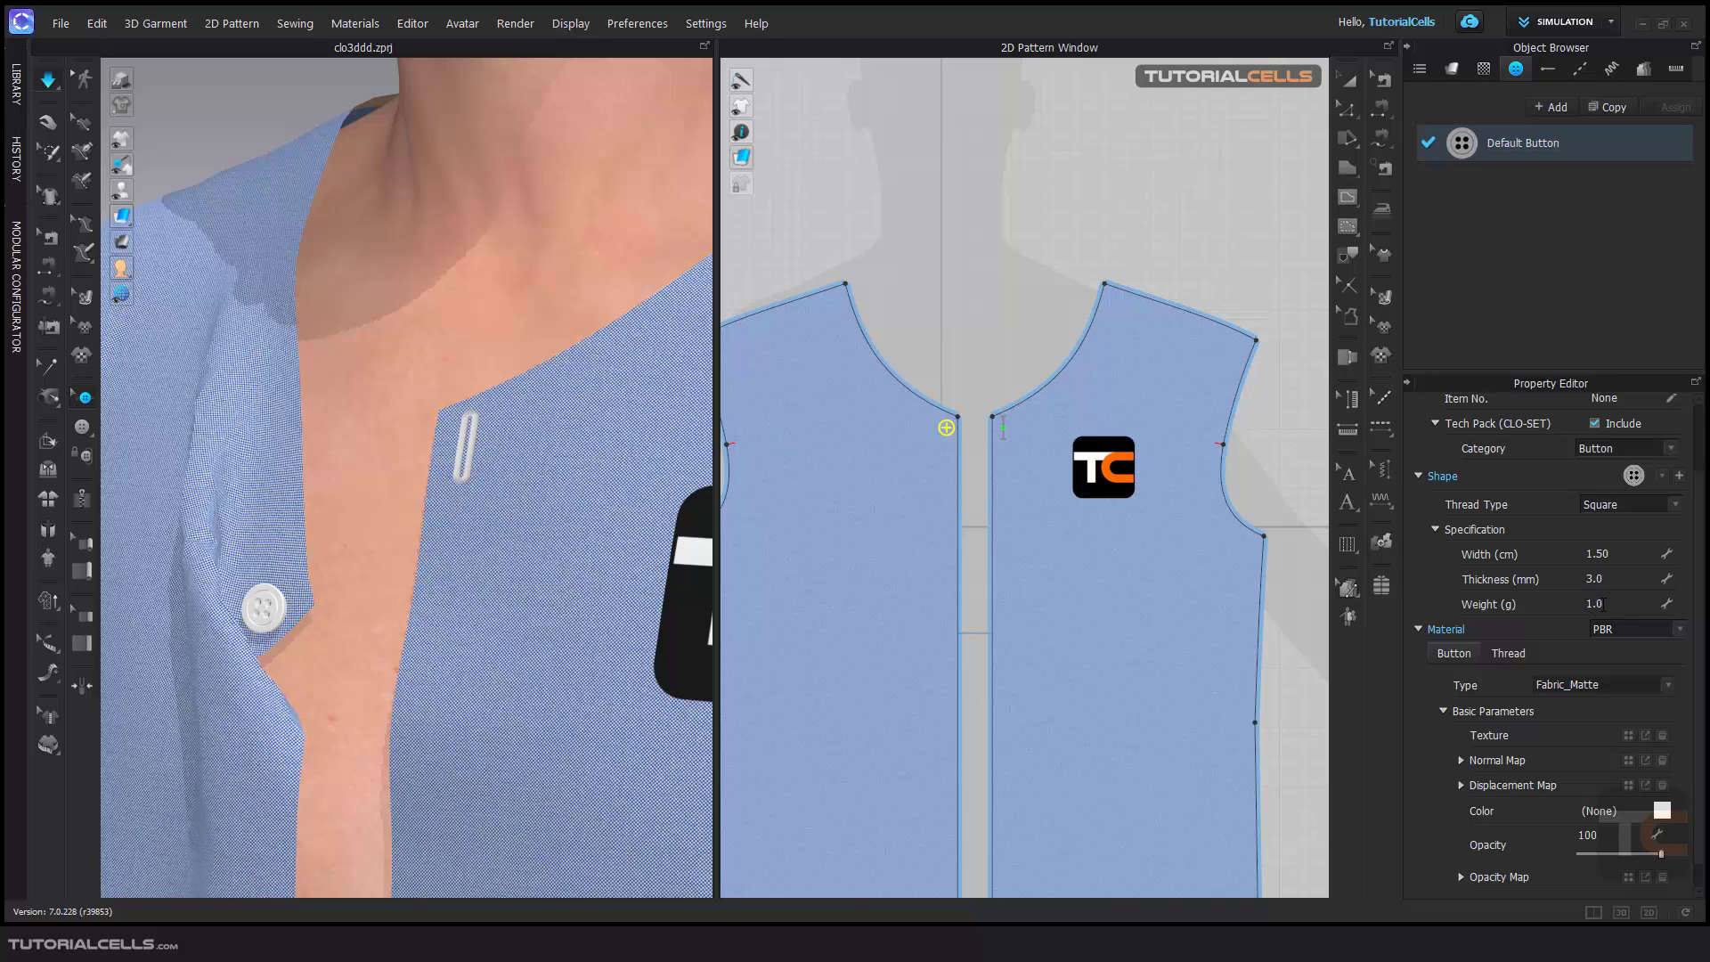
pyautogui.click(369, 532)
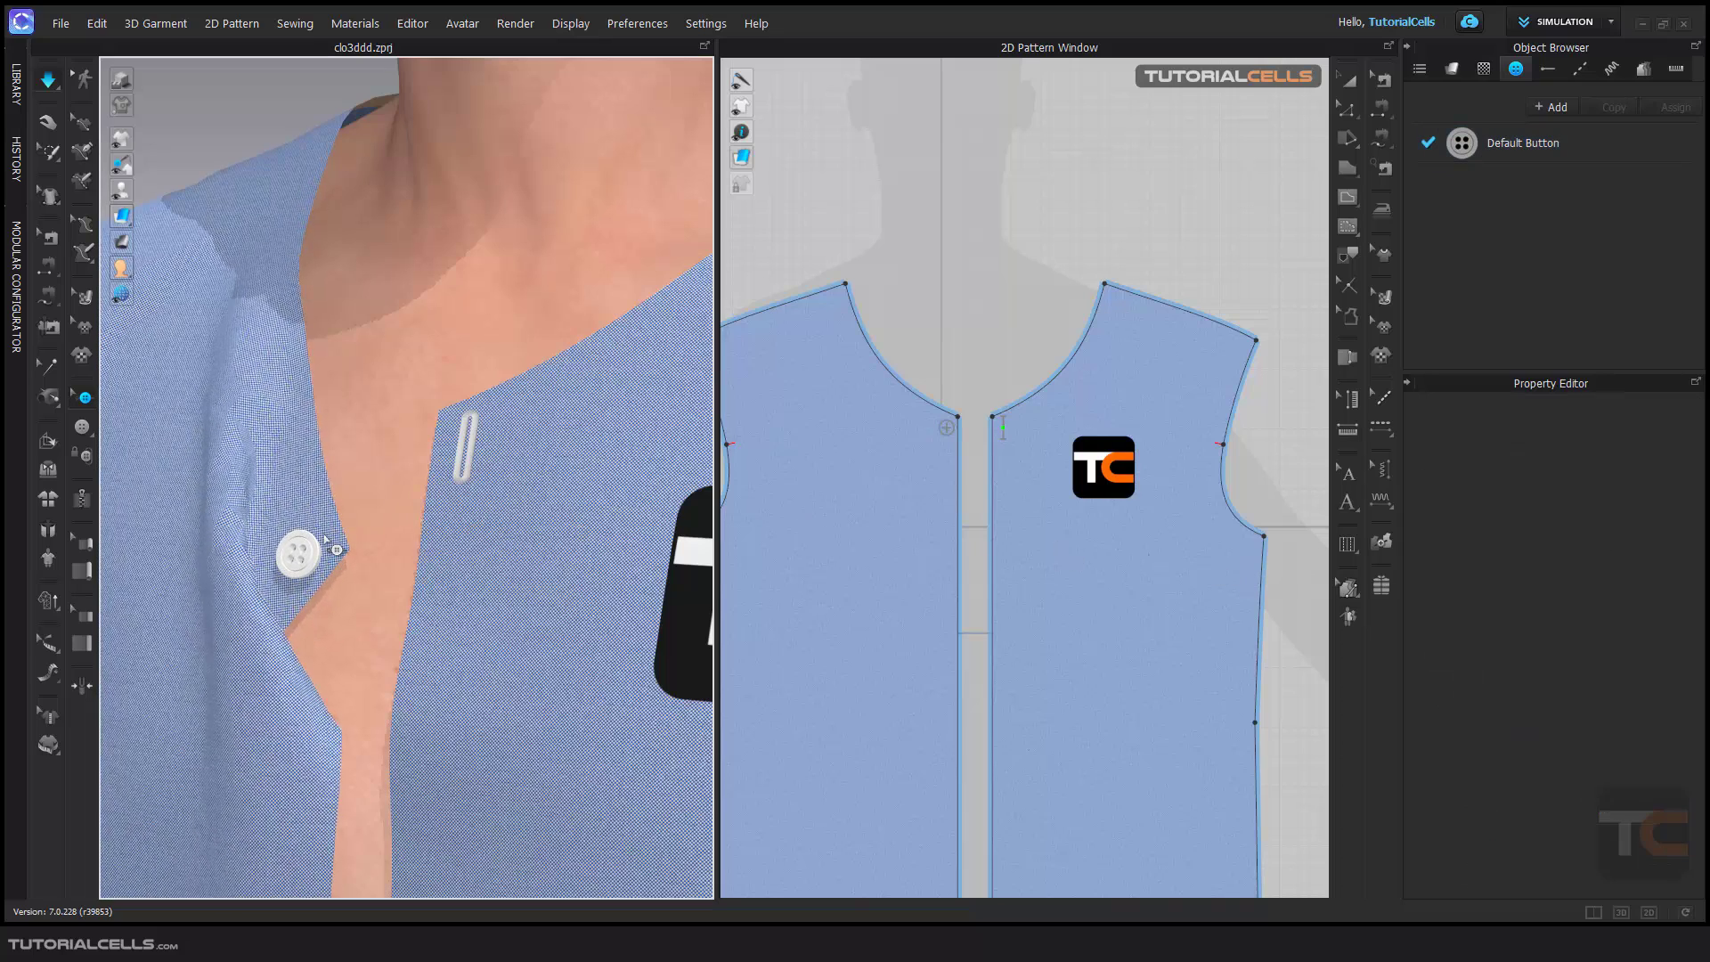
# - Undo the last button weight changes and bring the sagging shirt front back up beside the buttonhole
pyautogui.hotkey('ctrl', 'a')
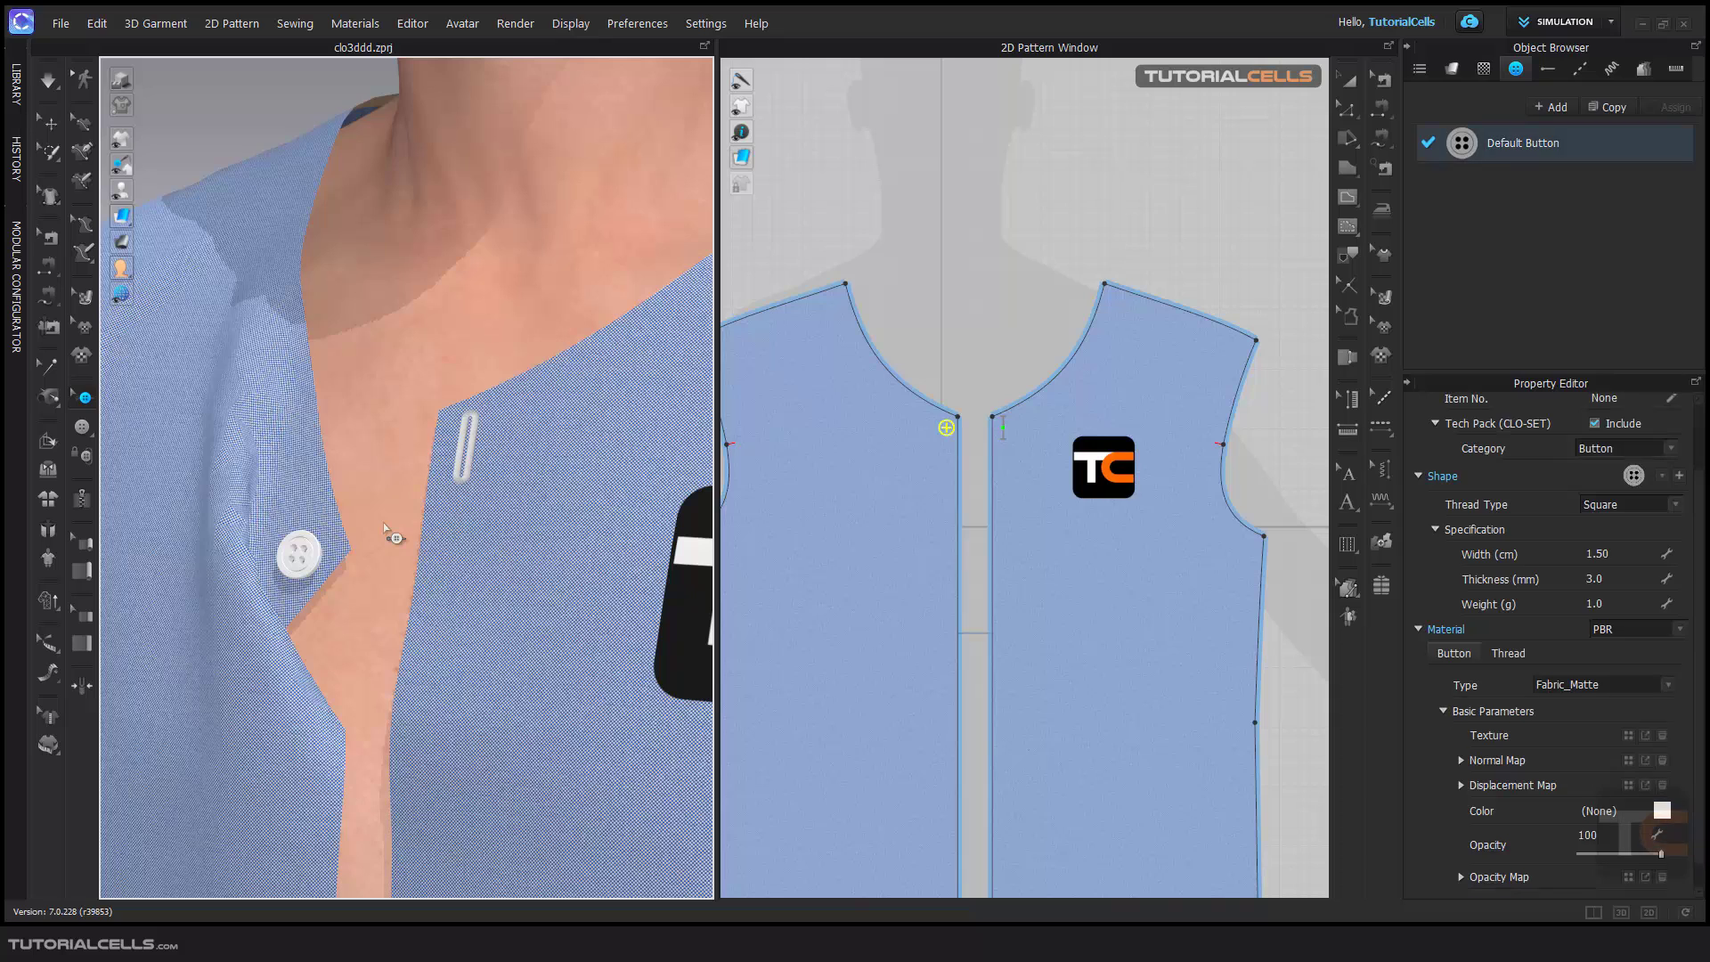
pyautogui.click(385, 527)
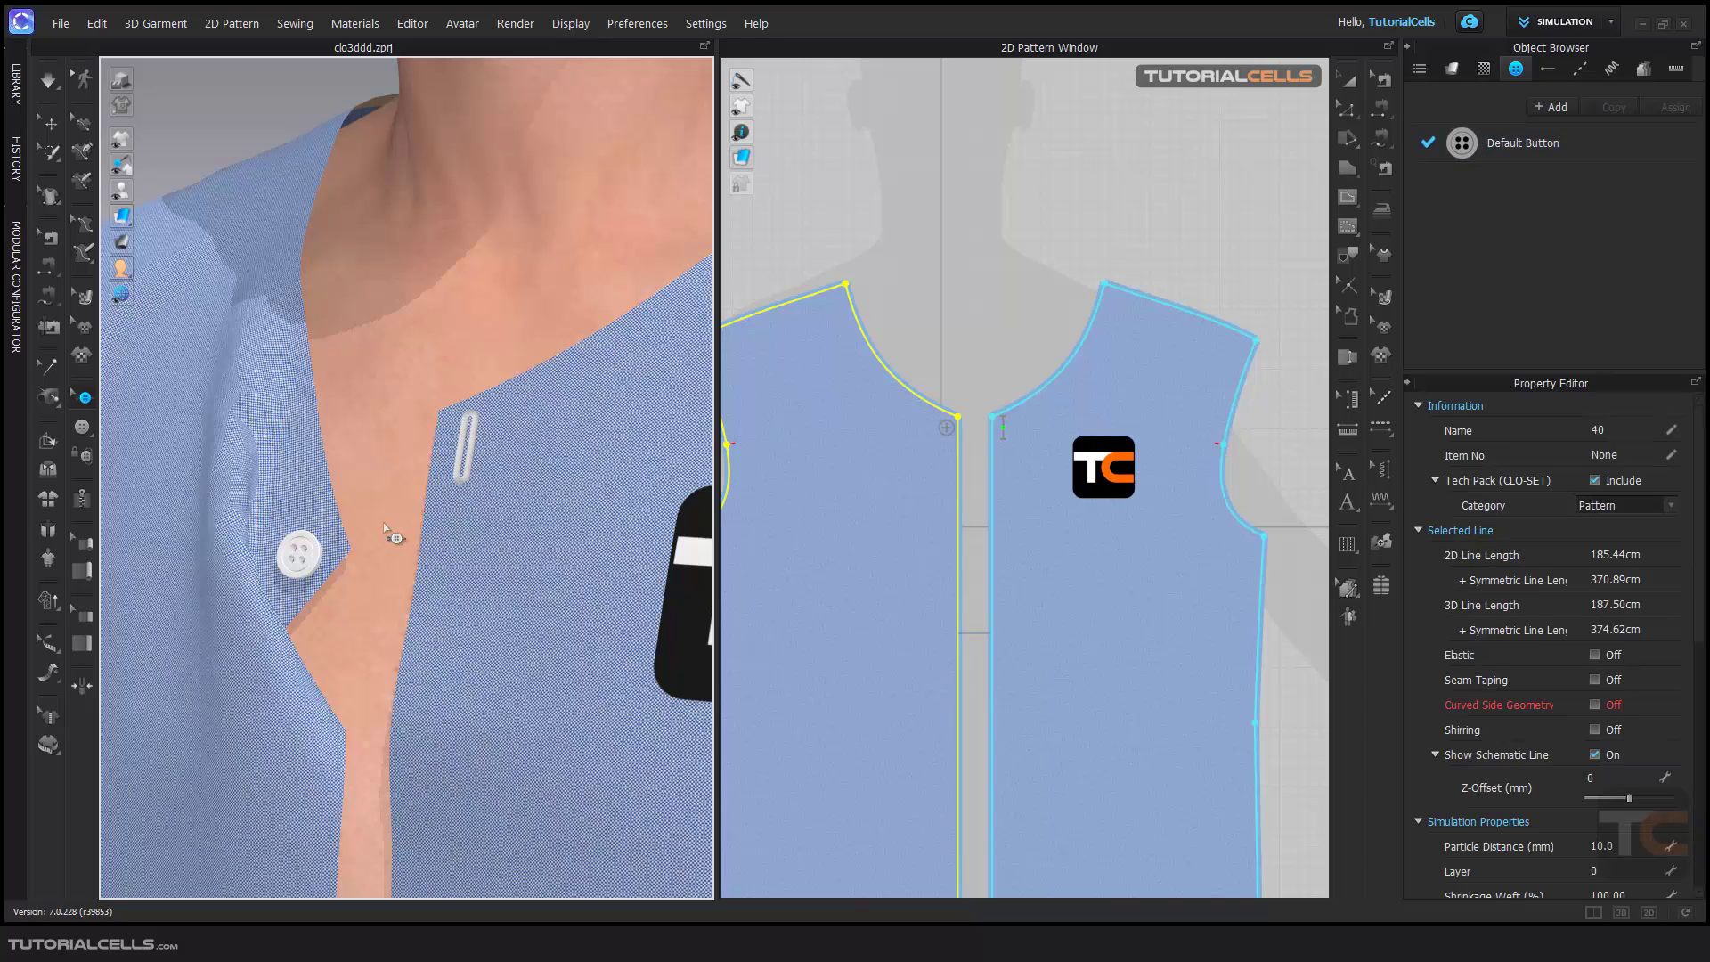
pyautogui.hotkey('ctrl', 'a')
pyautogui.press('Escape')
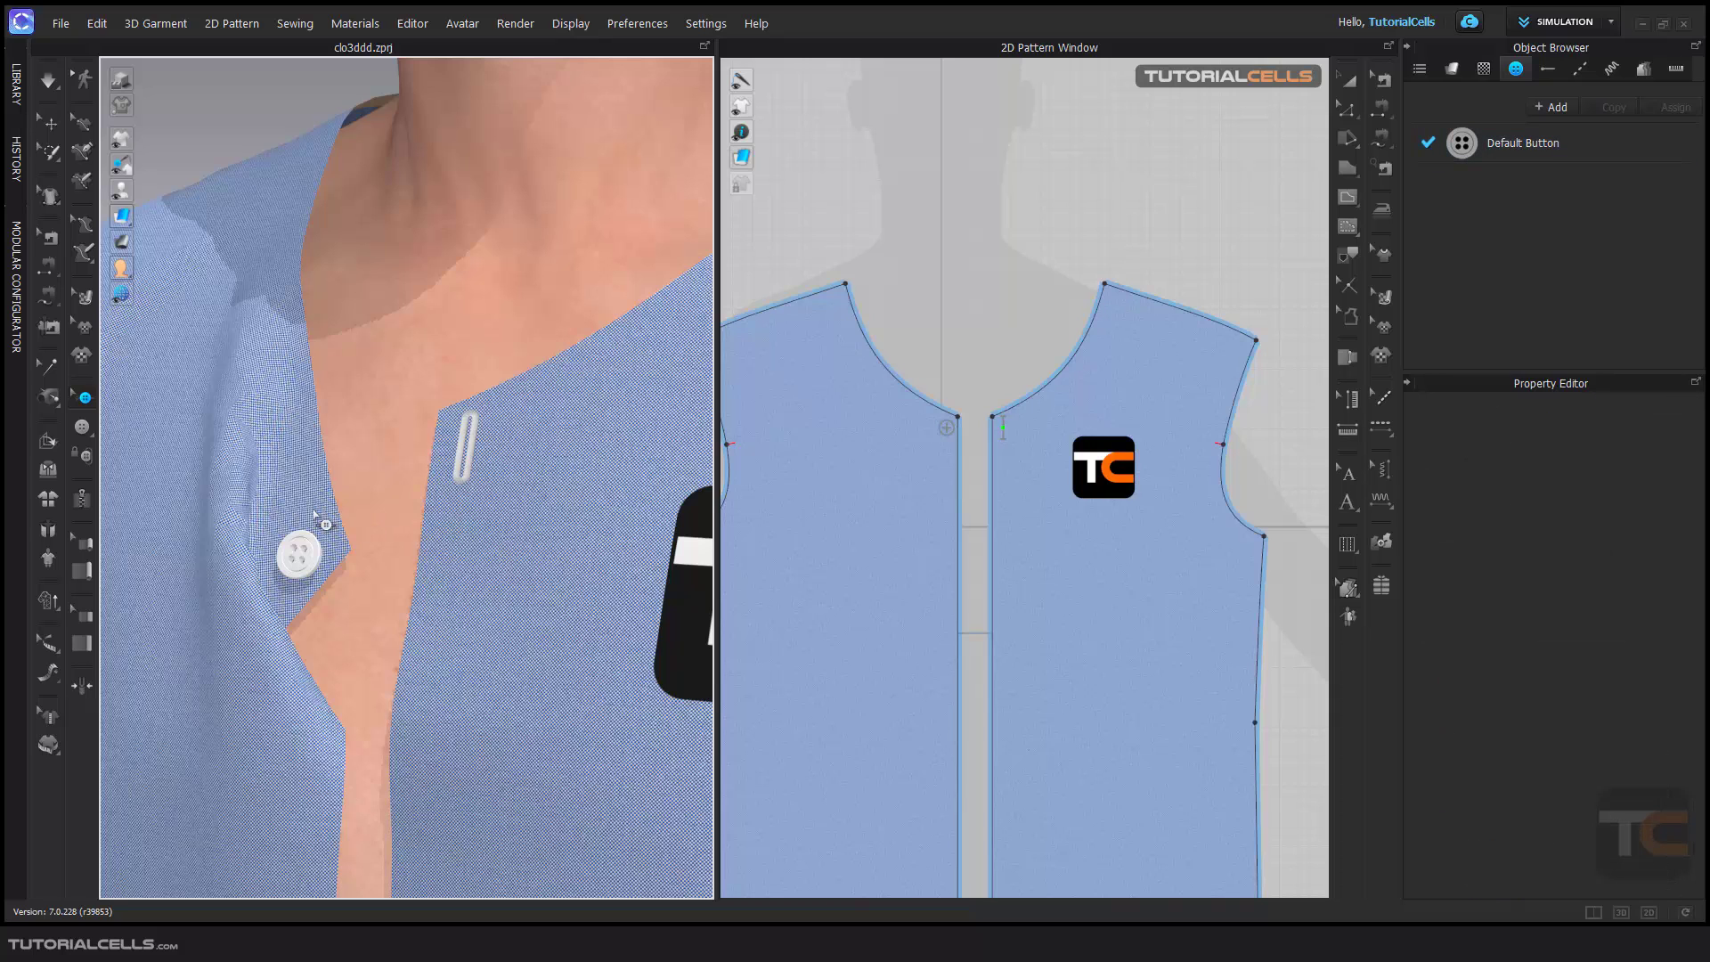
pyautogui.press('q')
pyautogui.moveTo(357, 508); pyautogui.dragTo(424, 409)
pyautogui.press('b')
pyautogui.moveTo(401, 456); pyautogui.dragTo(313, 460, button='right')
pyautogui.press('0')
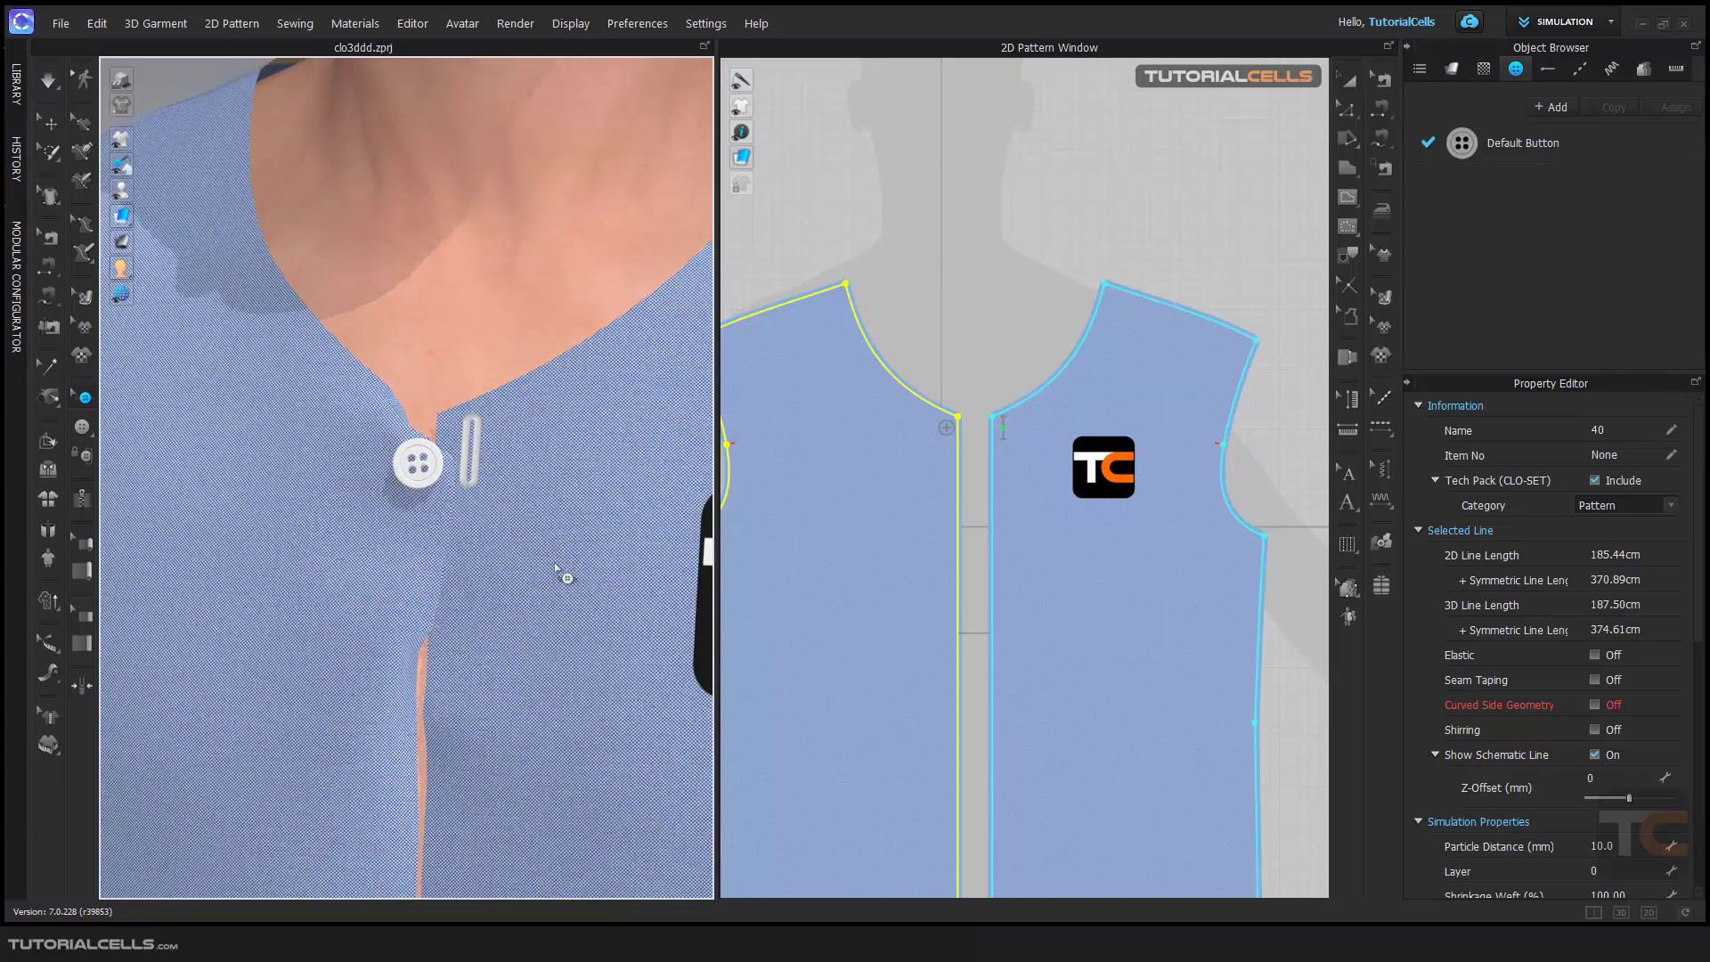
# - Examine the material types available for the Default Button style without changing the current one
pyautogui.scroll(-5, 980, 435)
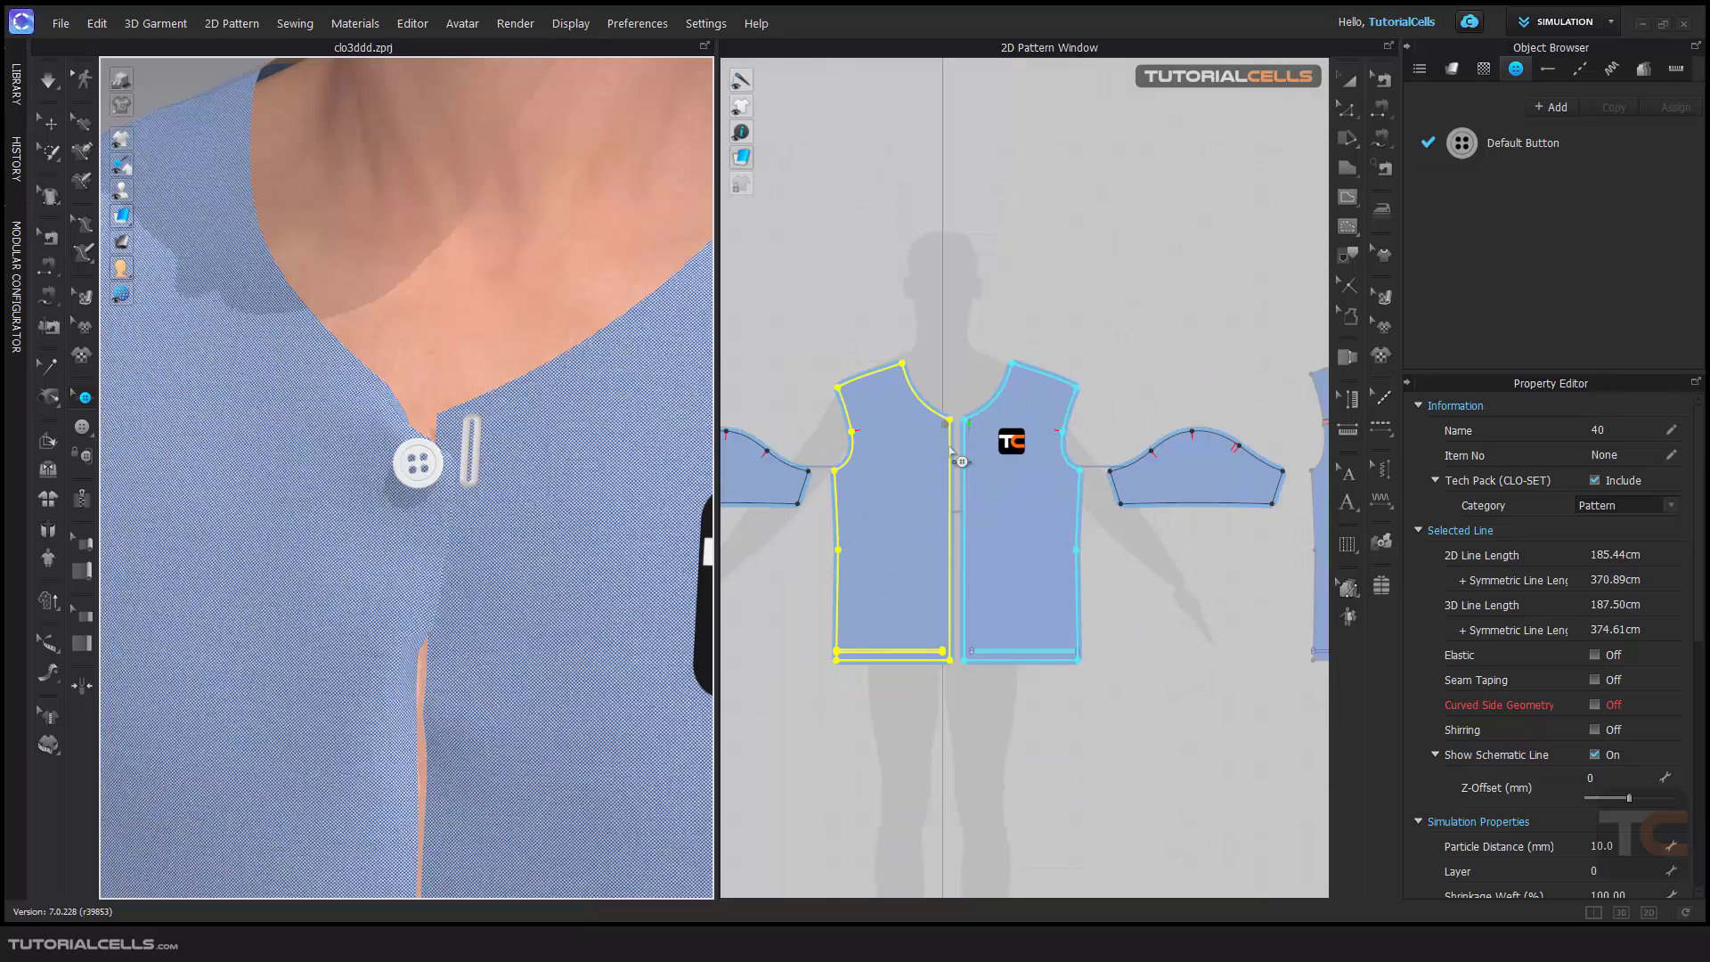
pyautogui.scroll(5, 985, 419)
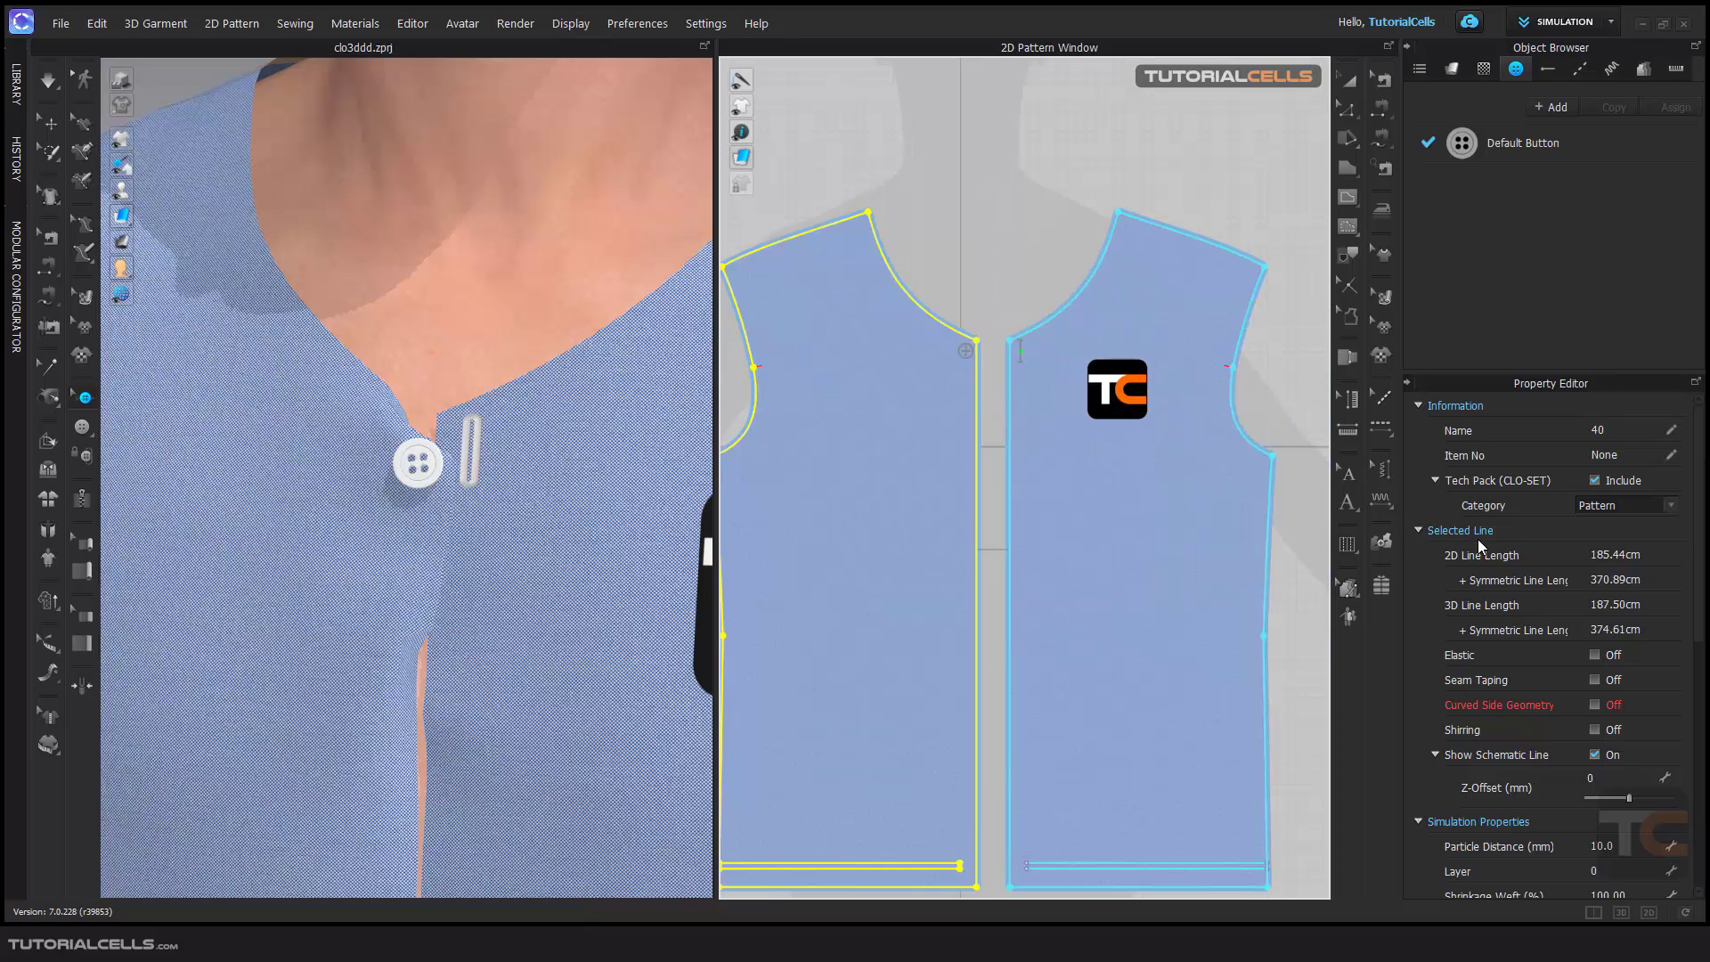
pyautogui.click(1539, 144)
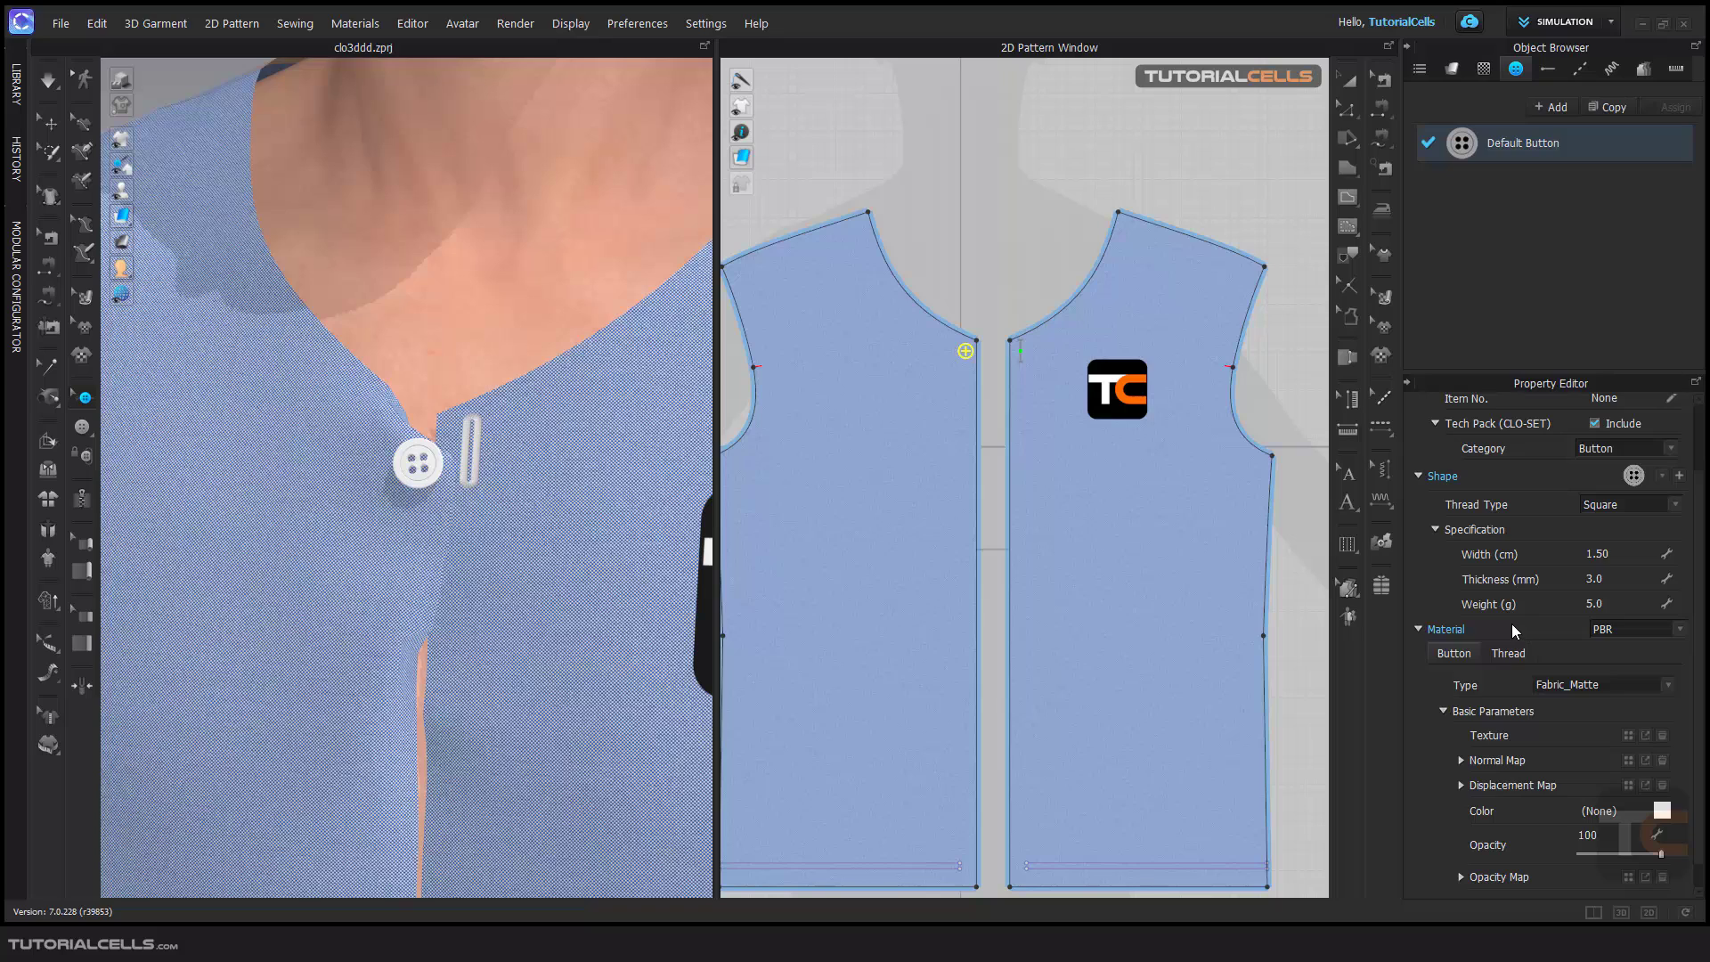
pyautogui.scroll(-1, 1703, 614)
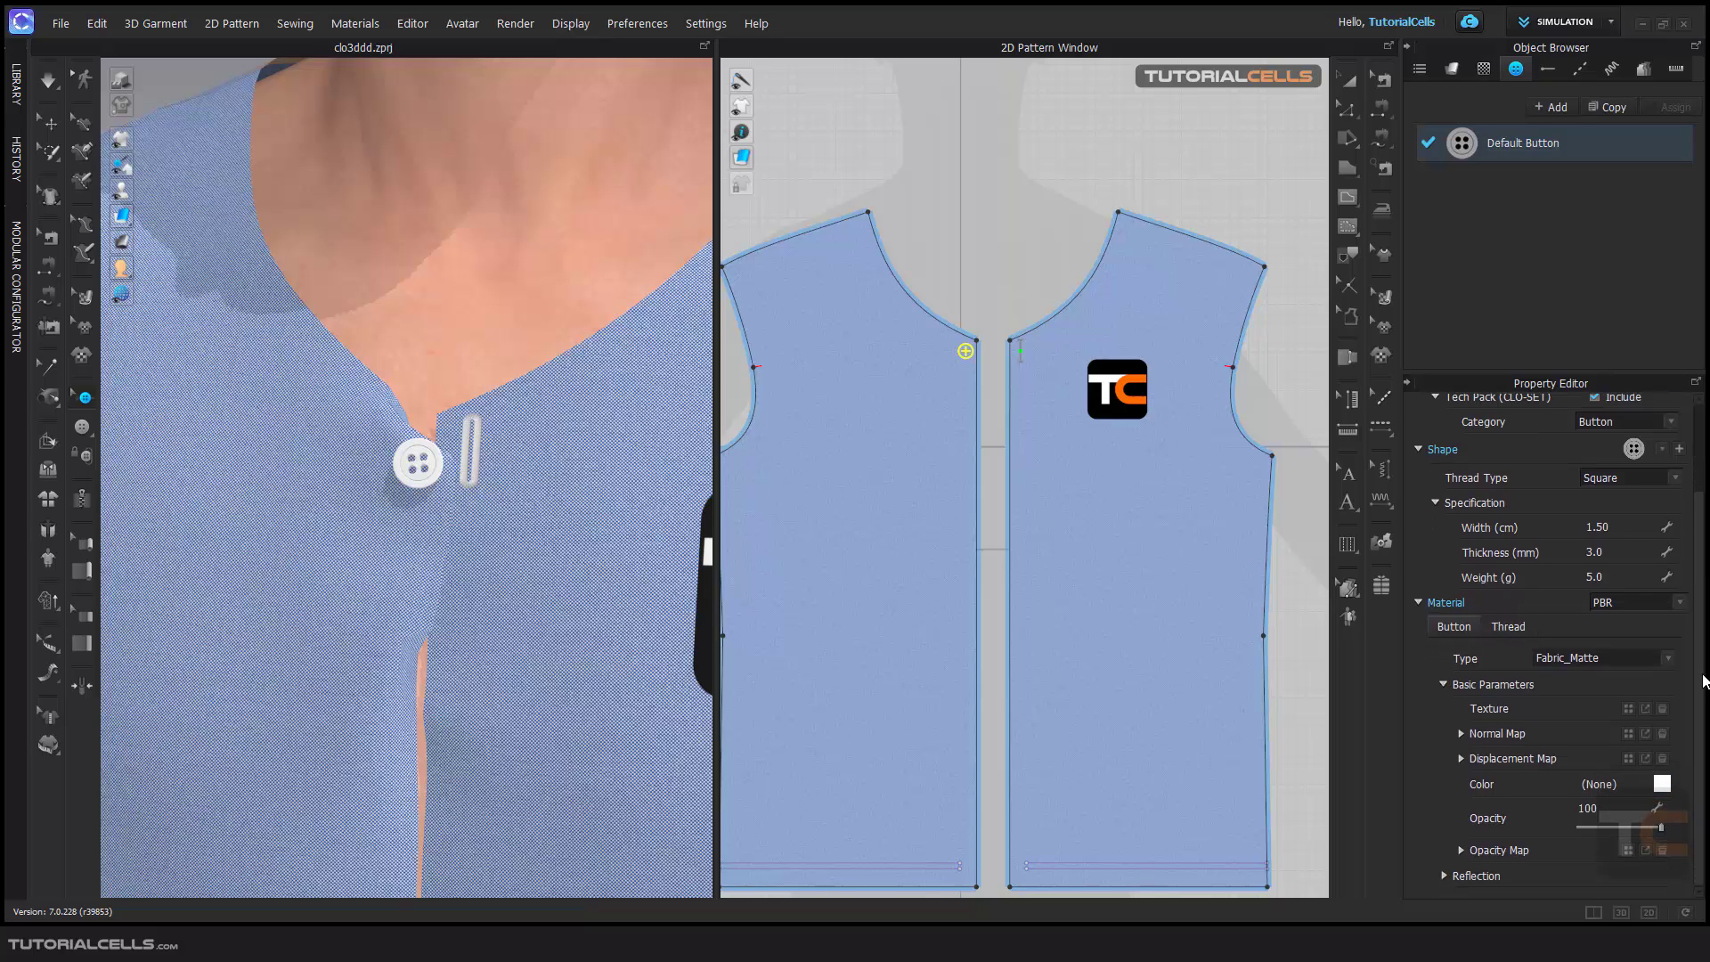
pyautogui.click(1680, 604)
pyautogui.click(1512, 605)
pyautogui.click(1600, 659)
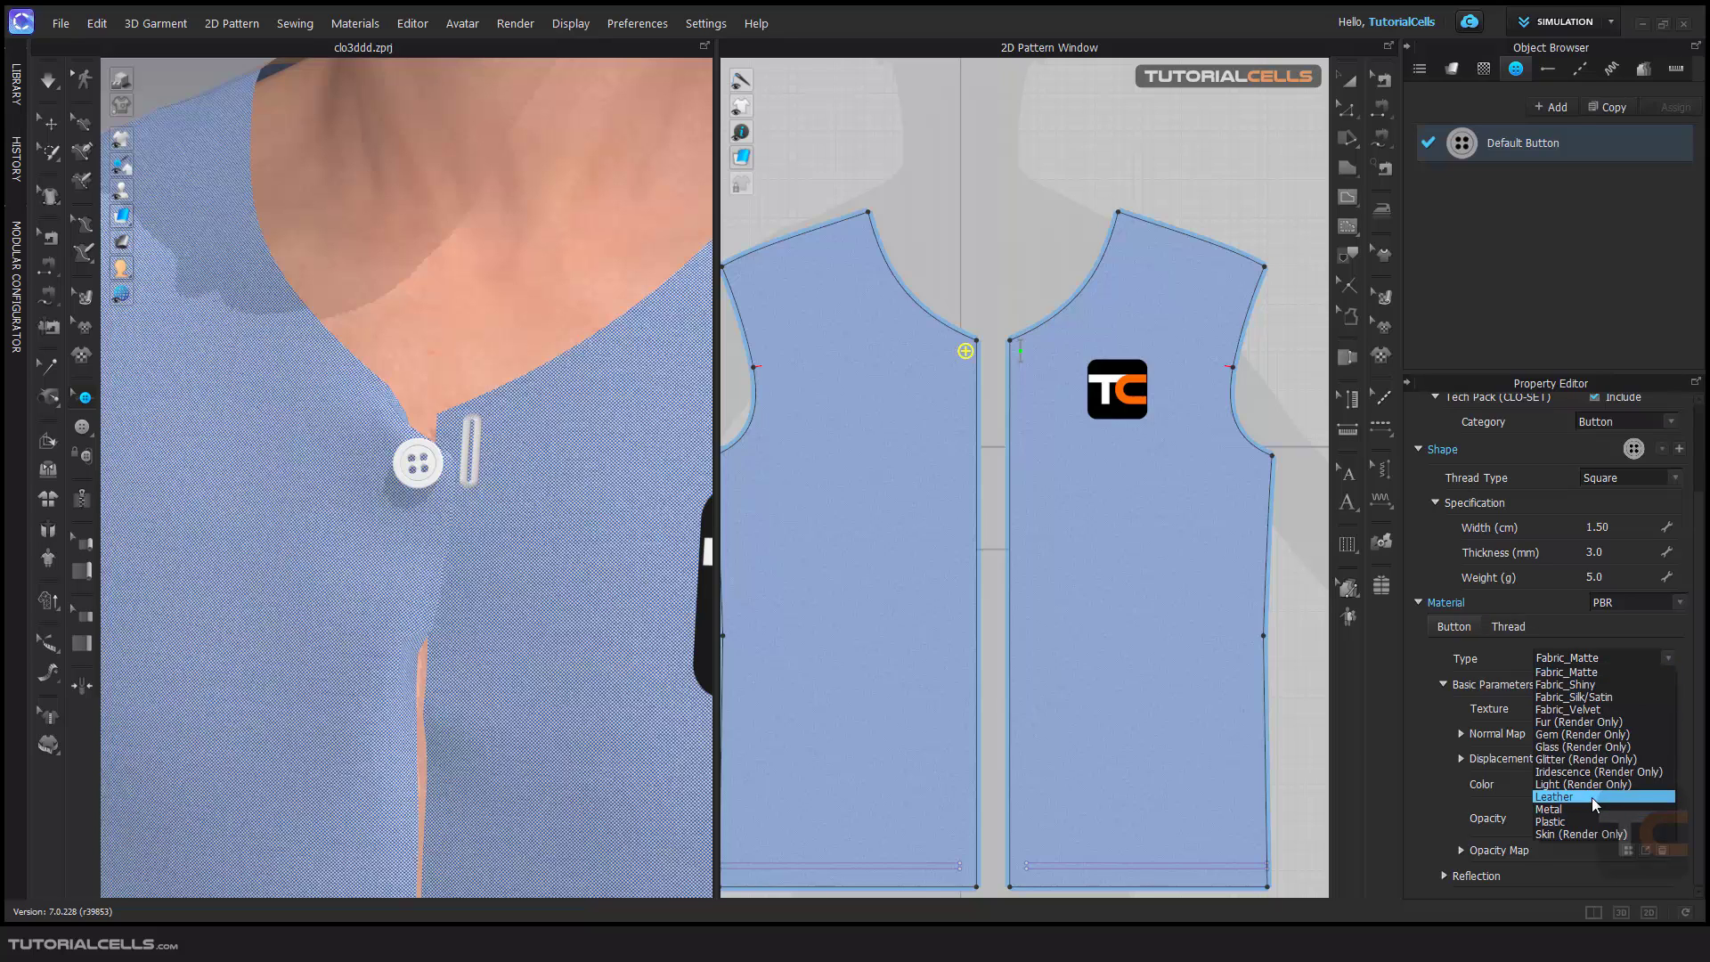
pyautogui.click(1385, 671)
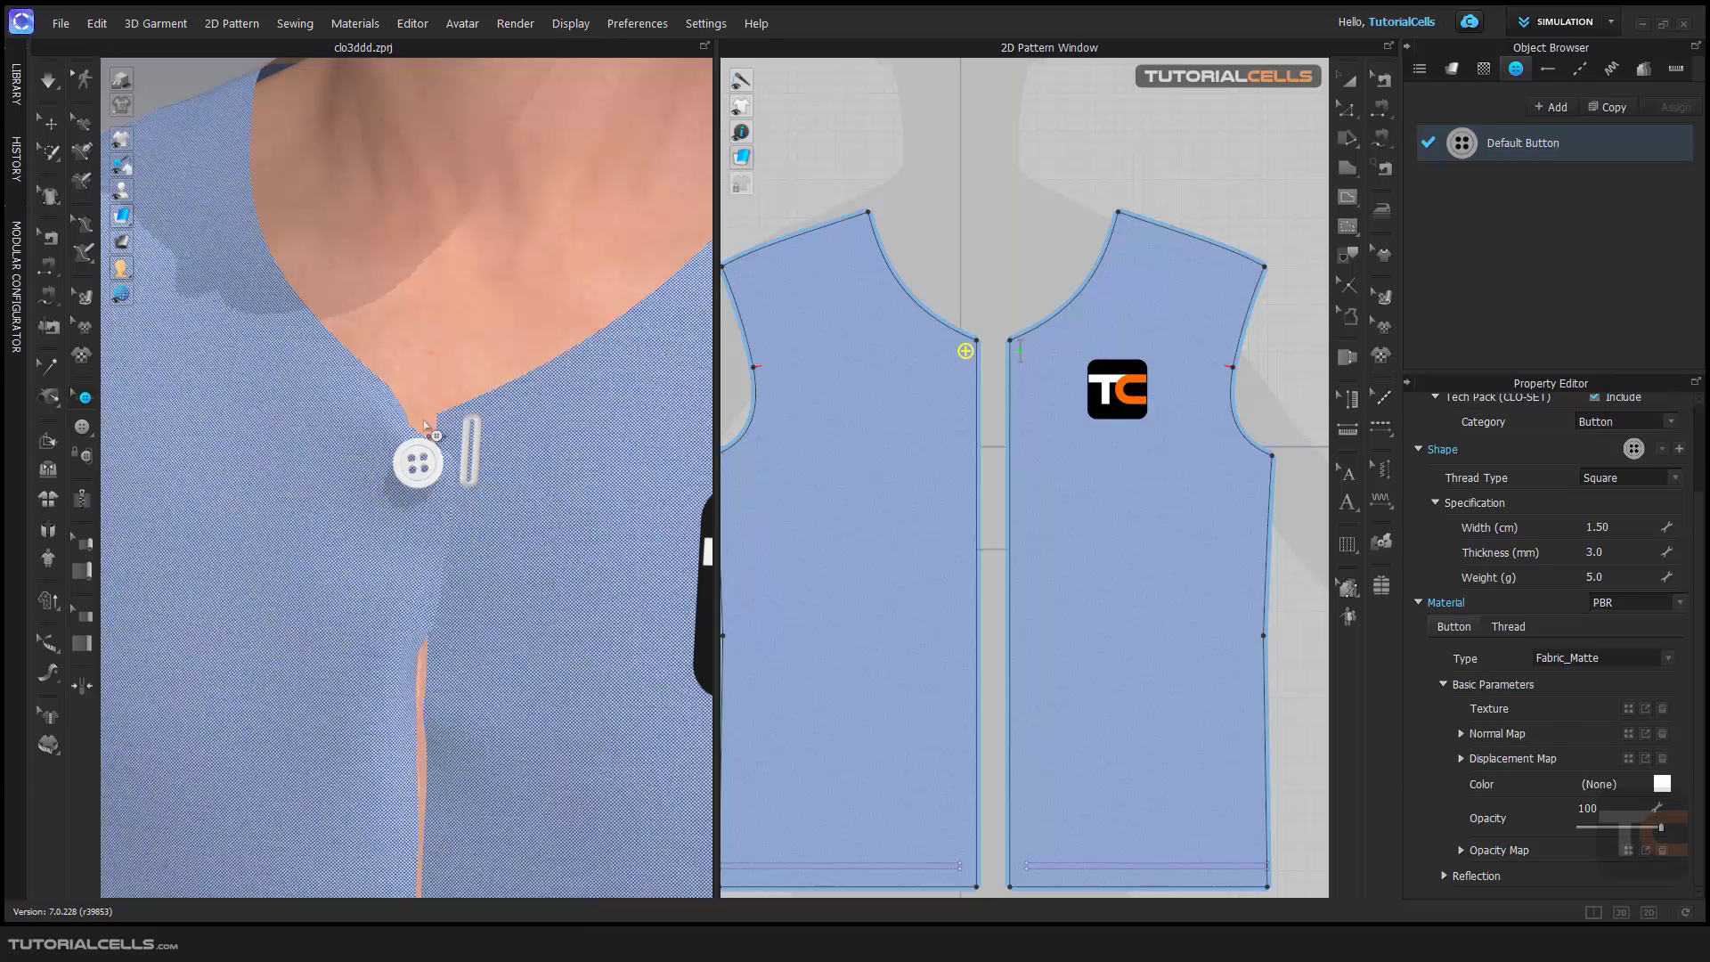
# - Set the Default Button style's button material type to Metal and inspect the button on the shirt
pyautogui.click(1663, 661)
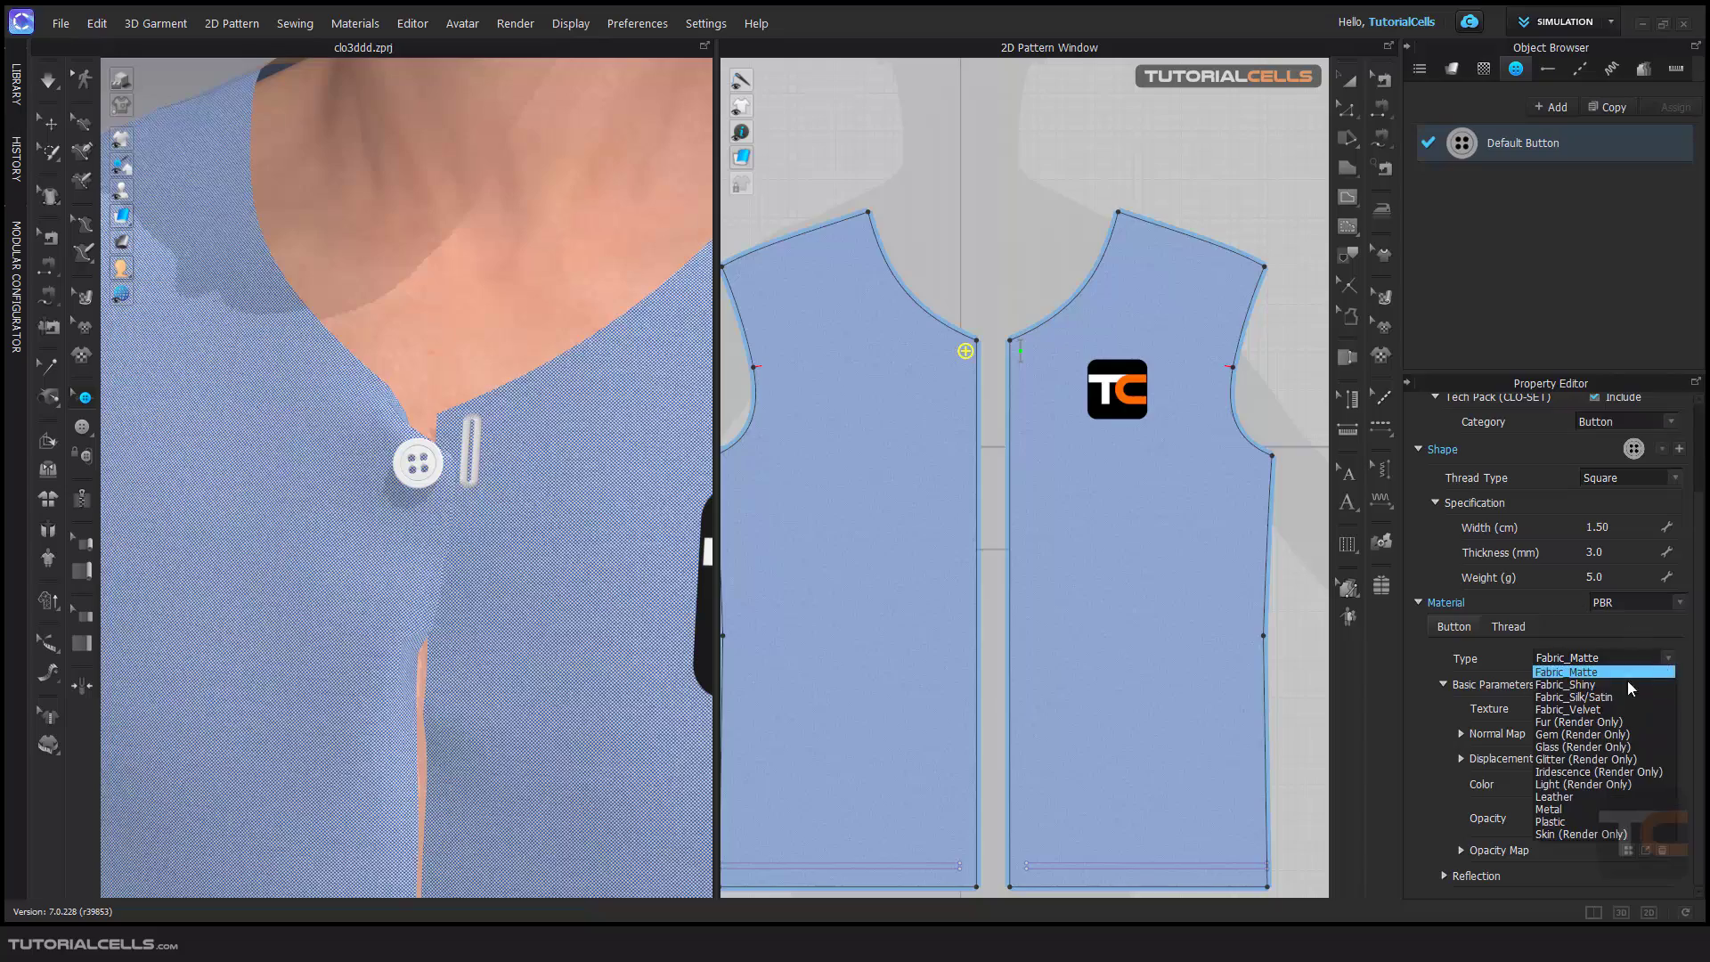
pyautogui.click(1560, 809)
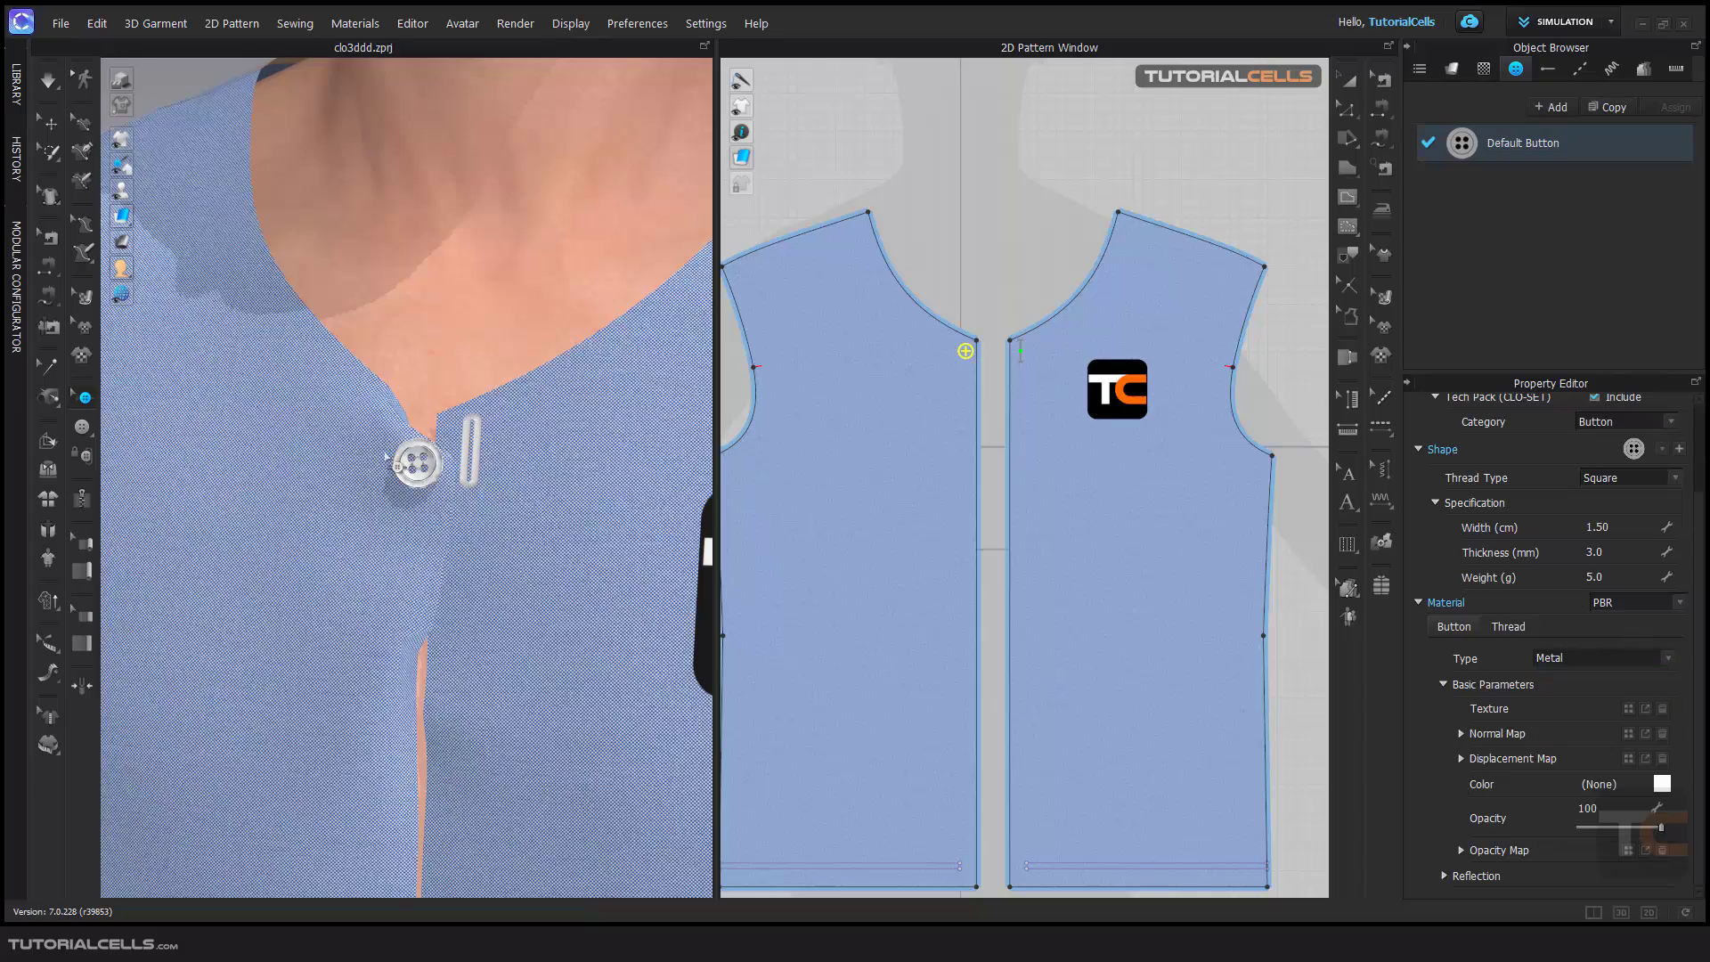
pyautogui.scroll(3, 419, 464)
pyautogui.moveTo(419, 463)
pyautogui.mouseDown(button='right')
pyautogui.moveTo(380, 416)
pyautogui.moveTo(439, 486)
pyautogui.mouseUp(button='right')
pyautogui.scroll(-3, 381, 416)
pyautogui.scroll(-2, 493, 597)
pyautogui.scroll(-1, 492, 596)
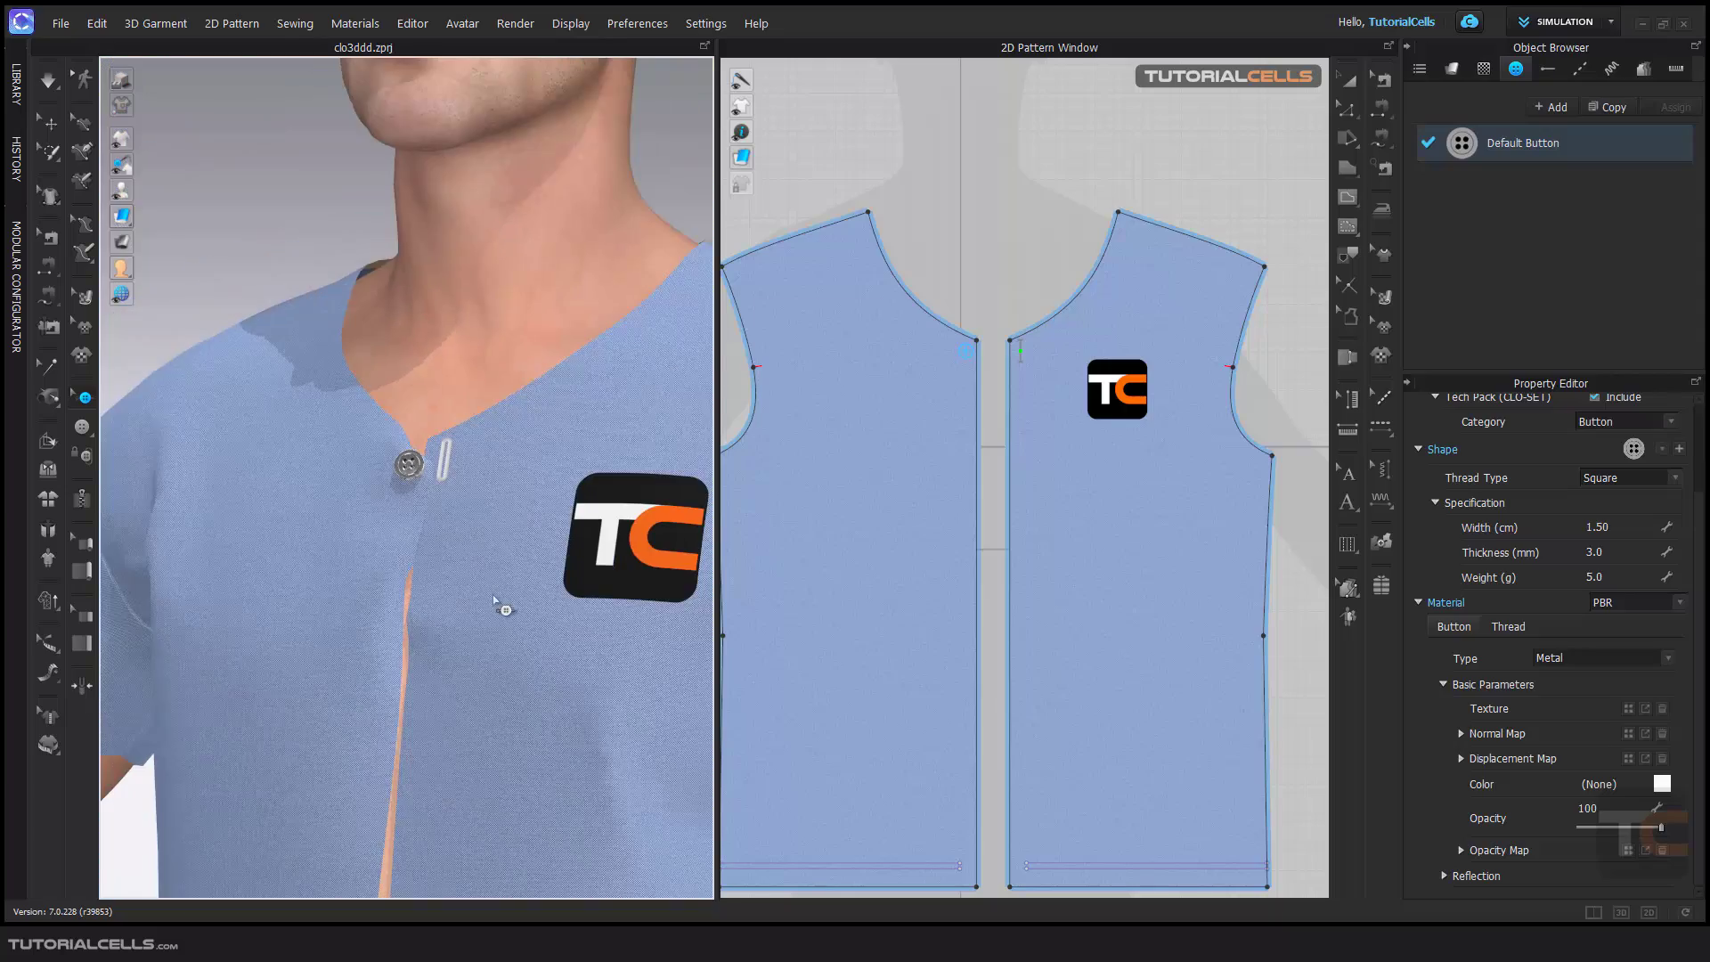
pyautogui.moveTo(499, 600); pyautogui.dragTo(494, 401, button='middle')
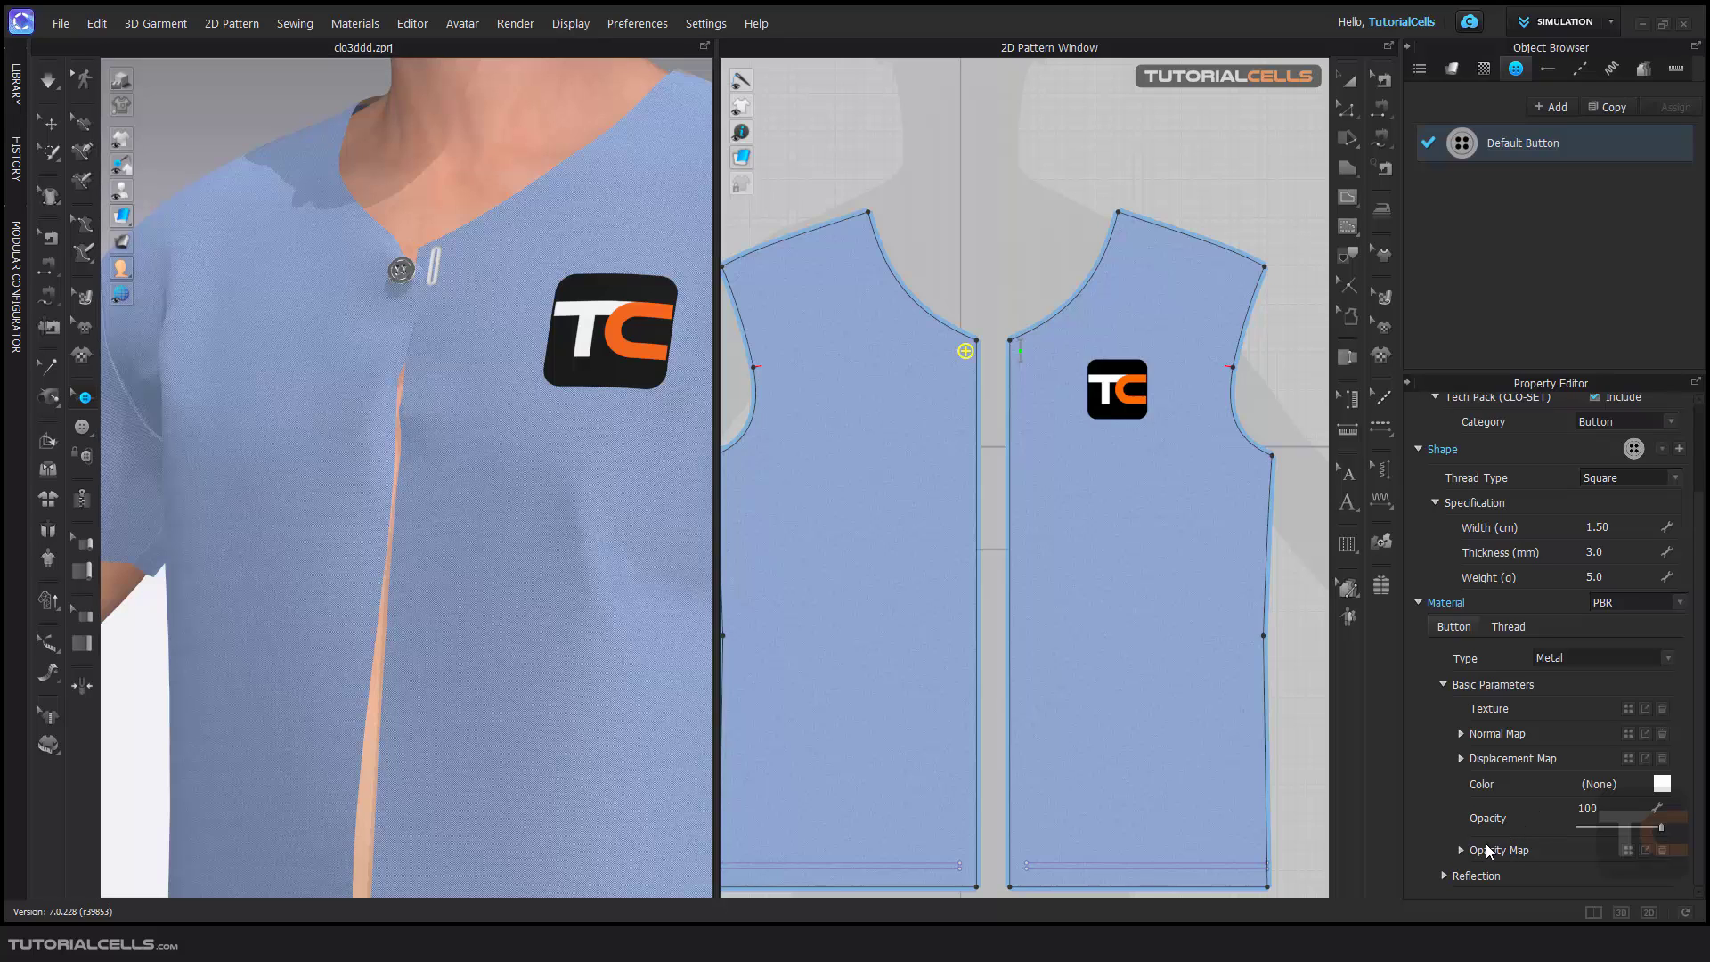
# - Turn off using the button's material for the thread, set the thread's material type to Leather and inspect it up close
pyautogui.click(1510, 632)
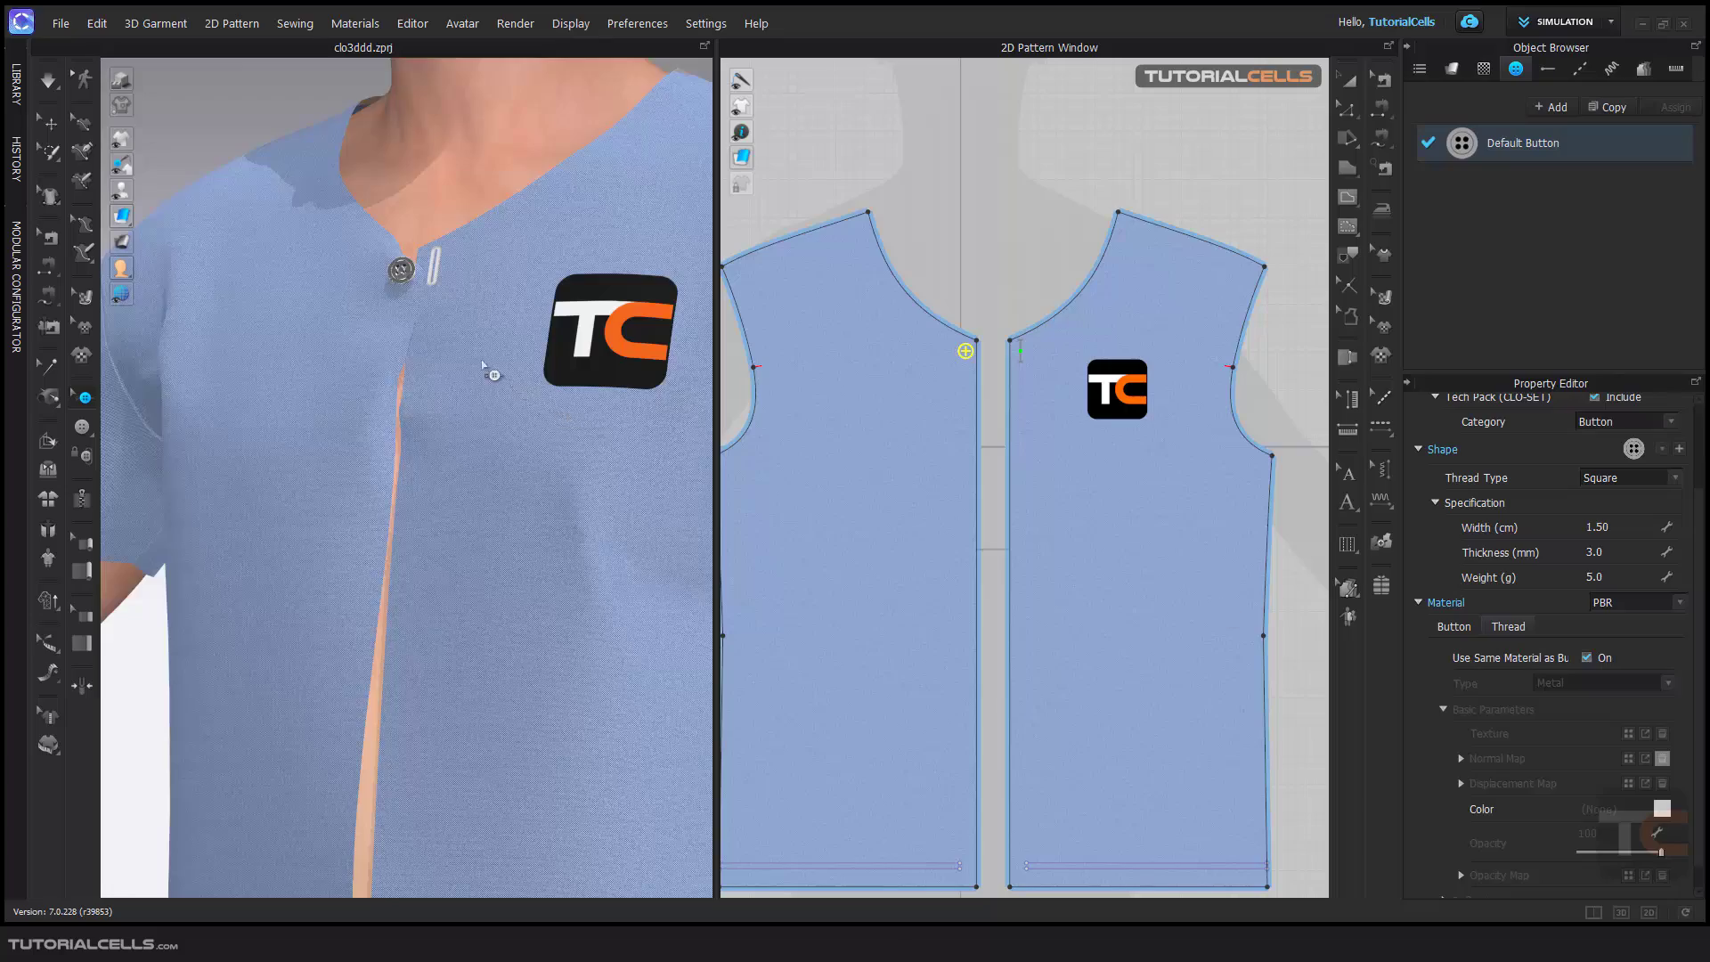
pyautogui.scroll(6, 493, 371)
pyautogui.scroll(3, 442, 392)
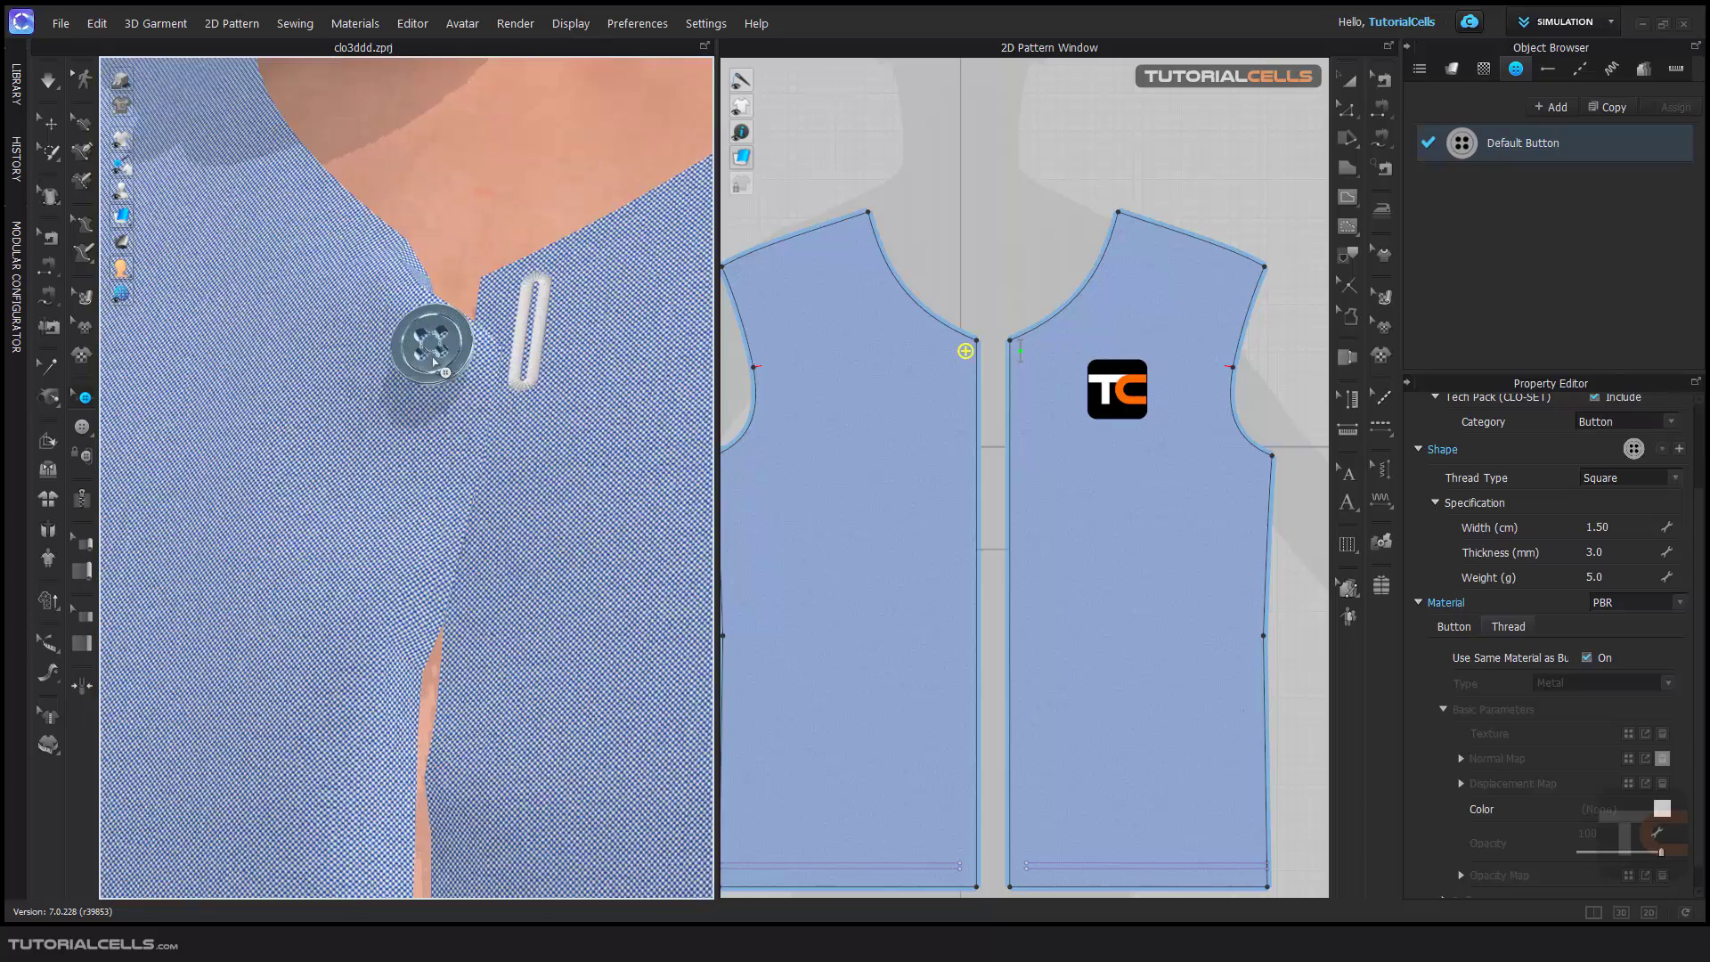
pyautogui.click(1586, 658)
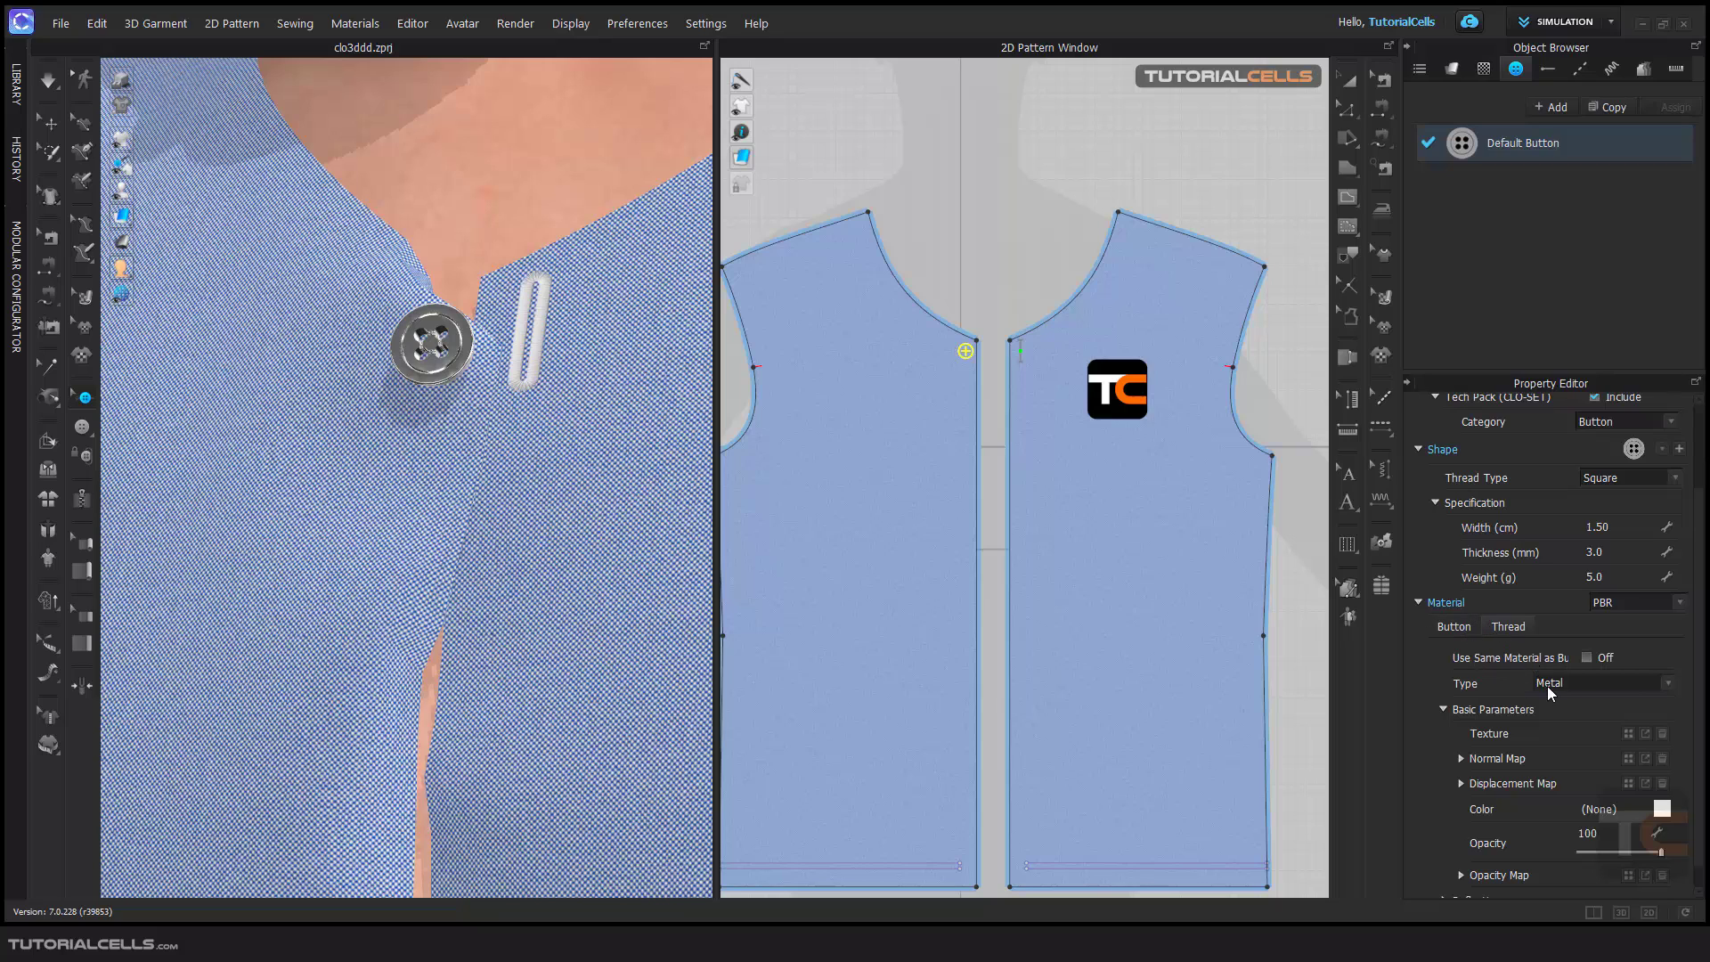
pyautogui.click(1667, 683)
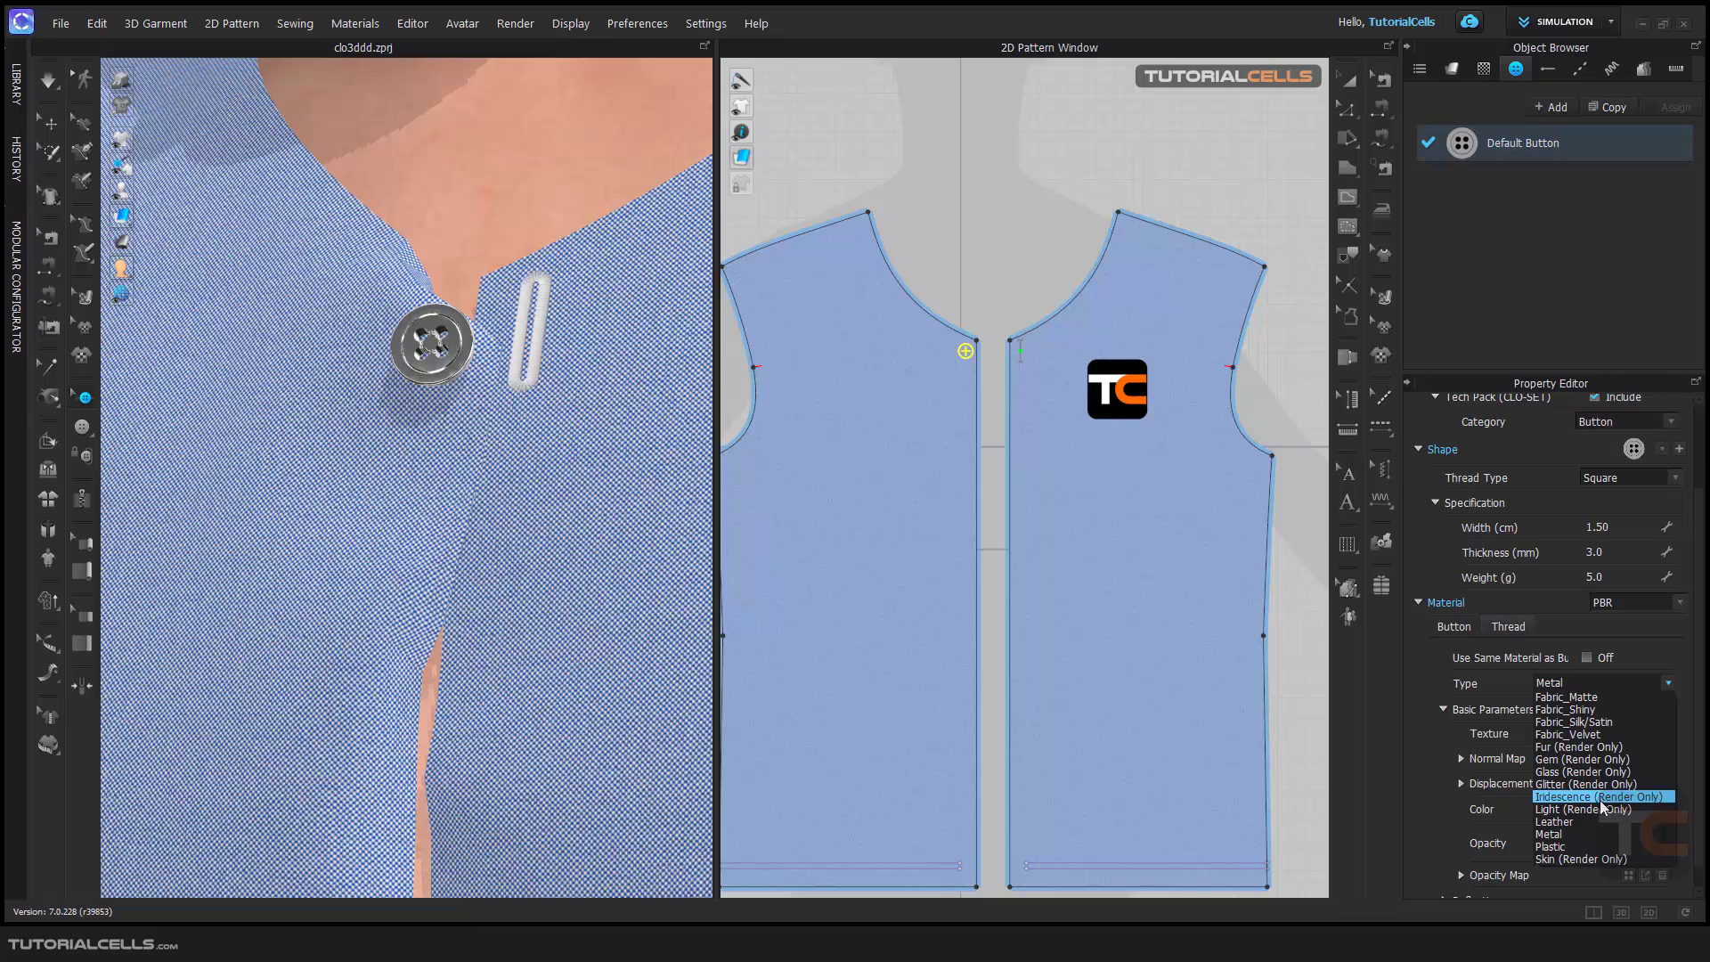
pyautogui.click(1585, 826)
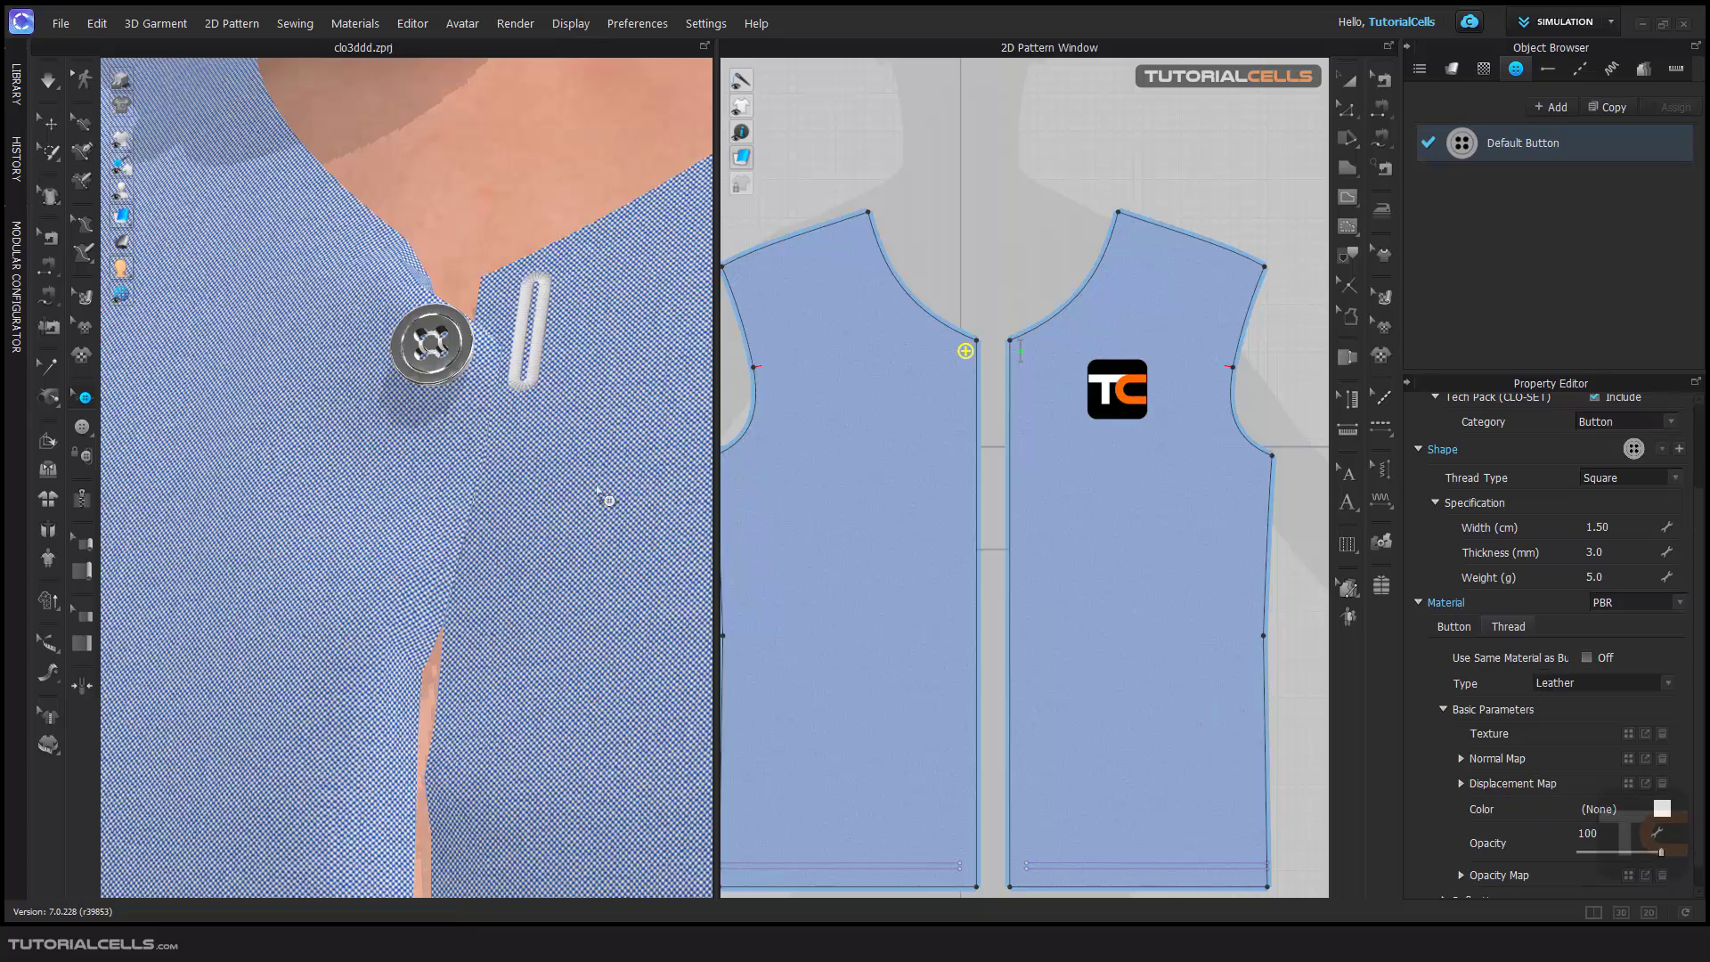
pyautogui.scroll(3, 492, 401)
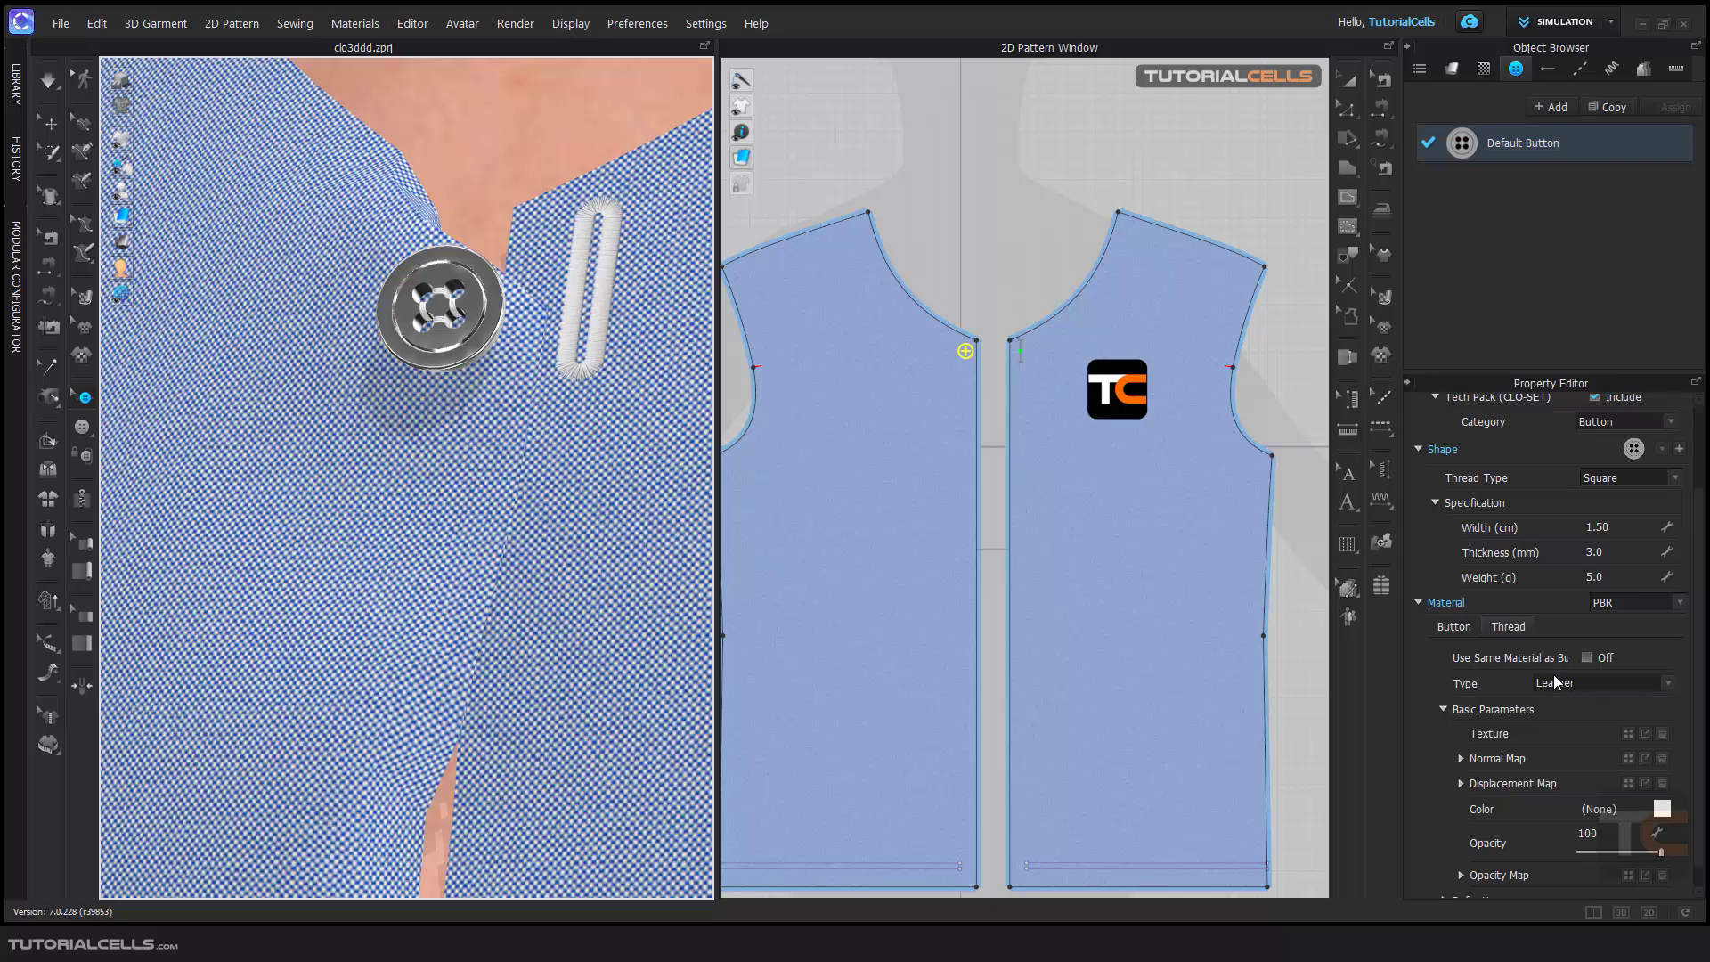
# - Try several YKK Global Colors swatches on the Default Button's thread, apply YKK 002, and inspect it on the shirt
pyautogui.scroll(-1, 1575, 686)
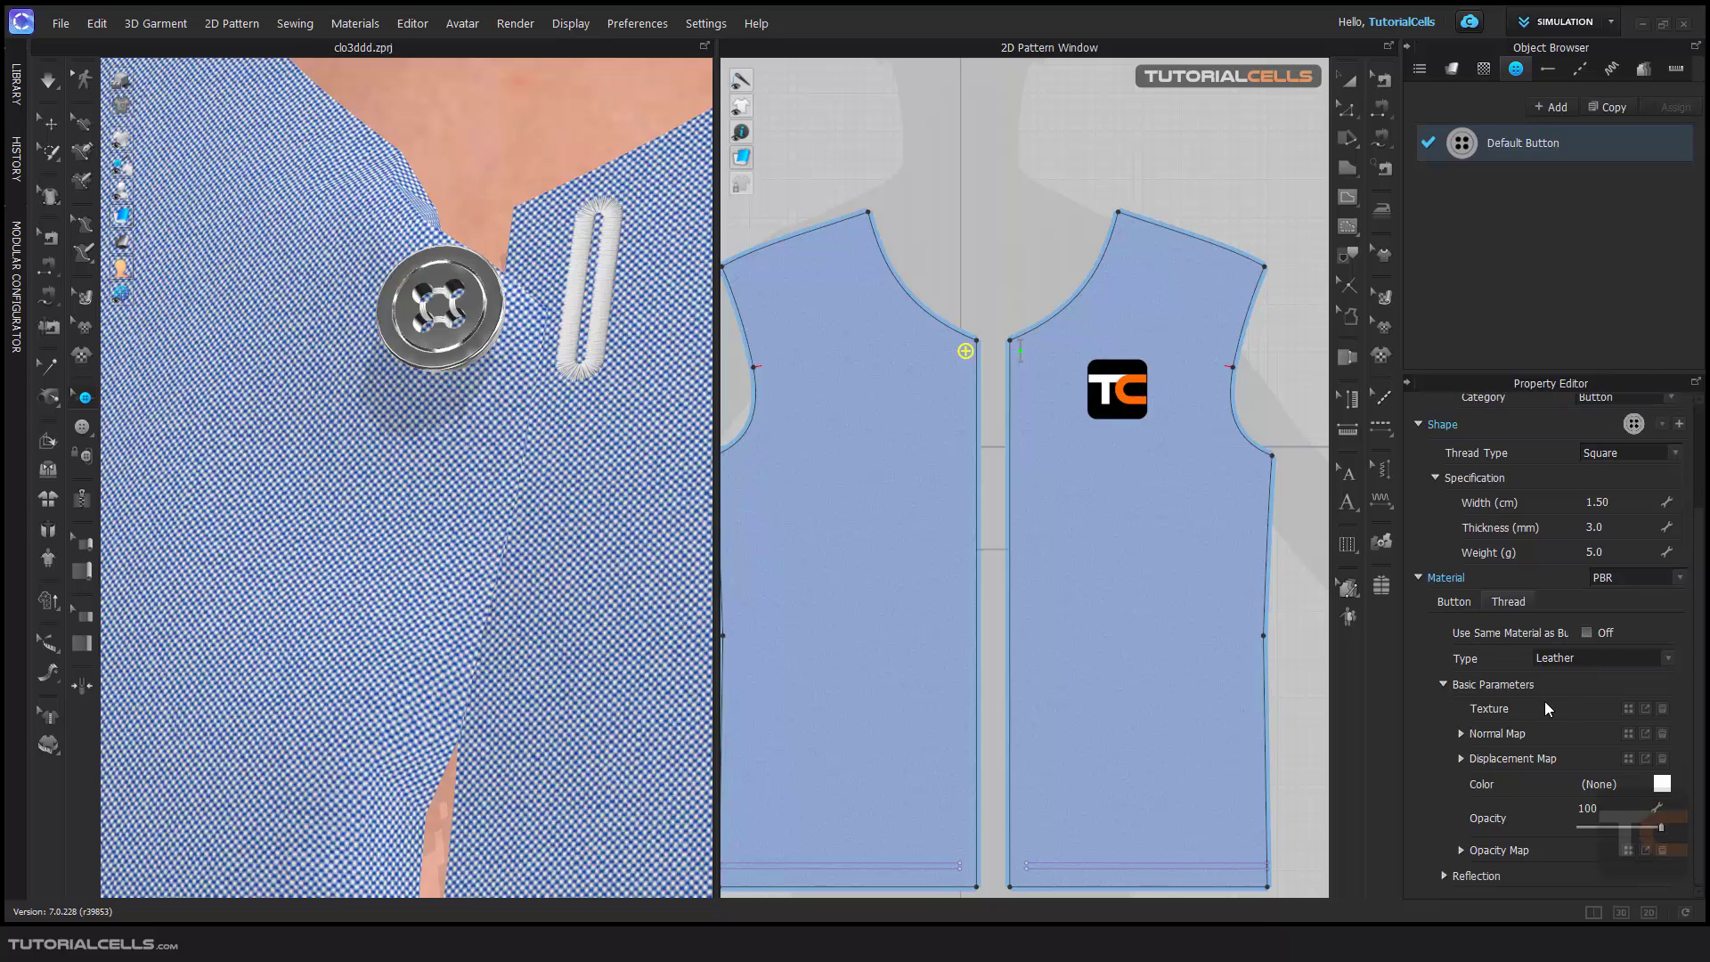
pyautogui.click(1663, 783)
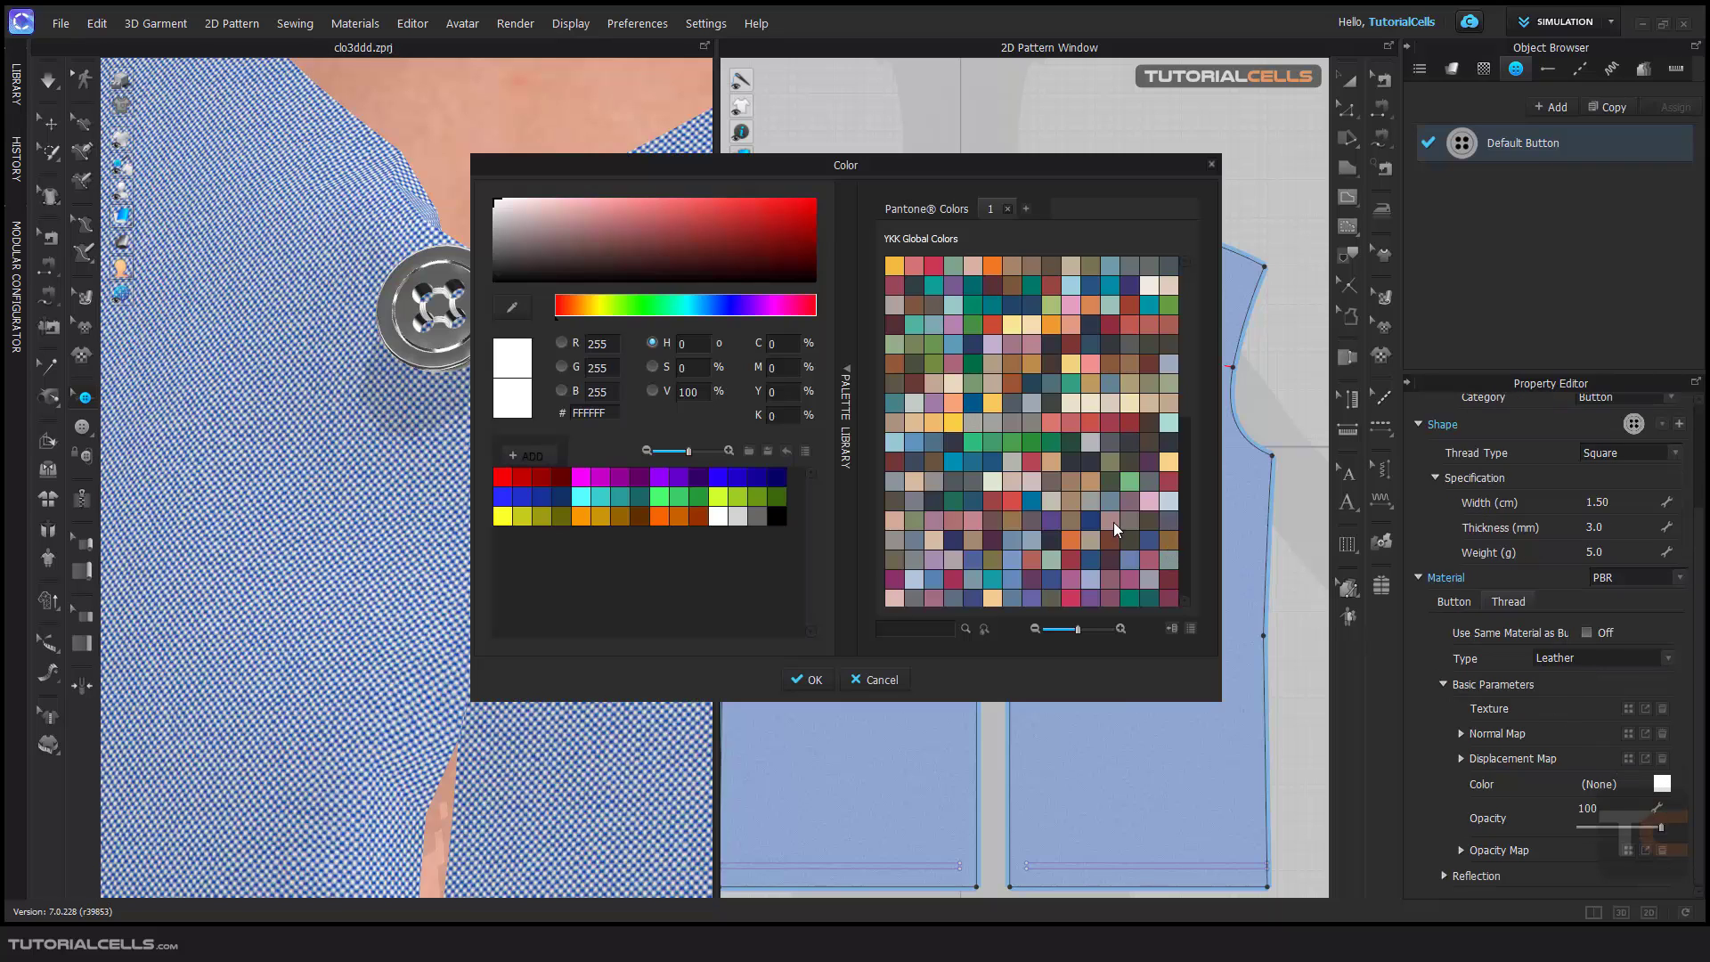
pyautogui.click(932, 266)
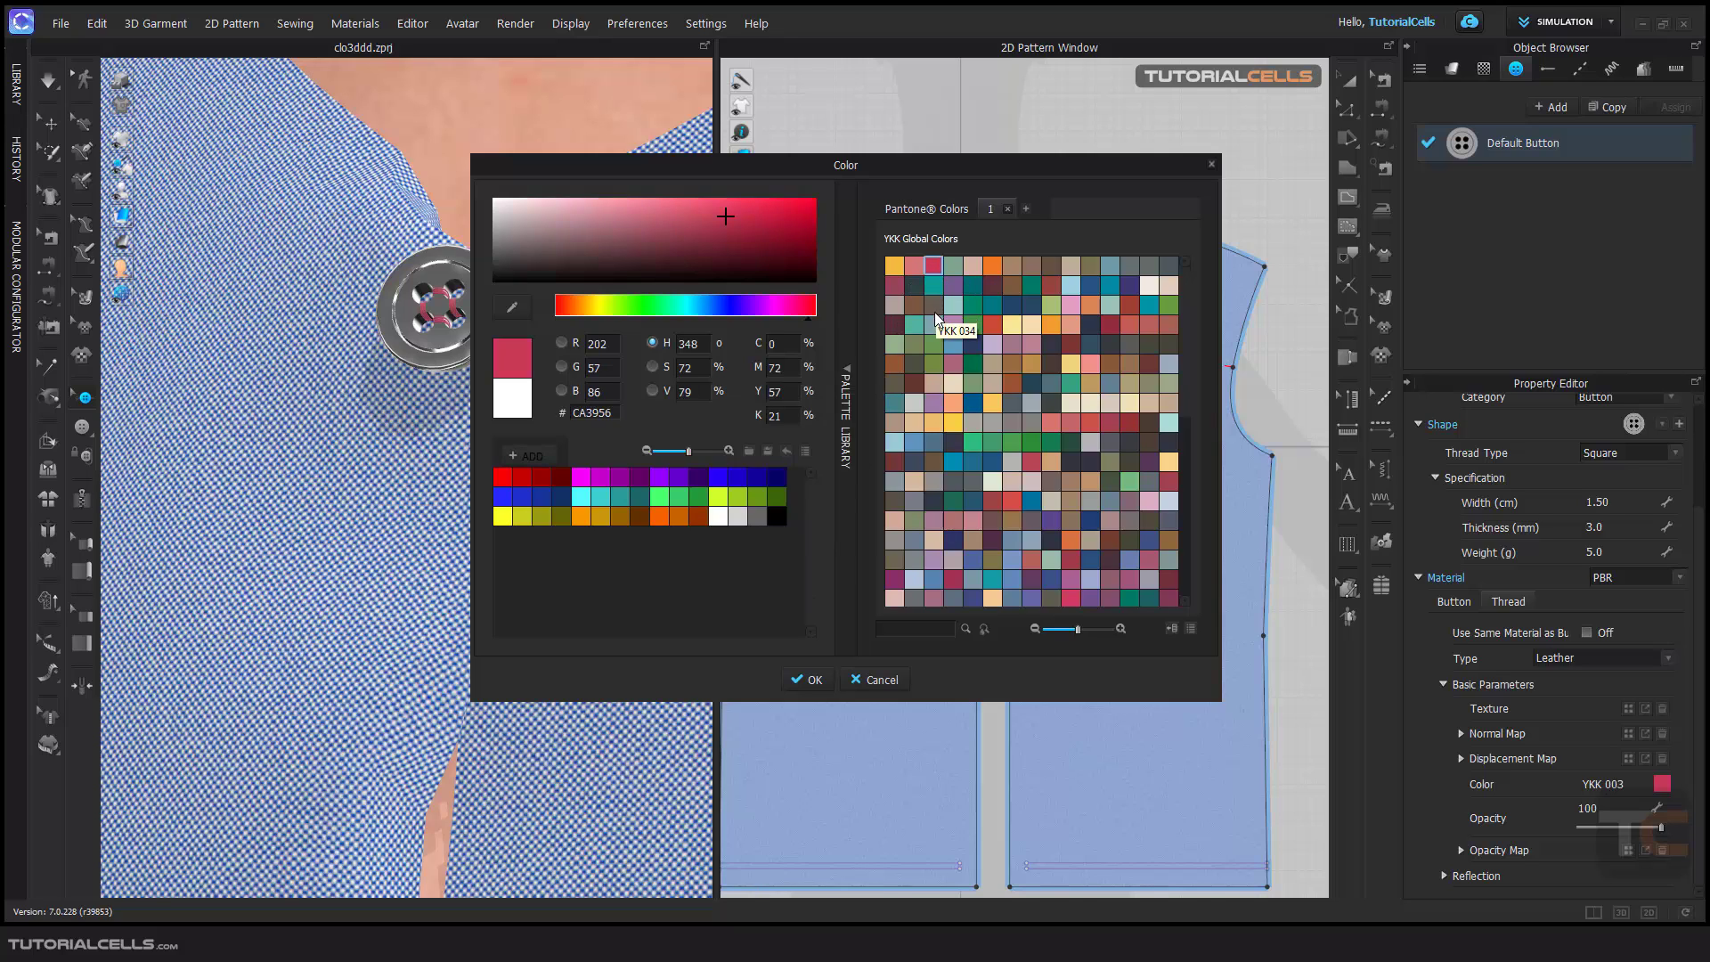
pyautogui.click(896, 324)
pyautogui.click(915, 326)
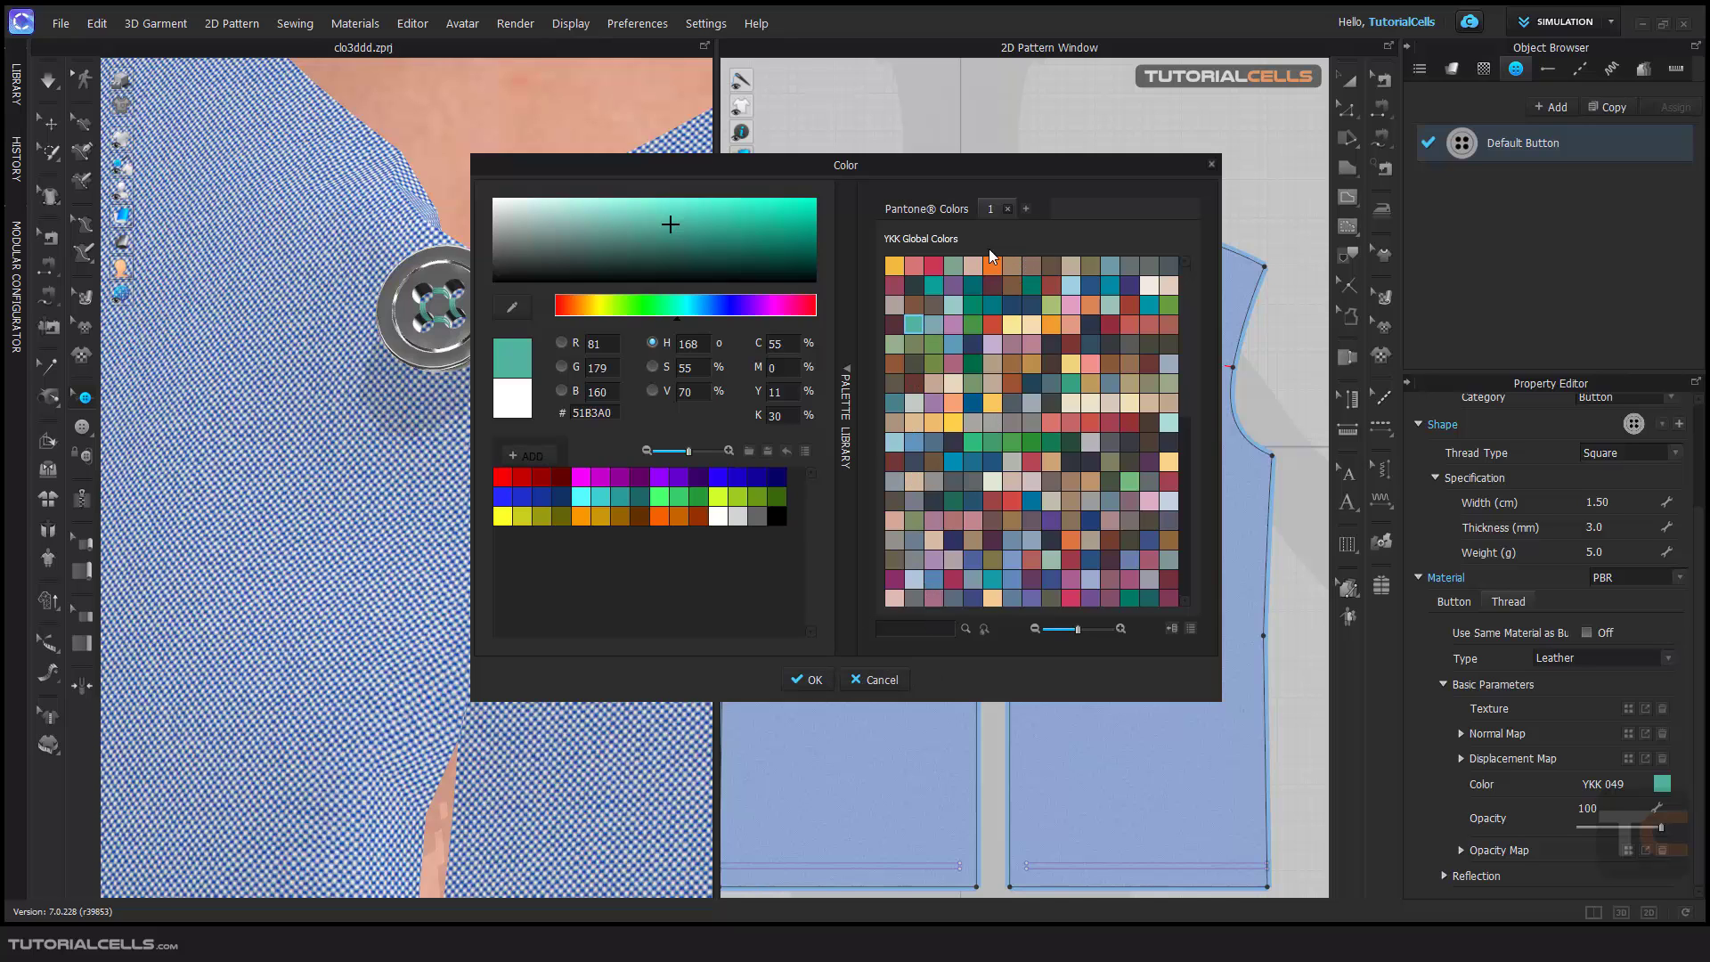
pyautogui.click(915, 265)
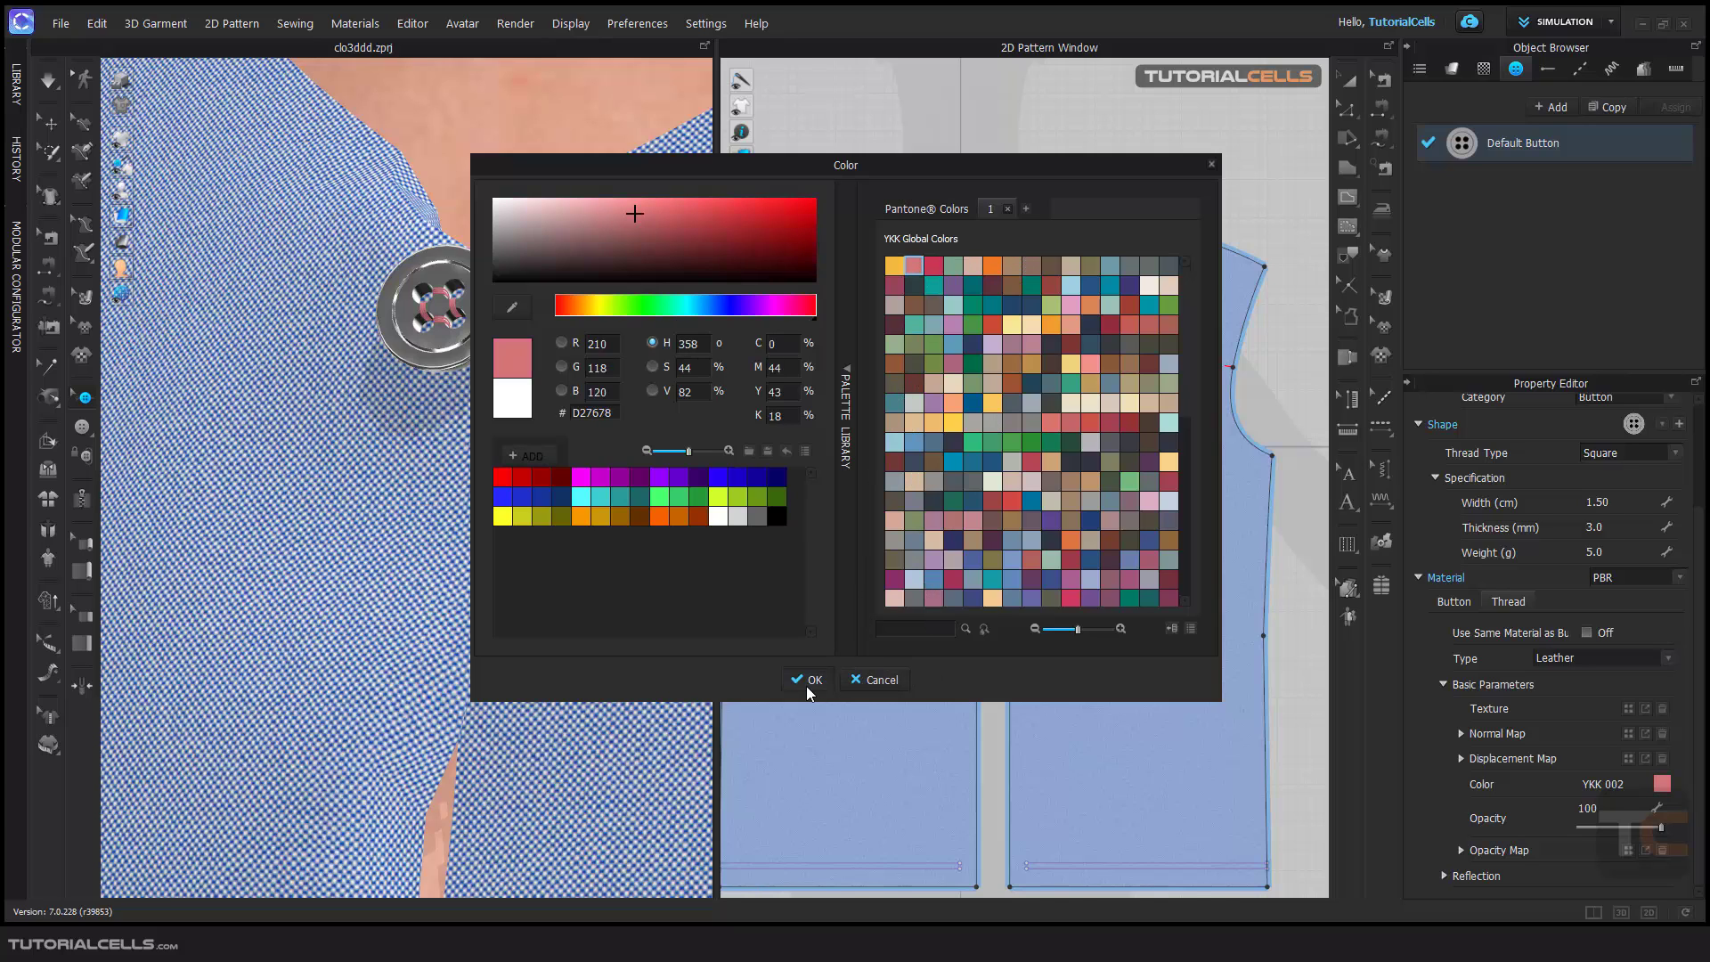
pyautogui.click(809, 680)
pyautogui.scroll(-4, 441, 366)
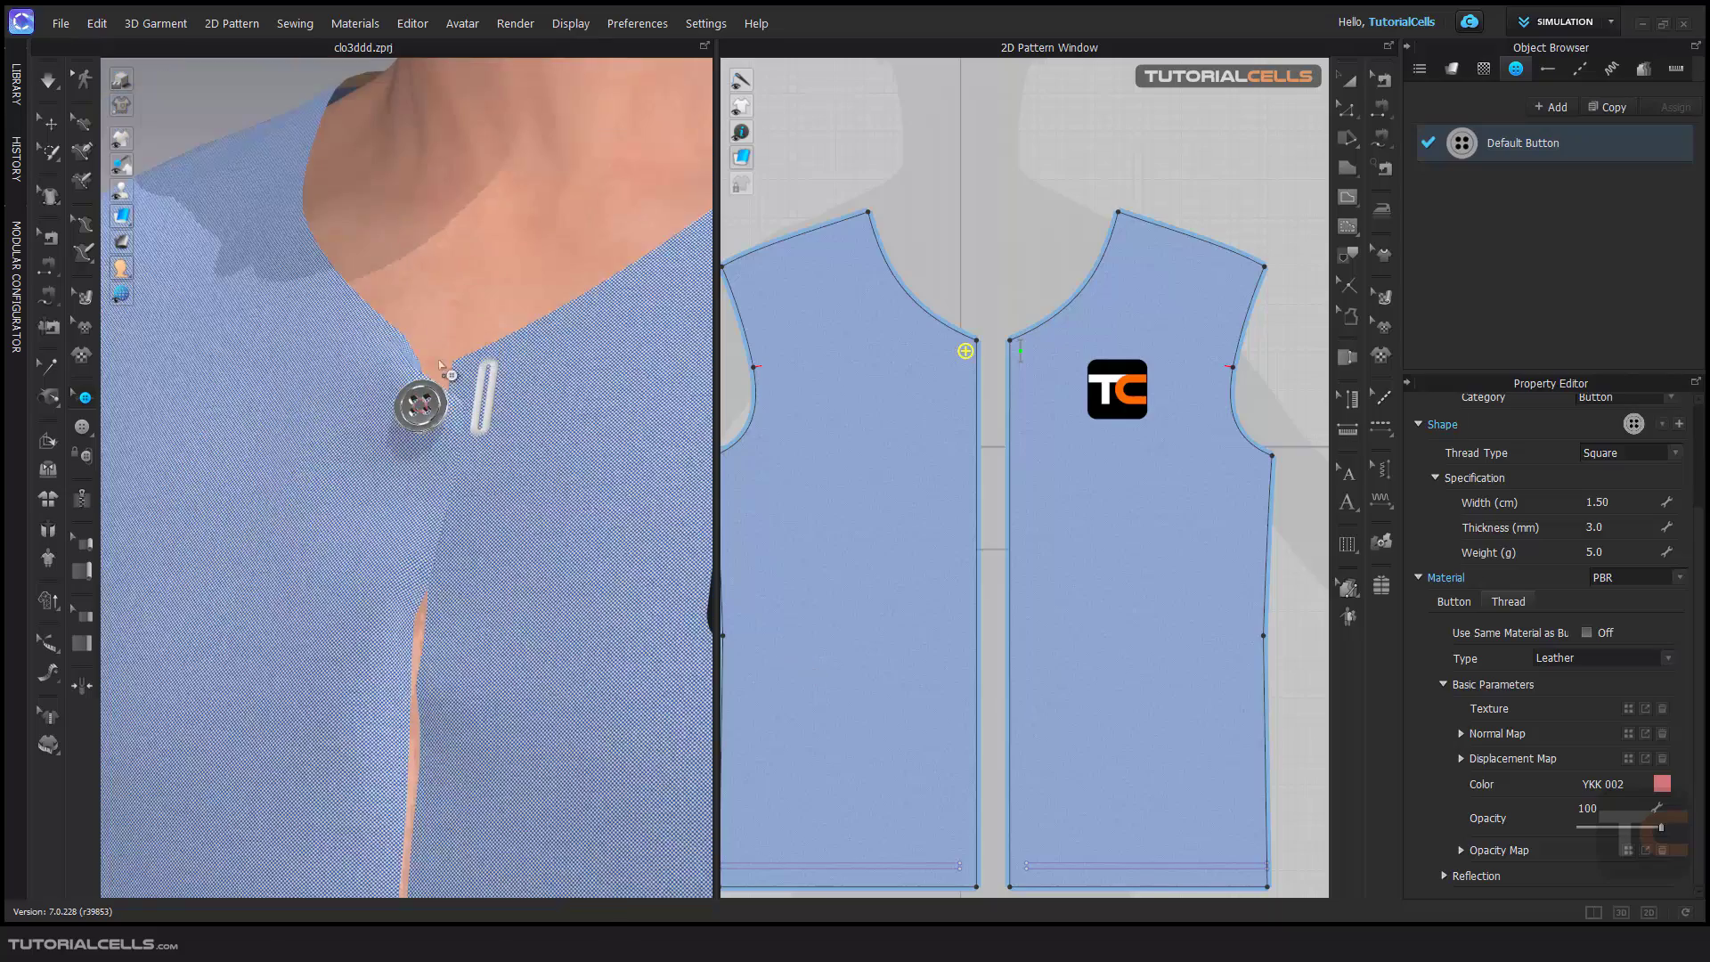
pyautogui.scroll(-5, 441, 366)
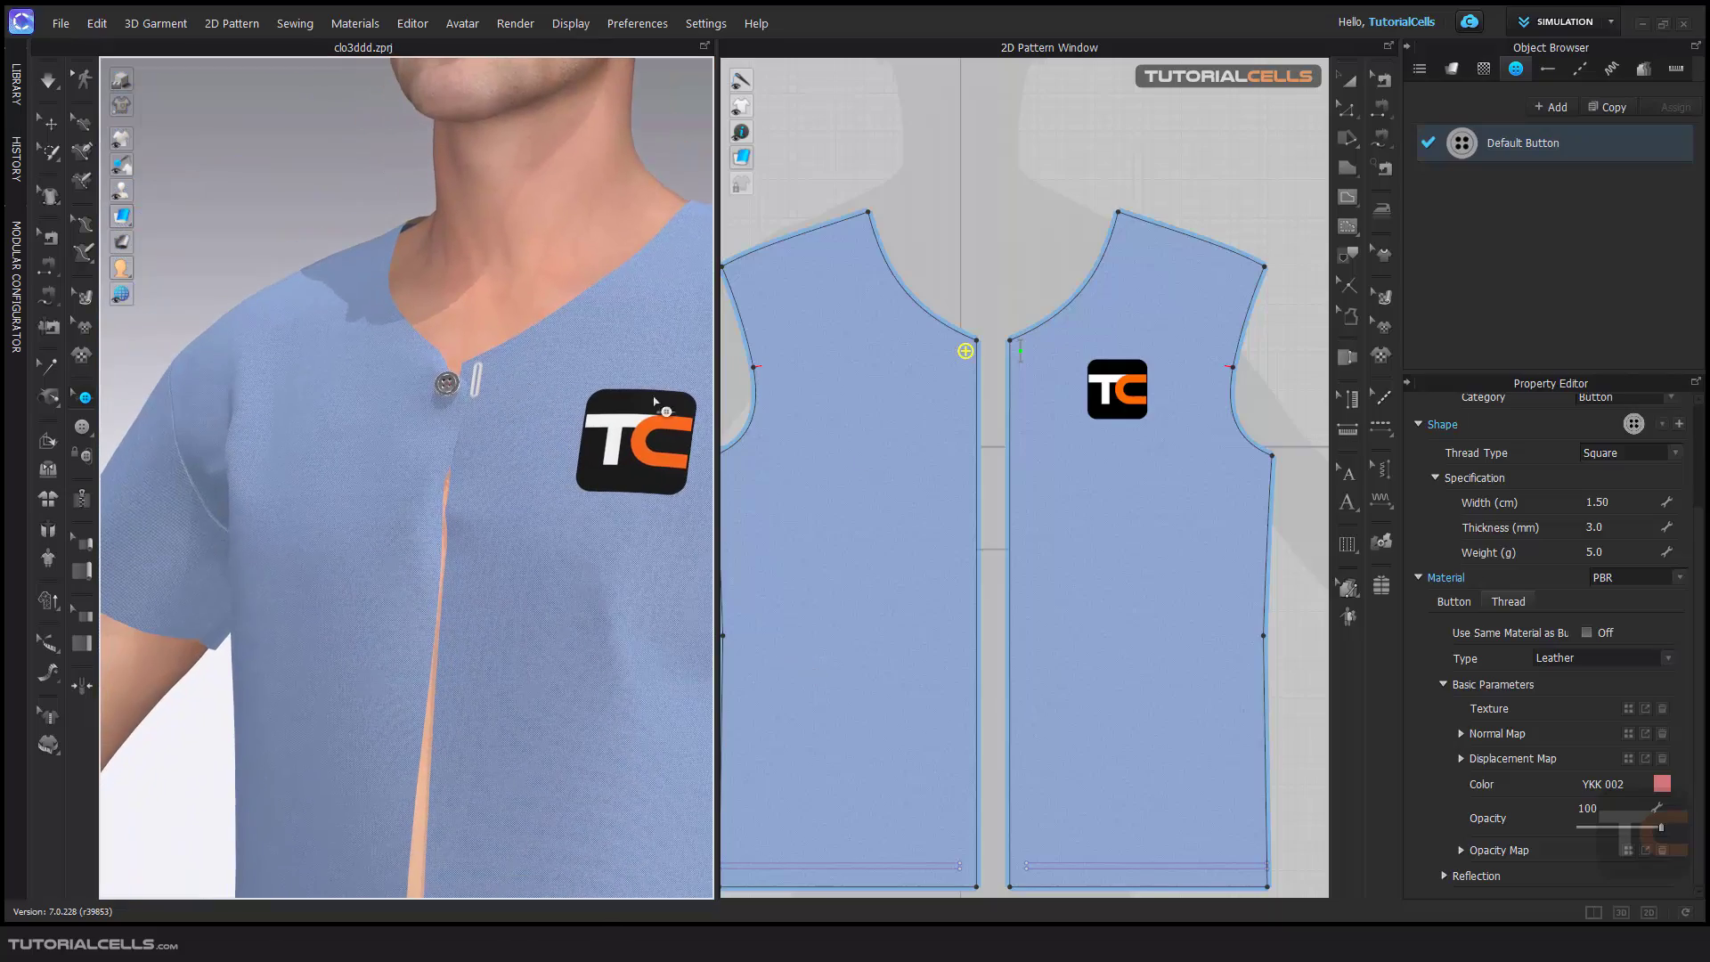
# - Select the Default Buttonhole style and examine its available shapes without changing the current one
pyautogui.click(1547, 70)
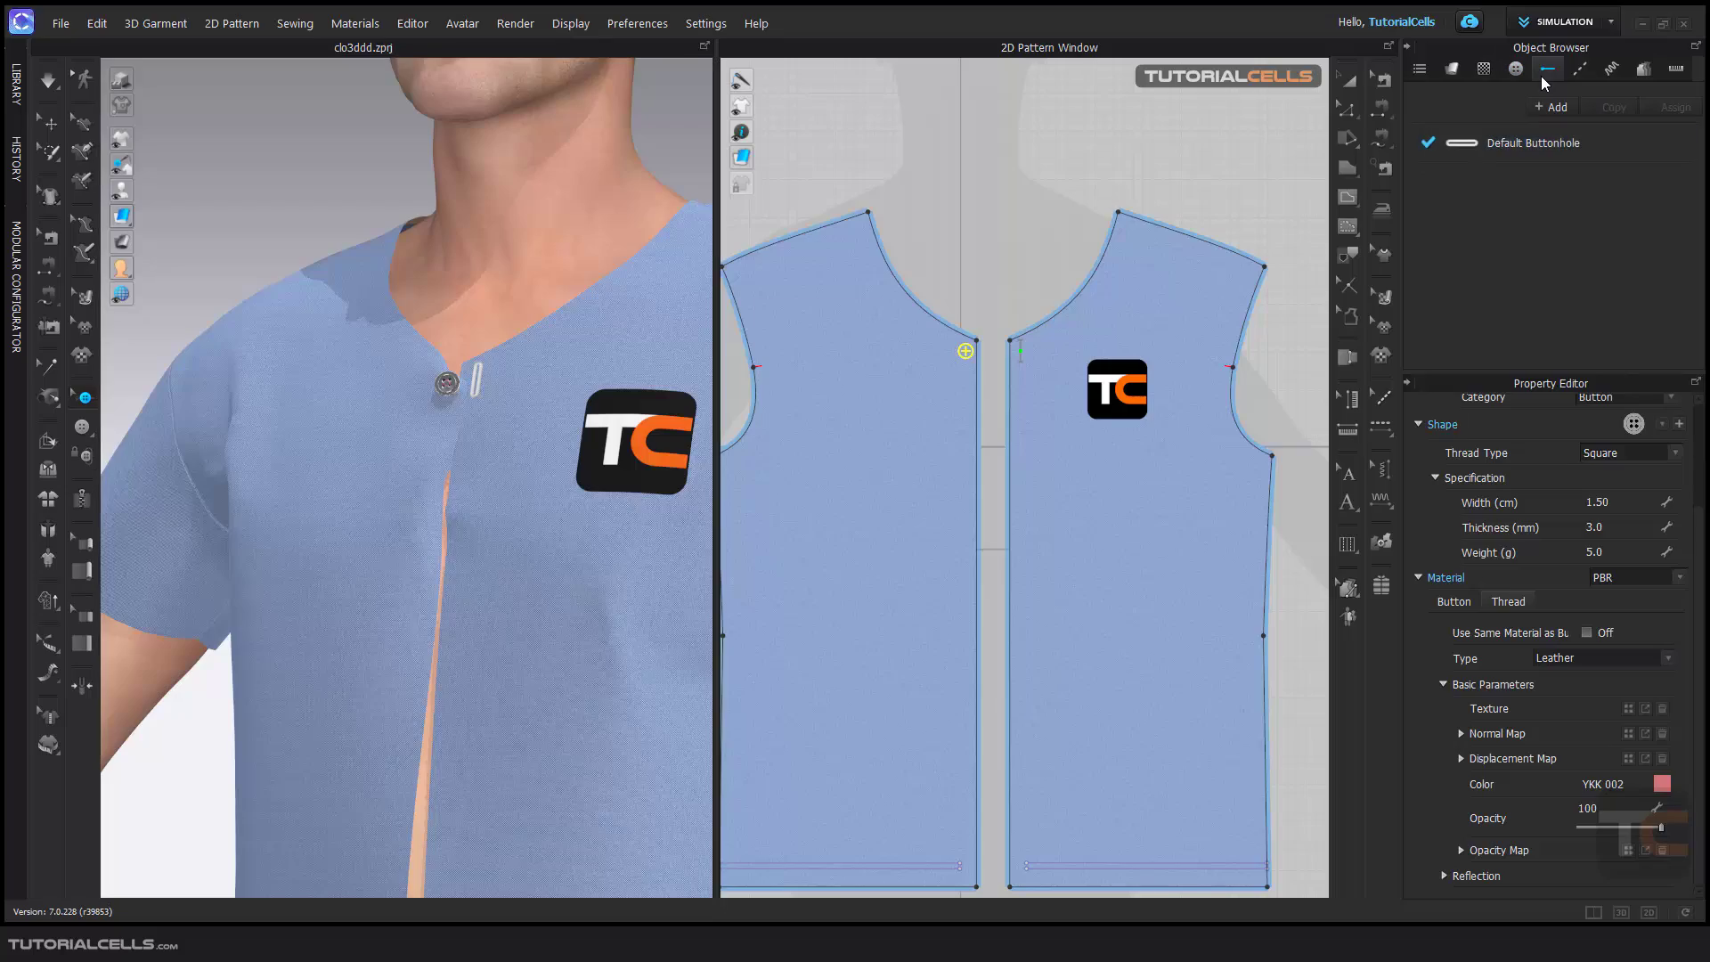
pyautogui.click(1517, 144)
pyautogui.scroll(5, 561, 405)
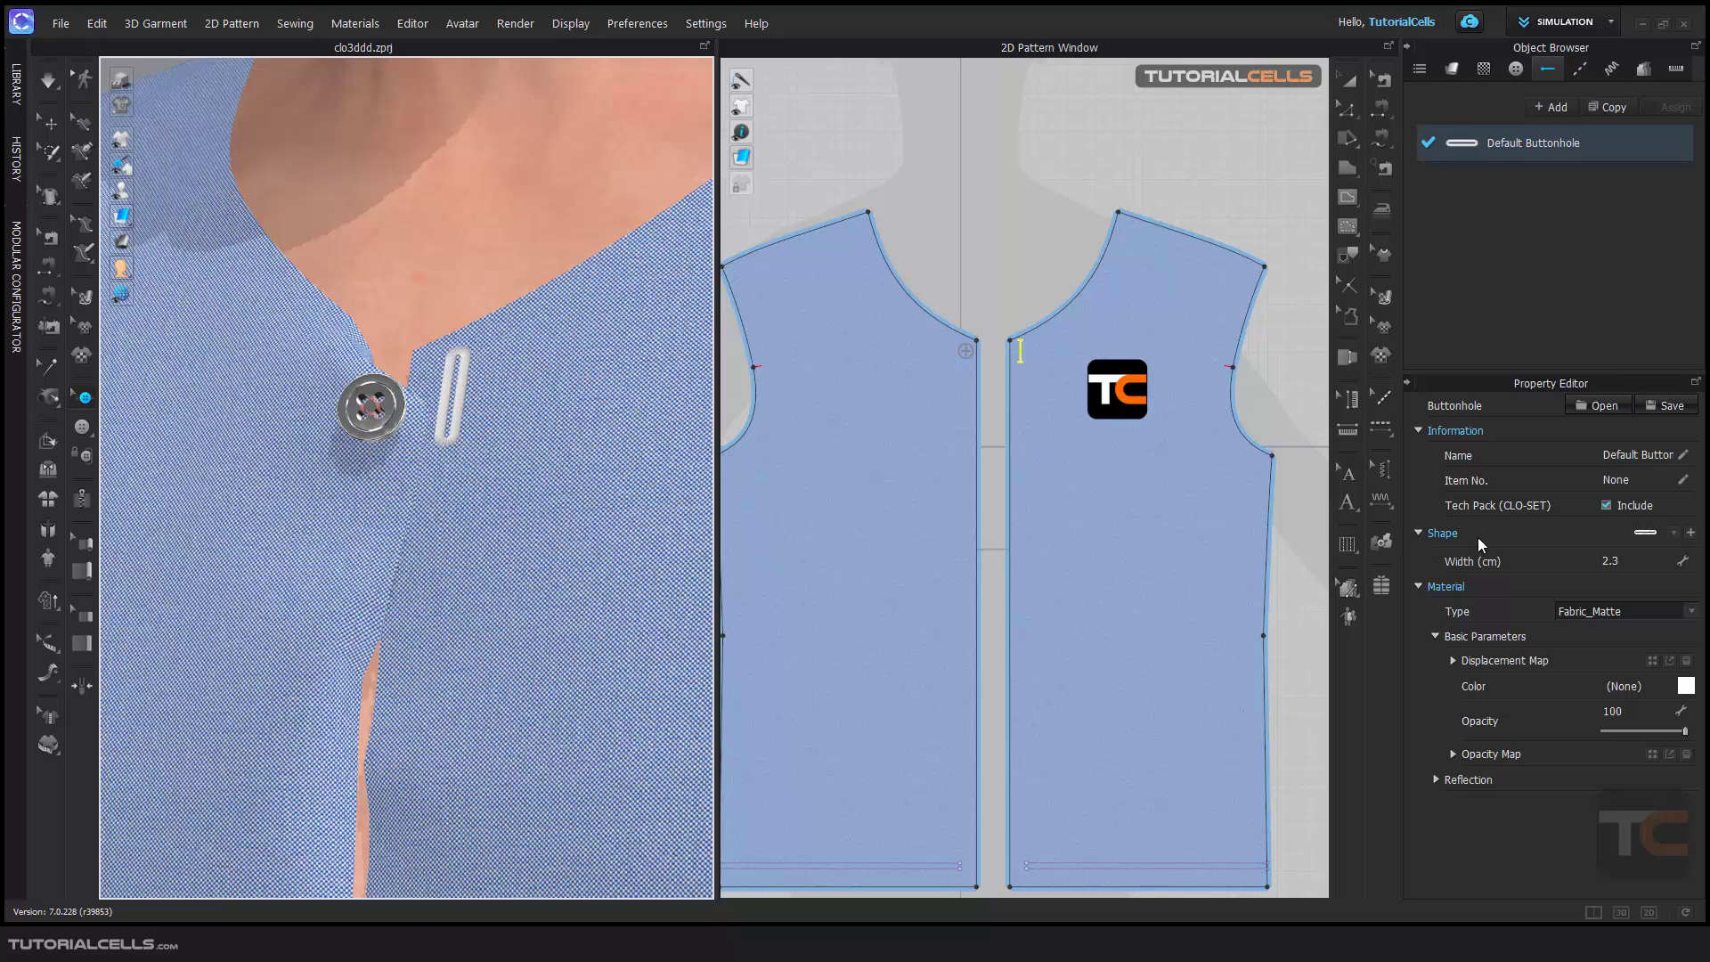
pyautogui.click(1674, 535)
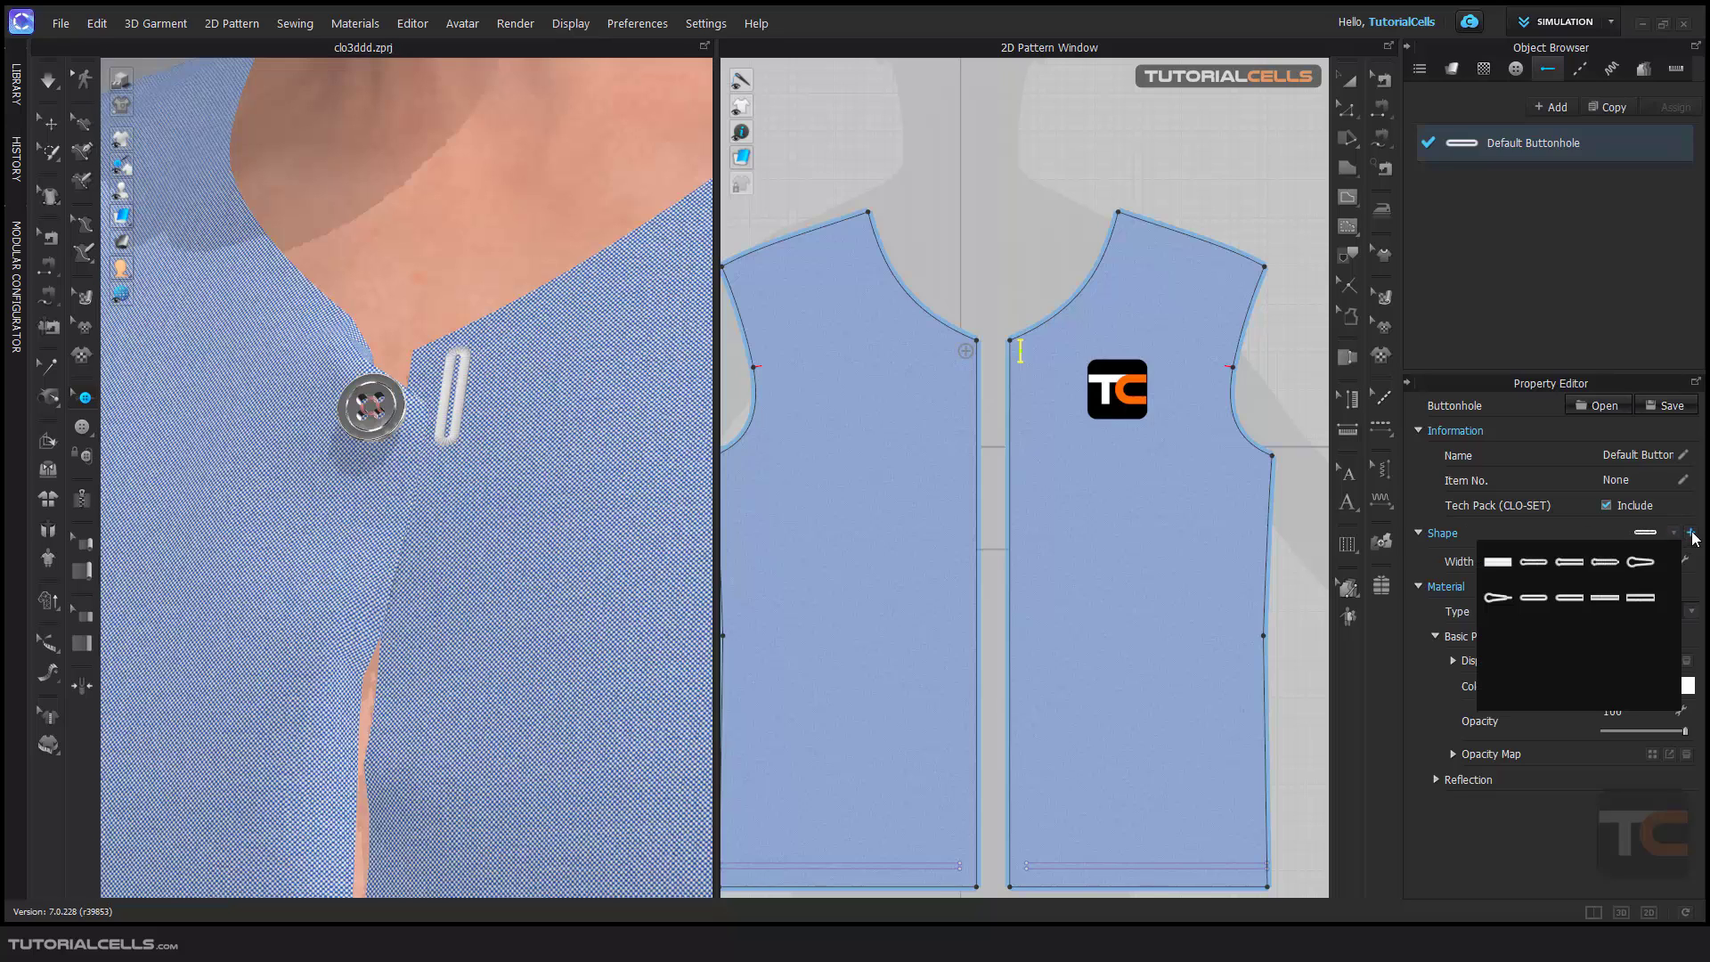
pyautogui.click(1579, 531)
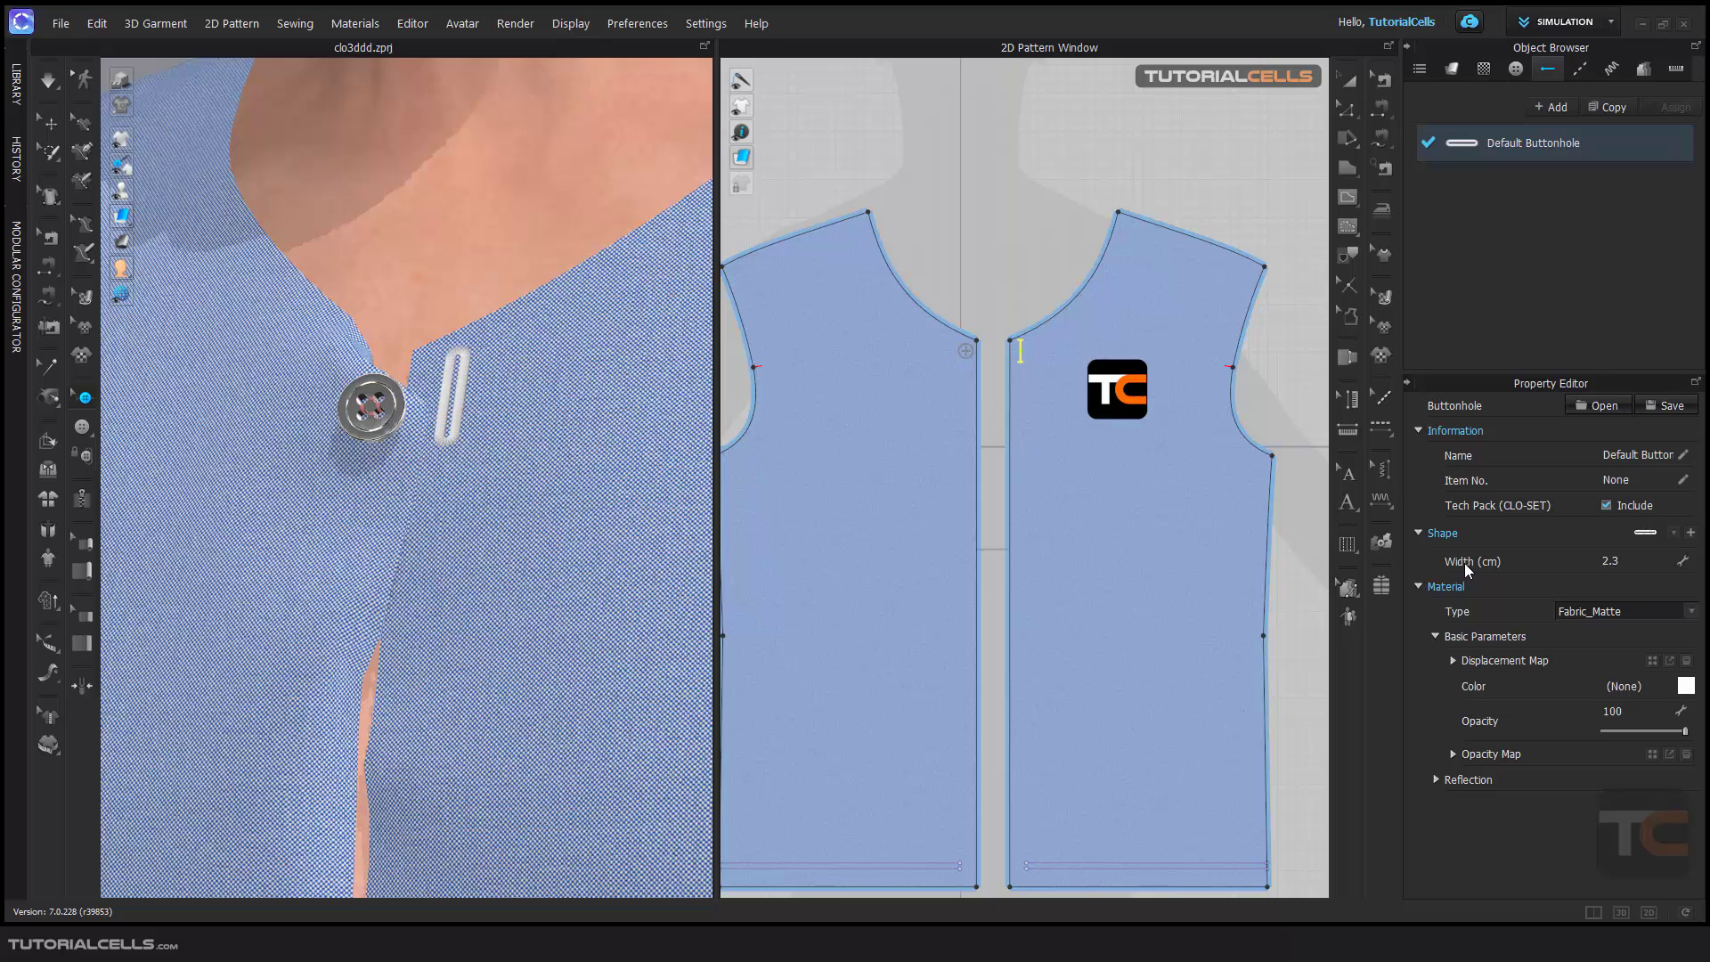
# - Try a width of 1.0 cm for the Default Buttonhole style, inspect it on the shirt, and set the width to 1.5 cm
pyautogui.click(1612, 560)
pyautogui.press('Return')
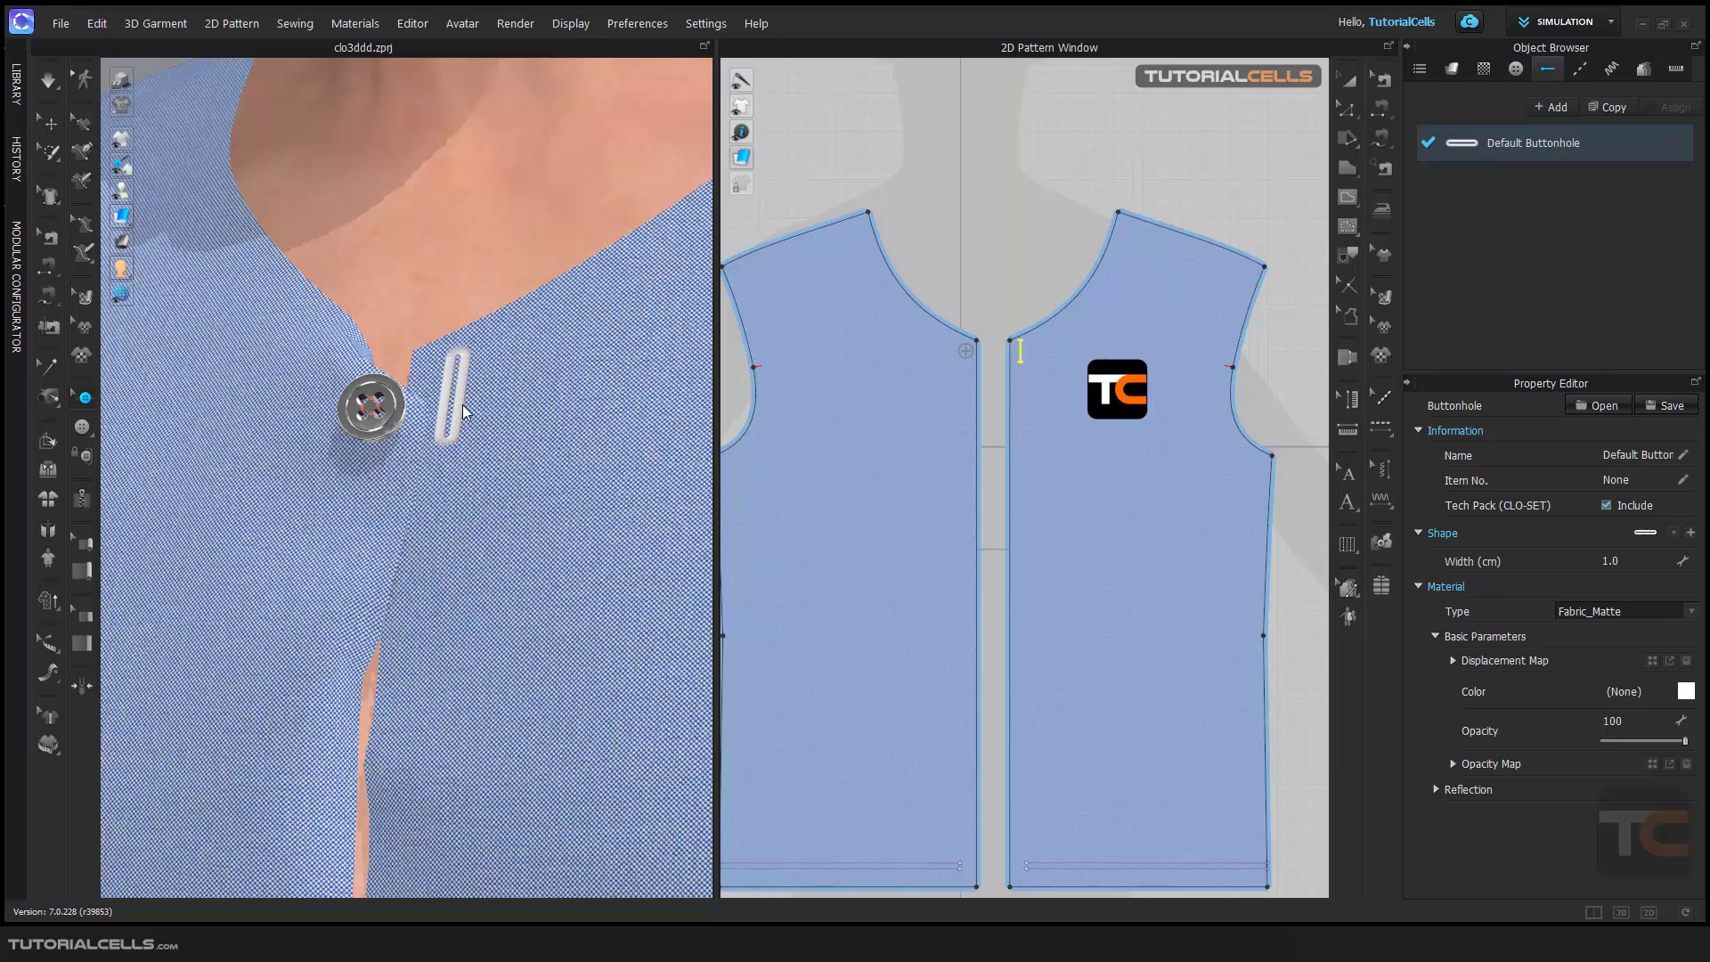
pyautogui.scroll(3, 464, 405)
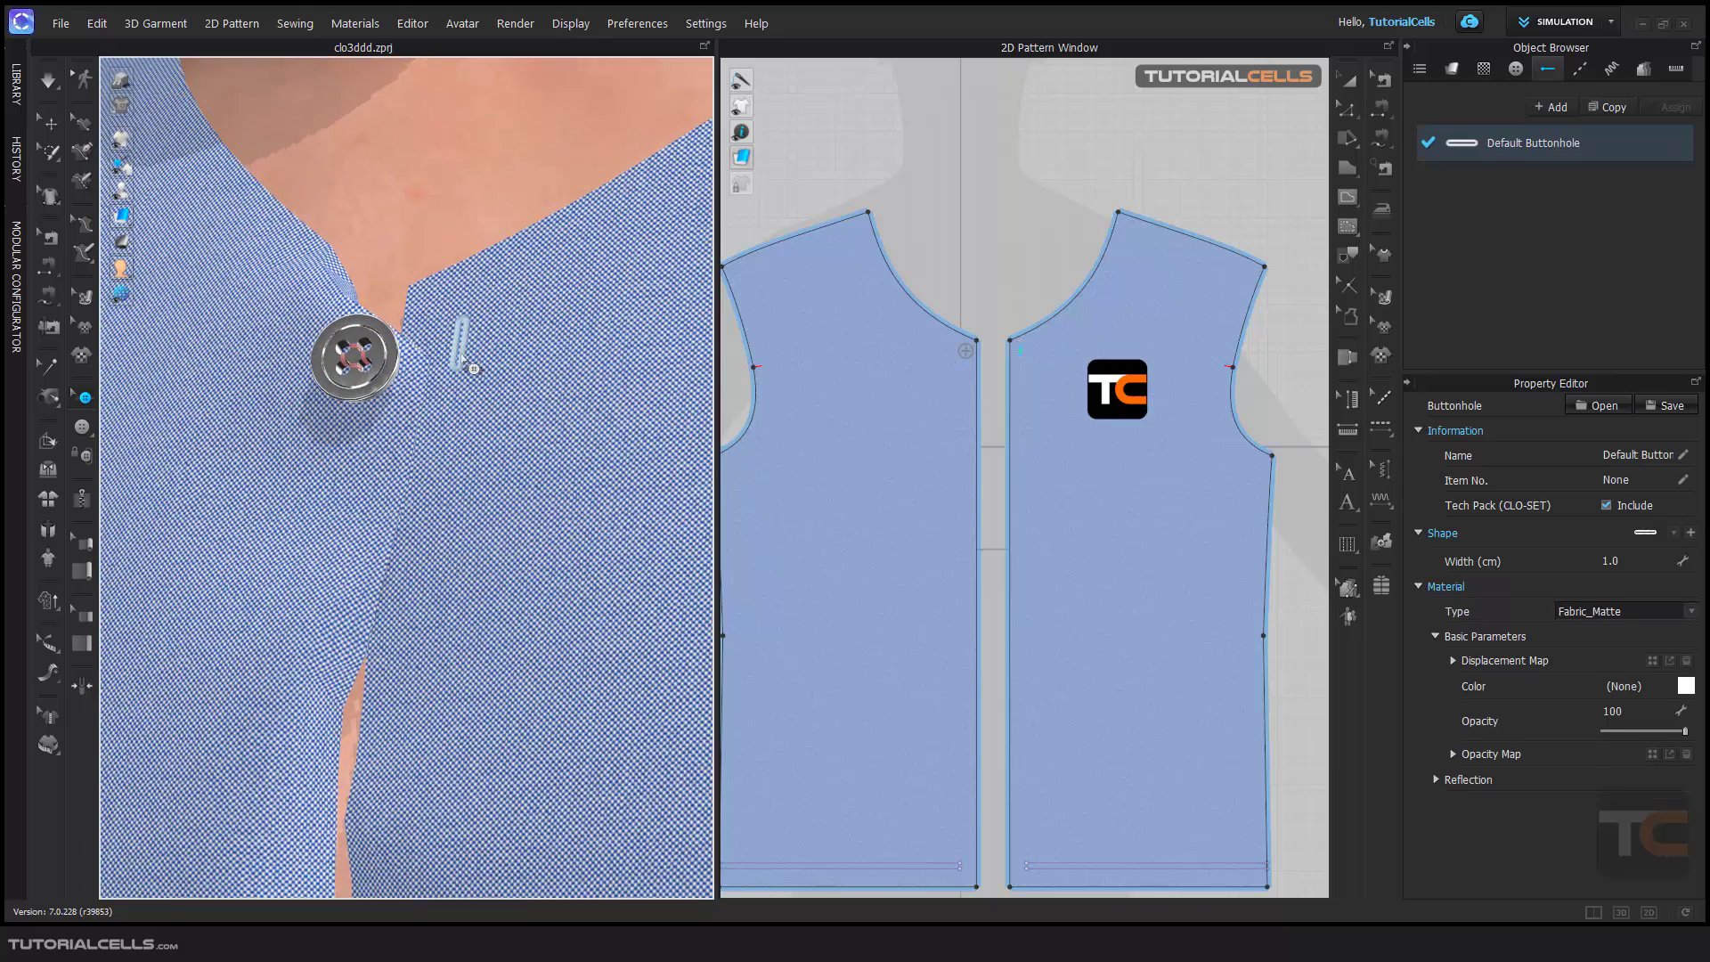
pyautogui.doubleClick(1624, 563)
pyautogui.write('1.5')
pyautogui.press('Return')
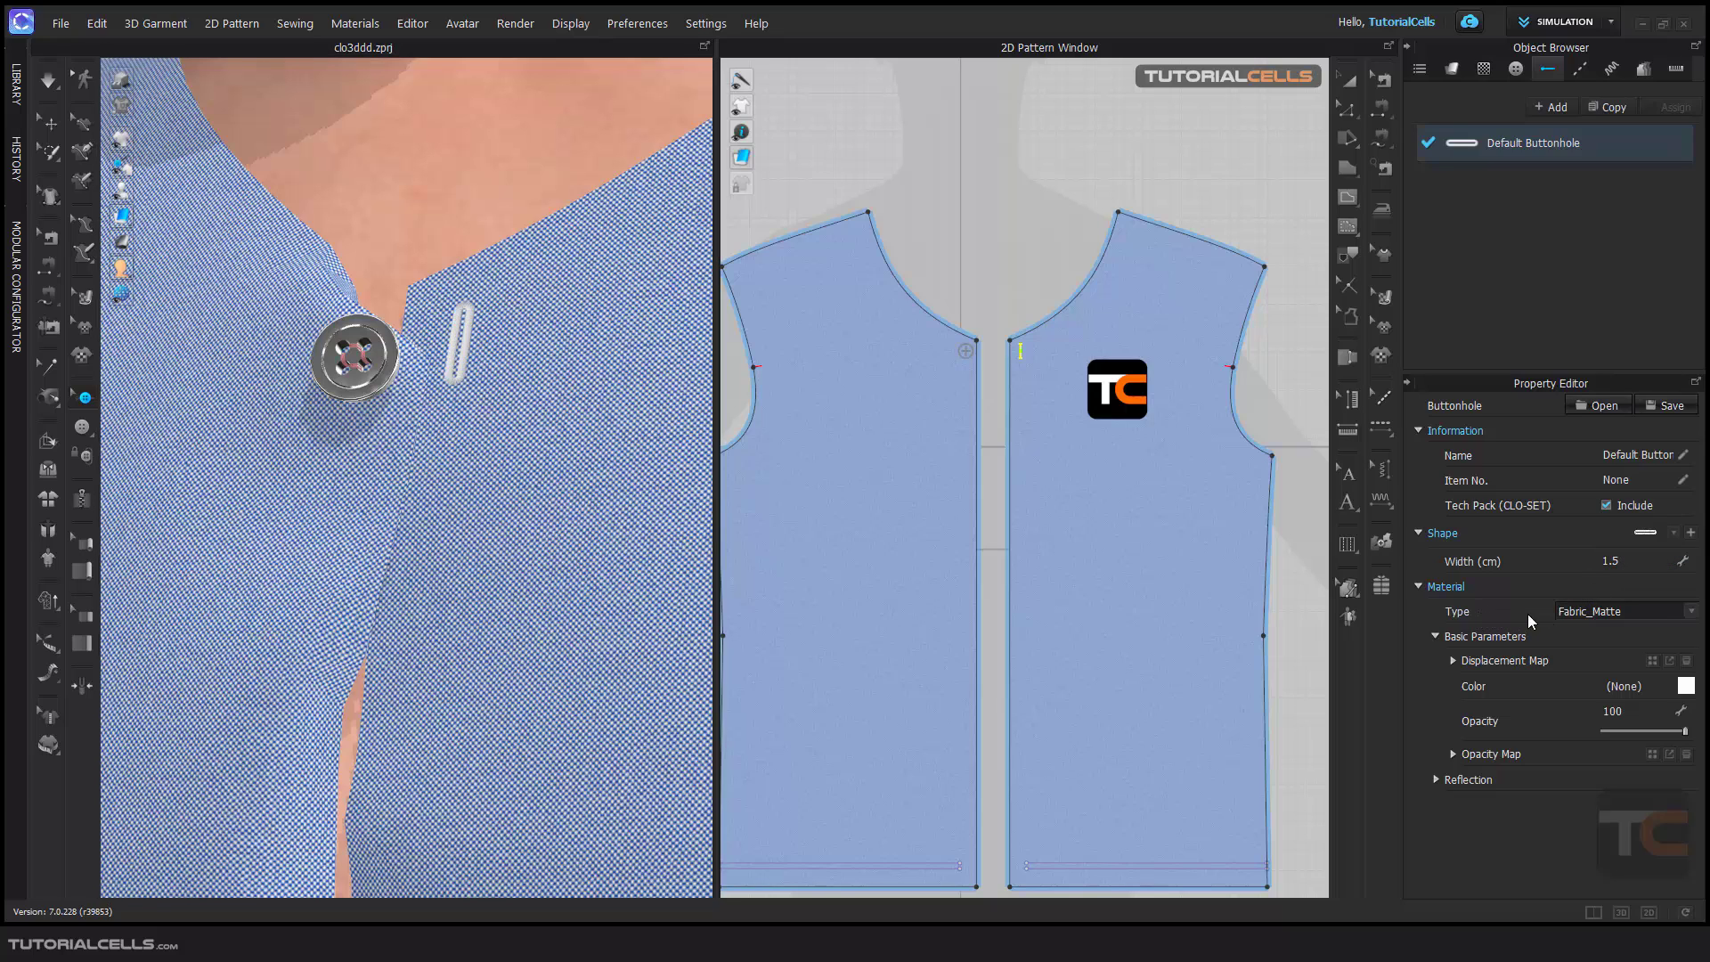
# - Review the buttonhole's material types, keep Fabric_Matte, and set its color to YKK 027
pyautogui.click(1648, 612)
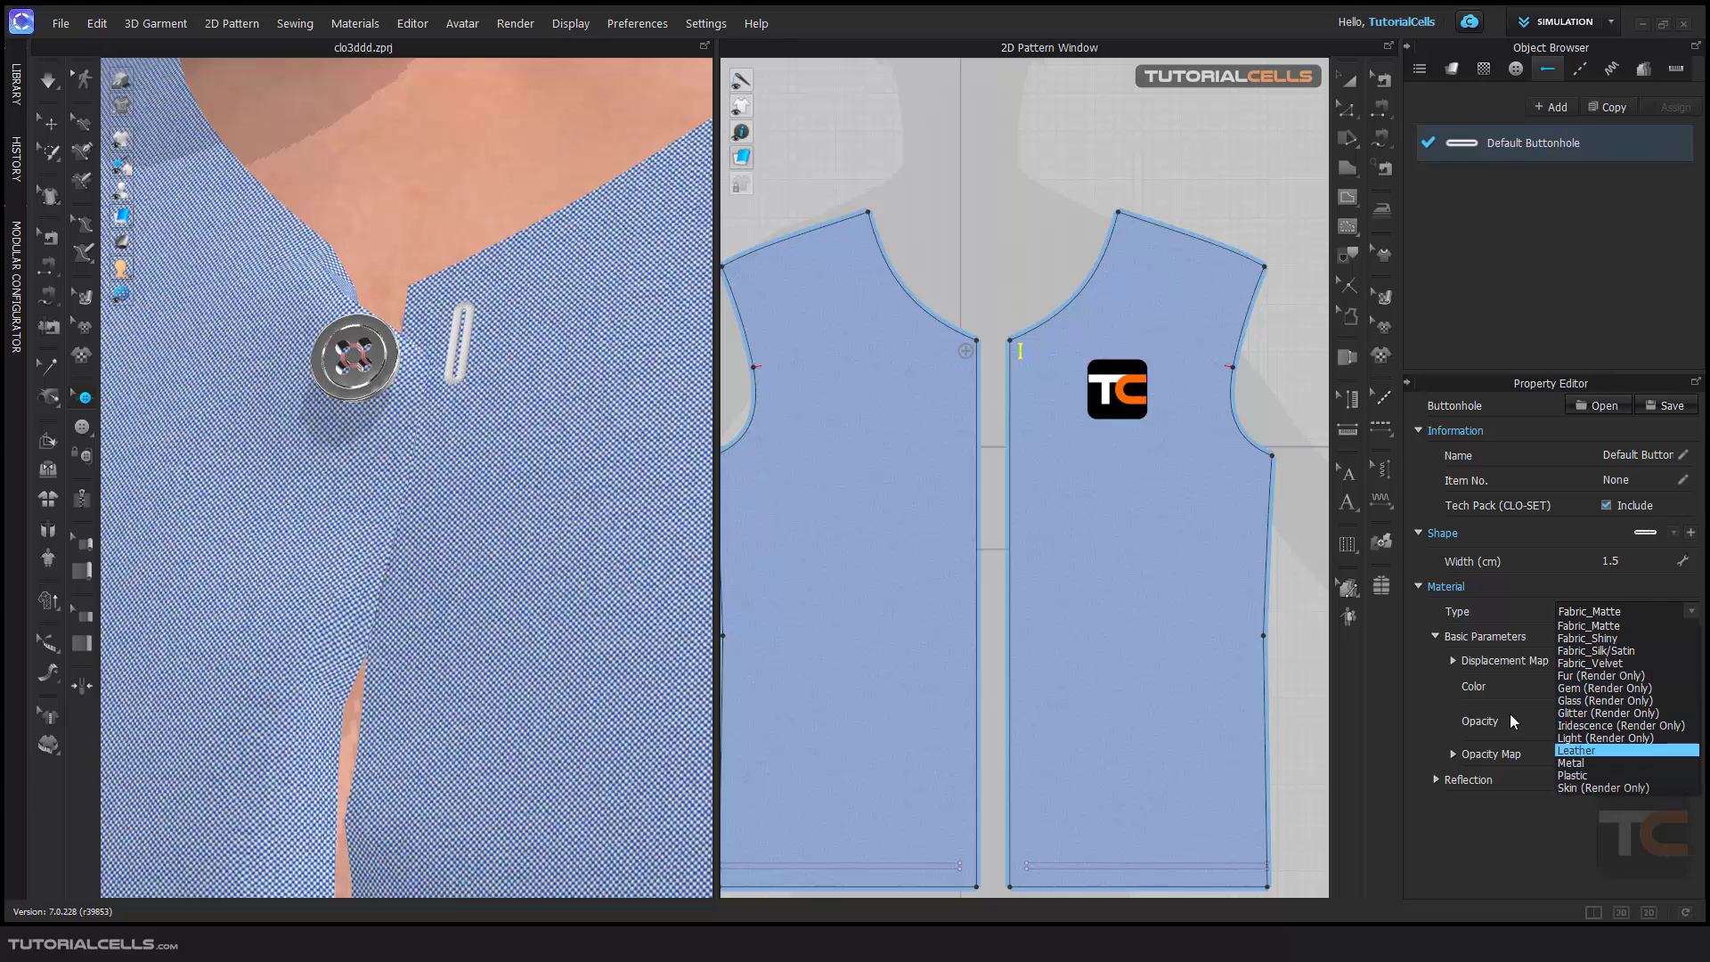
pyautogui.click(1424, 692)
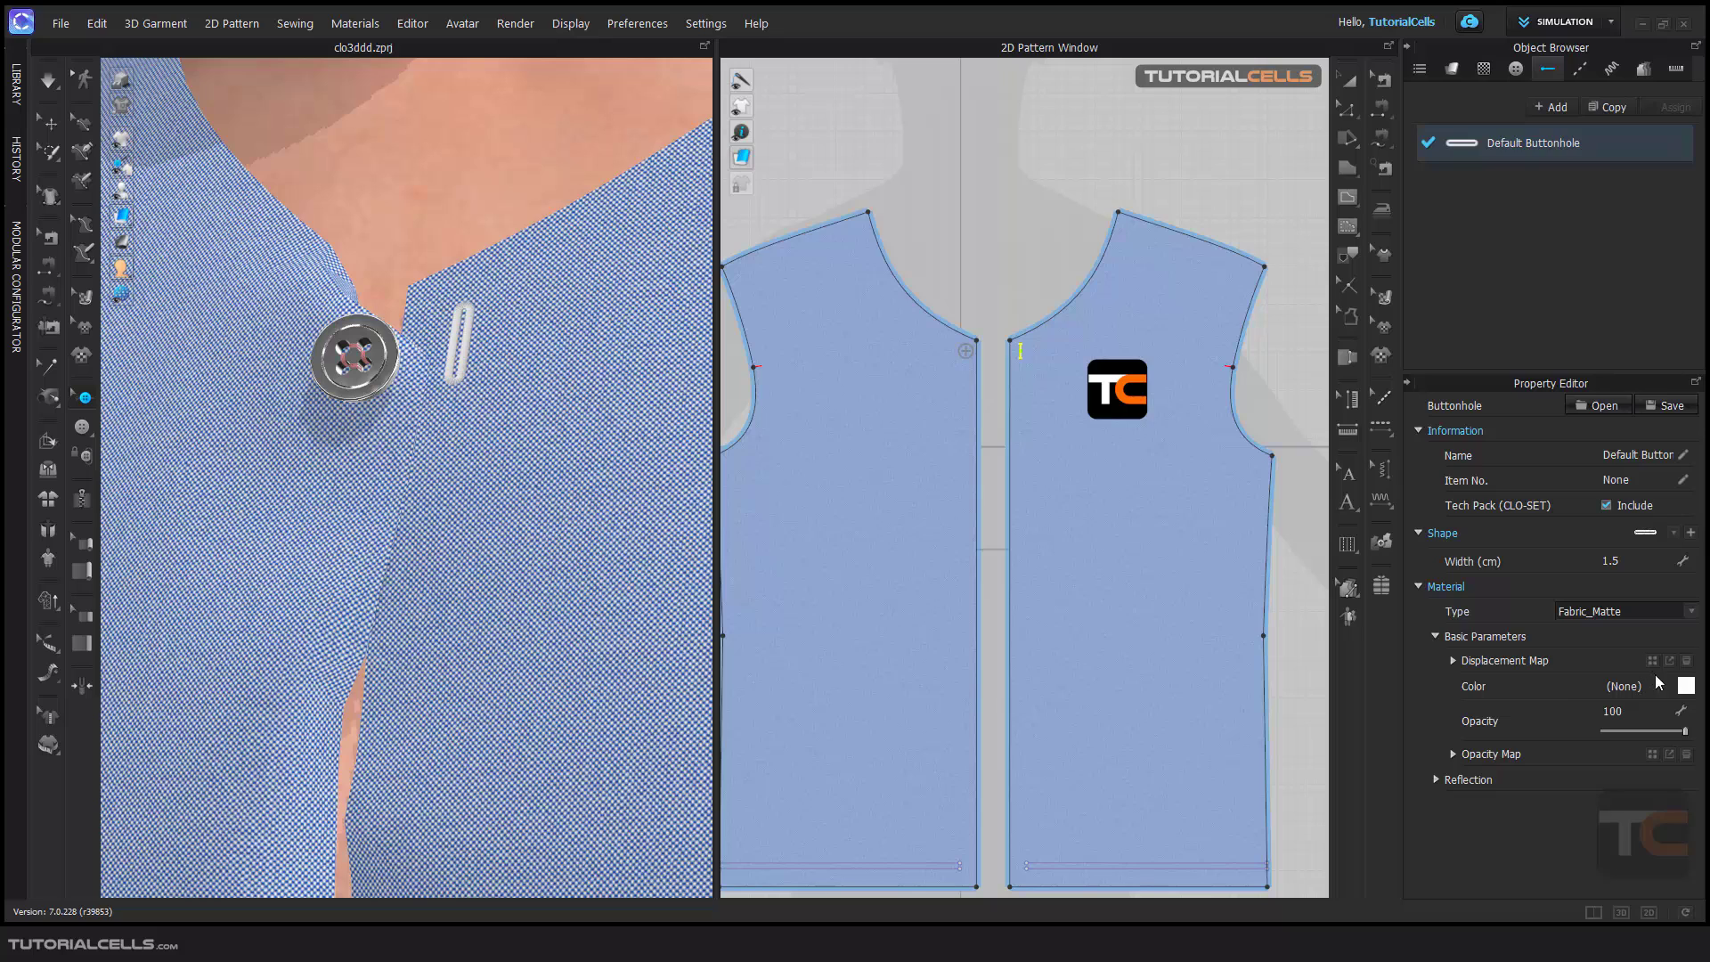
pyautogui.click(1686, 686)
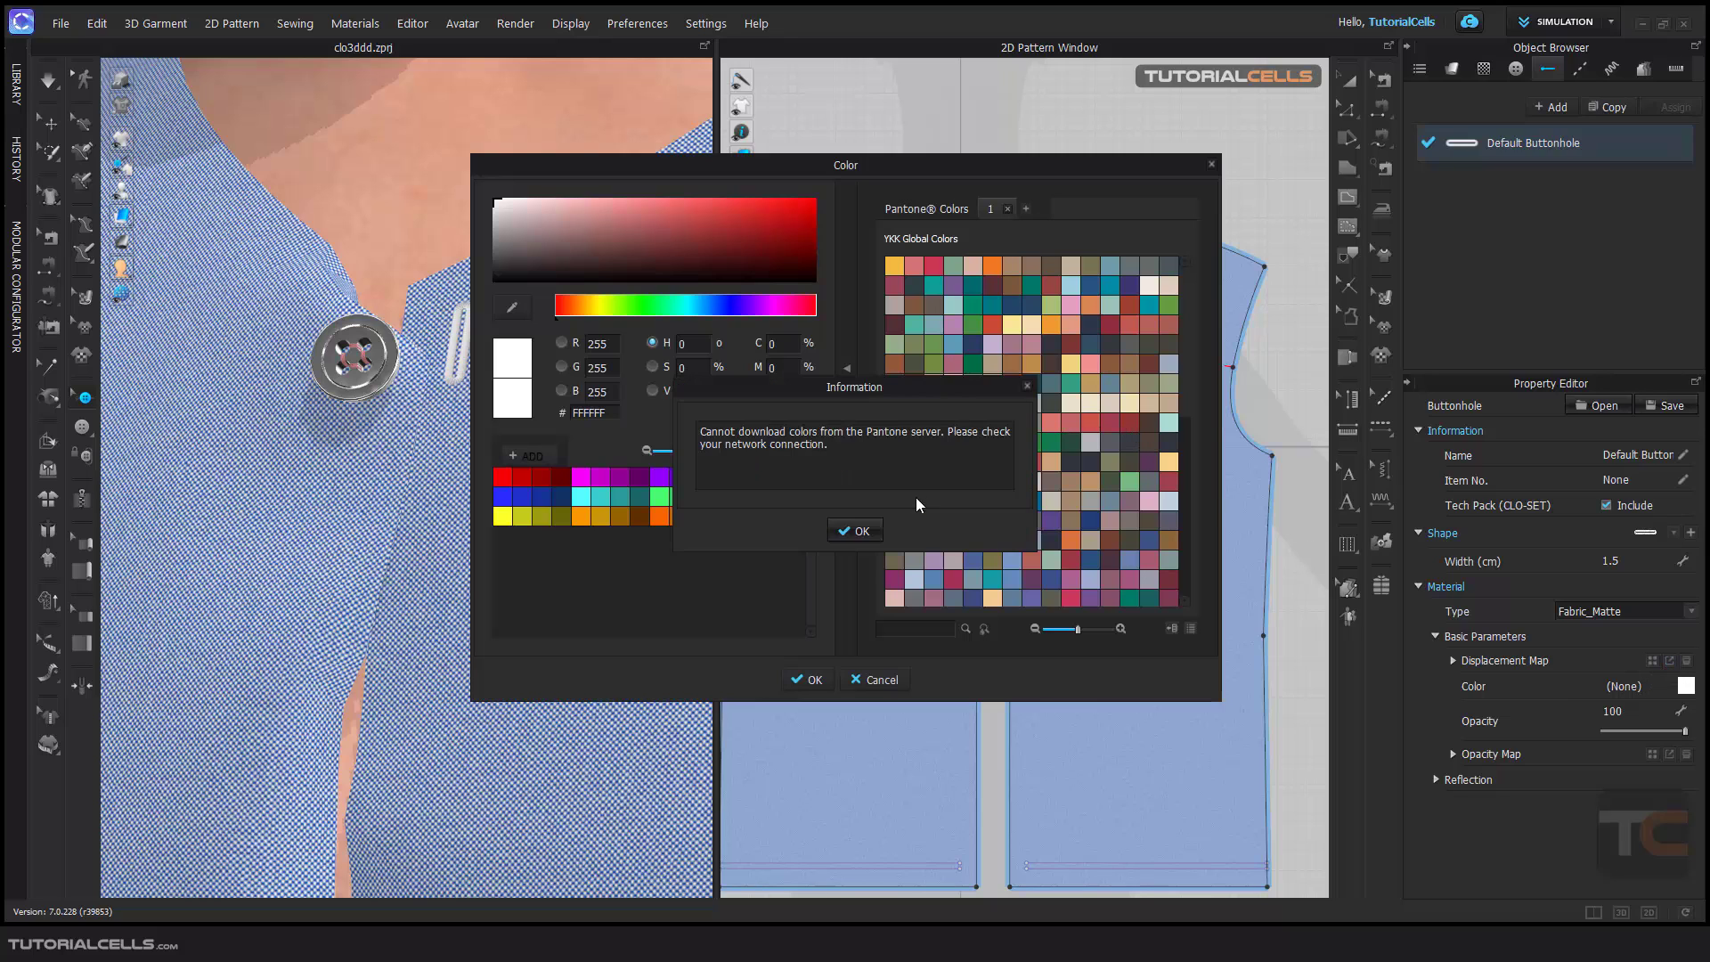
pyautogui.click(862, 532)
pyautogui.click(1091, 285)
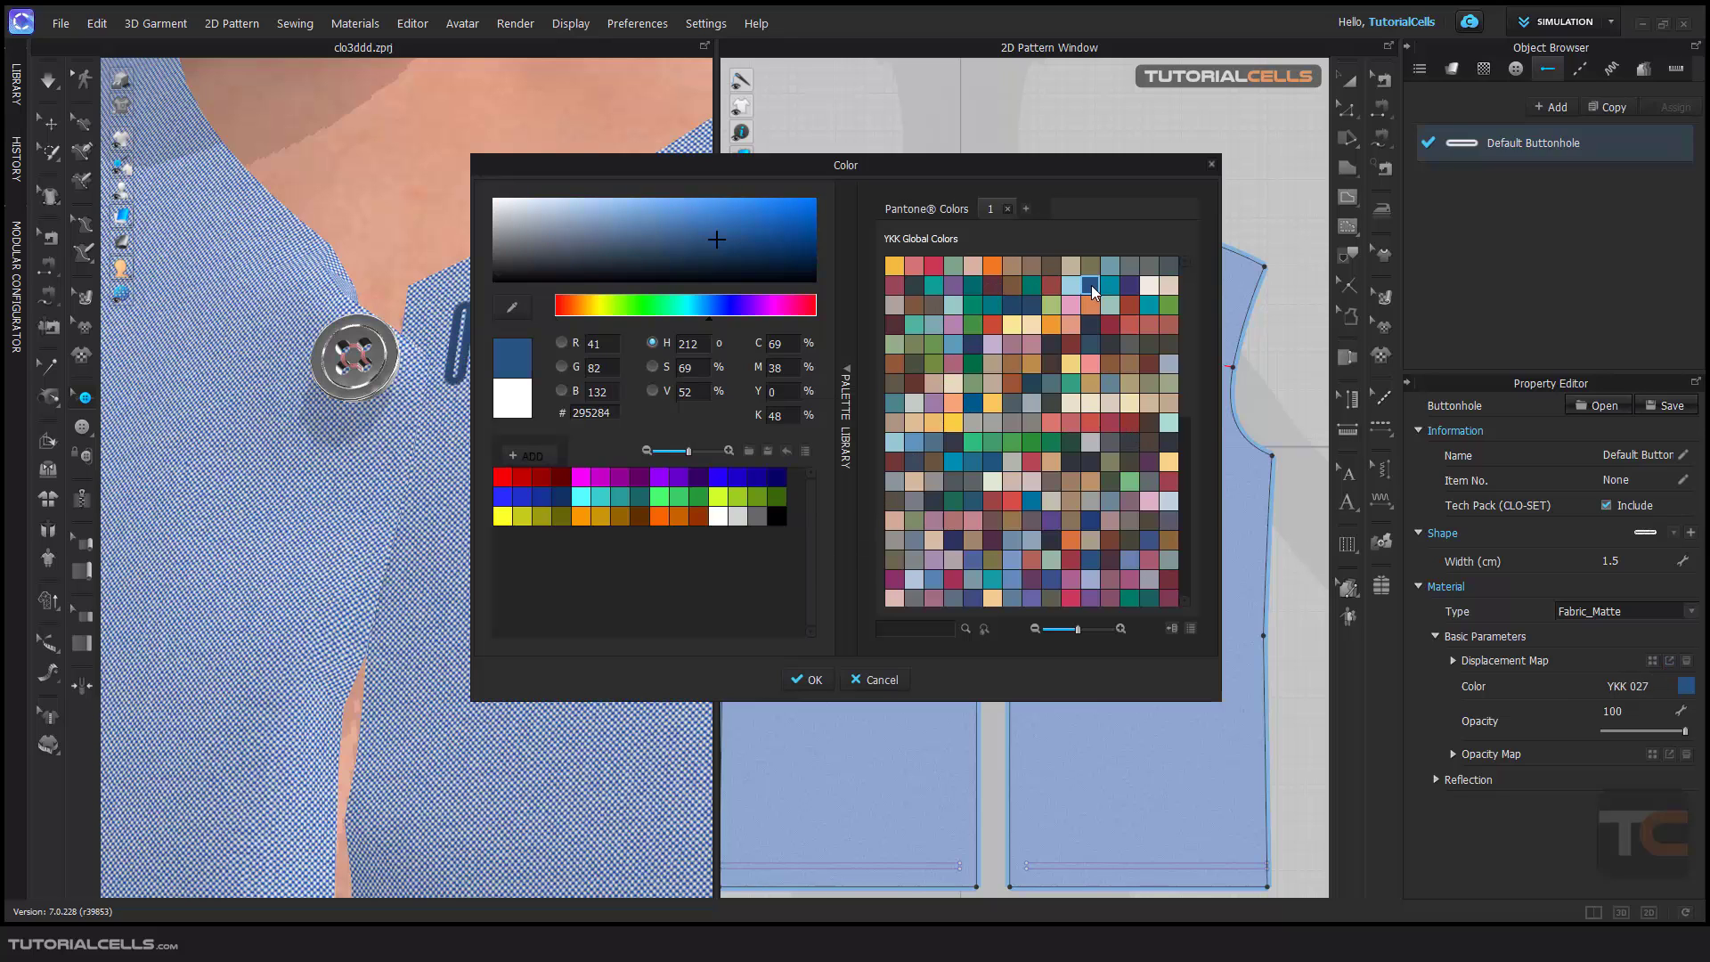
pyautogui.click(814, 680)
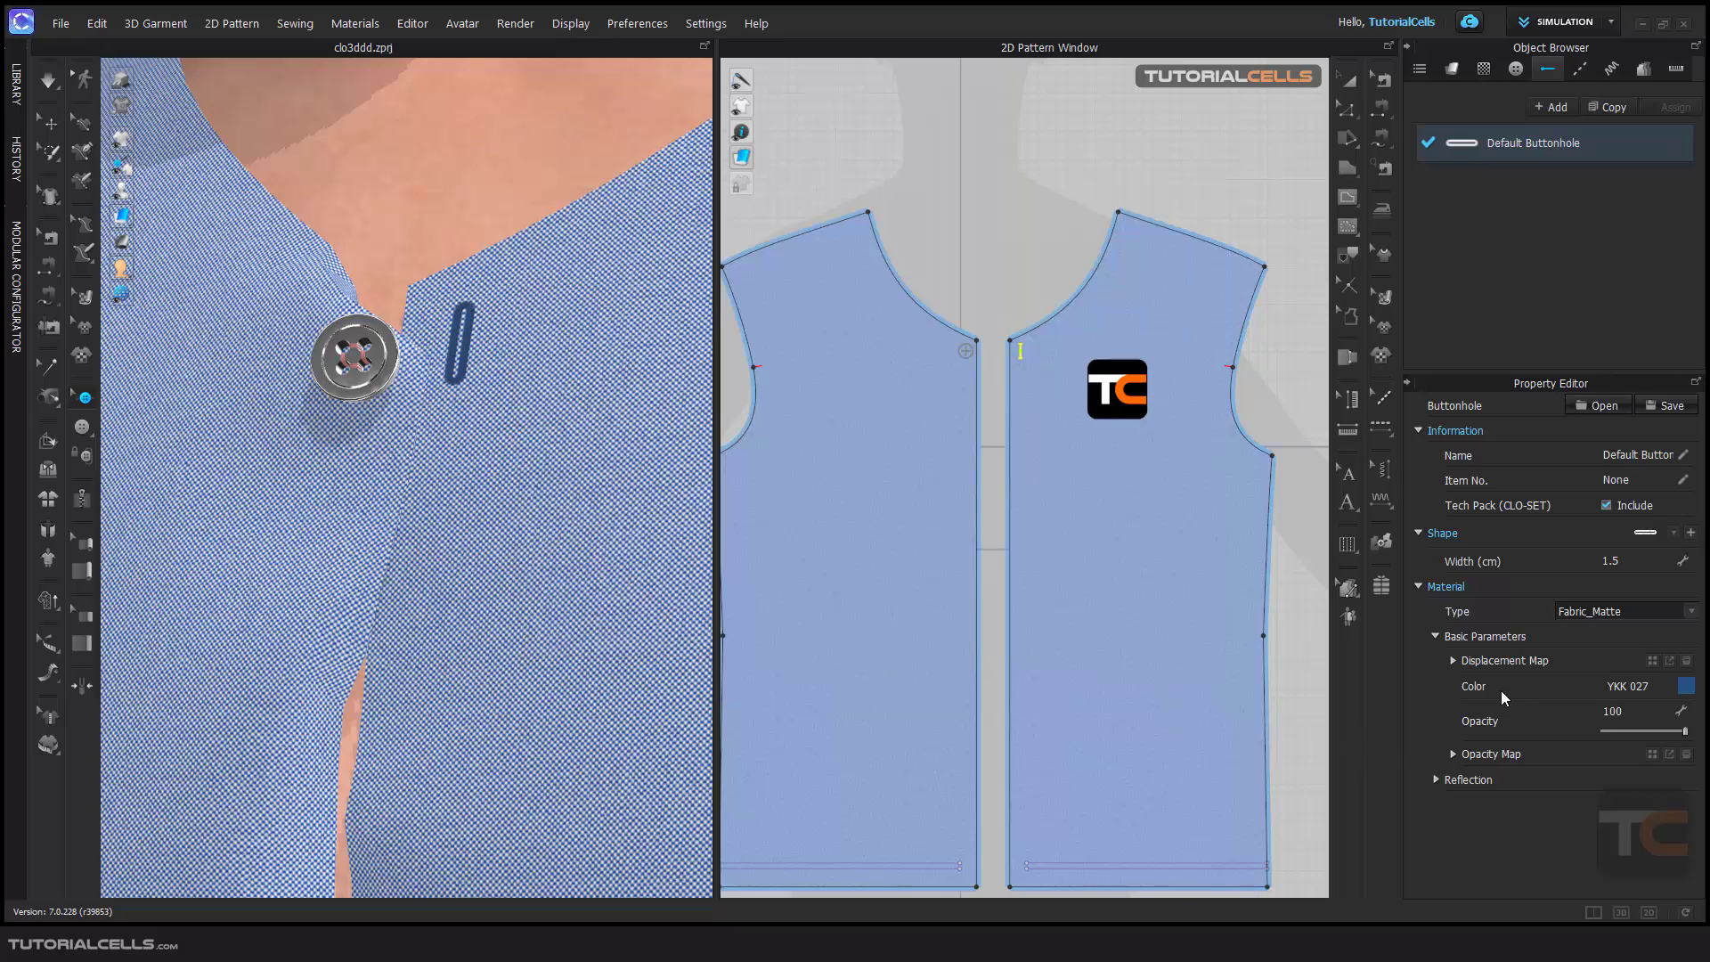
# - Copy the button near the neckline and begin pasting it, previewing its placement on the front pattern and the 3D shirt
pyautogui.scroll(-5, 922, 445)
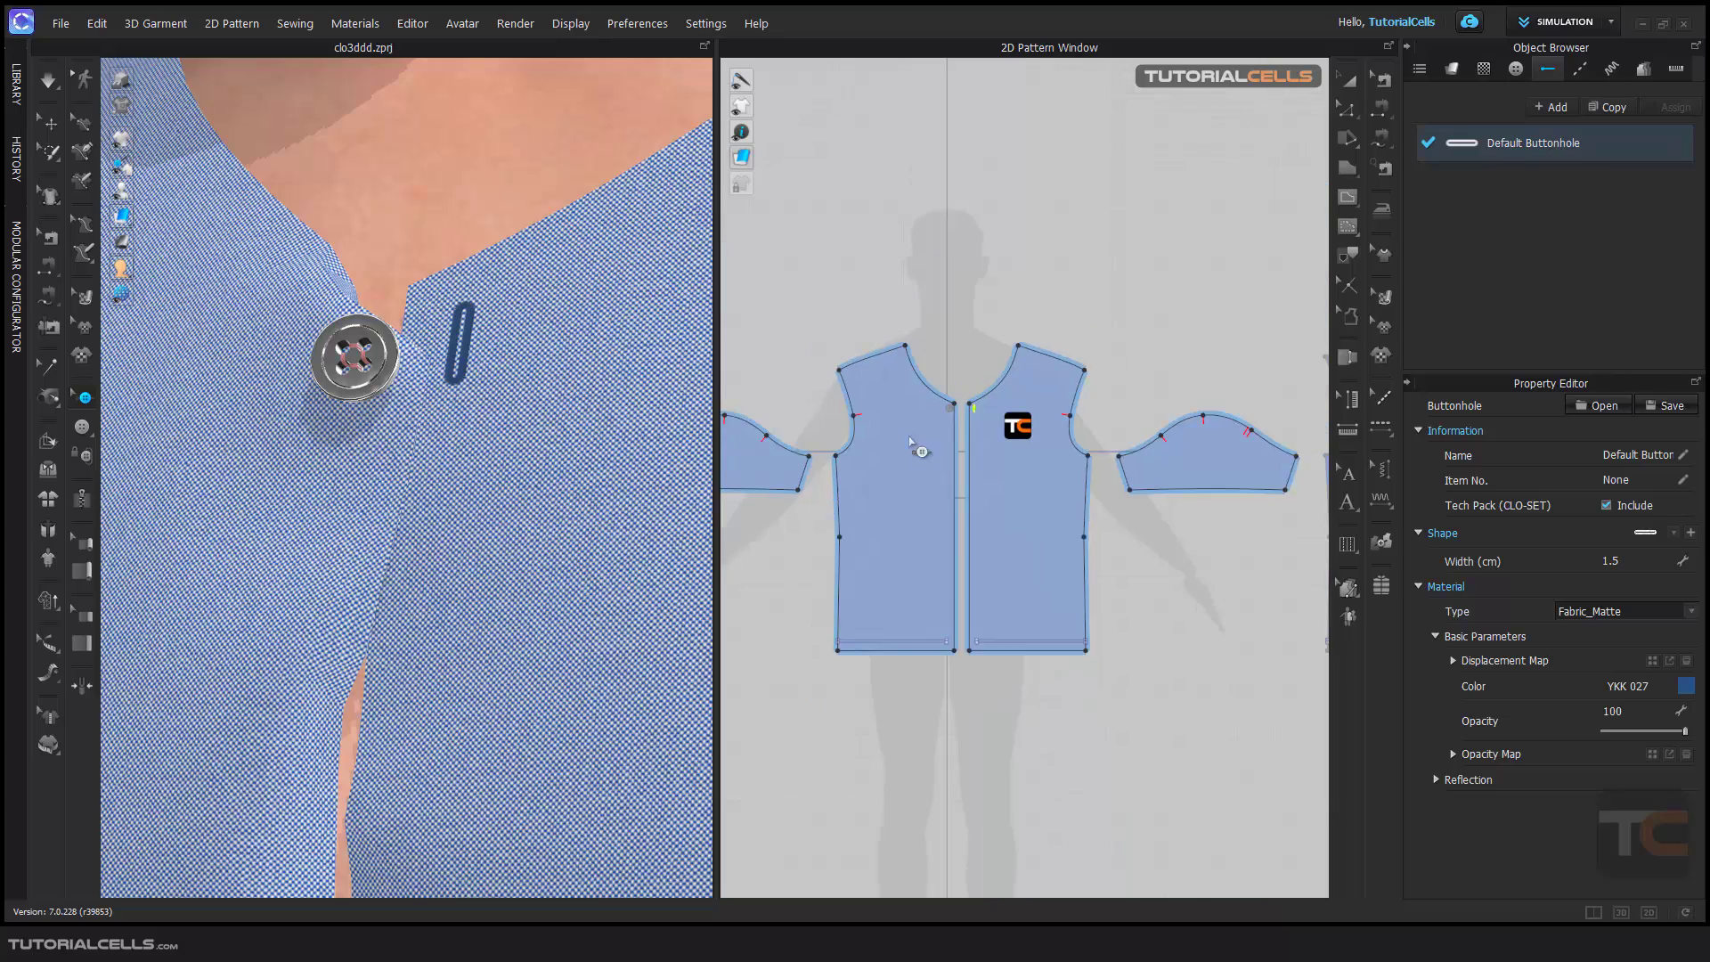
pyautogui.scroll(5, 933, 431)
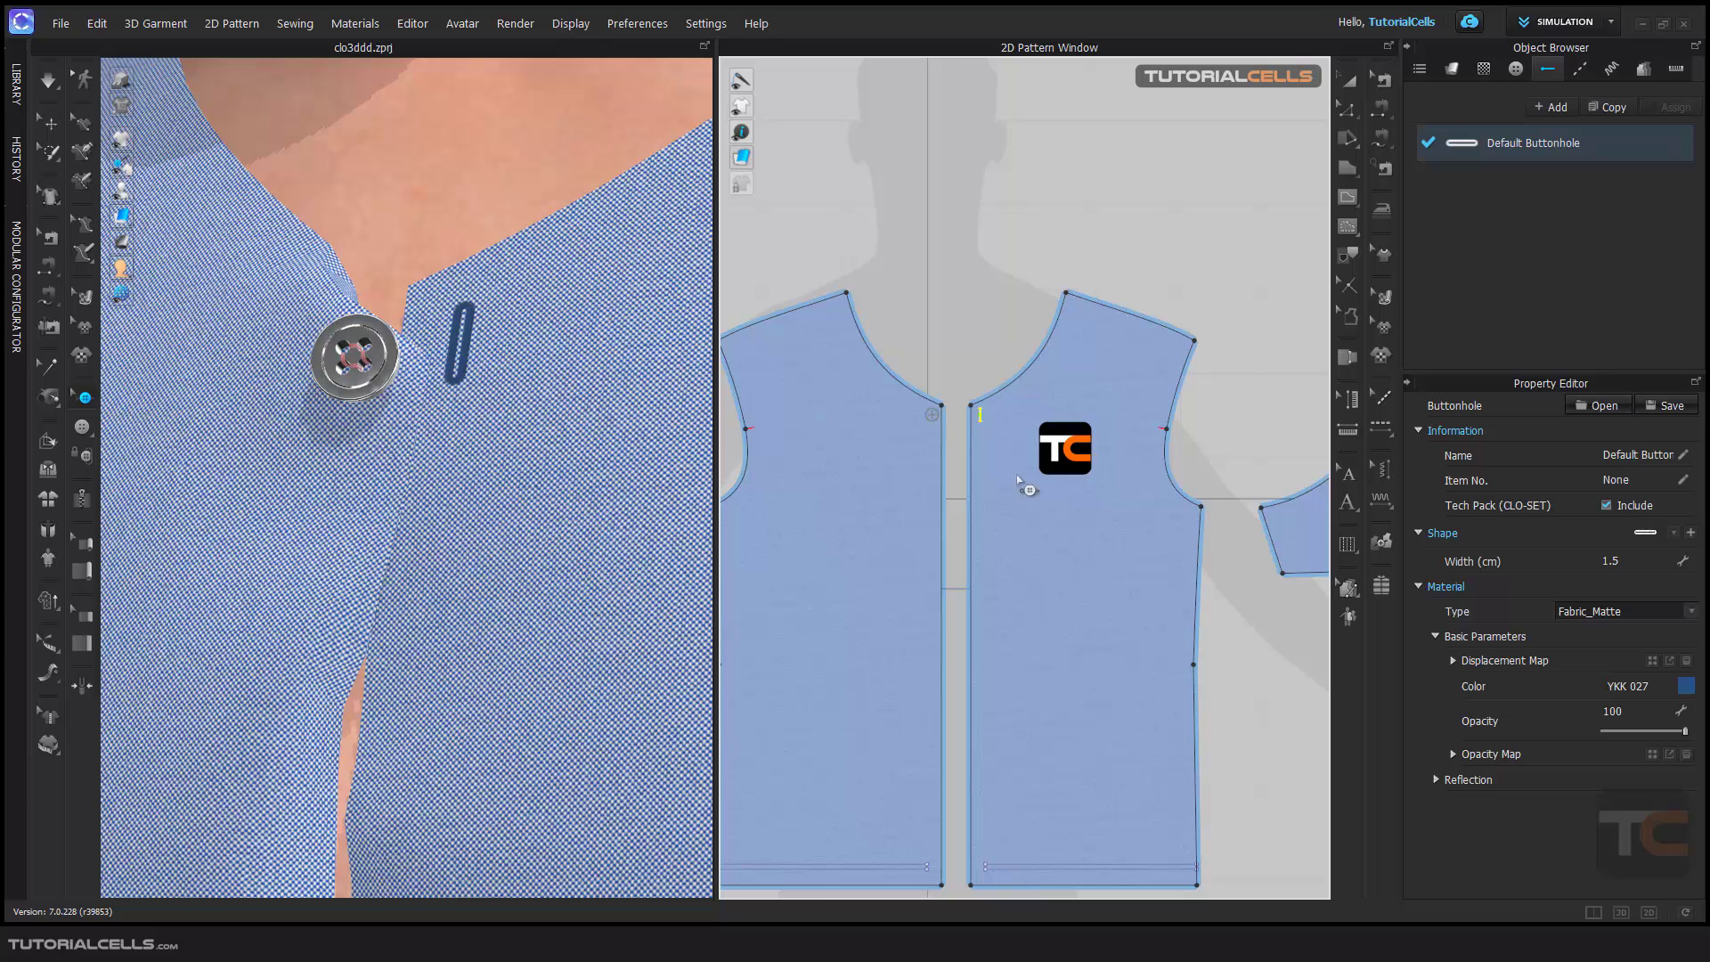
pyautogui.click(931, 417)
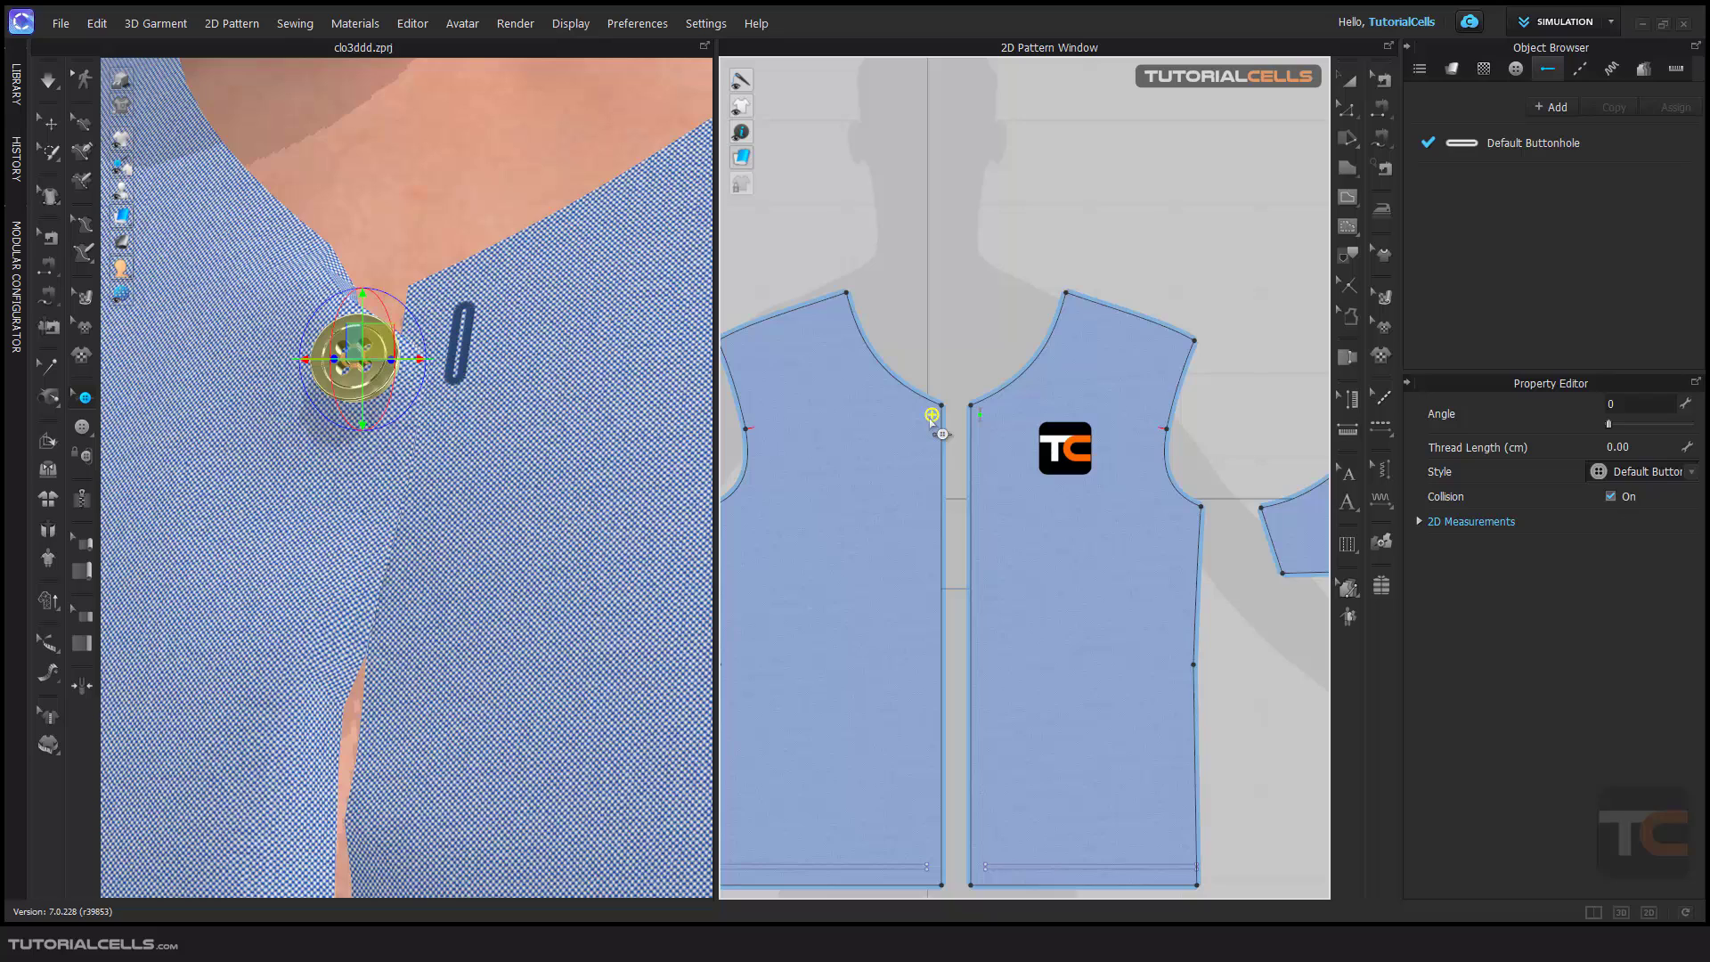
pyautogui.click(925, 449)
pyautogui.moveTo(939, 465); pyautogui.dragTo(946, 482)
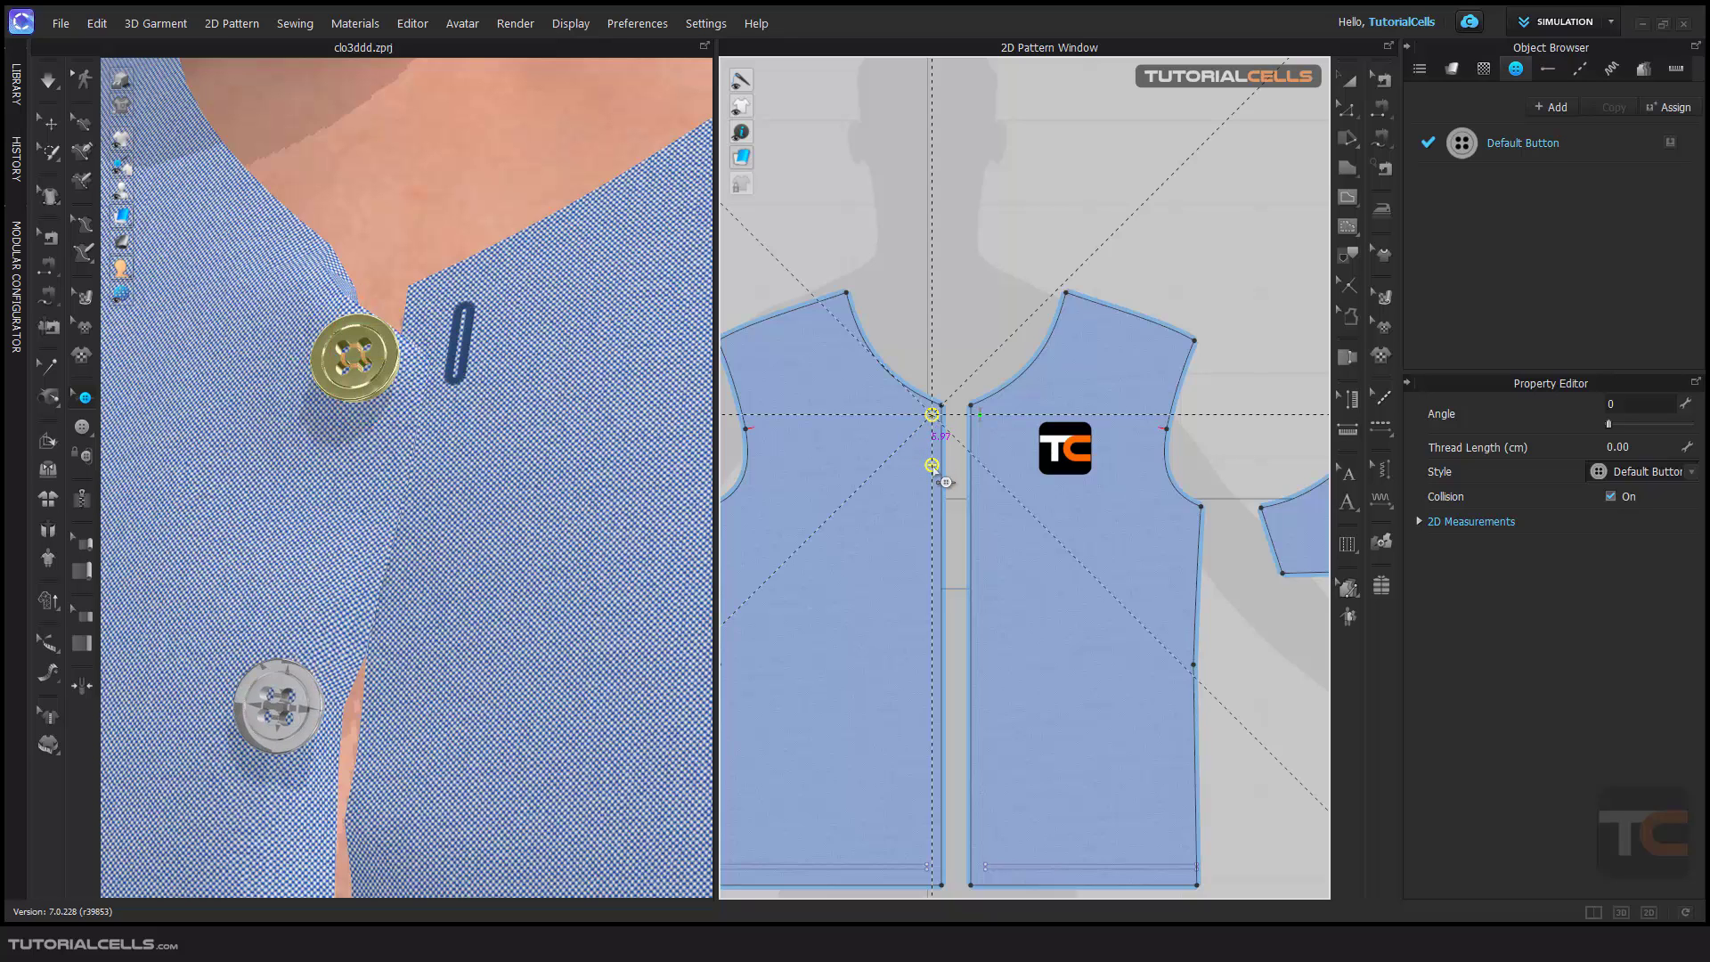
pyautogui.scroll(-10, 554, 526)
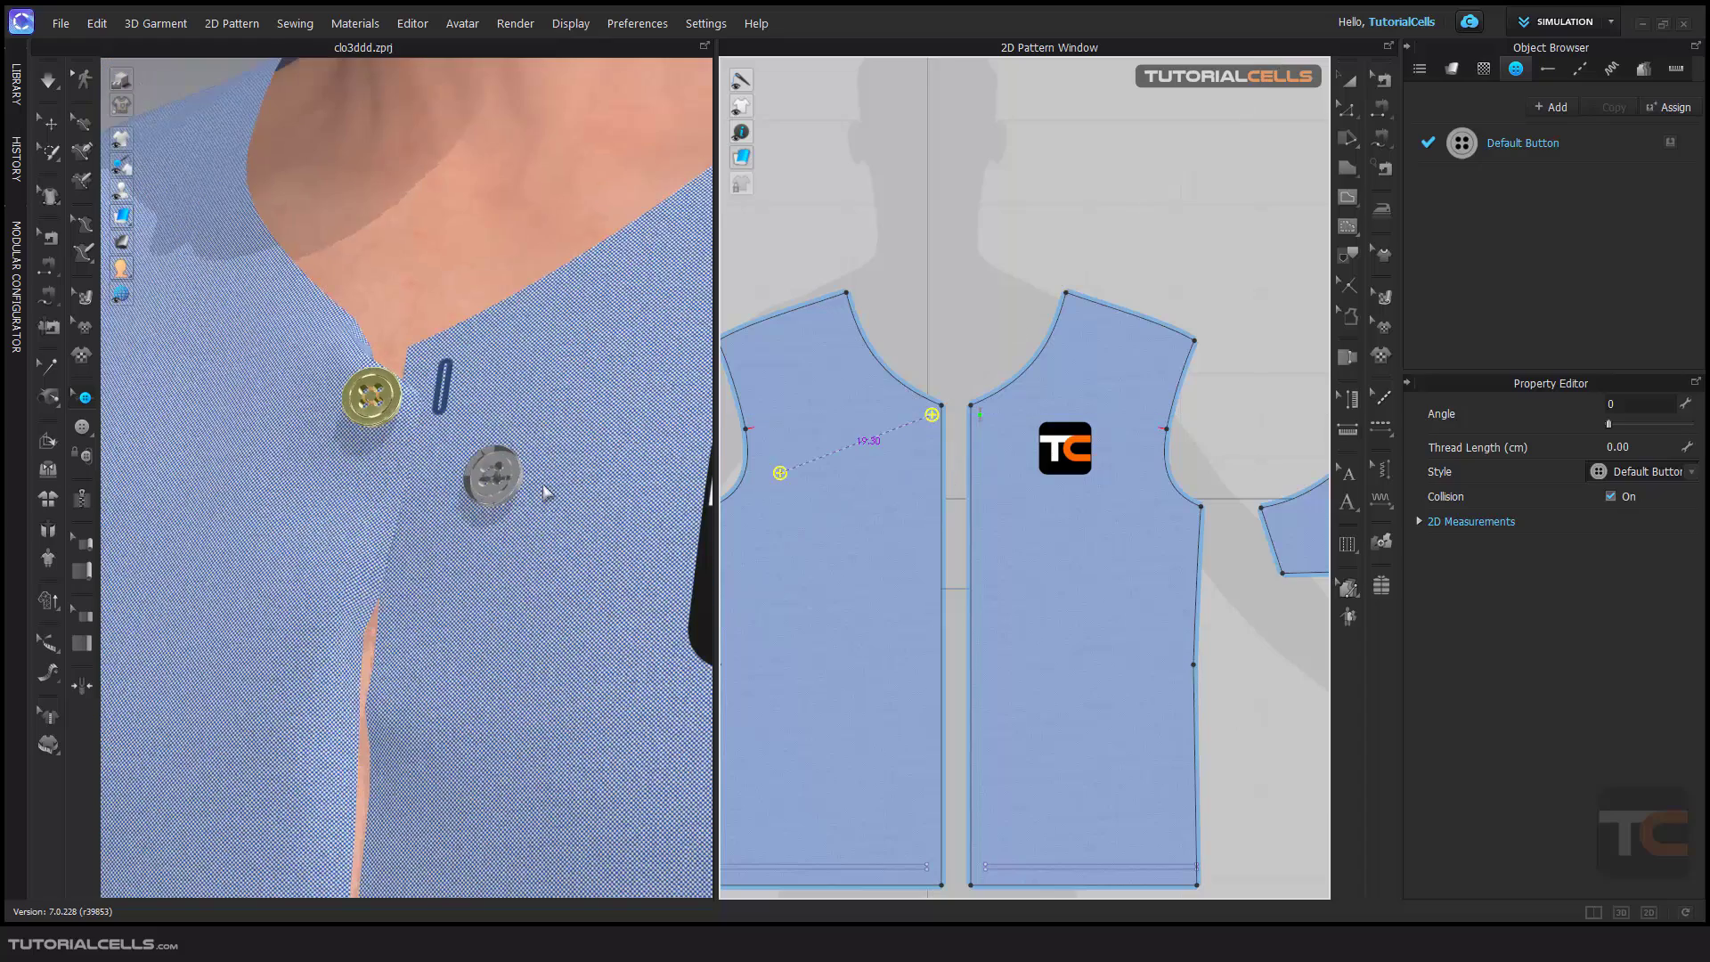
pyautogui.scroll(-5, 553, 526)
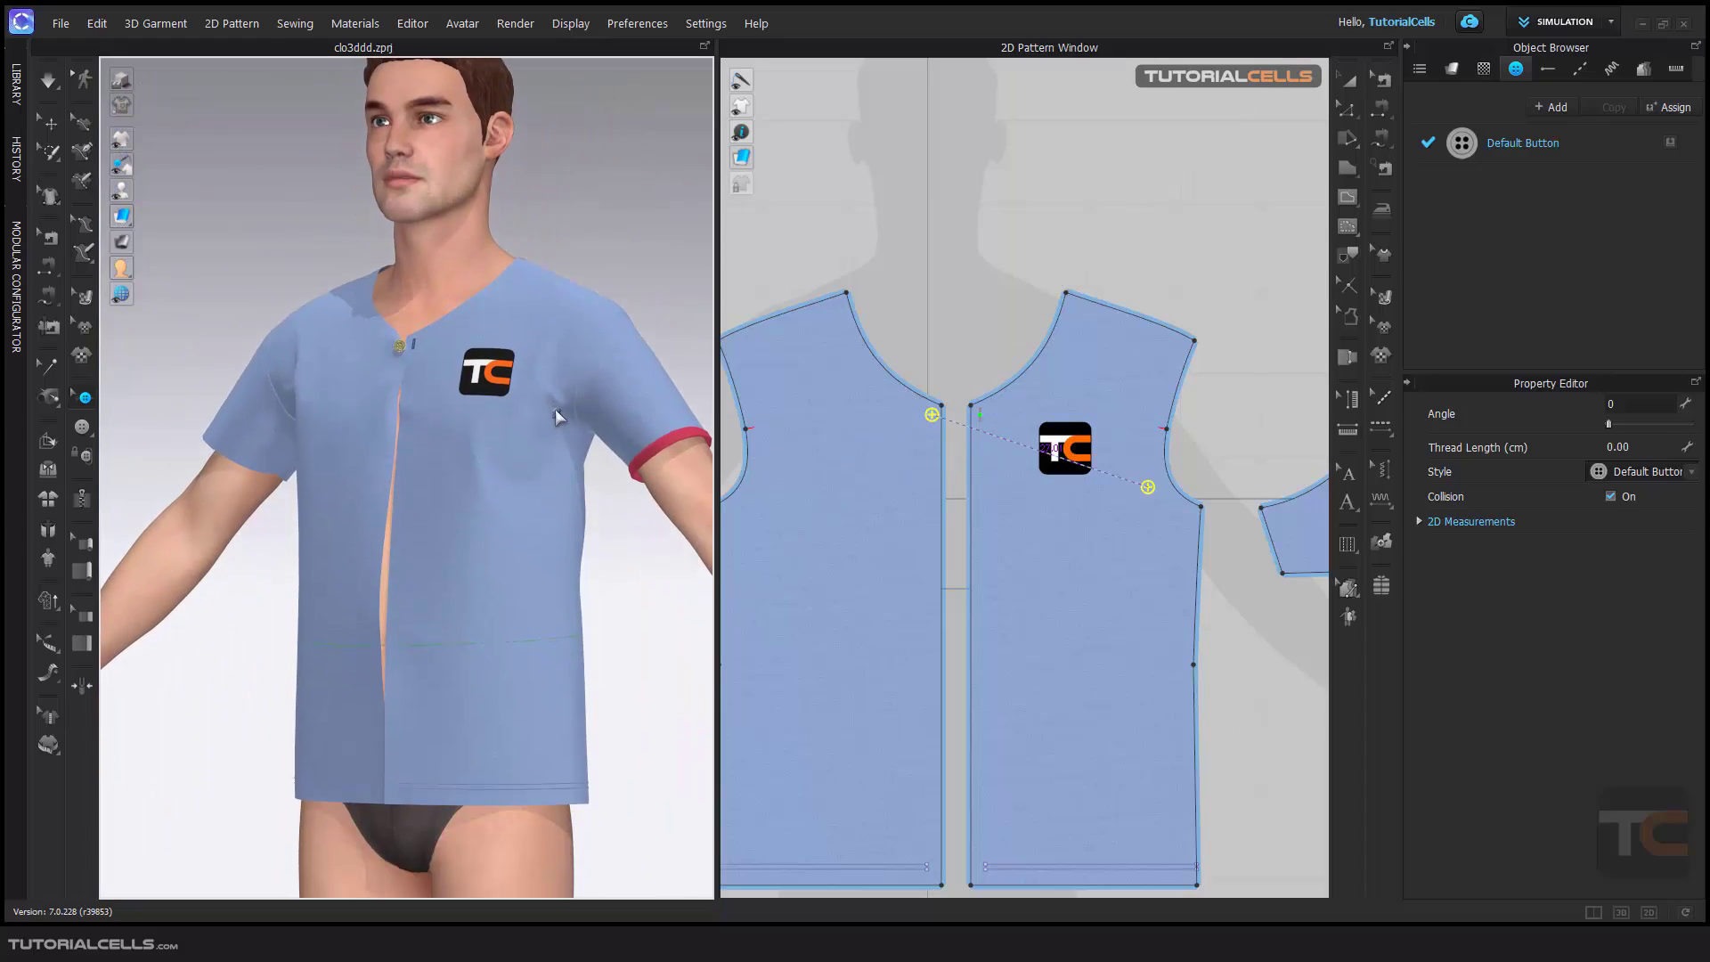
# - Paste seven buttons in a straight vertical column below the original along the front edge, at an interval of 6.81 cm
pyautogui.click(935, 484)
pyautogui.moveTo(877, 274); pyautogui.dragTo(624, 260)
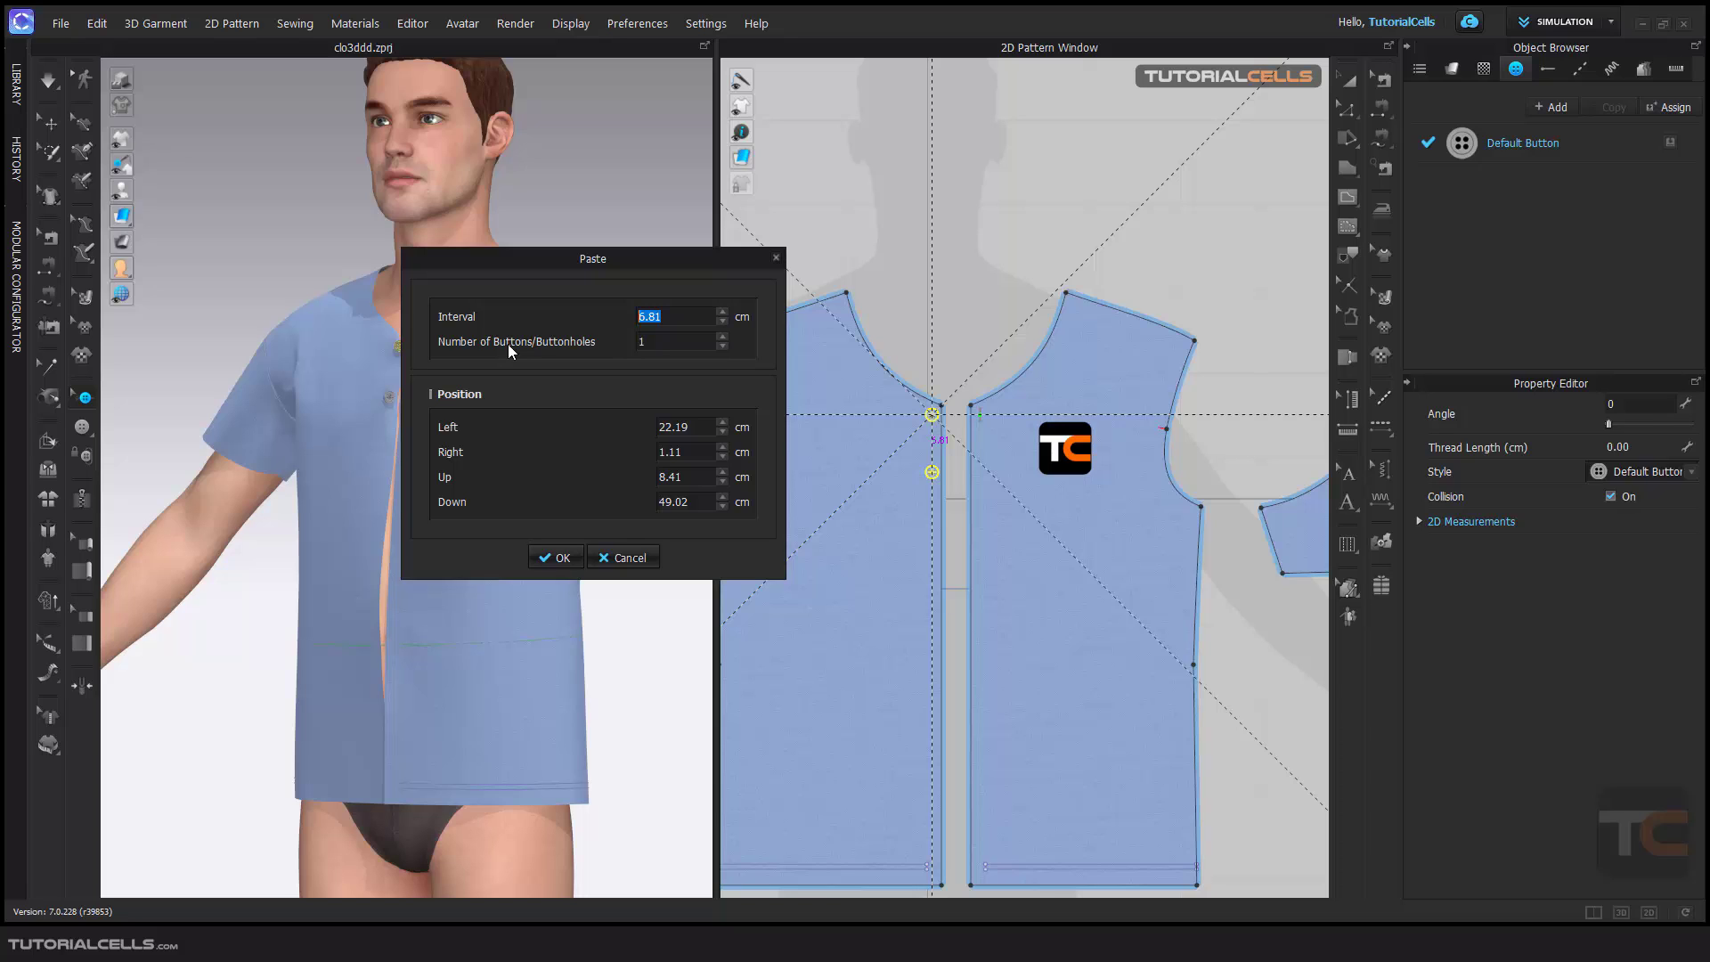
pyautogui.click(724, 337)
pyautogui.click(723, 336)
pyautogui.click(723, 337)
pyautogui.click(724, 337)
pyautogui.click(723, 337)
pyautogui.click(723, 337)
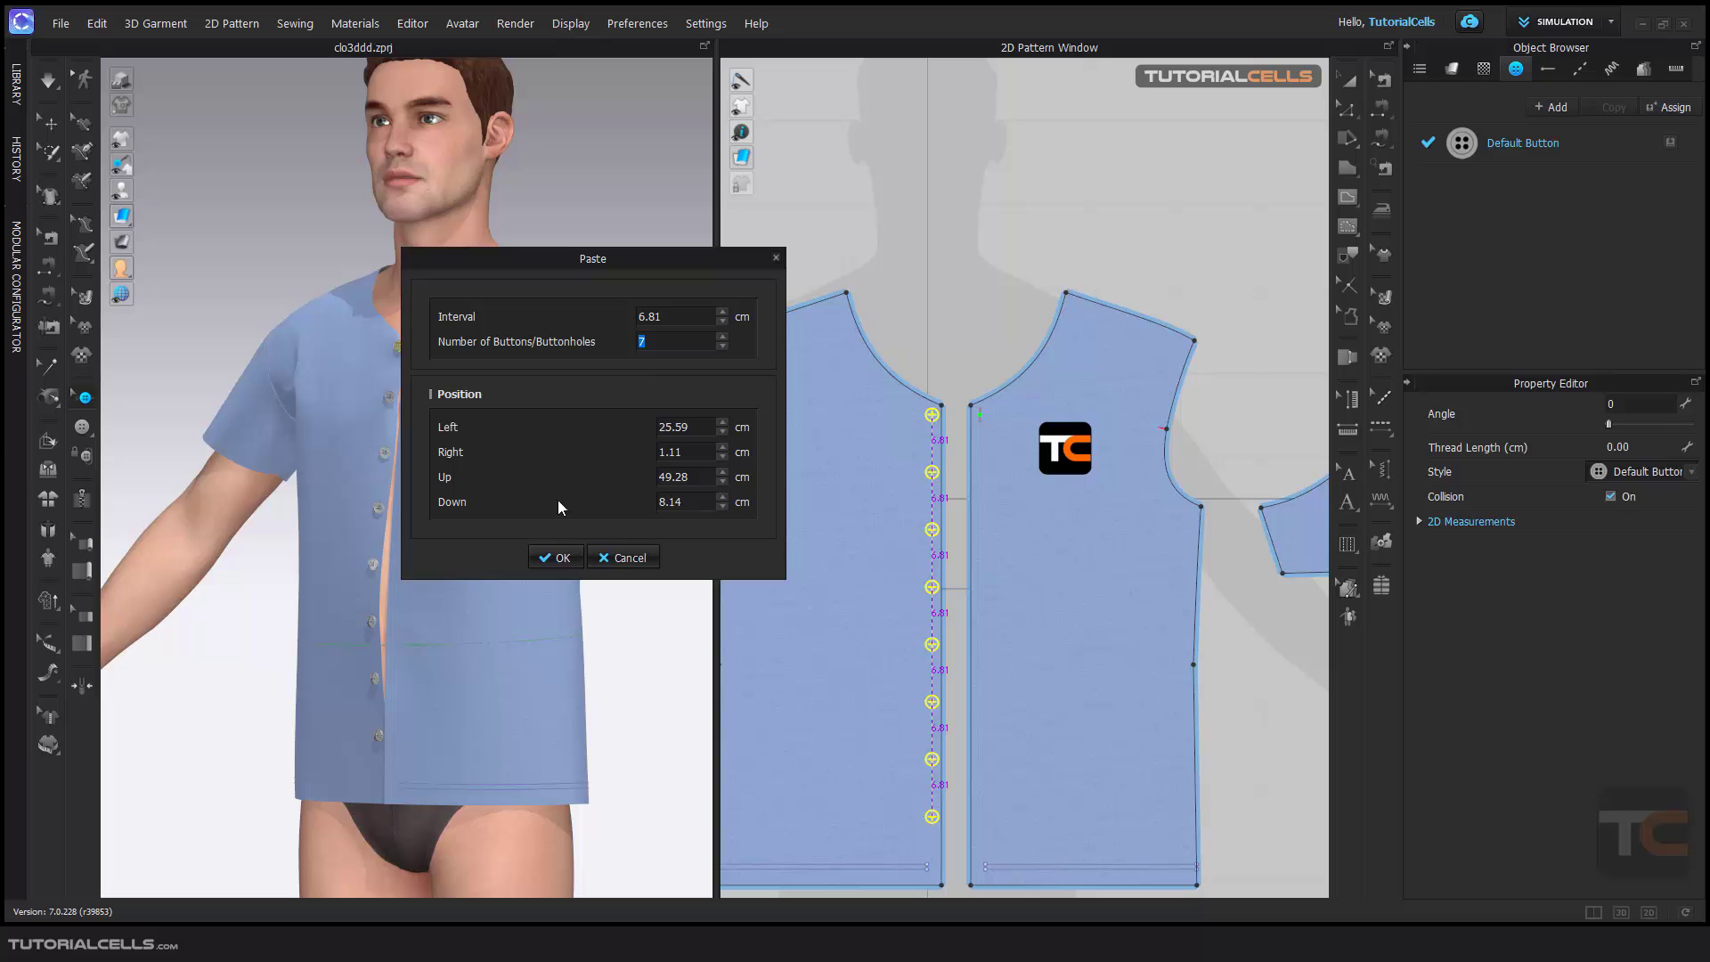
pyautogui.click(557, 558)
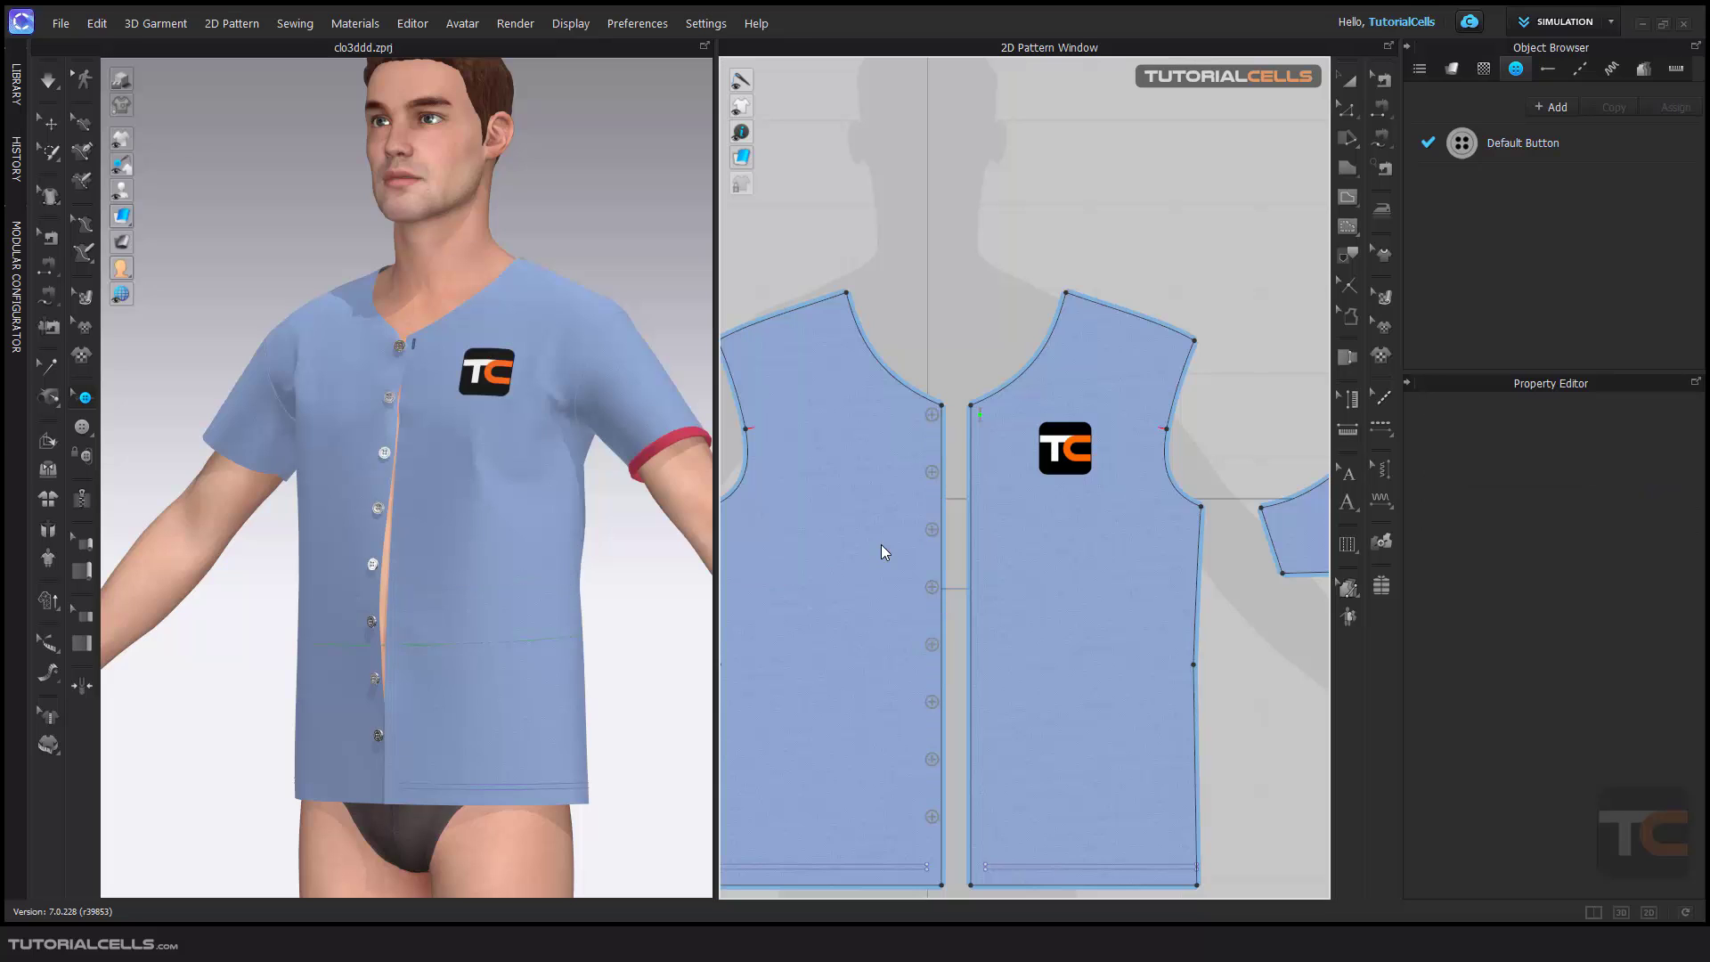
# - Select the whole column of buttons and duplicate it as buttonholes to the symmetric front pattern, and inspect the topmost buttonhole
pyautogui.scroll(-4, 880, 543)
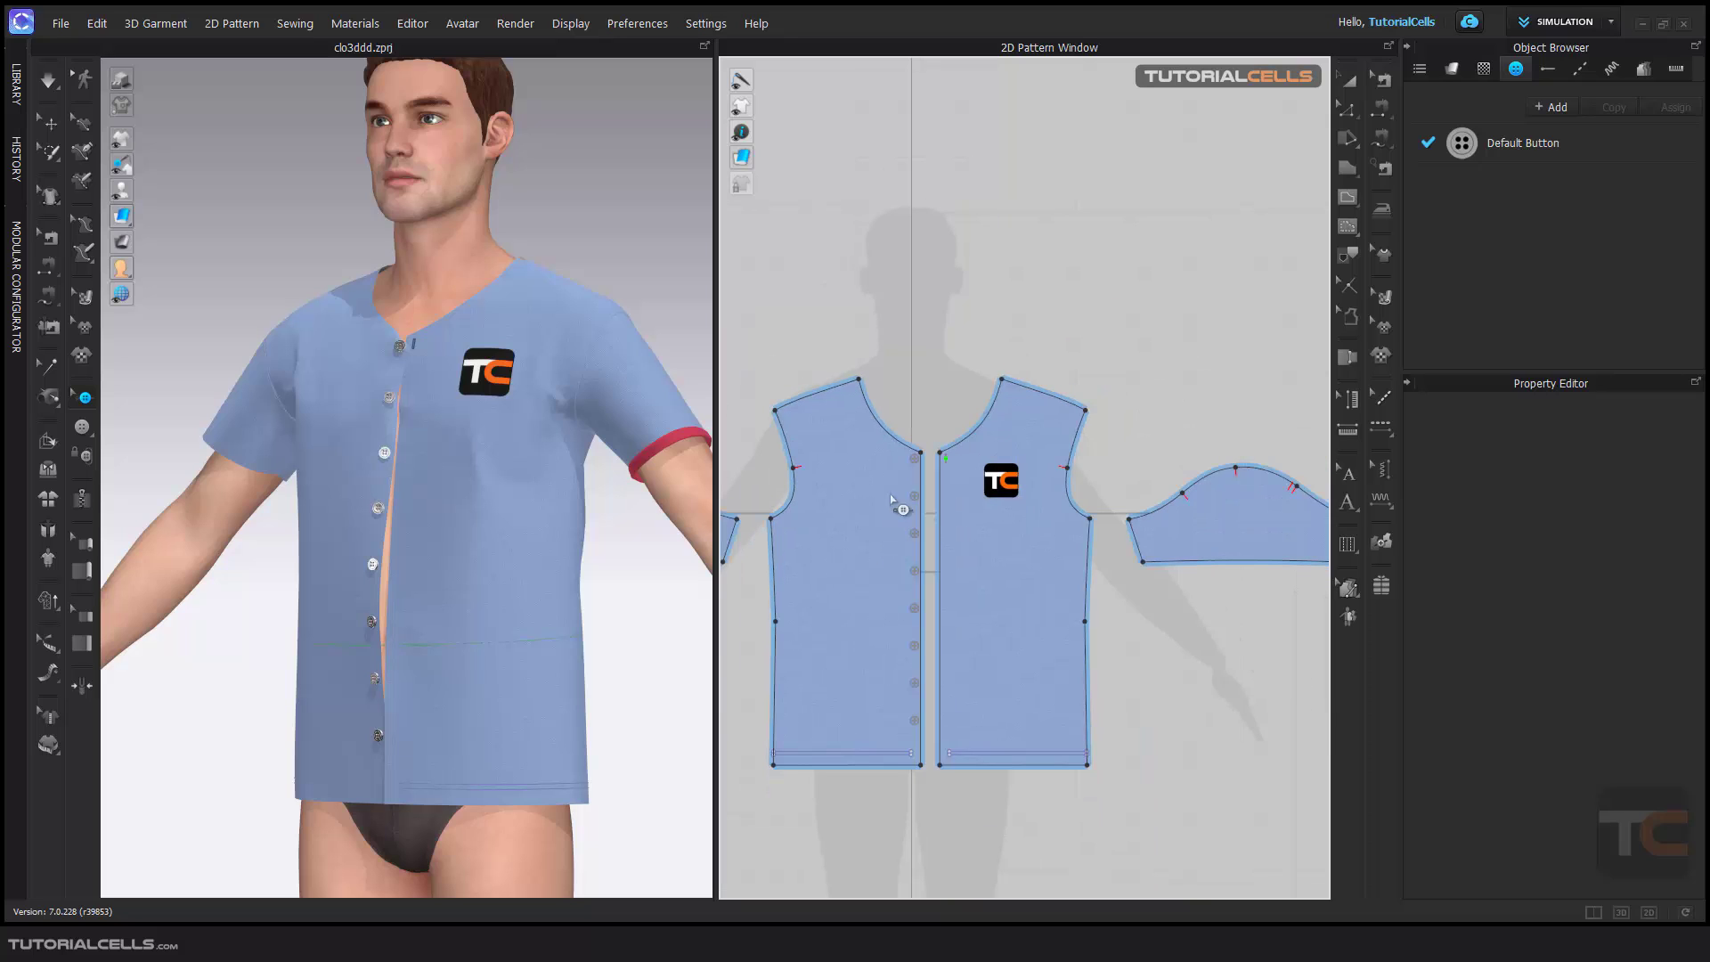
pyautogui.rightClick(911, 421)
pyautogui.moveTo(908, 390); pyautogui.dragTo(910, 314, button='middle')
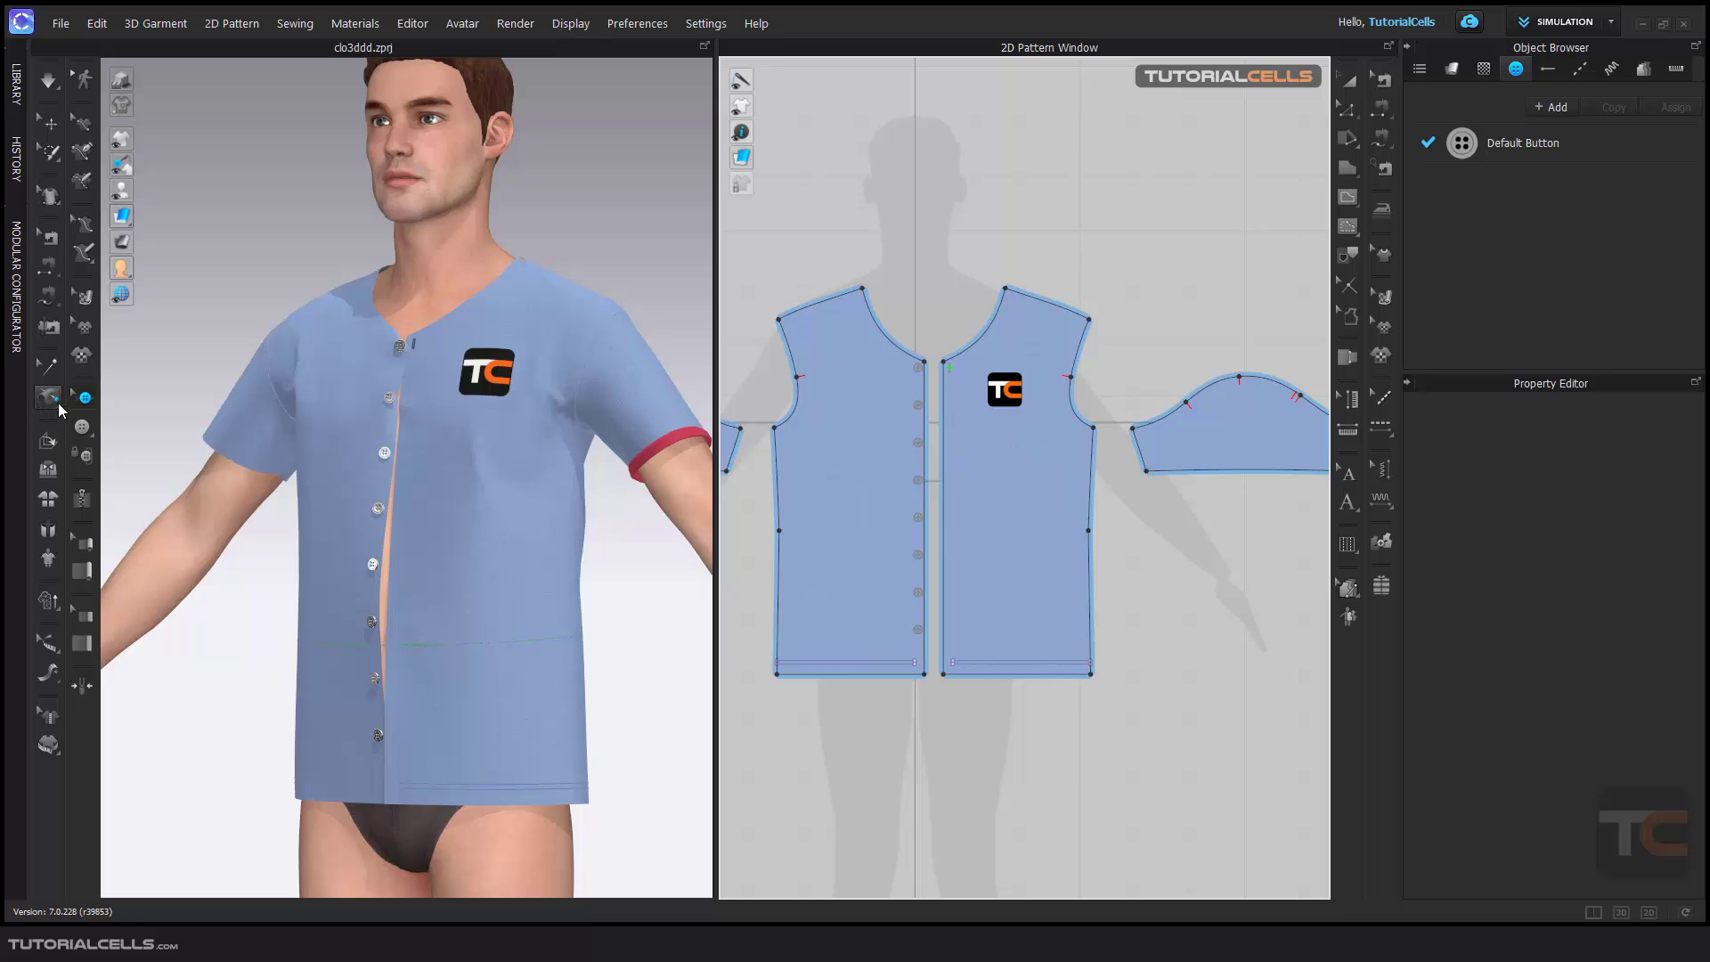
pyautogui.moveTo(845, 292); pyautogui.dragTo(922, 722)
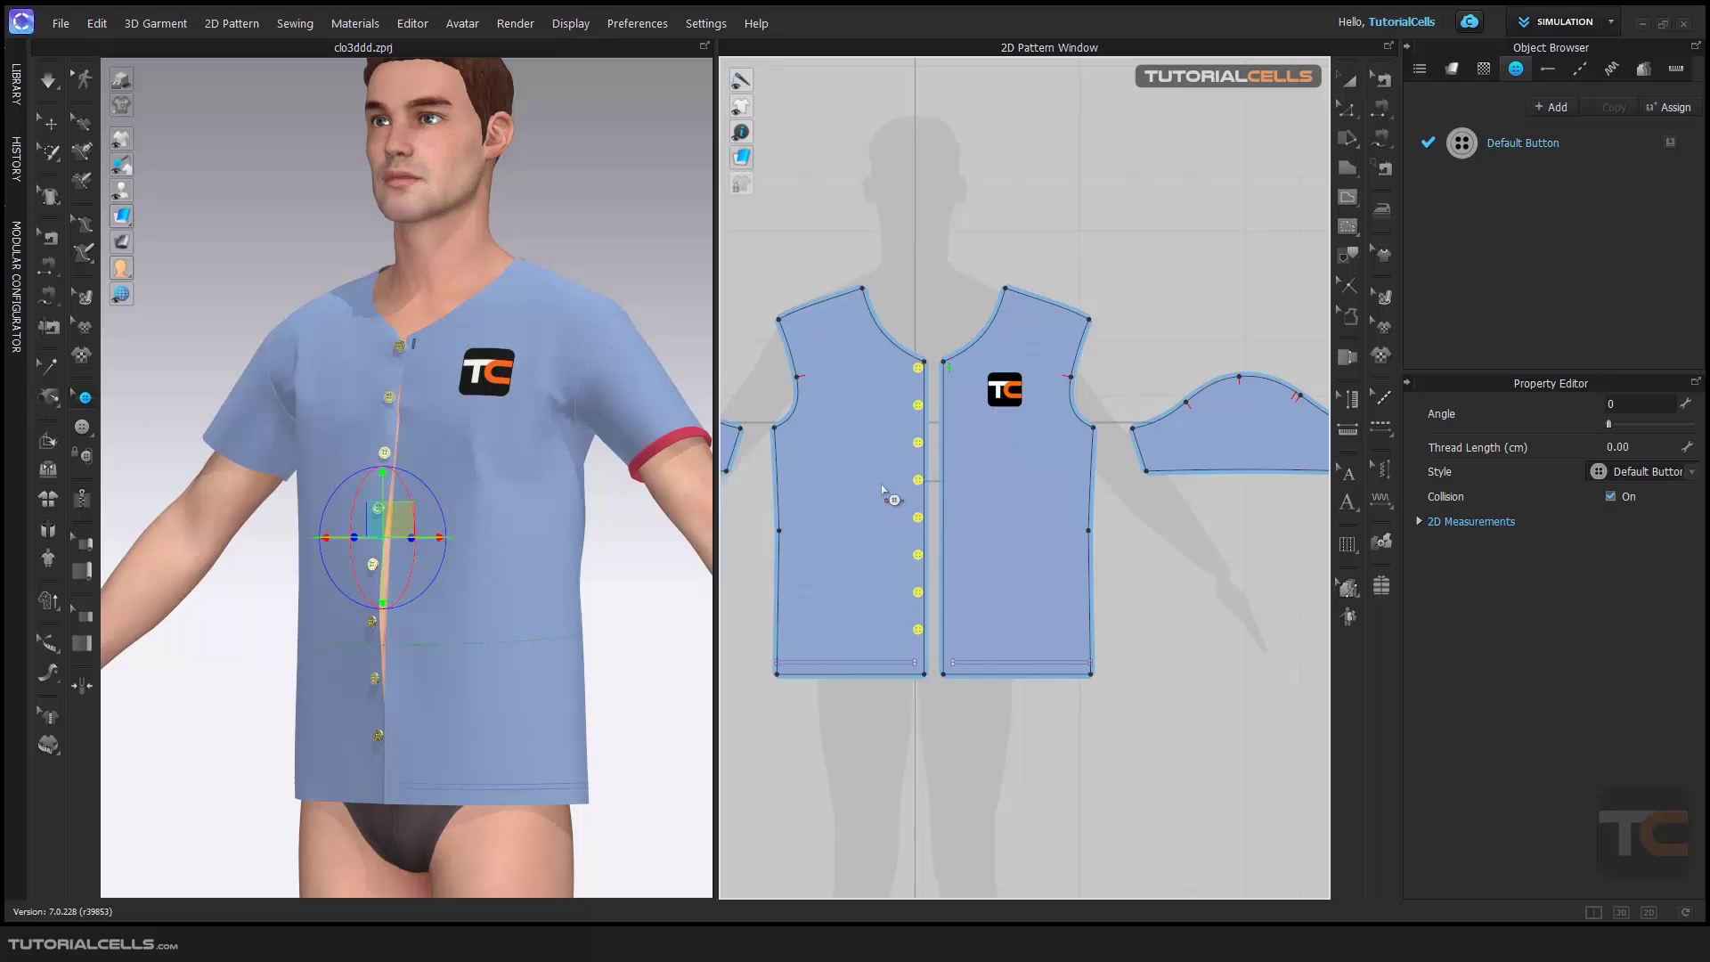
pyautogui.scroll(5, 885, 491)
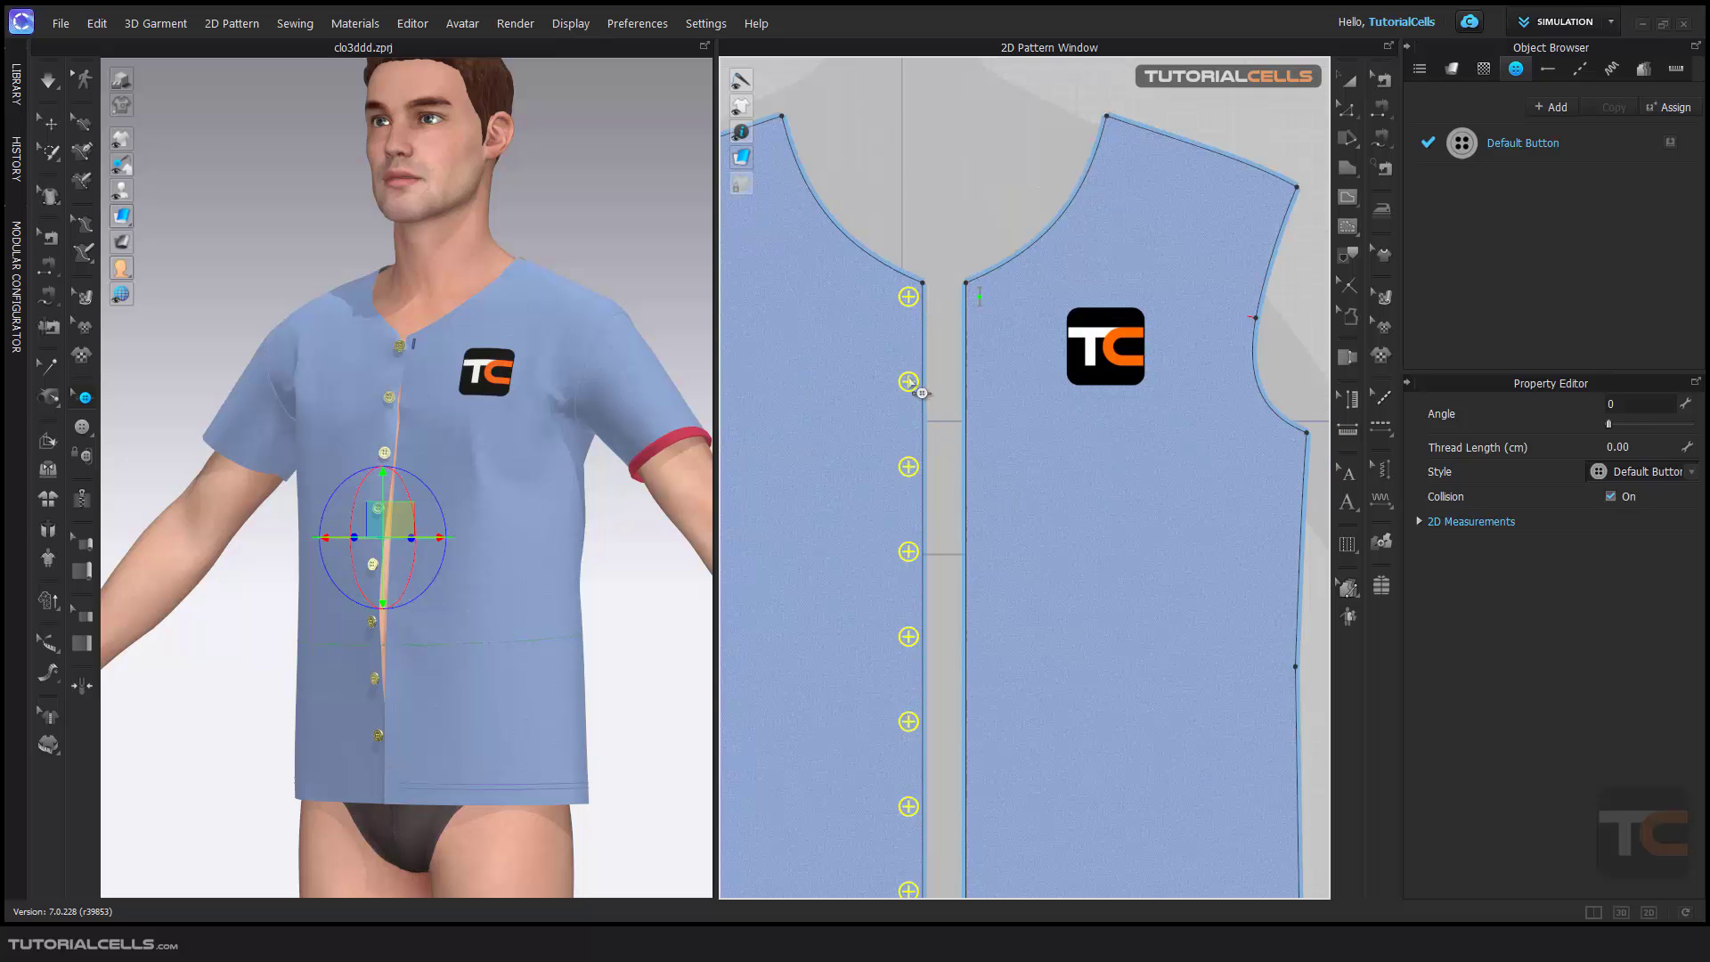
pyautogui.rightClick(921, 396)
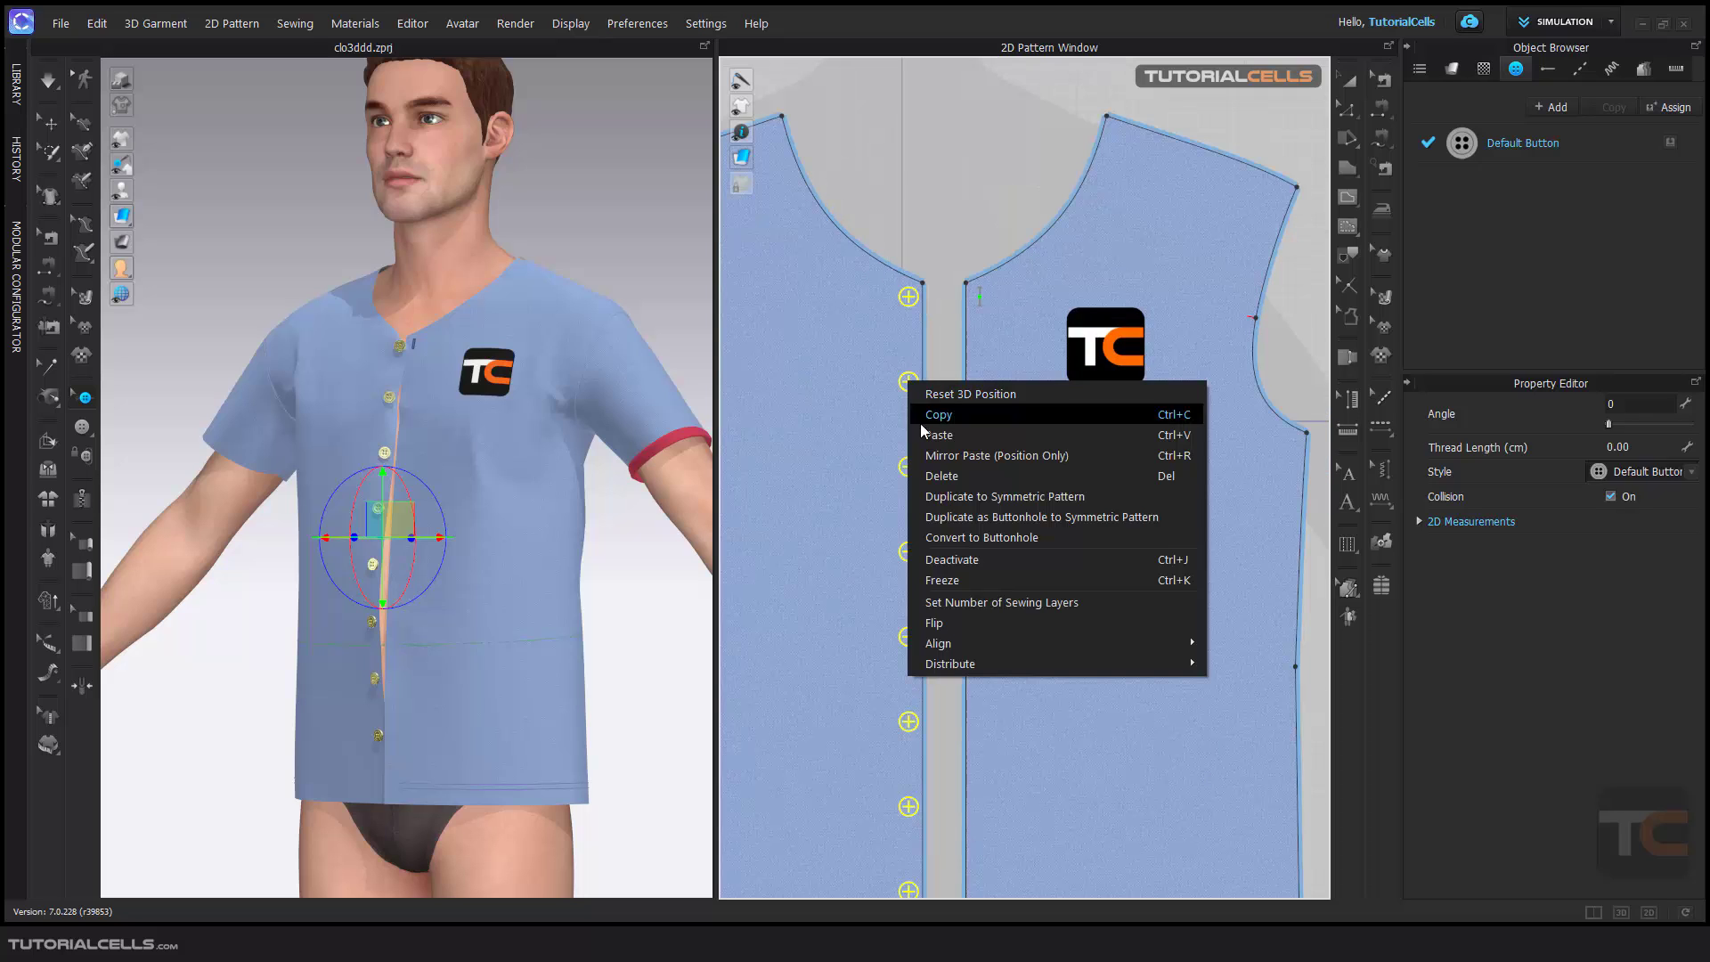
pyautogui.click(950, 519)
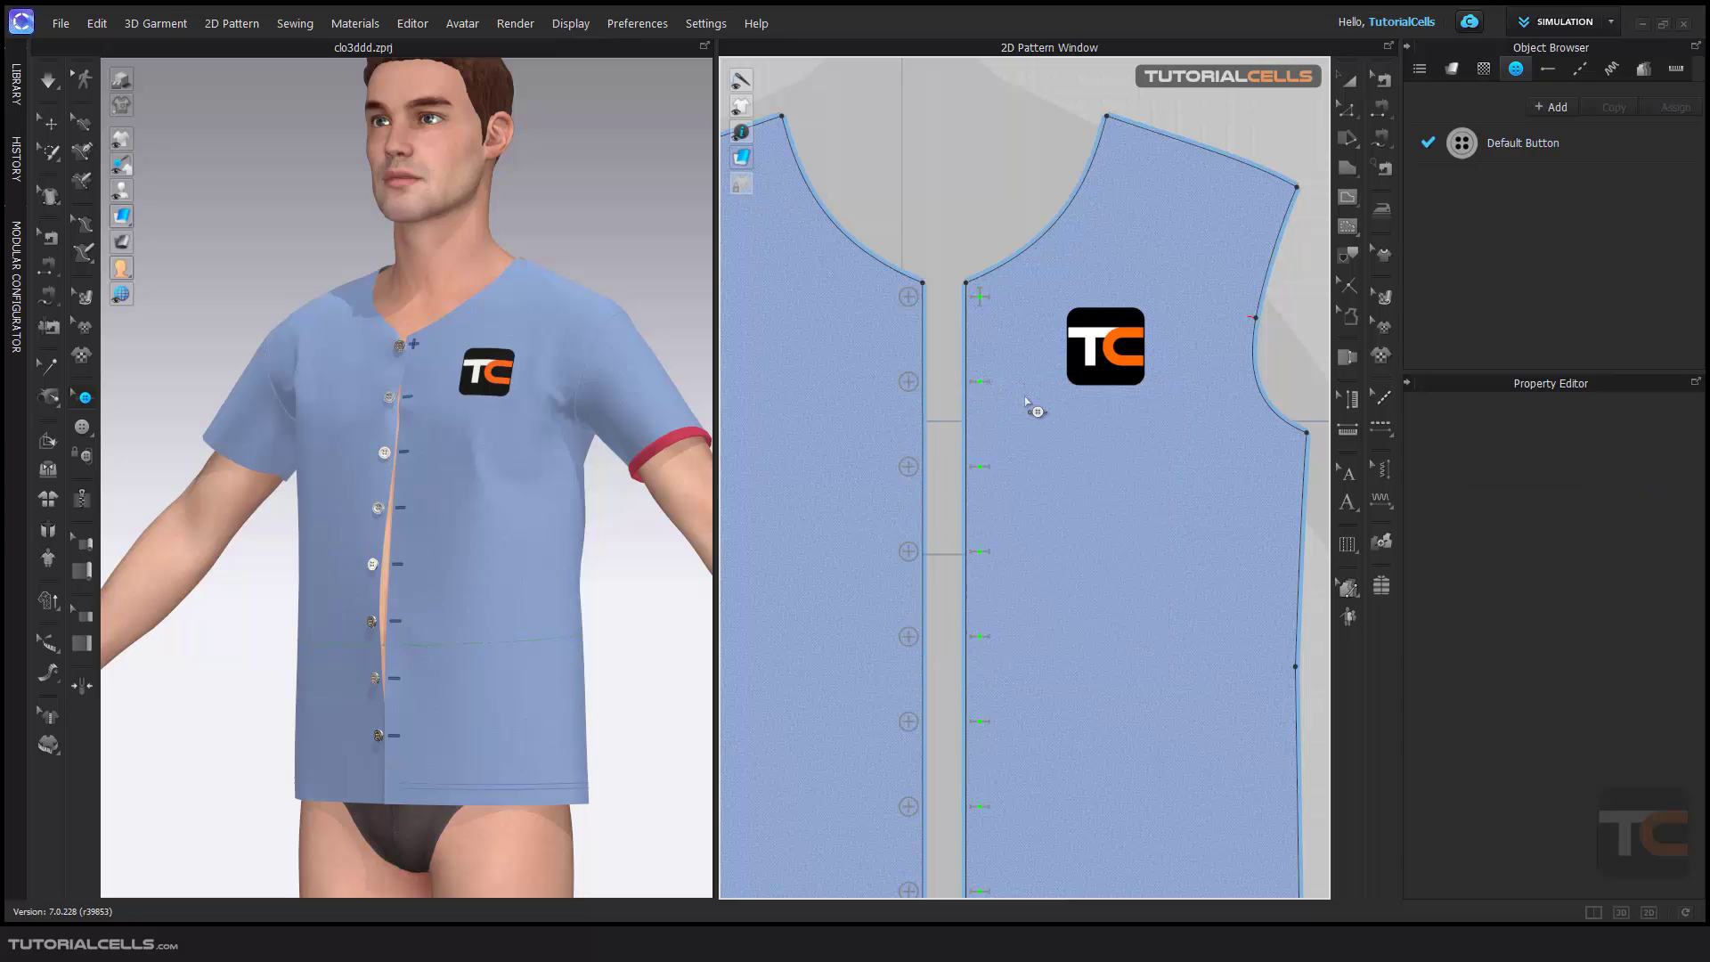
pyautogui.scroll(2, 998, 303)
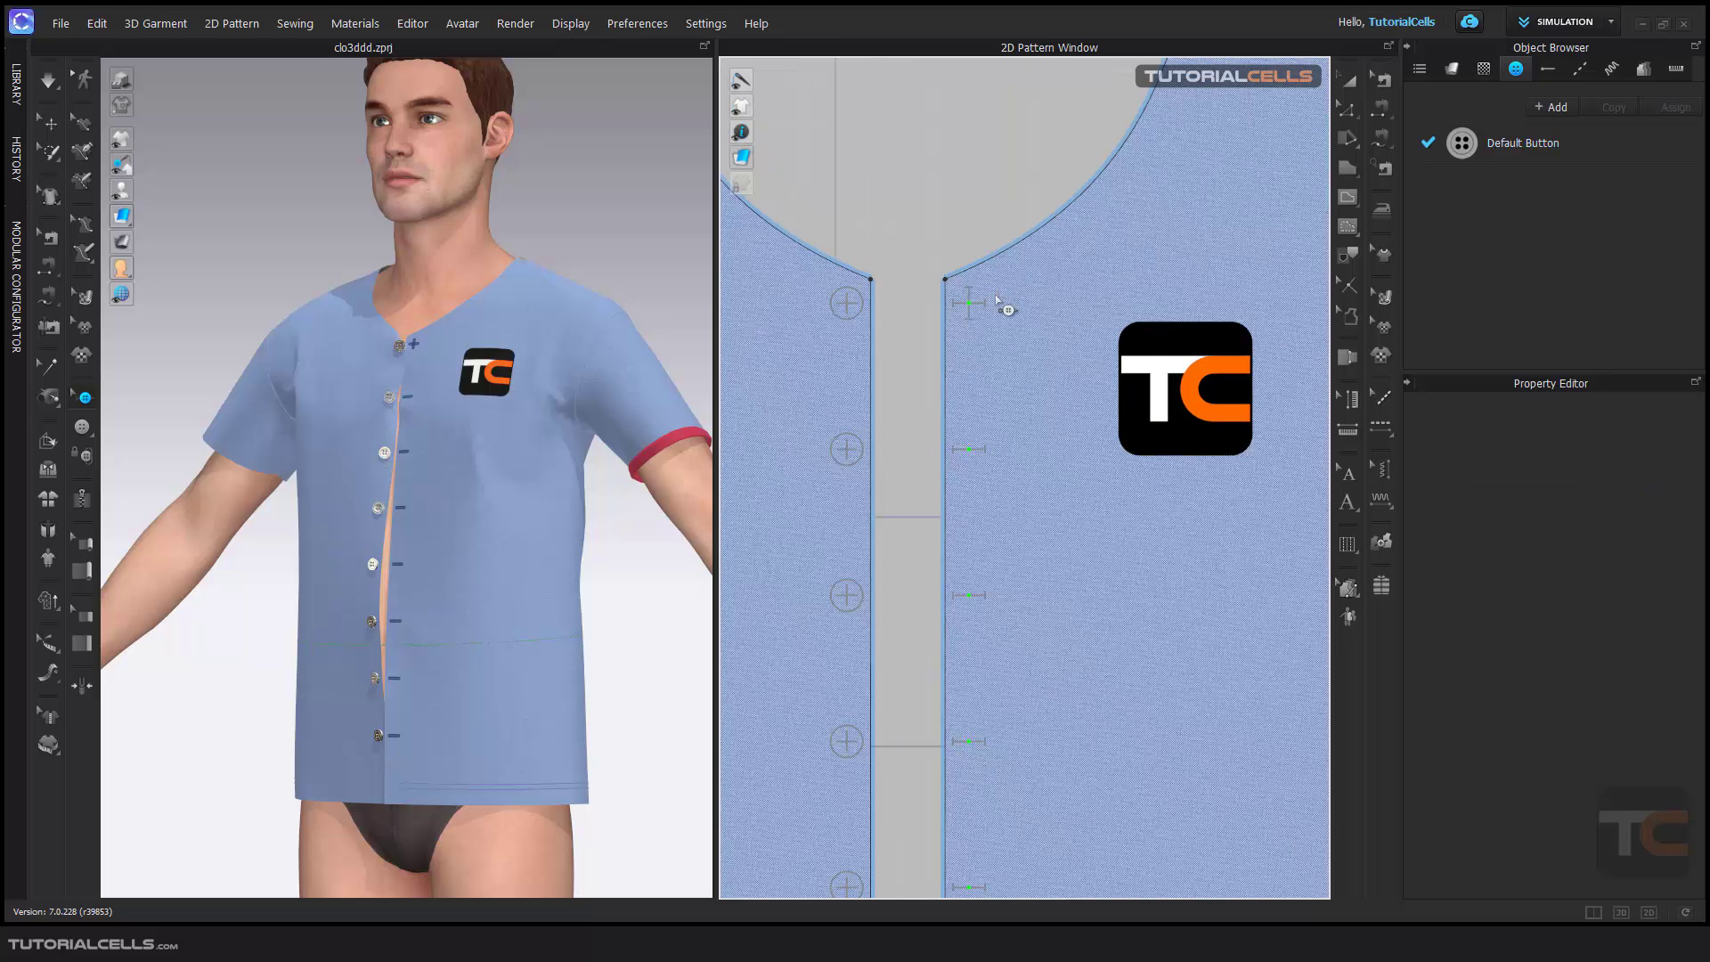
# - Simulate the shirt to settle both fronts with the unfastened buttons and buttonholes in place
pyautogui.click(971, 297)
pyautogui.click(982, 325)
pyautogui.scroll(-5, 986, 336)
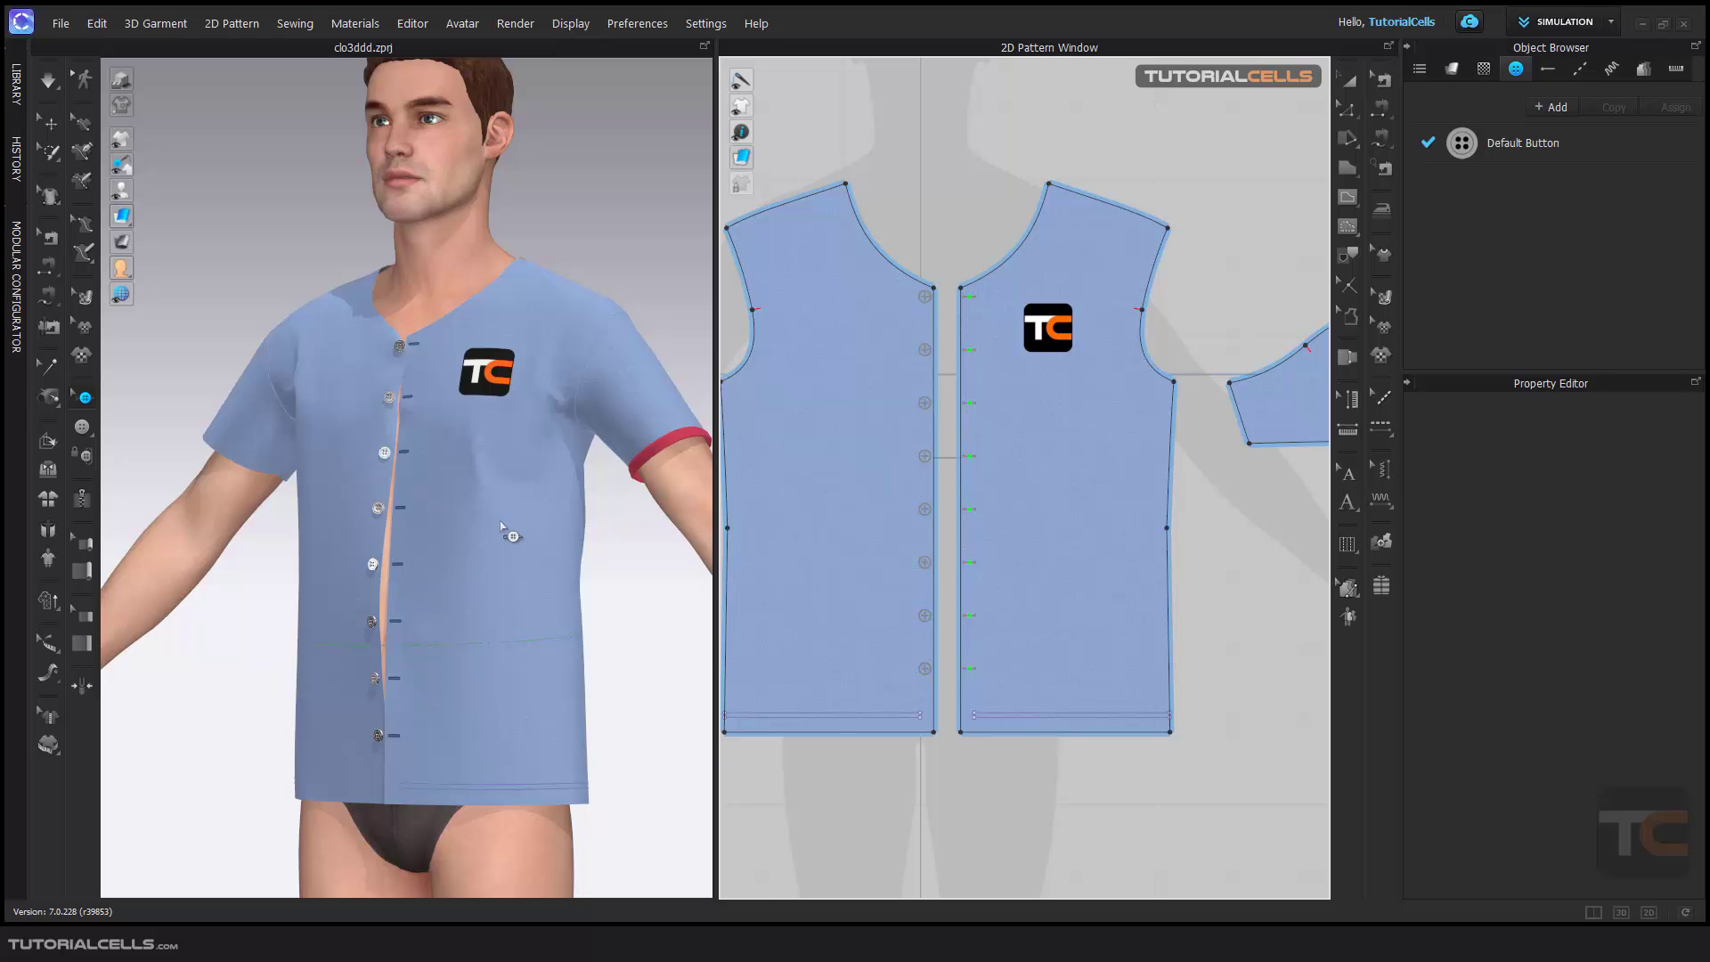
pyautogui.press('space')
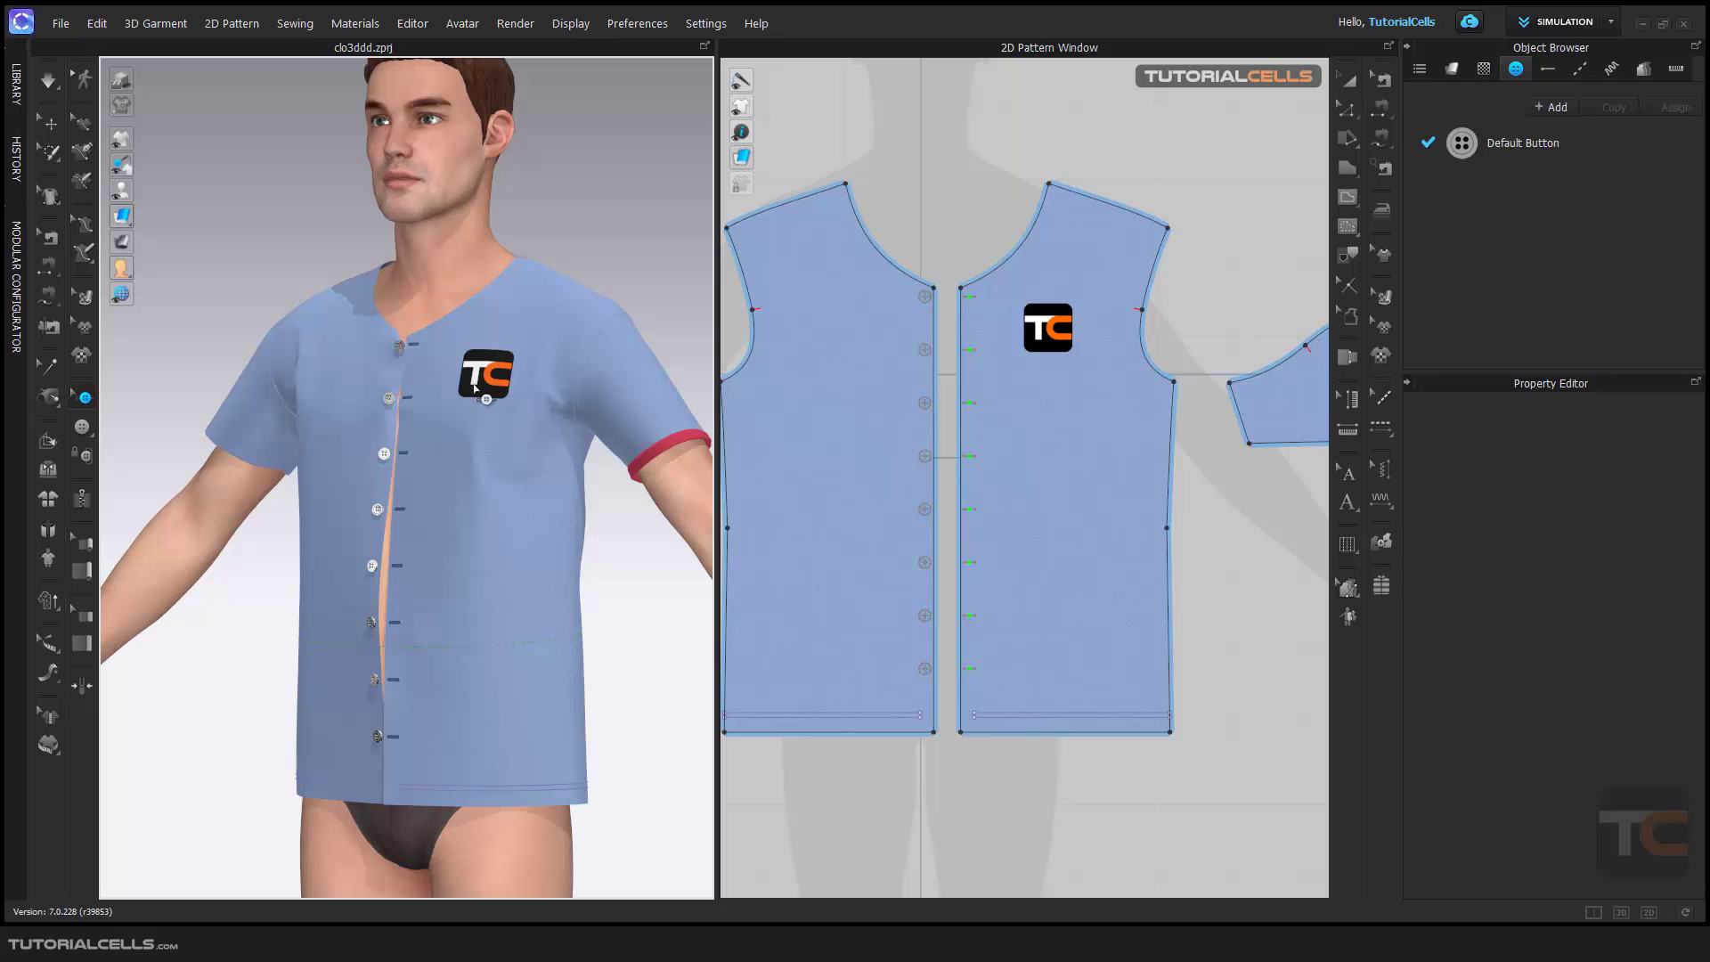
pyautogui.press('q')
pyautogui.press('space')
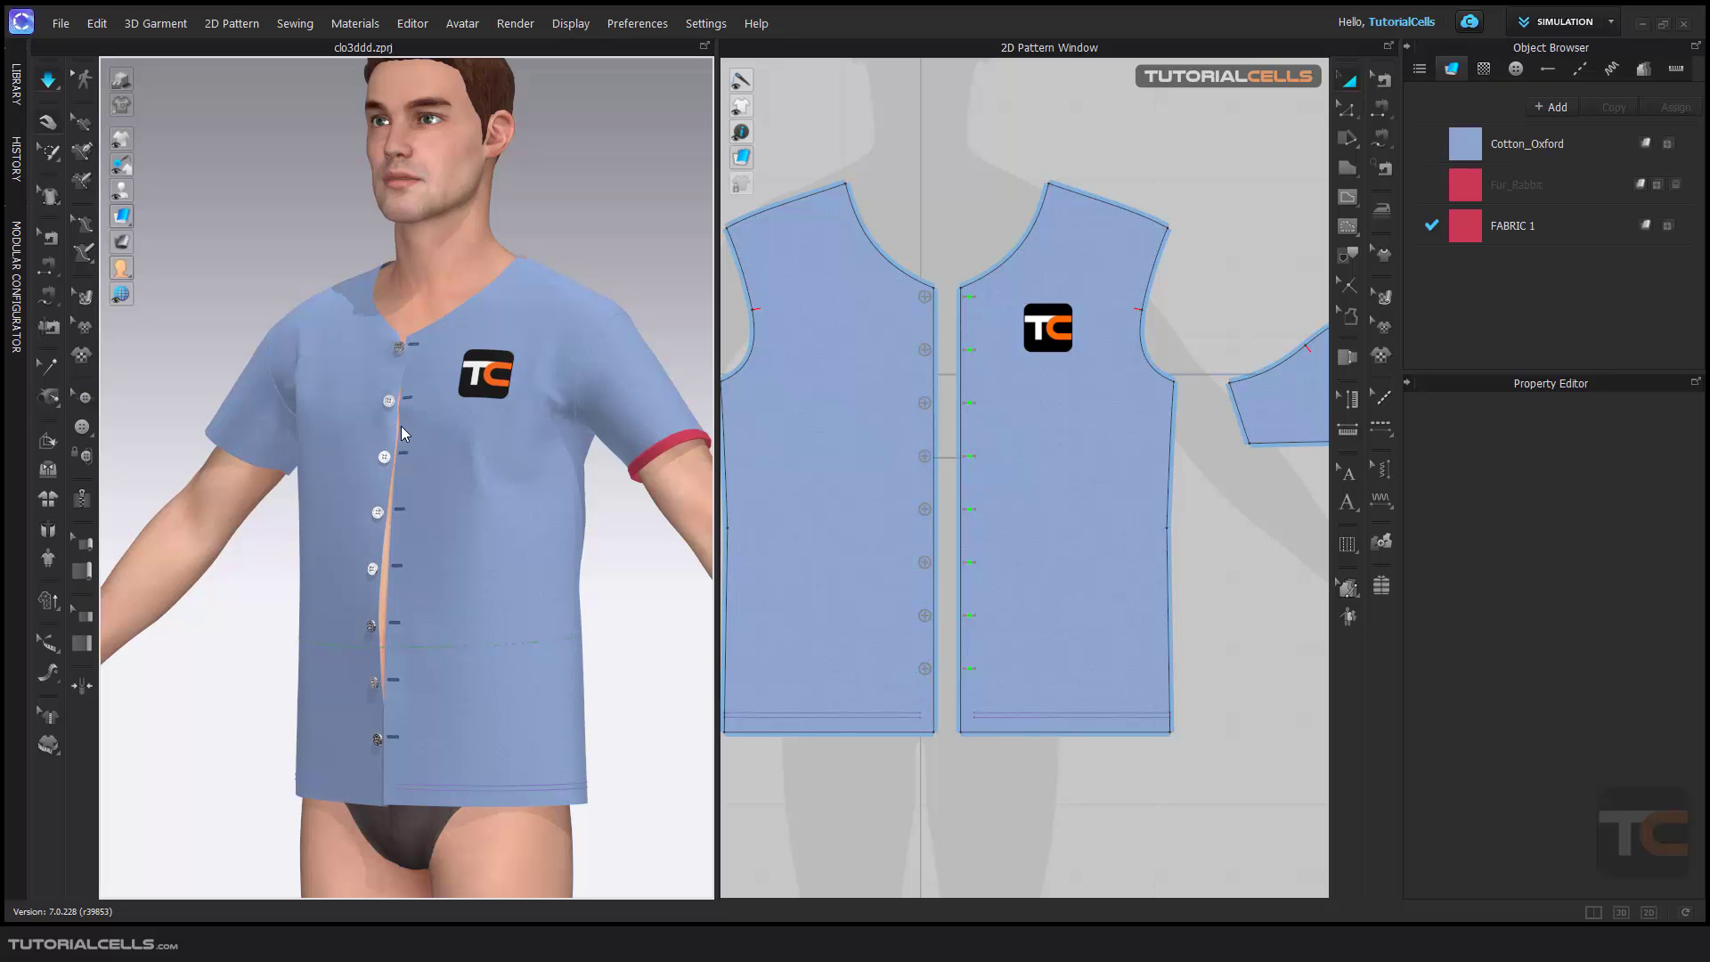
# - Fasten the whole column of eight buttons to the matching buttonholes on the opposite front pattern
pyautogui.click(82, 456)
pyautogui.moveTo(906, 257); pyautogui.dragTo(936, 694)
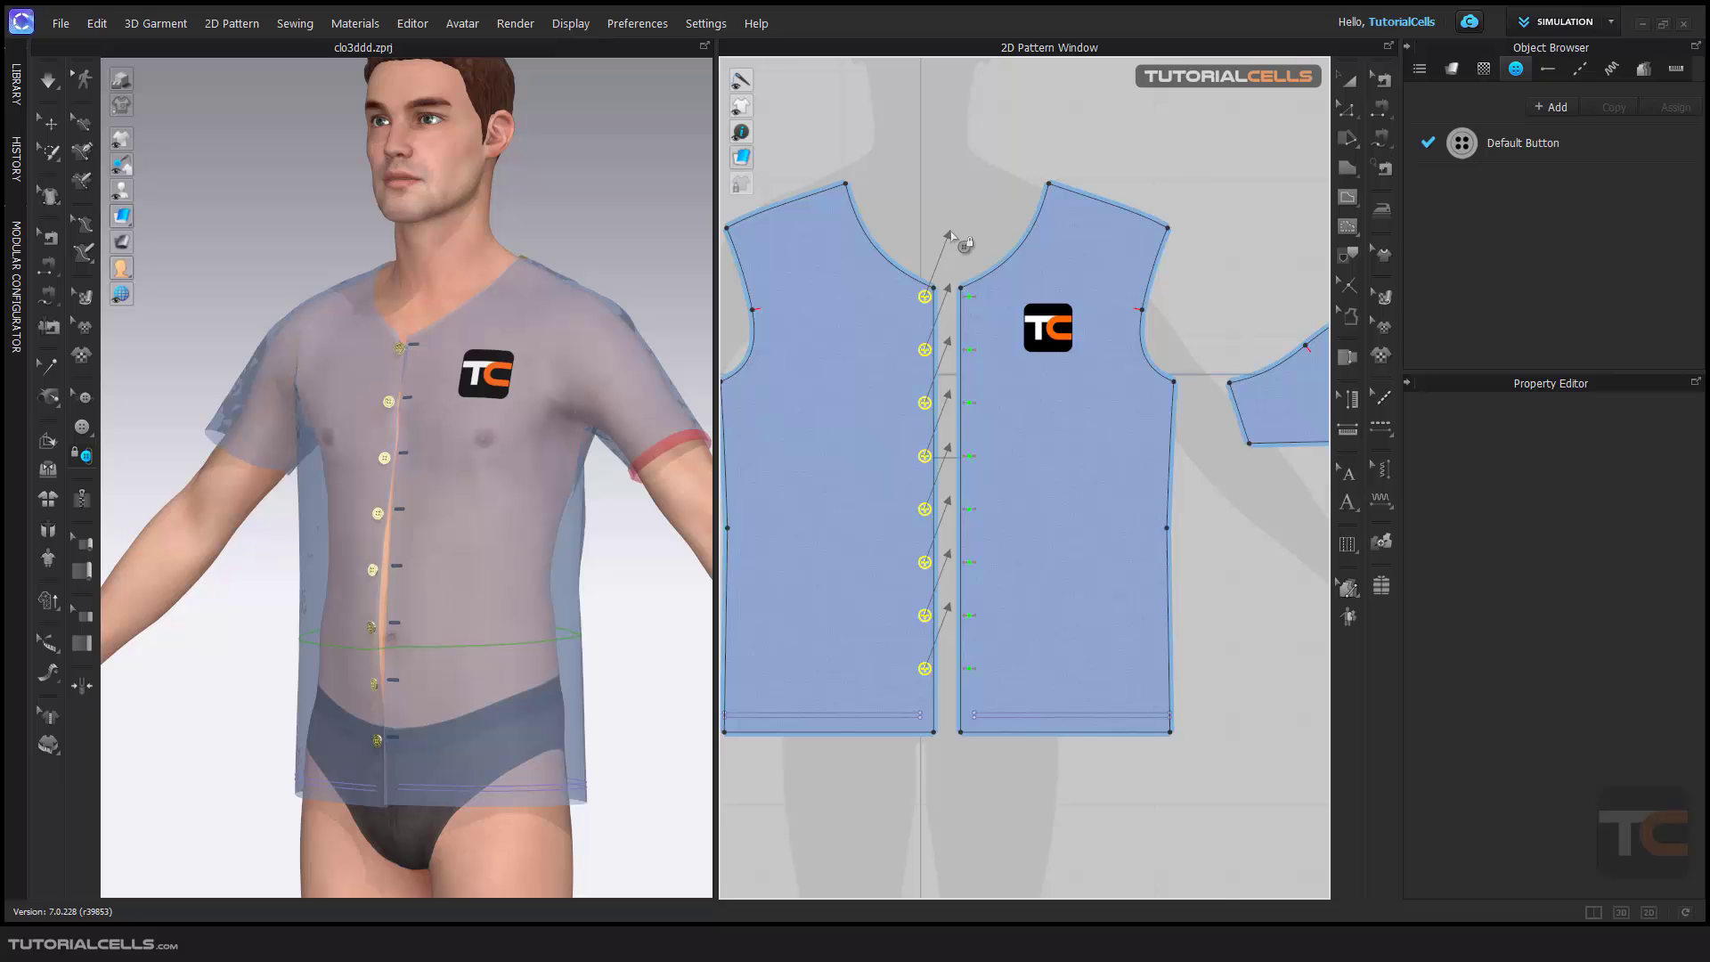
pyautogui.scroll(3, 950, 237)
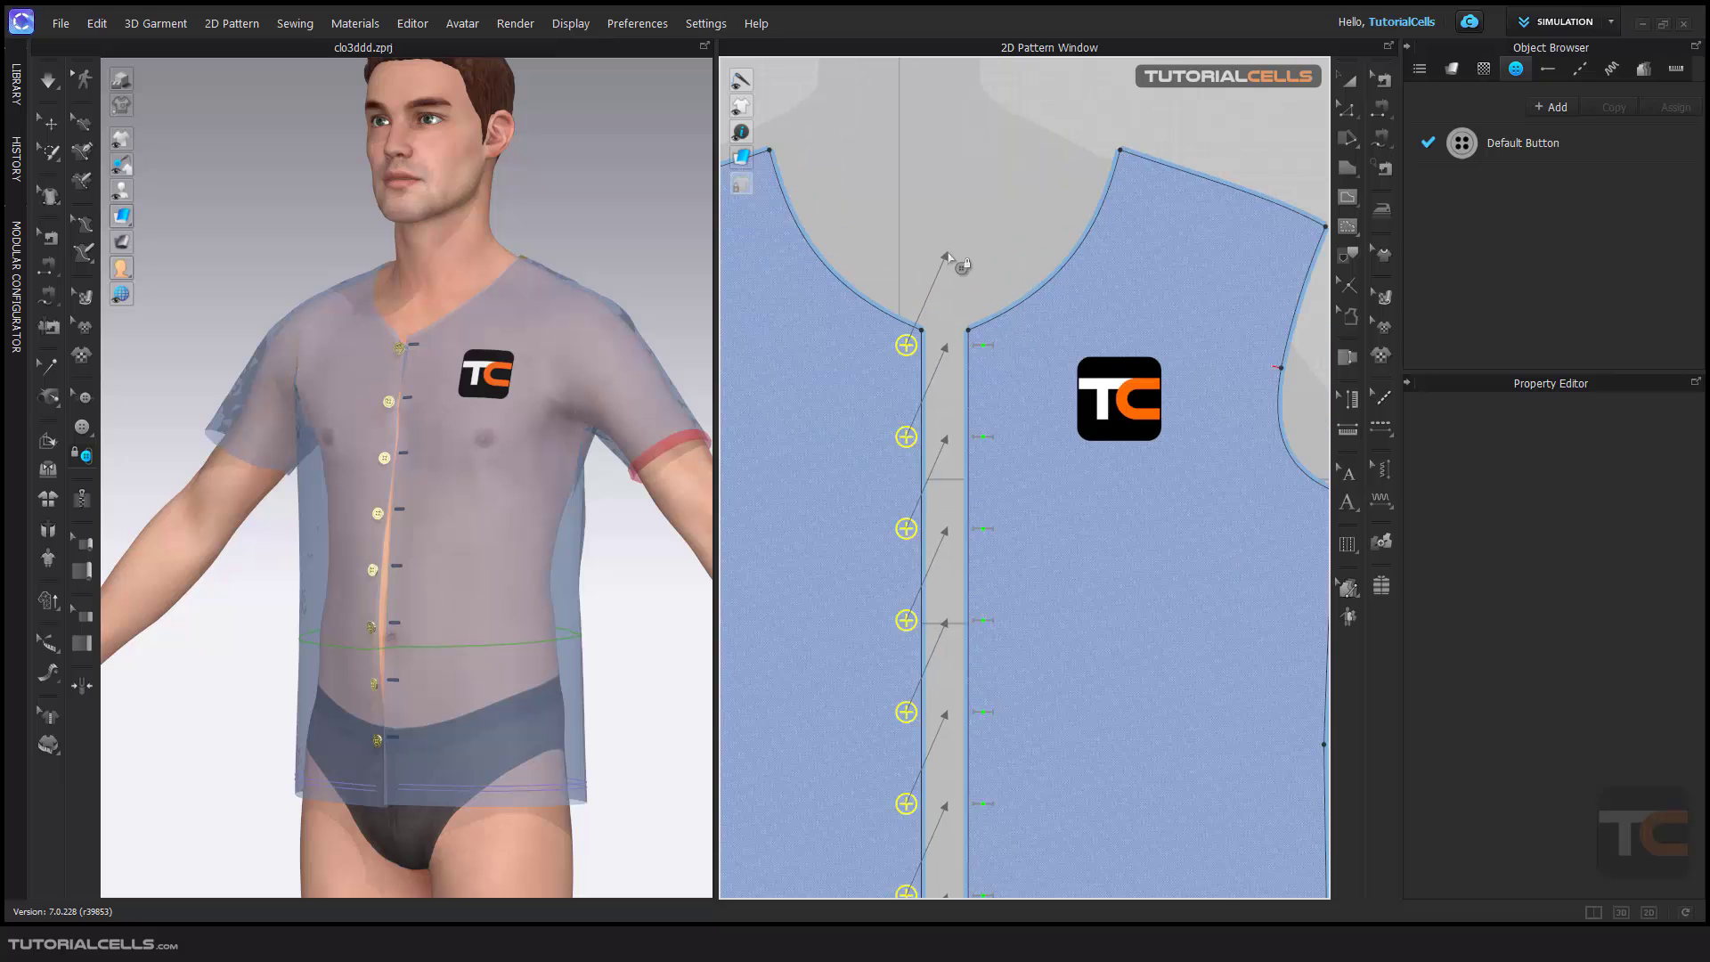
pyautogui.click(984, 348)
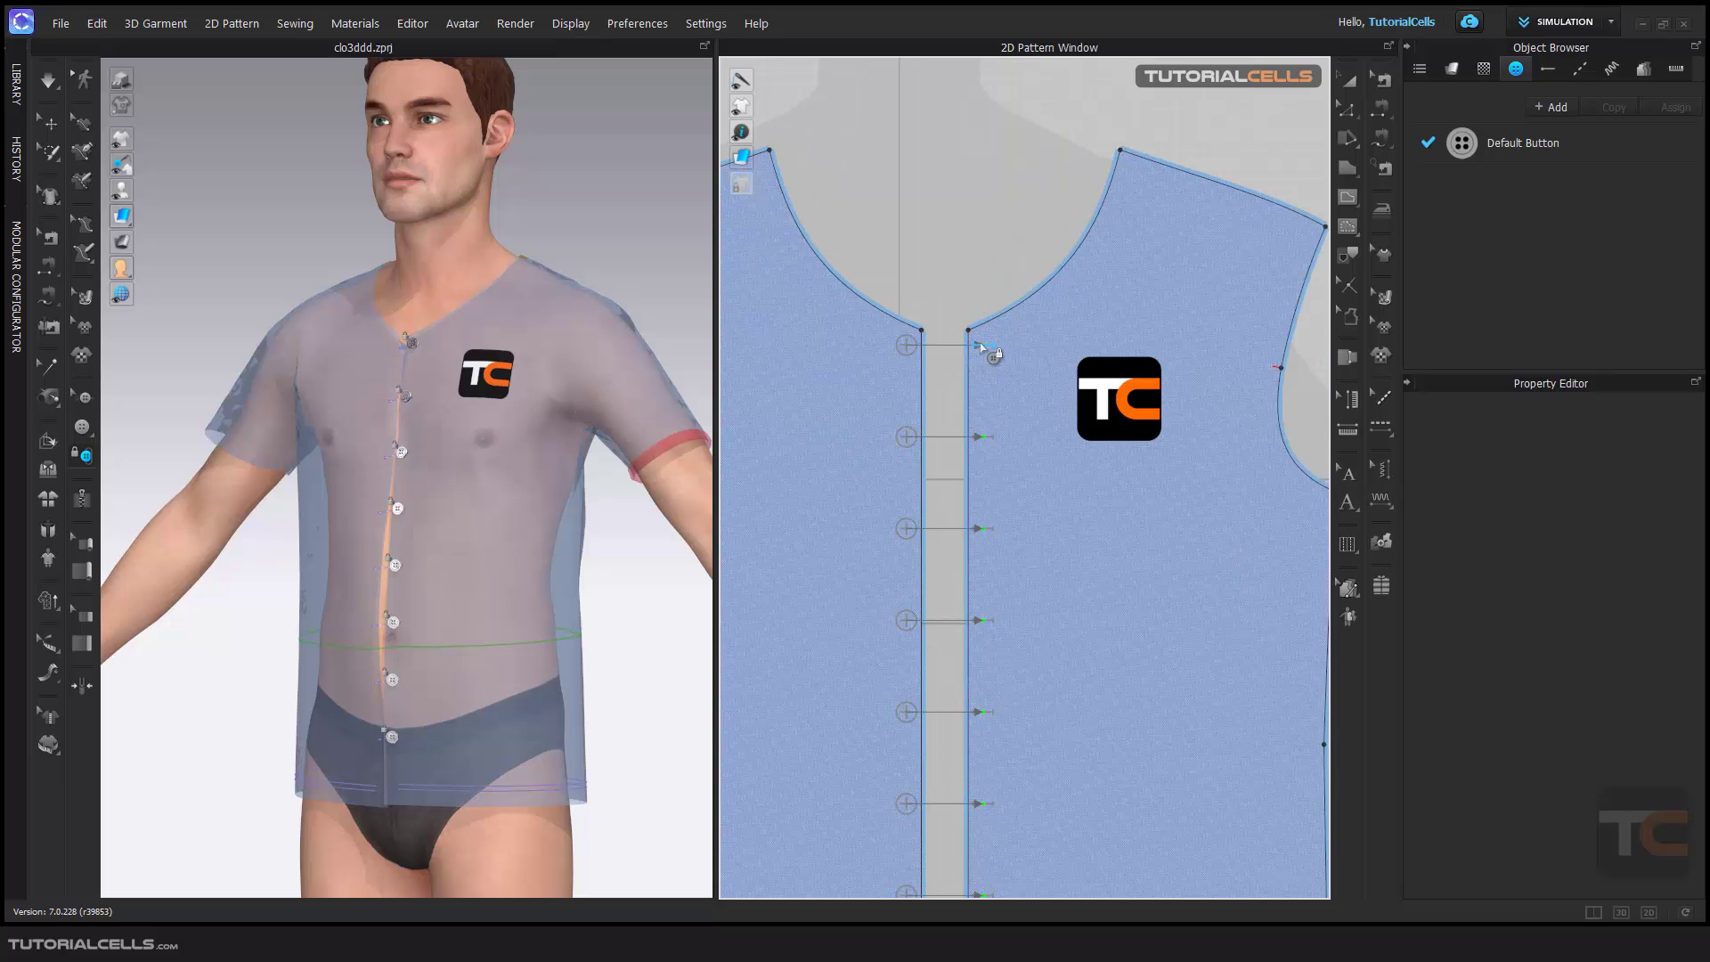
pyautogui.moveTo(534, 463); pyautogui.dragTo(356, 383, button='right')
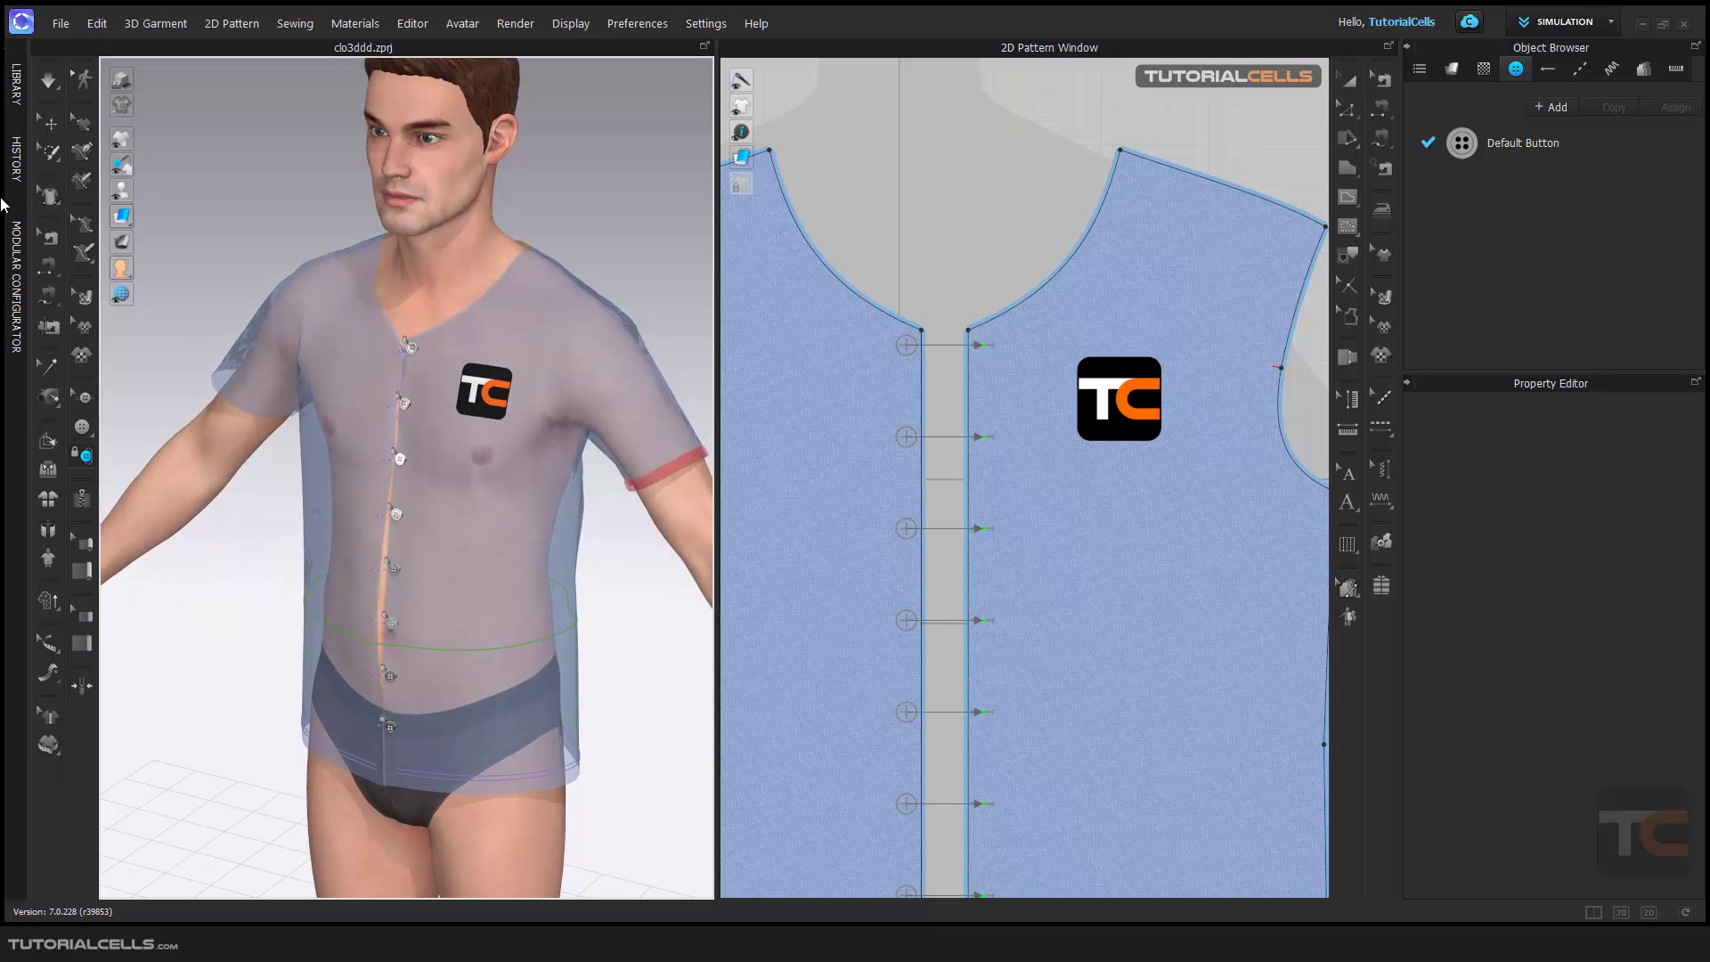
# - Select the button-side front pattern on the 3D shirt, shift it toward the buttonhole side, and simulate the garment
pyautogui.click(47, 125)
pyautogui.scroll(6, 374, 258)
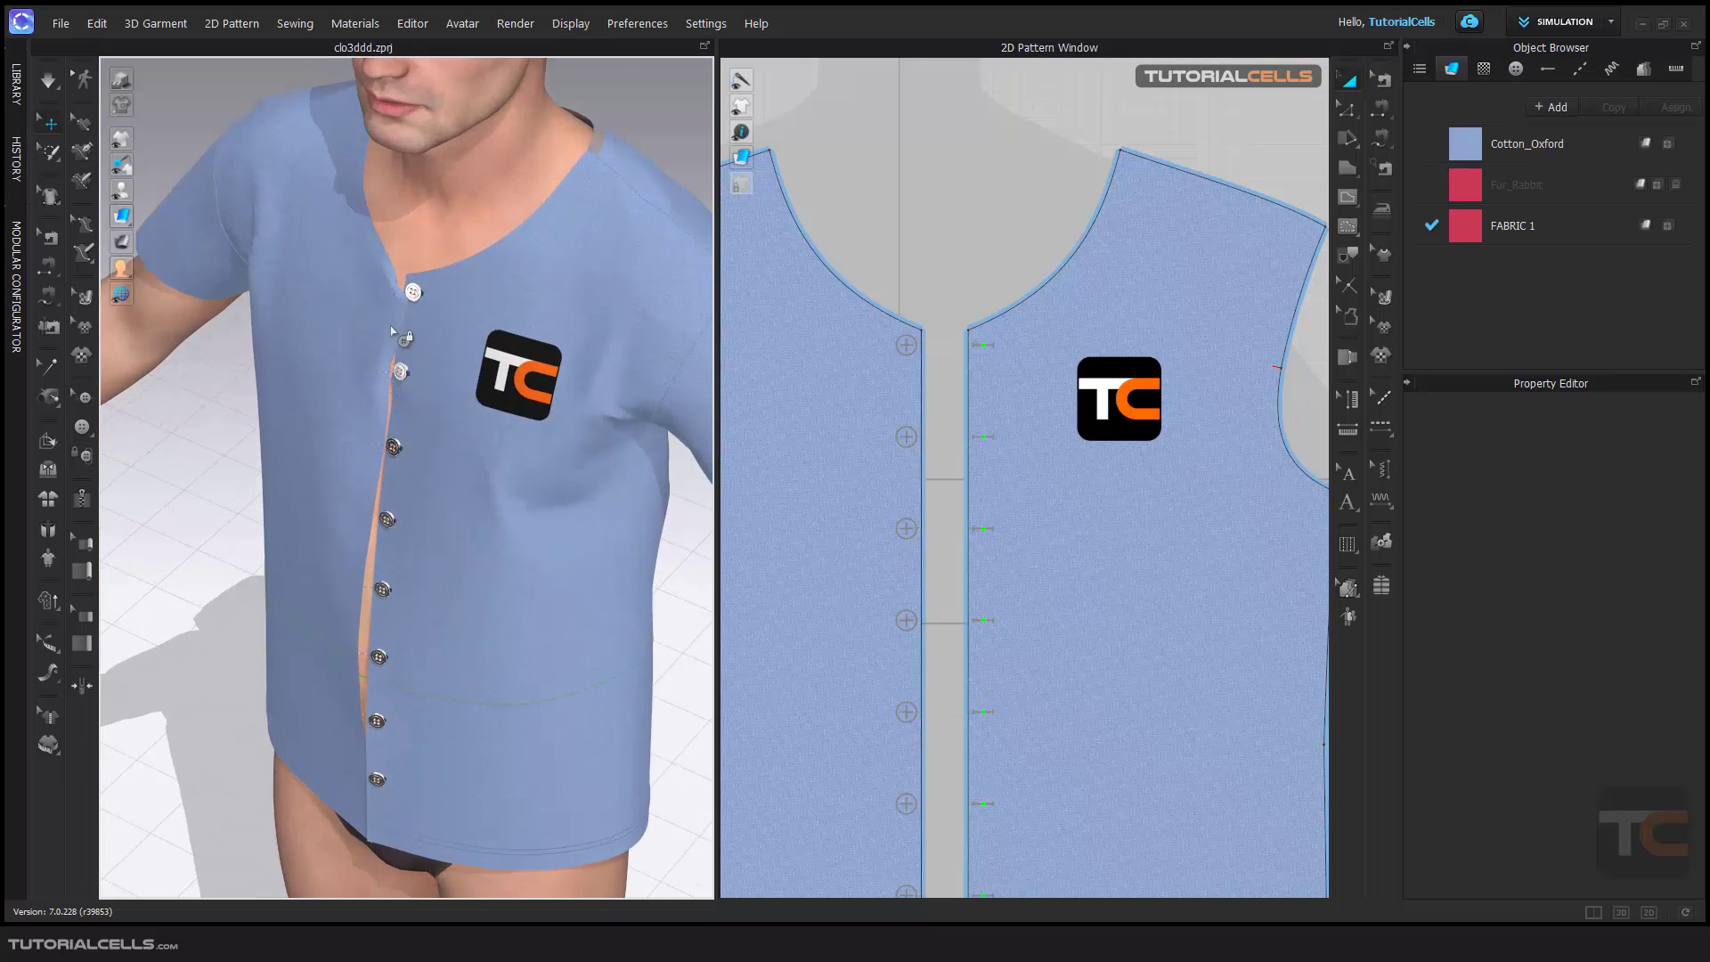
pyautogui.moveTo(375, 259); pyautogui.dragTo(377, 302, button='middle')
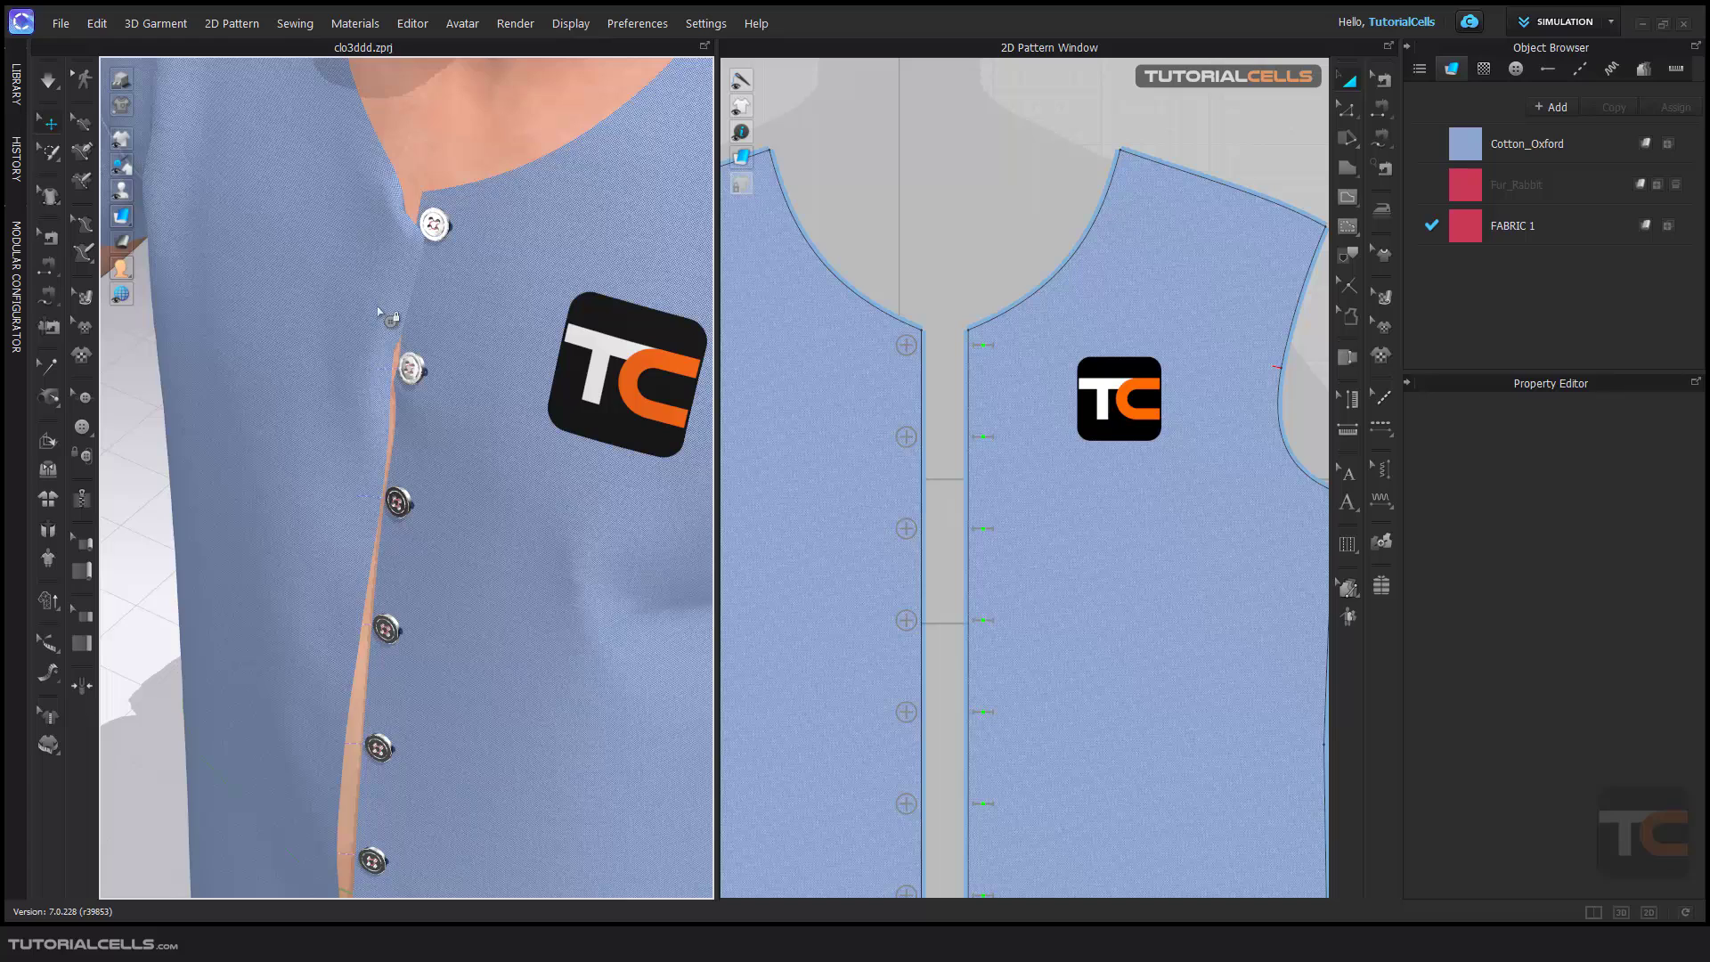
pyautogui.click(377, 301)
pyautogui.moveTo(376, 301); pyautogui.dragTo(386, 366)
pyautogui.scroll(3, 386, 366)
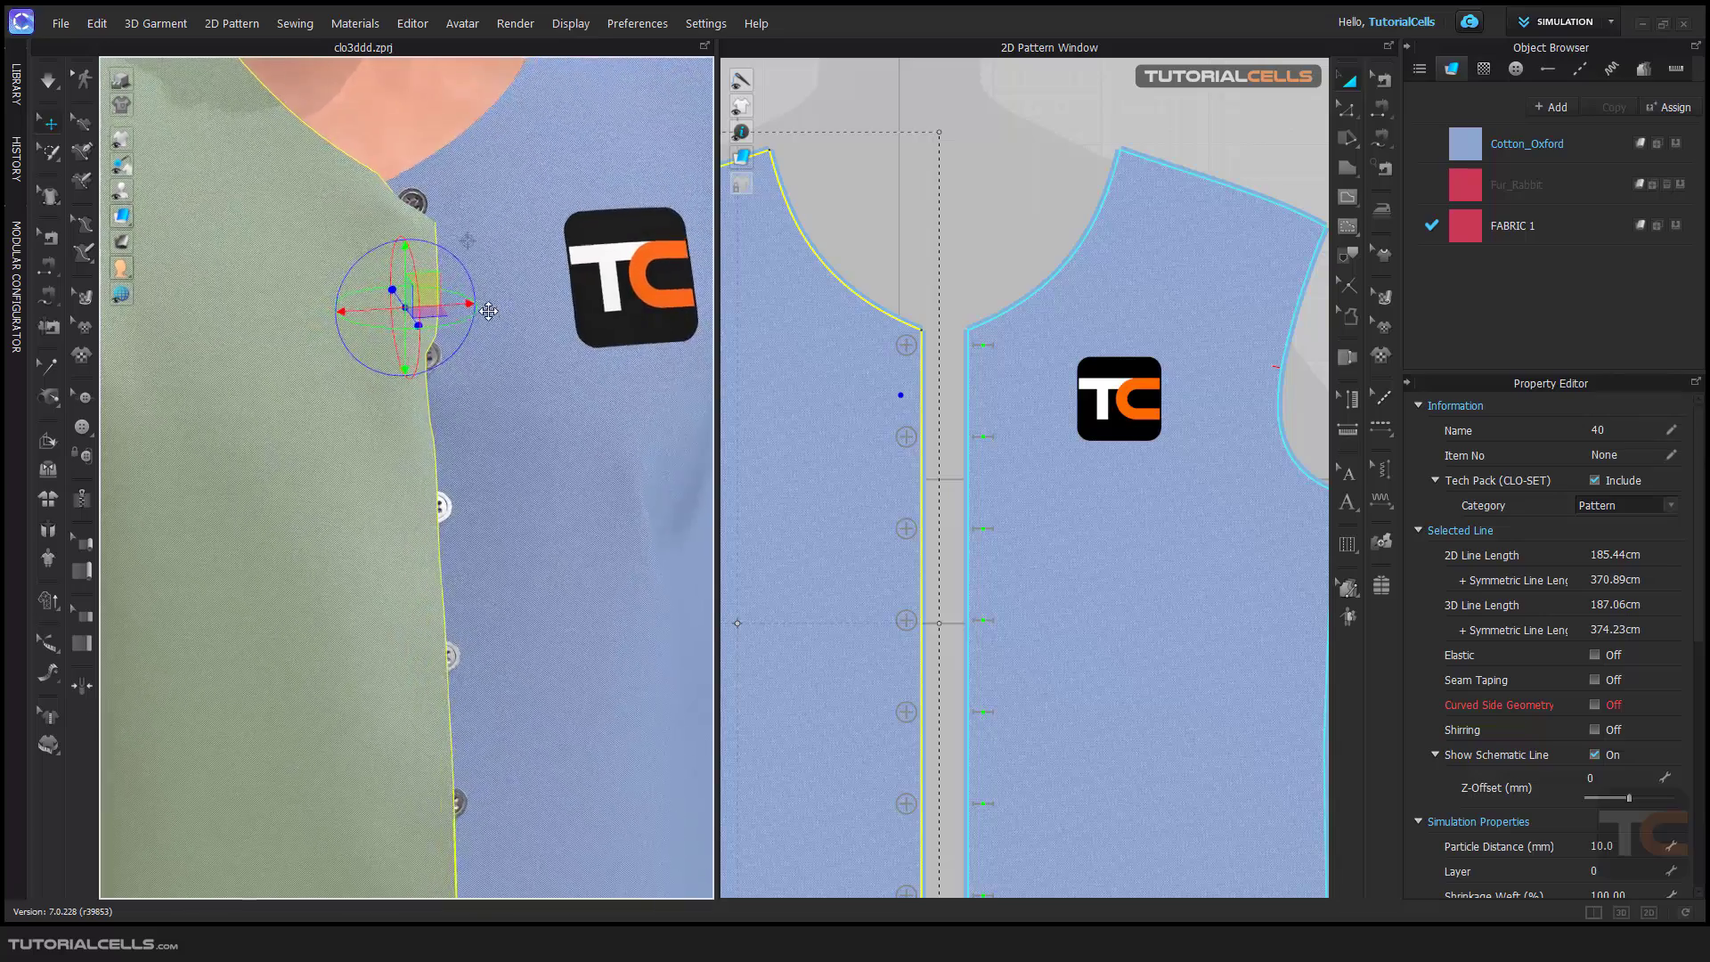
pyautogui.moveTo(488, 311); pyautogui.dragTo(450, 303, button='right')
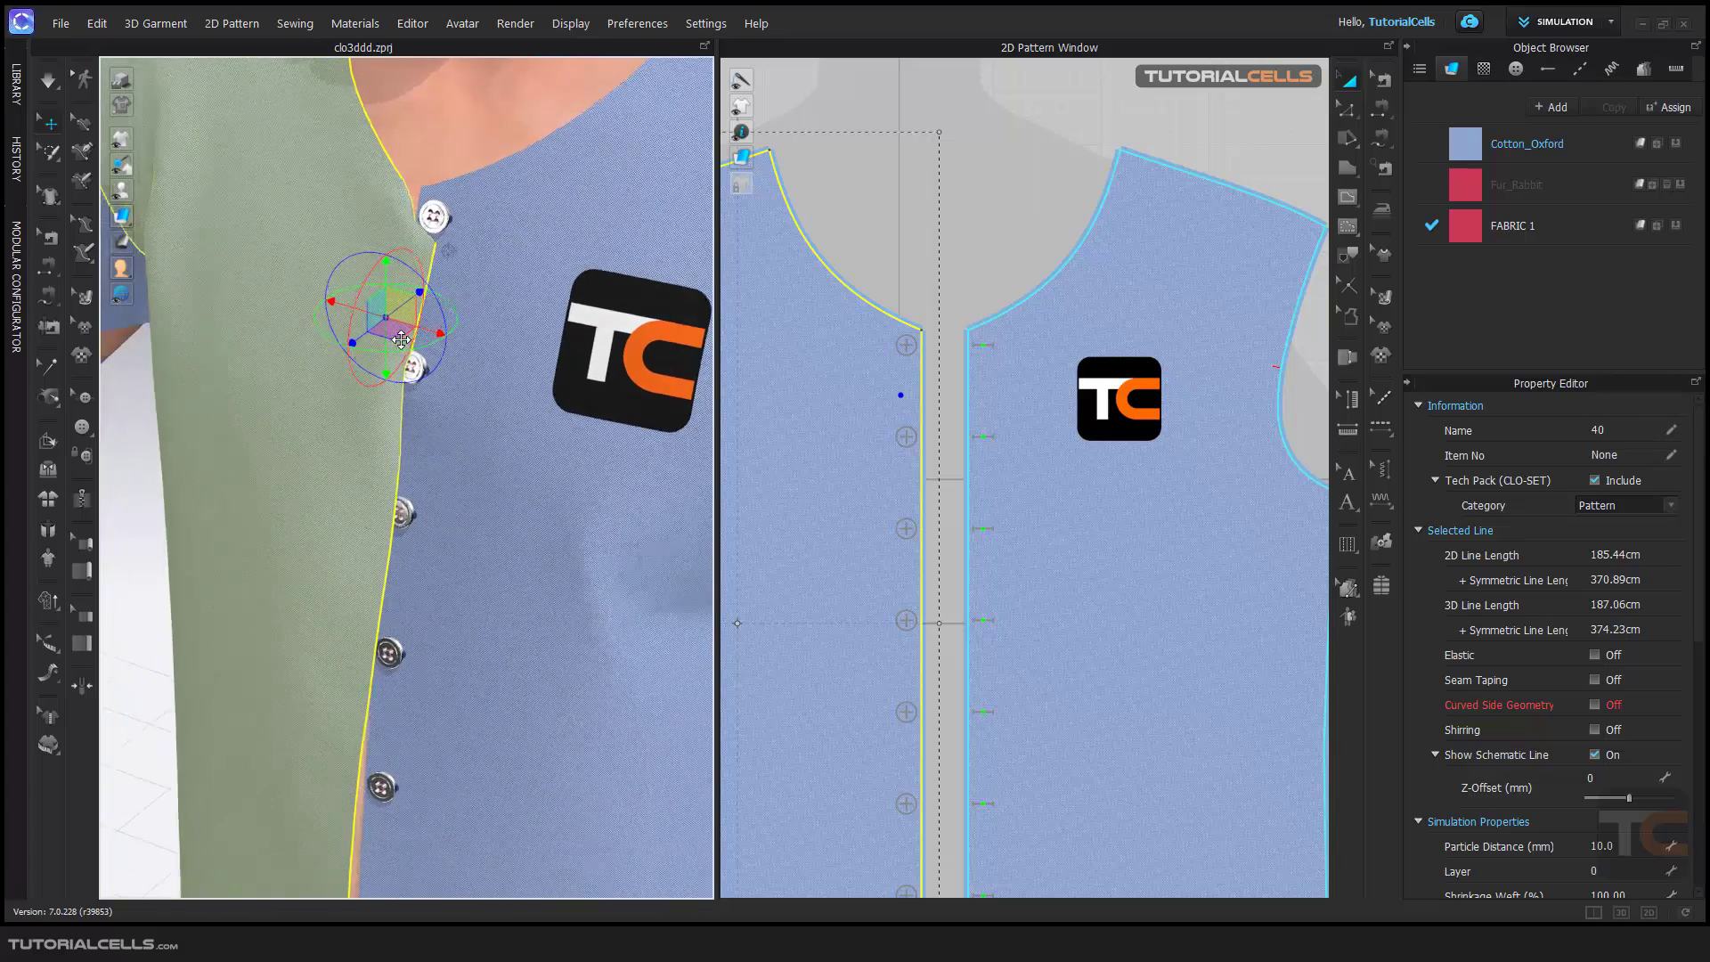
pyautogui.click(445, 303)
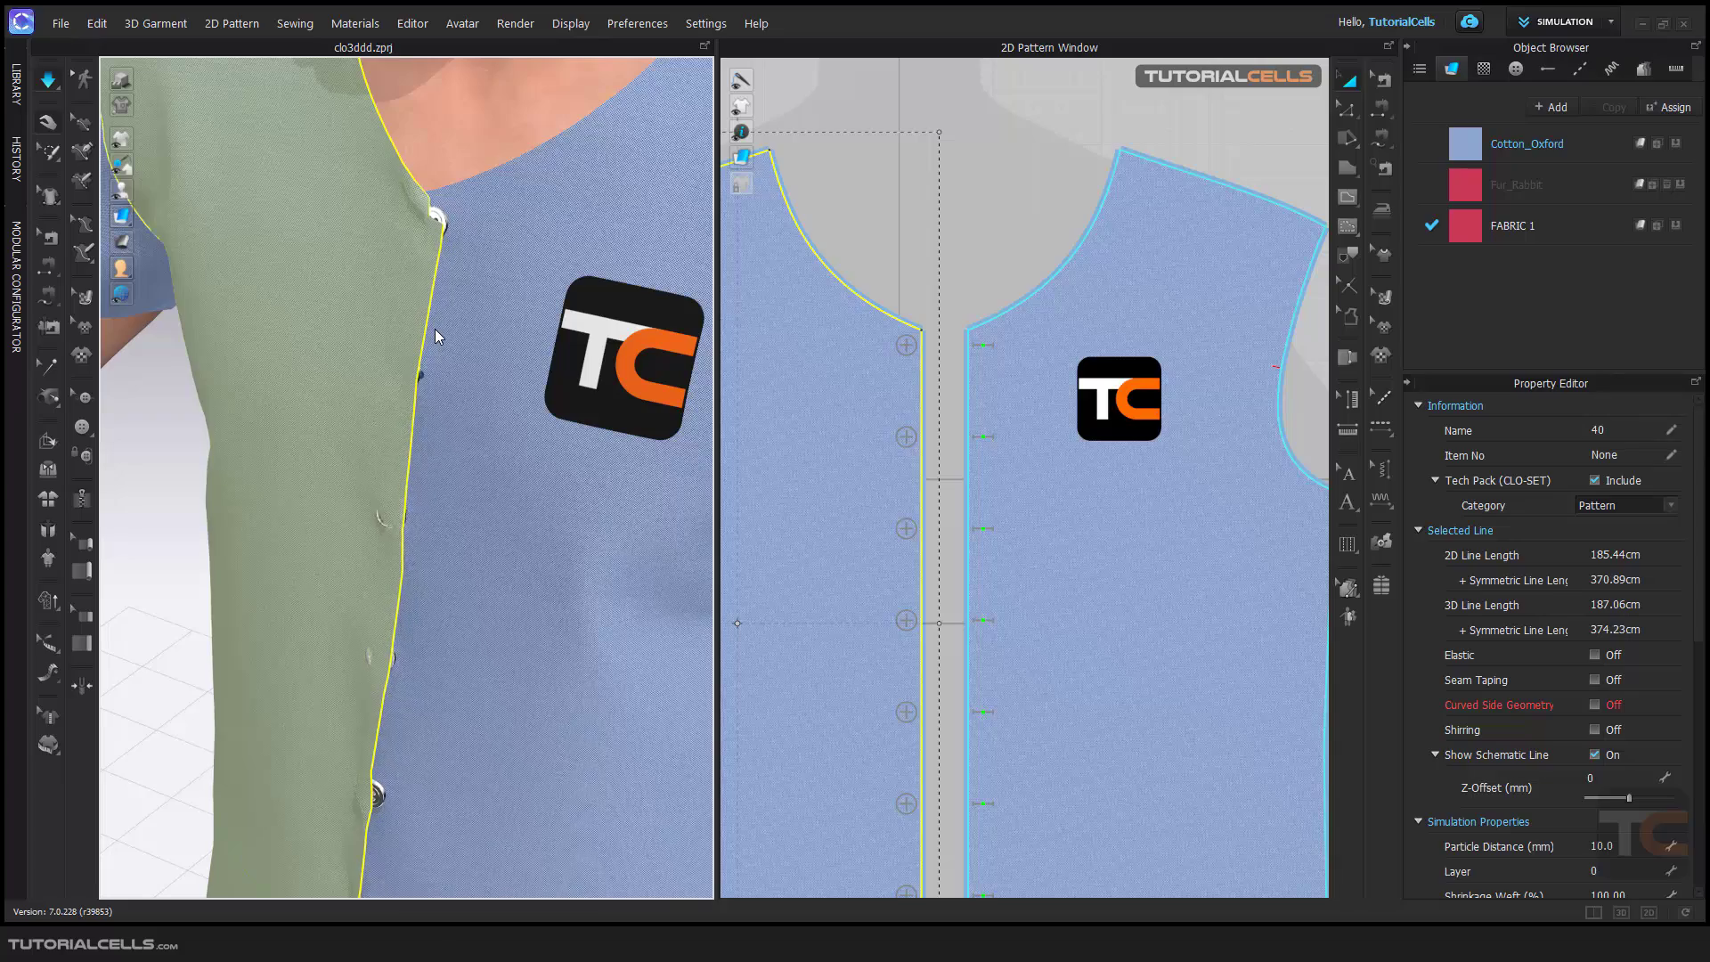
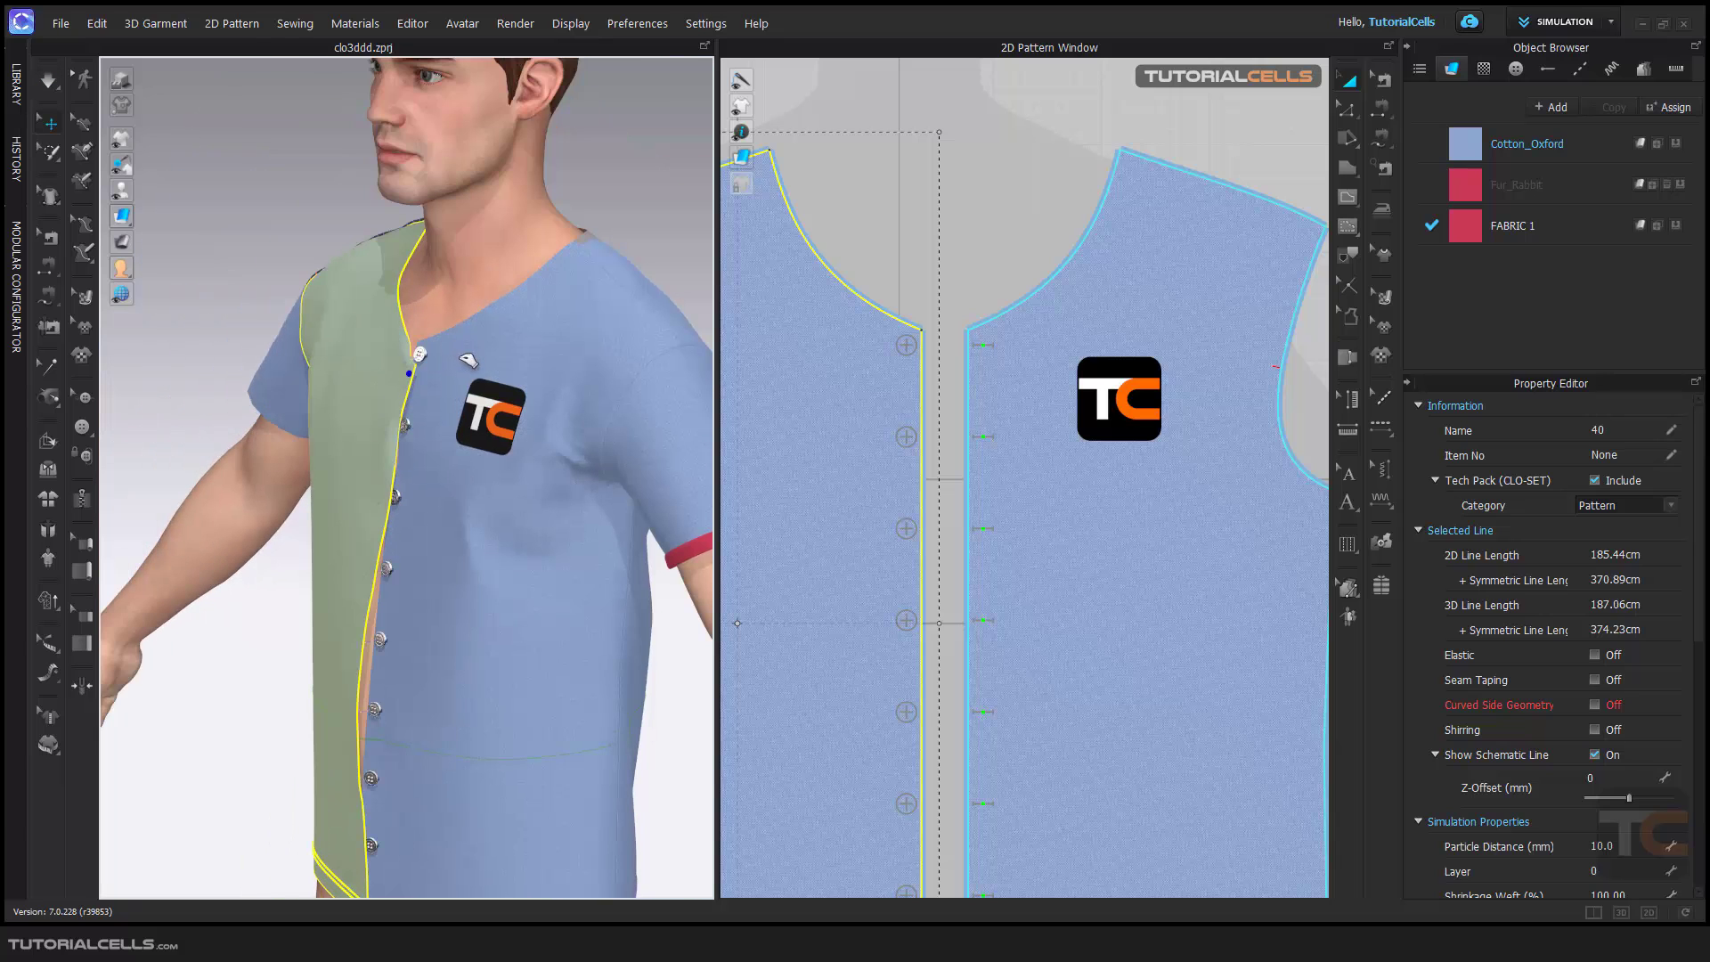
# - Move the button-side front pattern inward beneath the buttonhole-side front and simulate the garment to overlap the two edges
pyautogui.scroll(3, 401, 366)
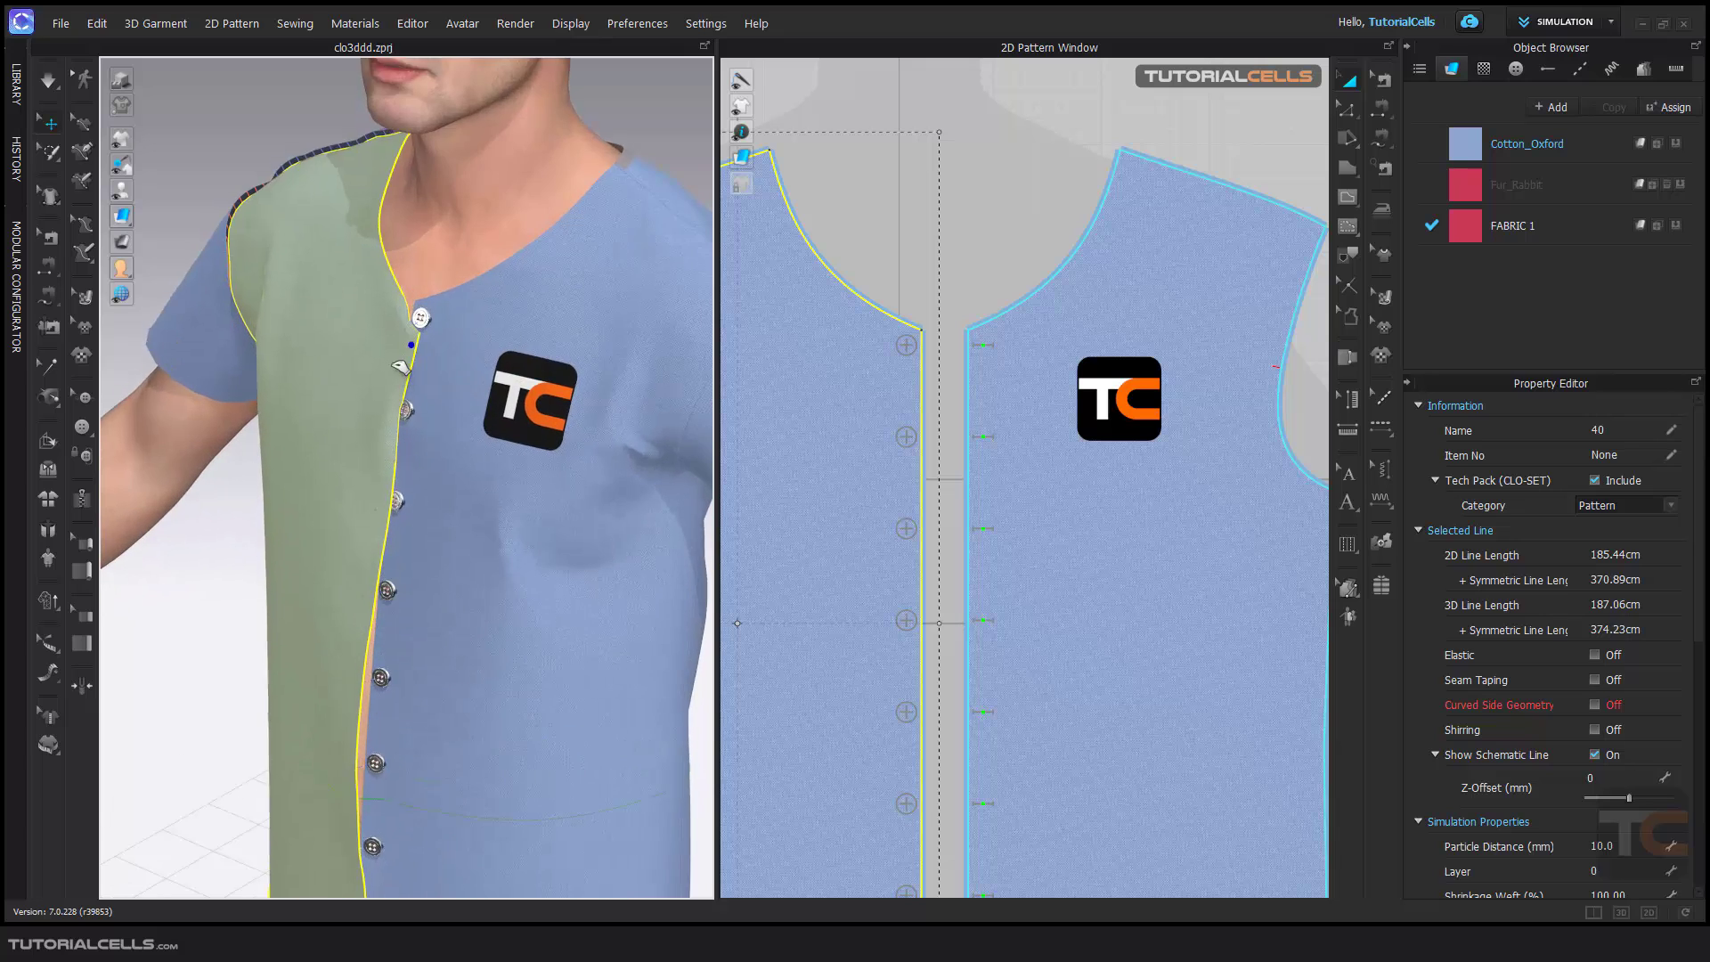
pyautogui.moveTo(401, 366)
pyautogui.mouseDown(button='right')
pyautogui.moveTo(294, 336)
pyautogui.moveTo(385, 346)
pyautogui.moveTo(383, 375)
pyautogui.mouseUp(button='right')
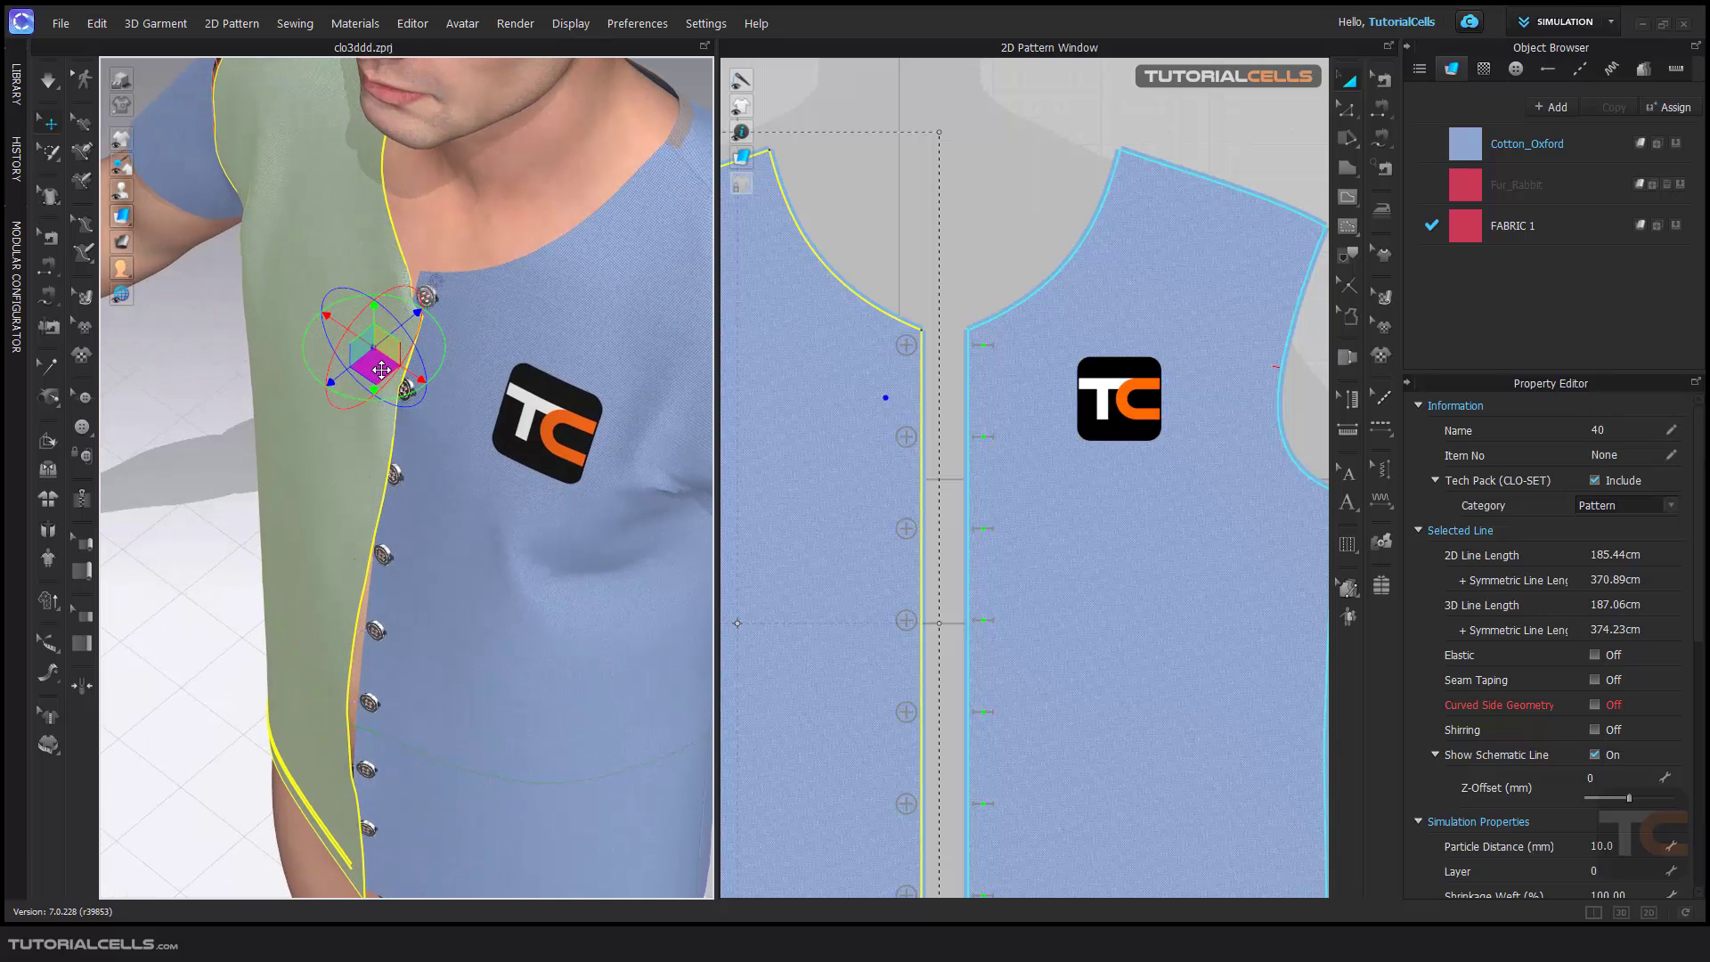
pyautogui.moveTo(389, 364); pyautogui.dragTo(399, 356)
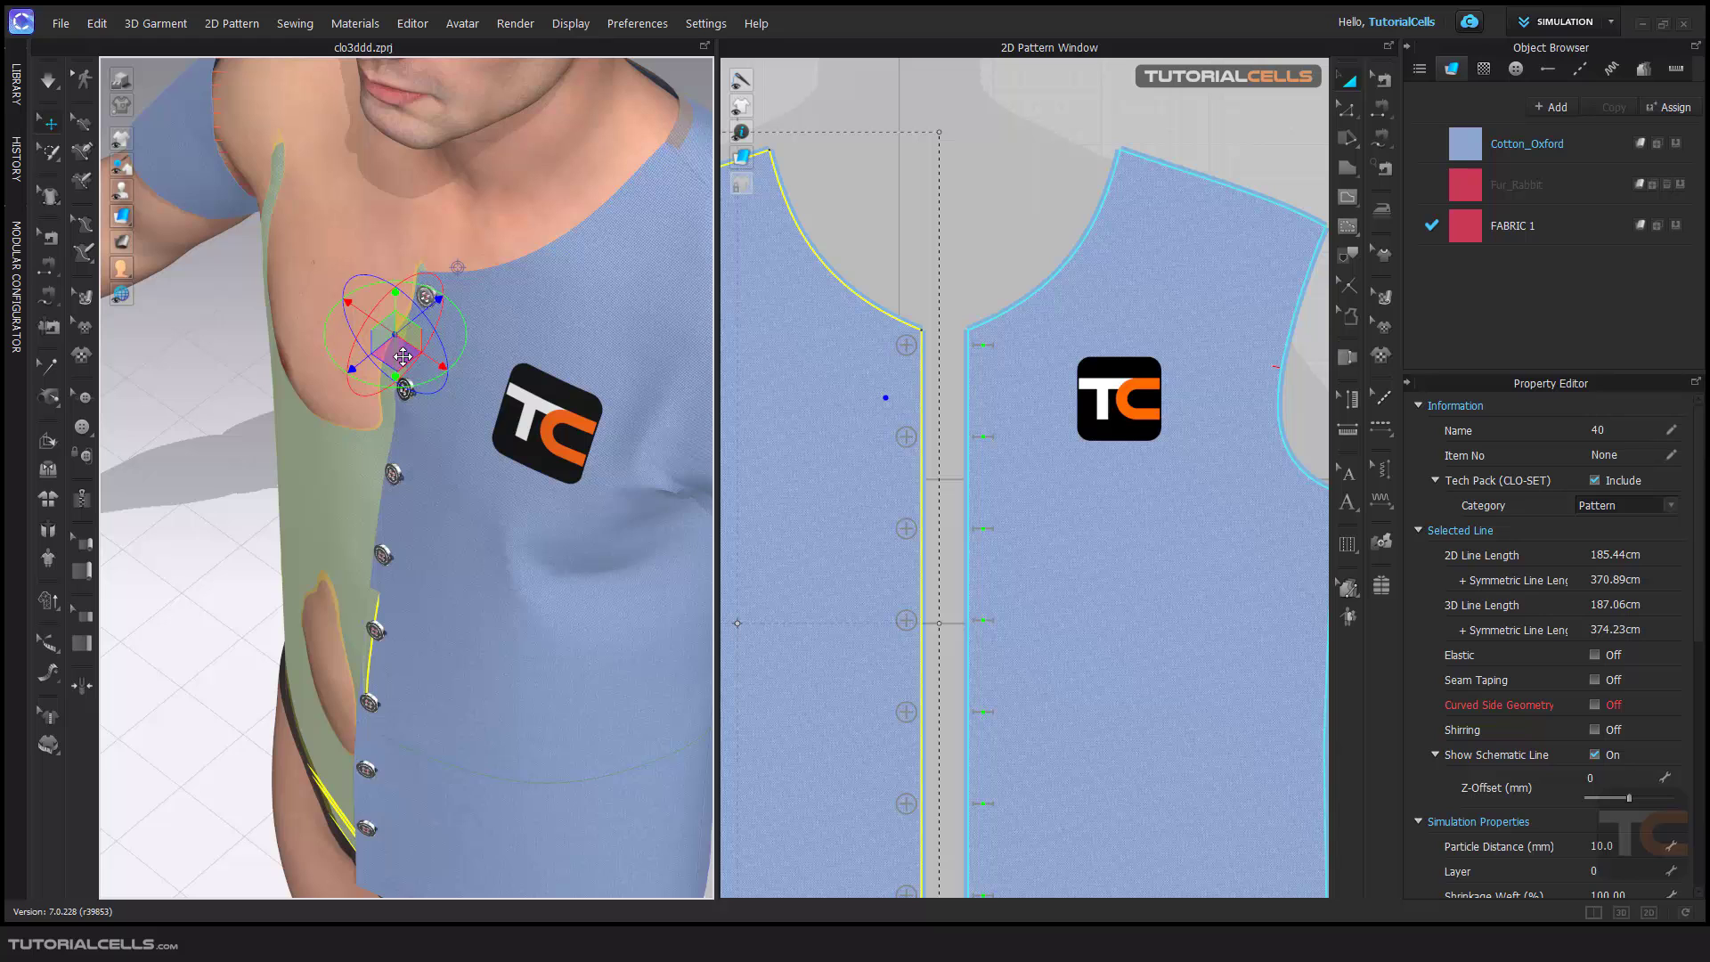
pyautogui.press('q')
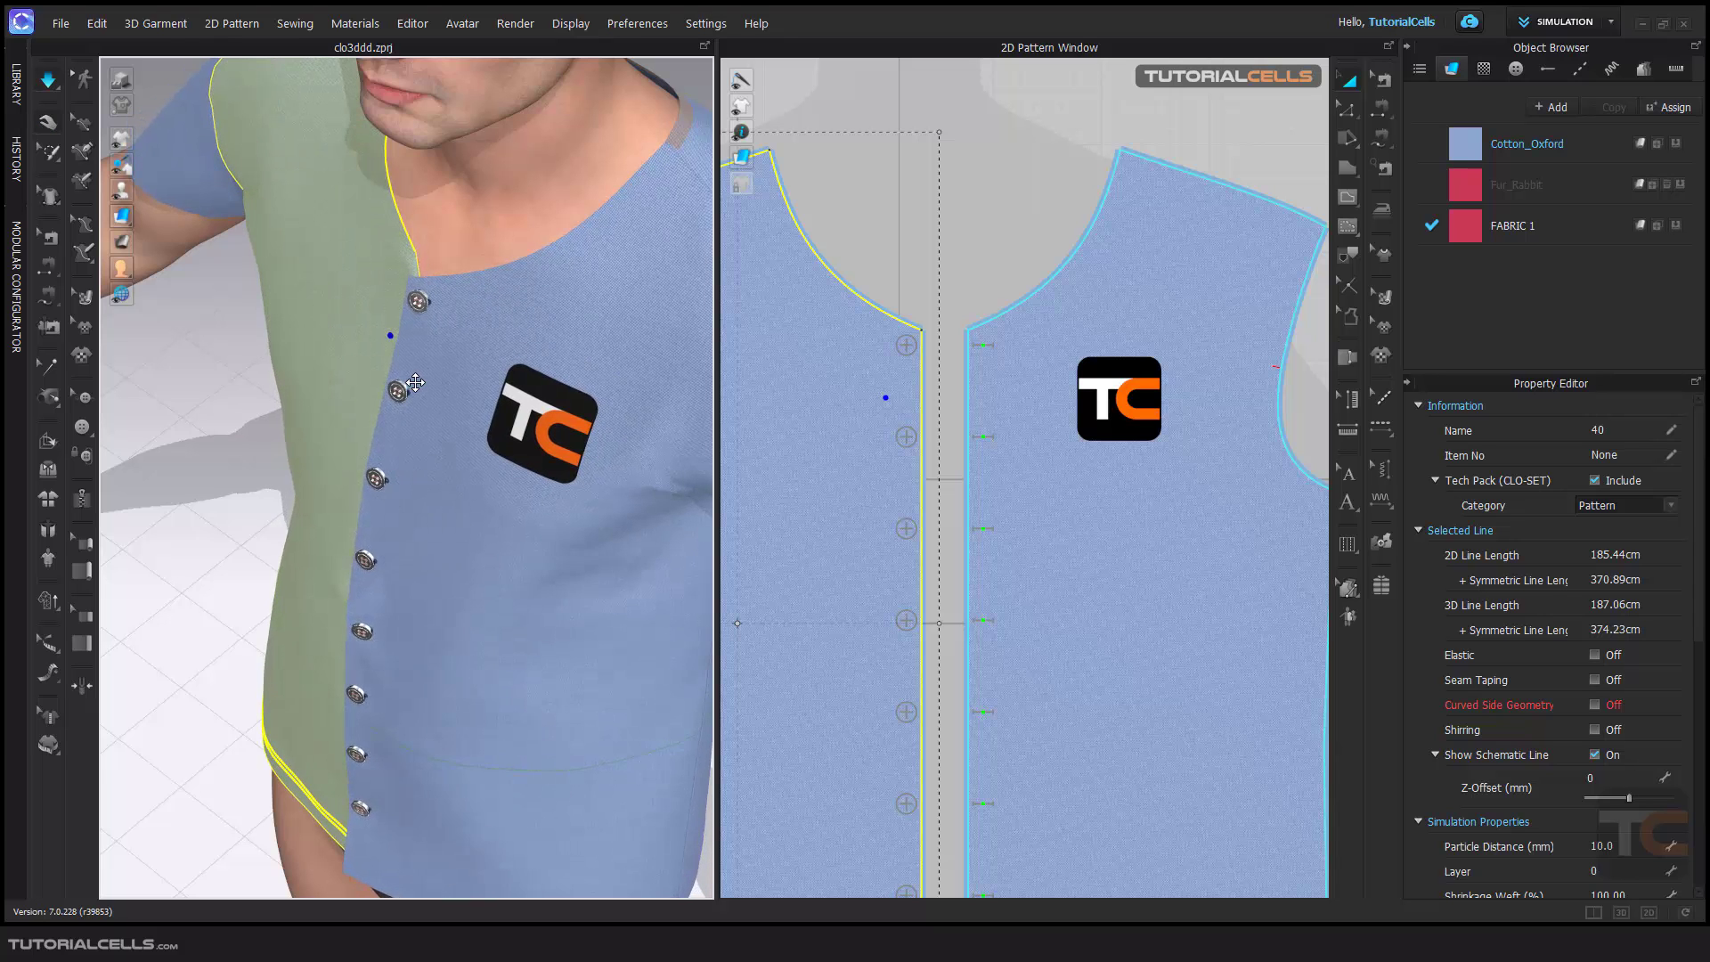
pyautogui.moveTo(395, 393); pyautogui.dragTo(408, 350, button='right')
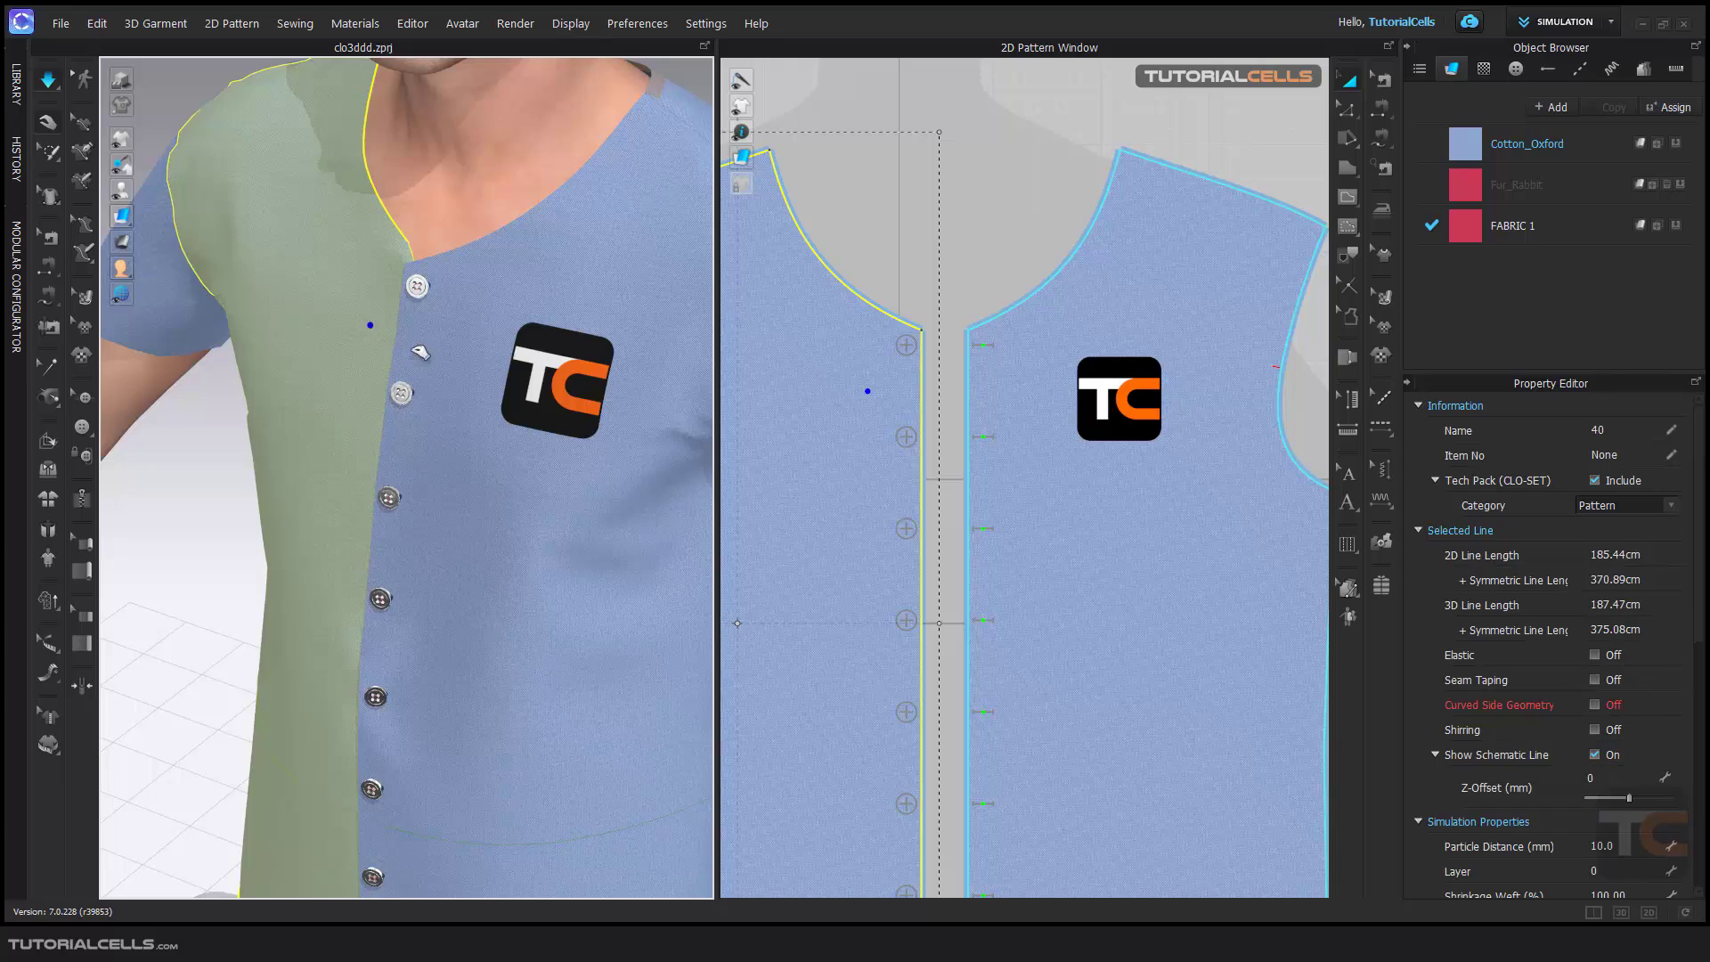
pyautogui.moveTo(425, 332); pyautogui.dragTo(374, 325, button='right')
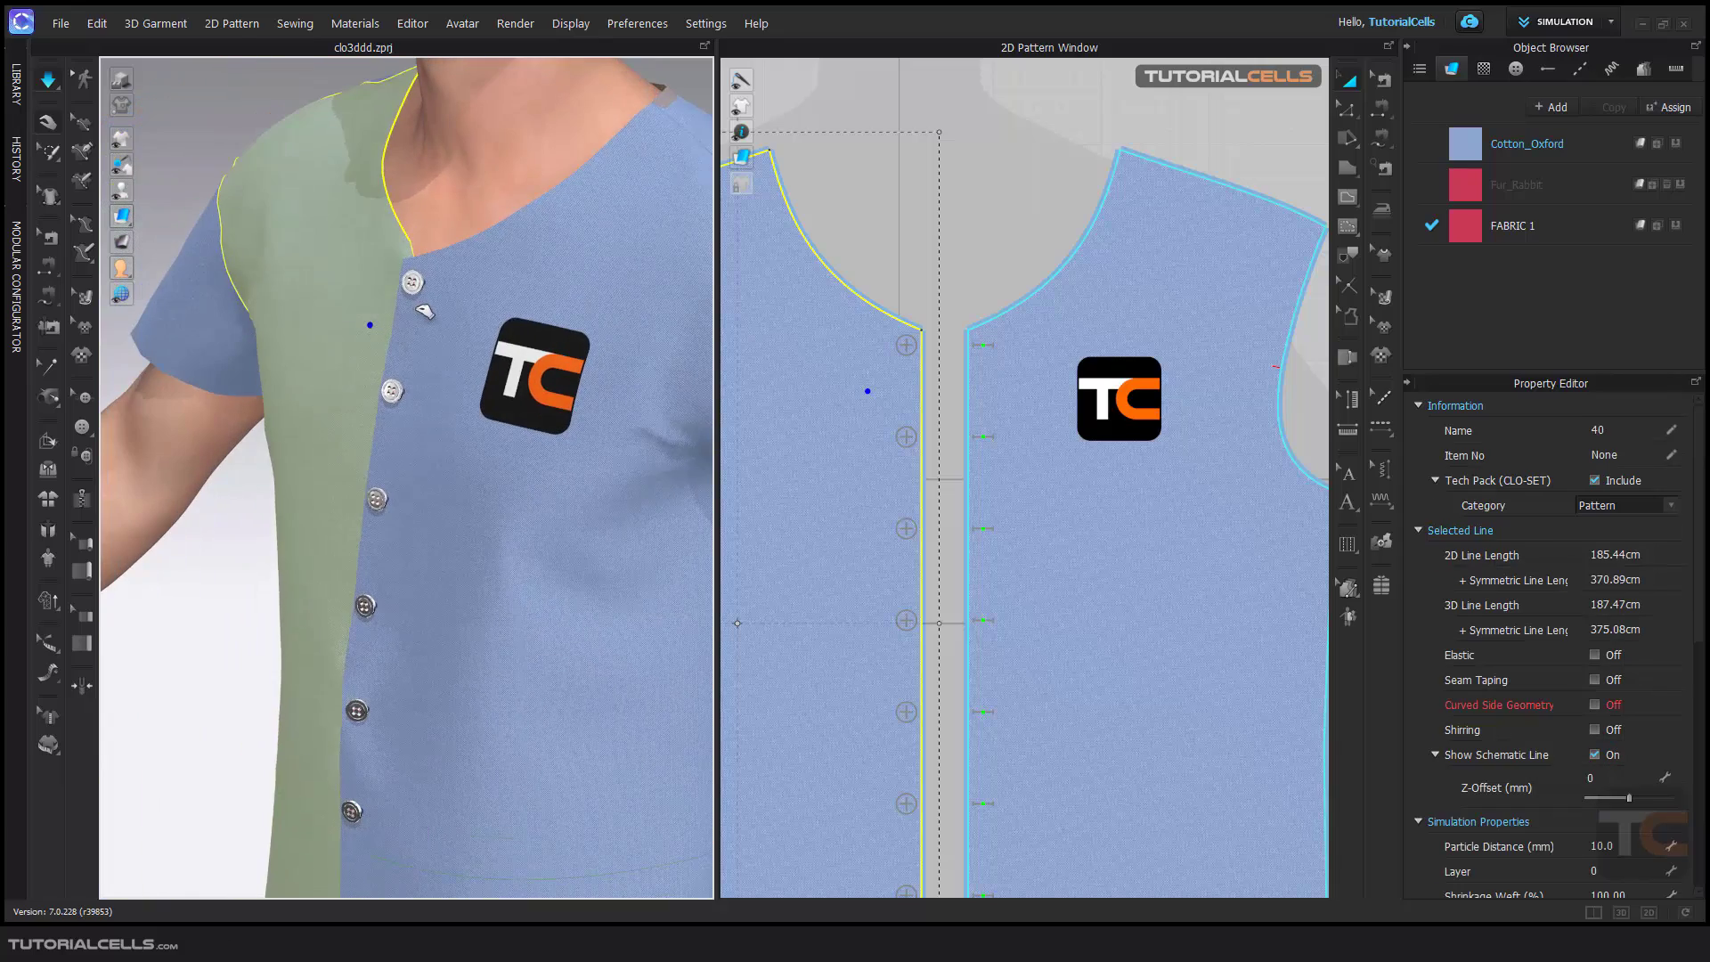
# - Adjust the buttonhole-side front during simulation, deselect it, and inspect the buttoned closure from the neckline down
pyautogui.click(412, 308)
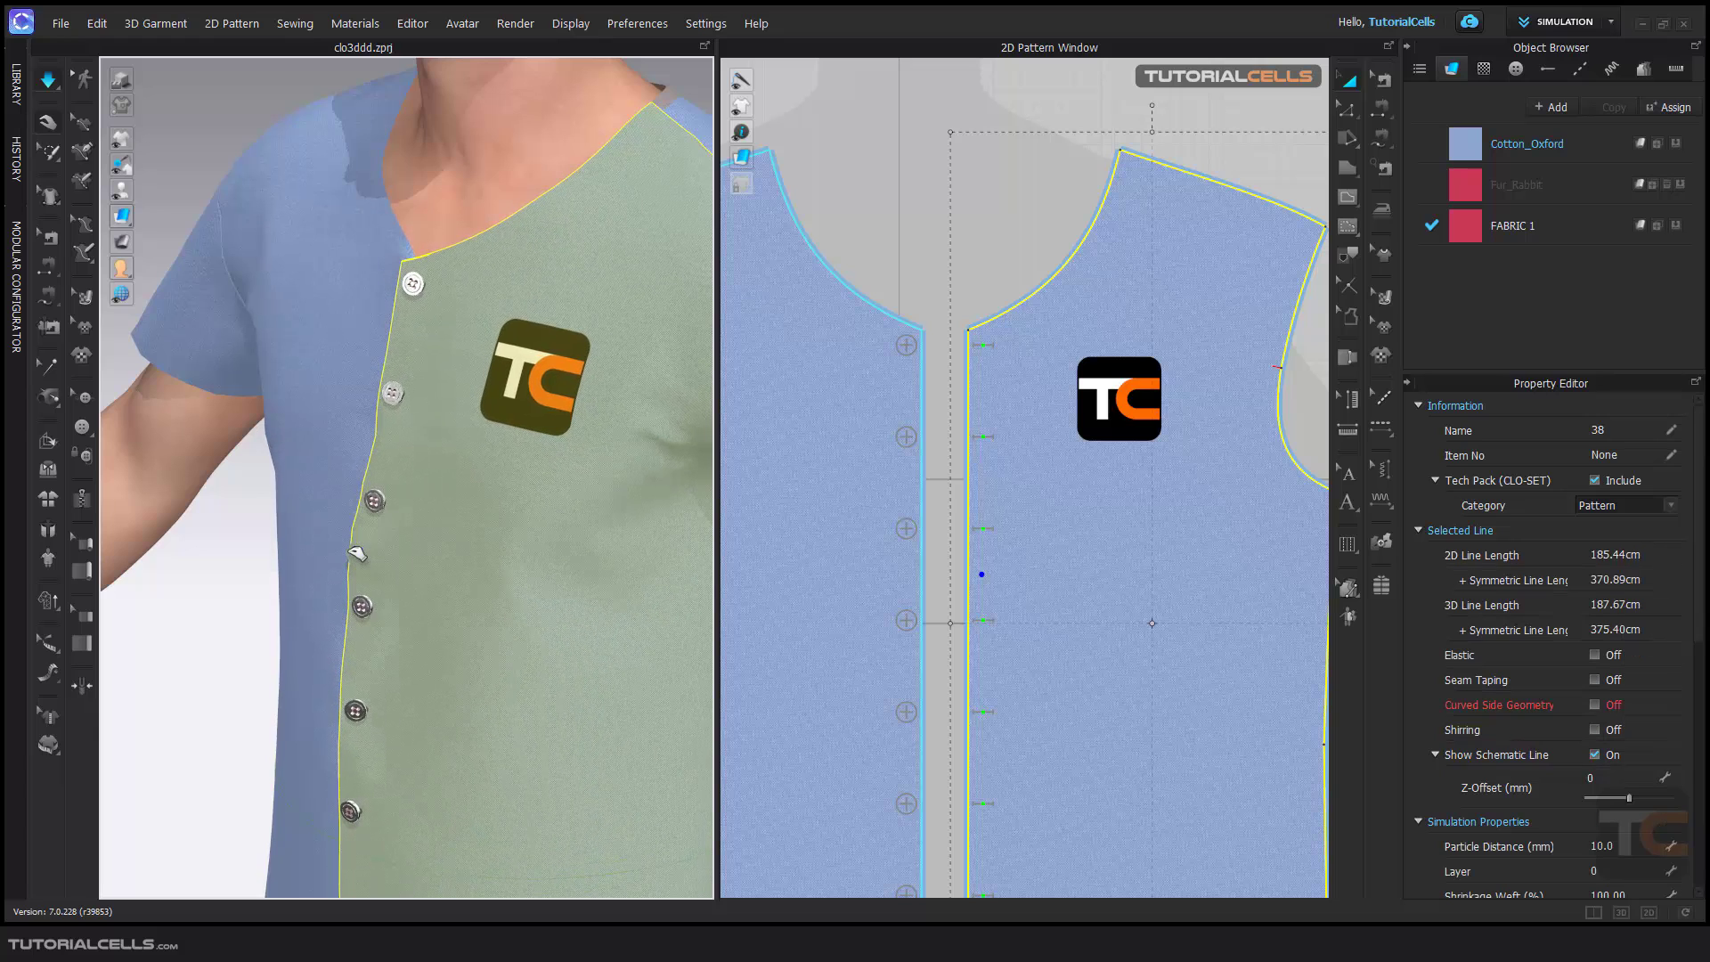
pyautogui.moveTo(356, 554); pyautogui.dragTo(427, 422, button='middle')
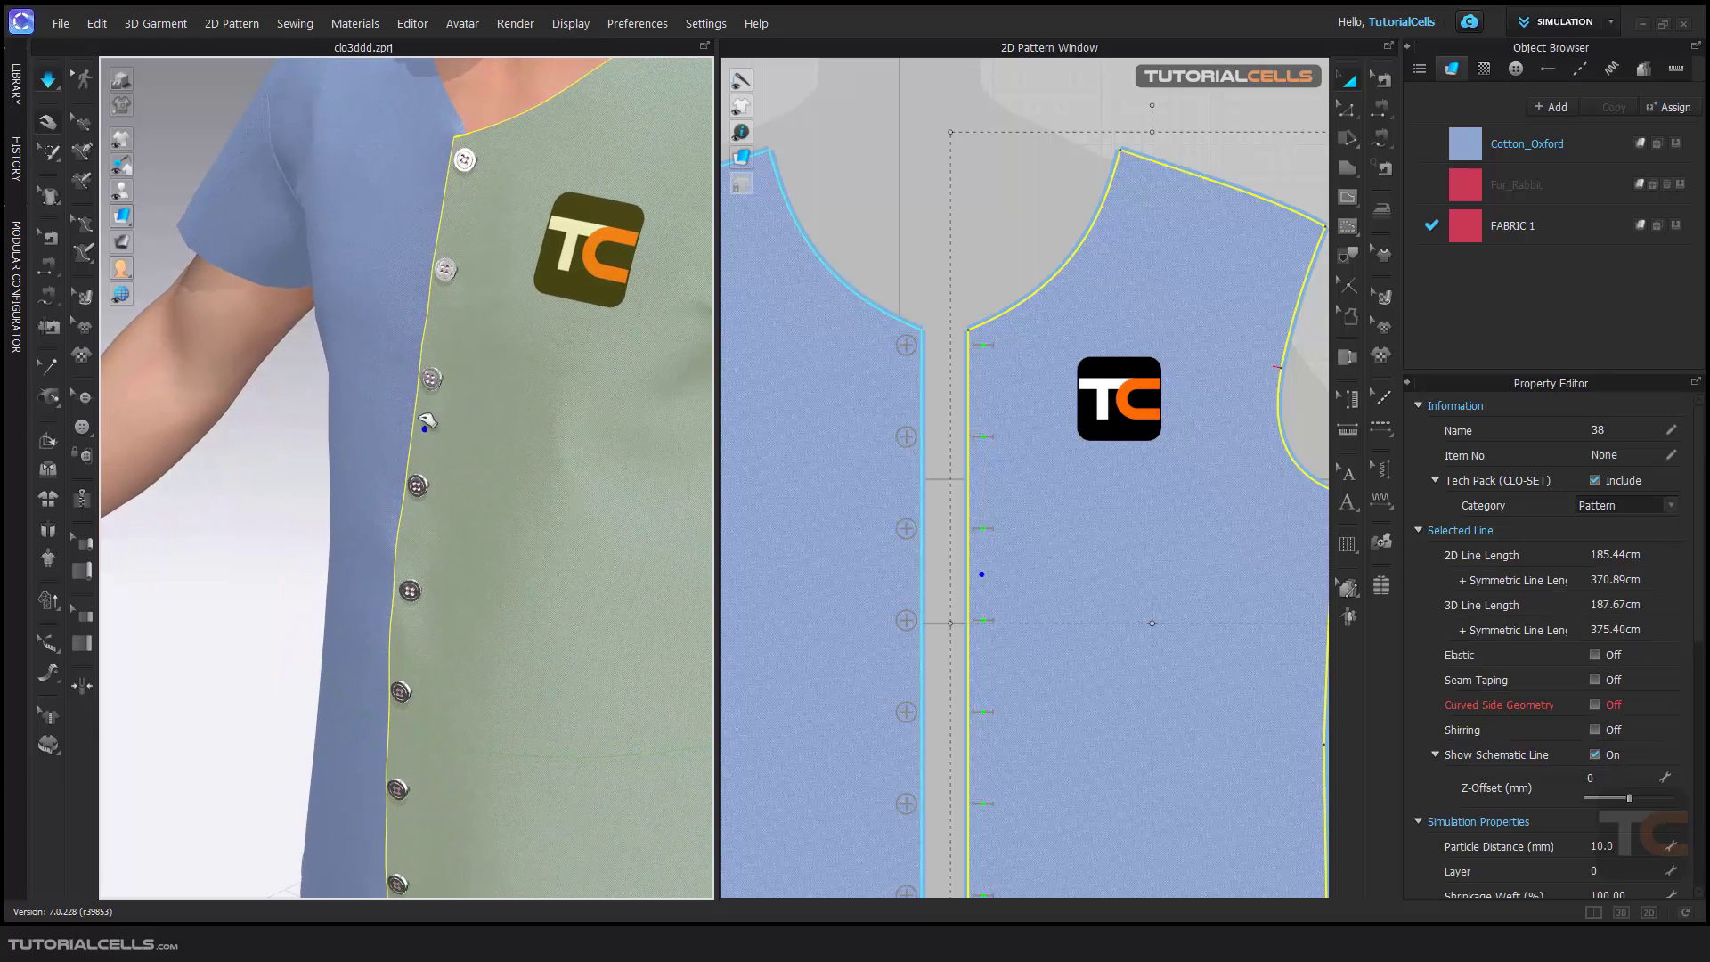
pyautogui.scroll(-3, 427, 421)
pyautogui.moveTo(427, 421); pyautogui.dragTo(443, 521, button='right')
pyautogui.press('Escape')
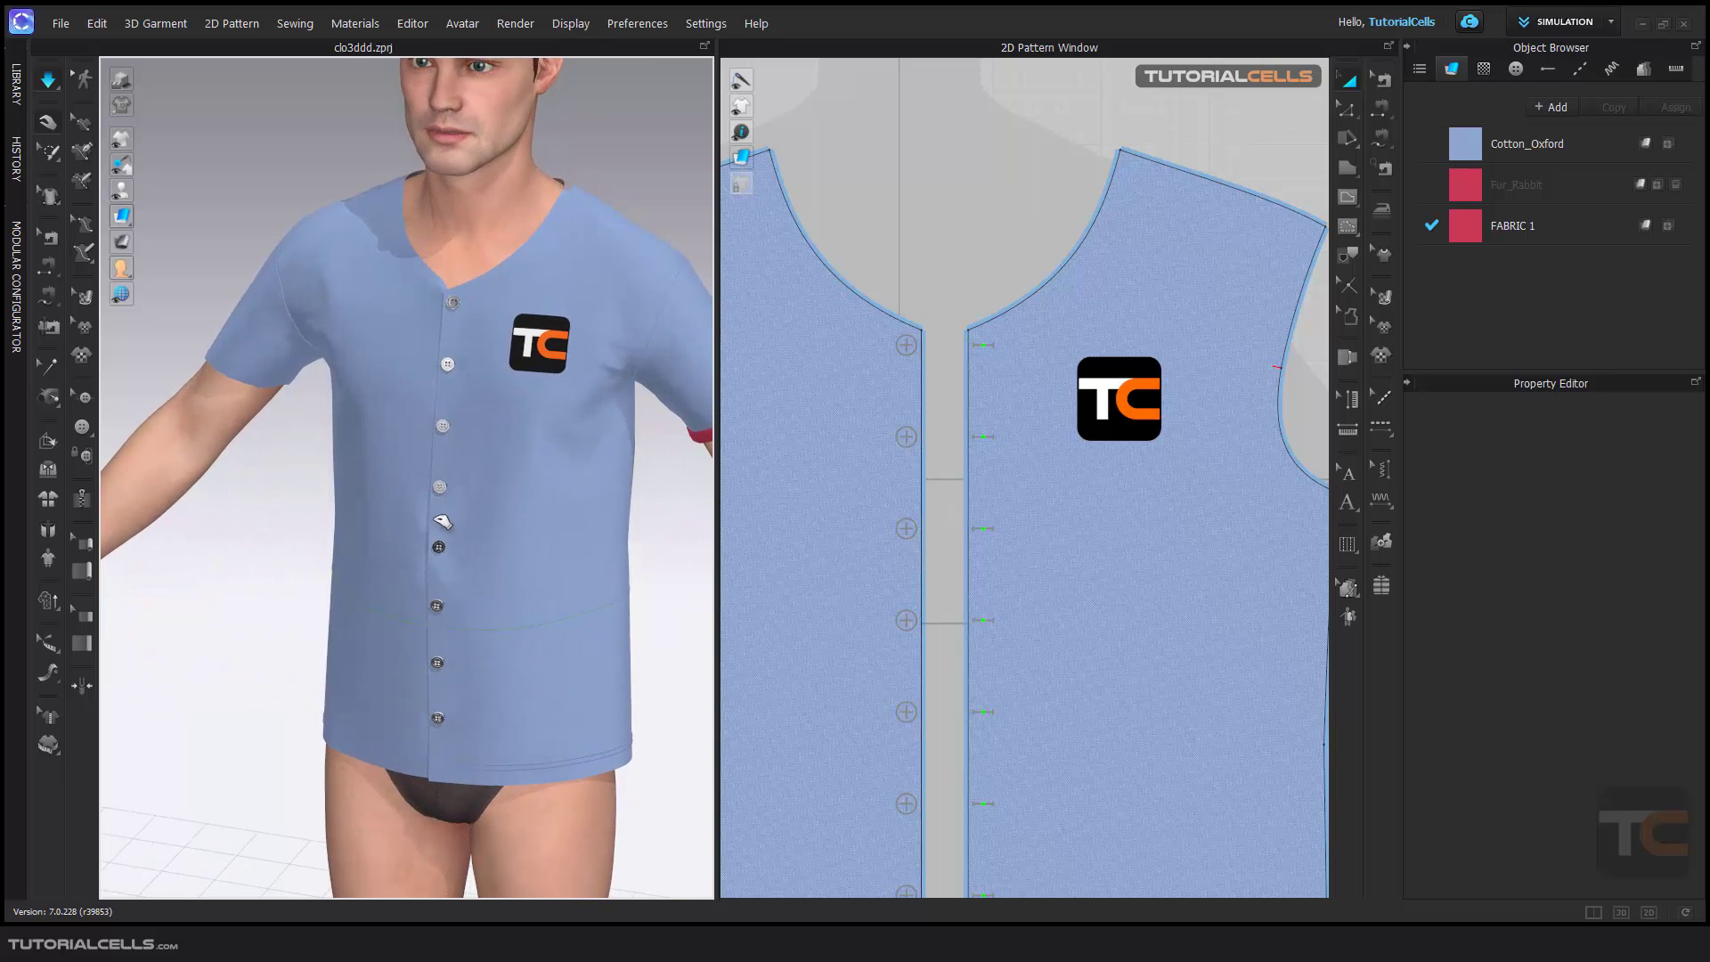
pyautogui.scroll(5, 465, 307)
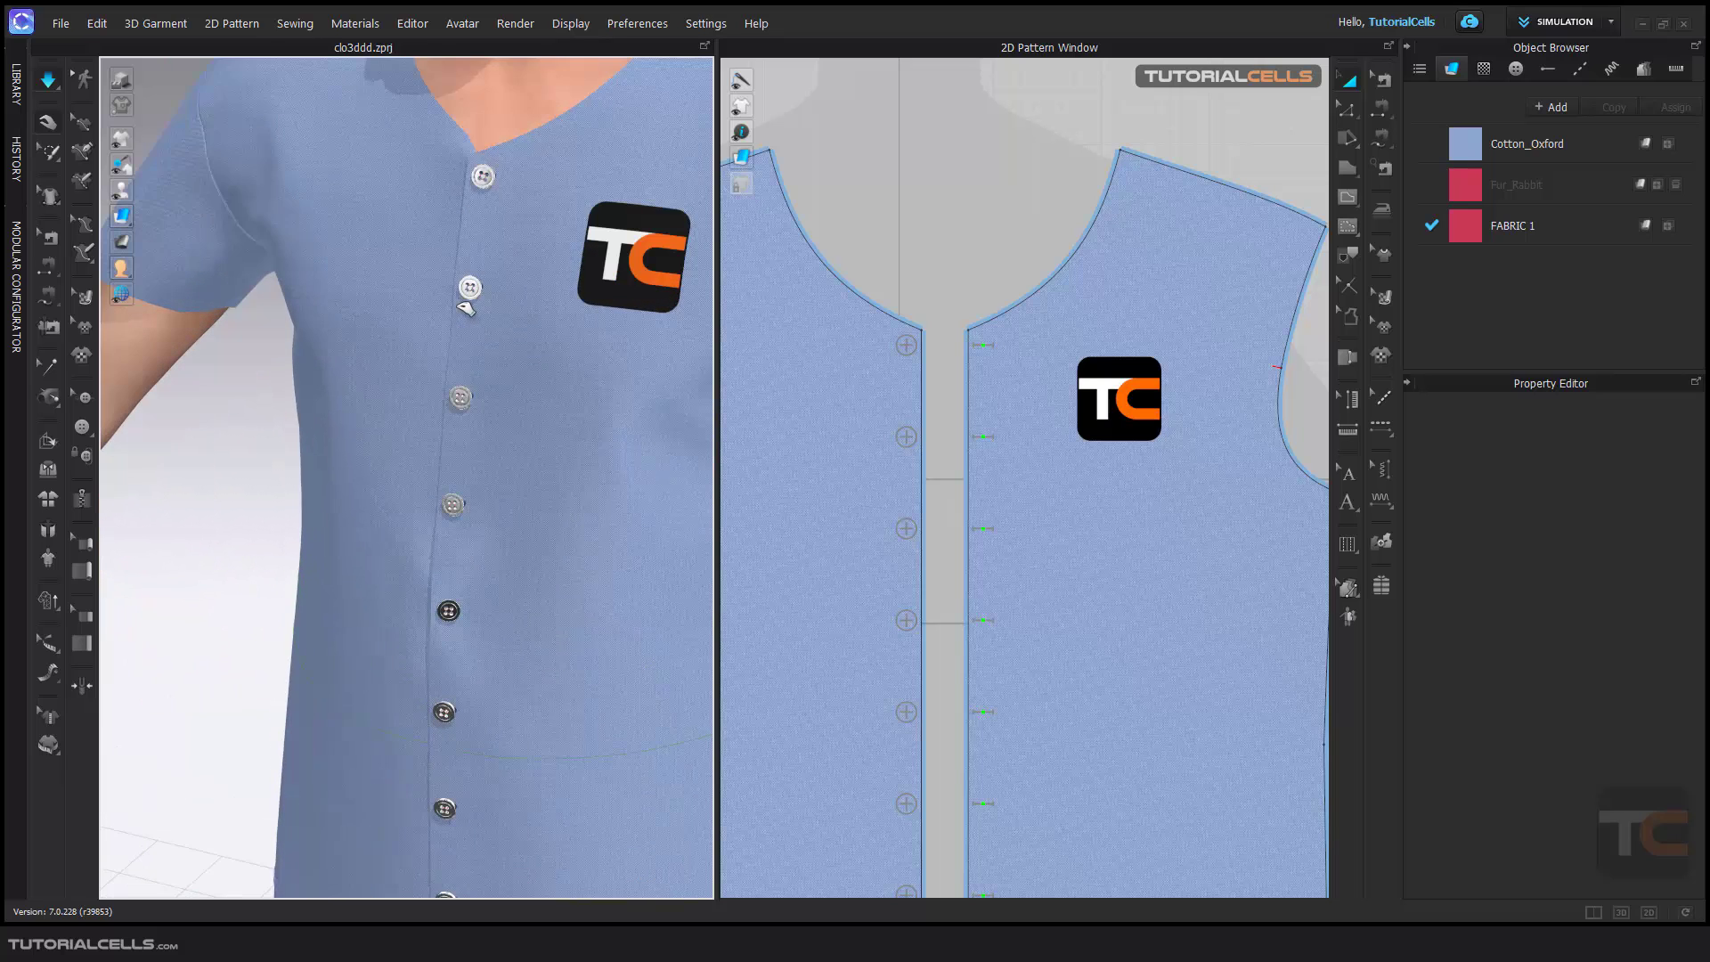
pyautogui.scroll(2, 468, 312)
pyautogui.scroll(-2, 852, 355)
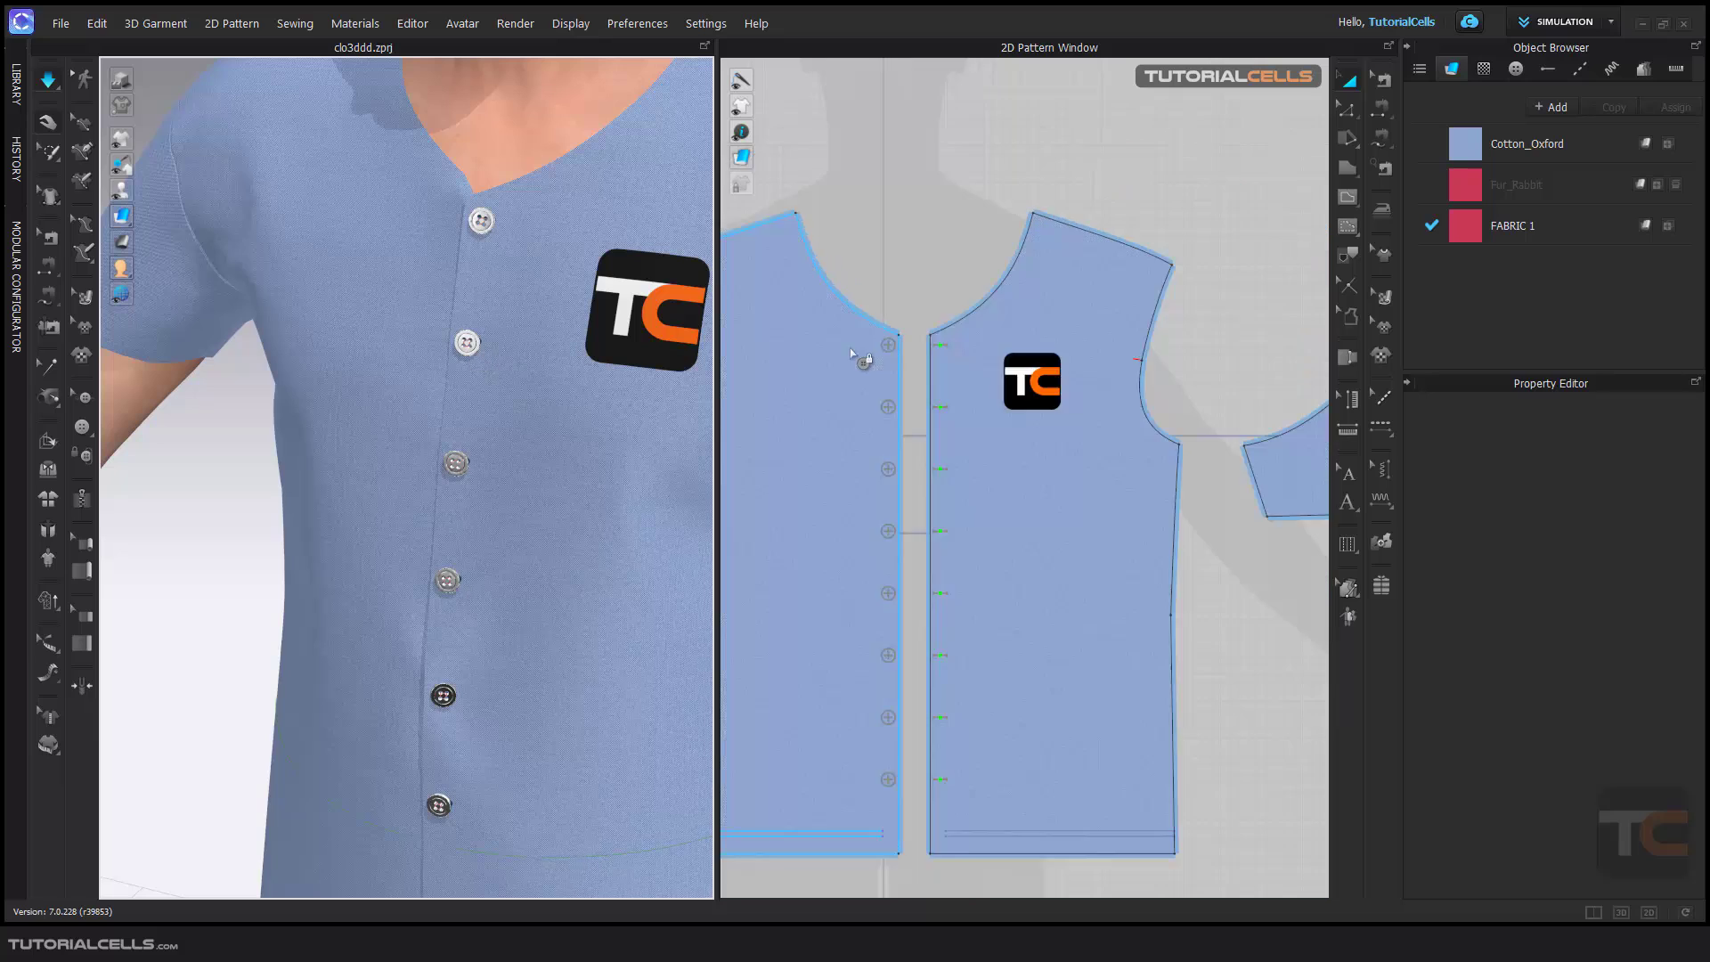
# - Select the whole column of buttons and confirm 1 as their number of sewing layers
pyautogui.scroll(-2, 852, 355)
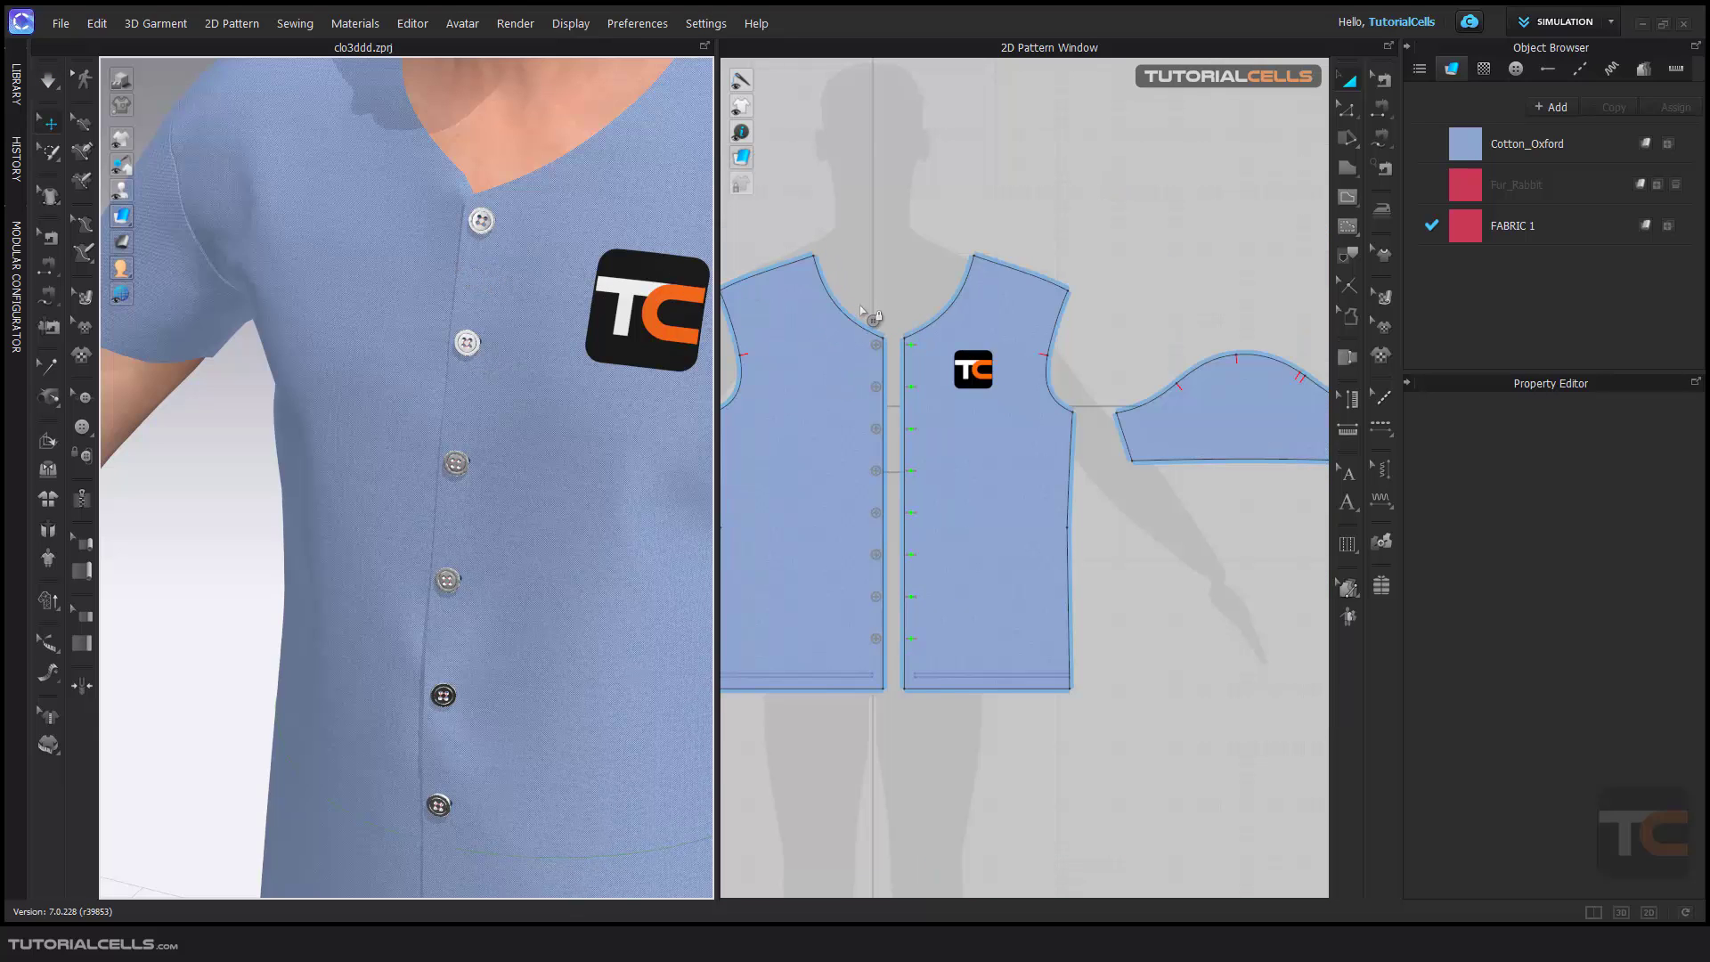
pyautogui.click(84, 422)
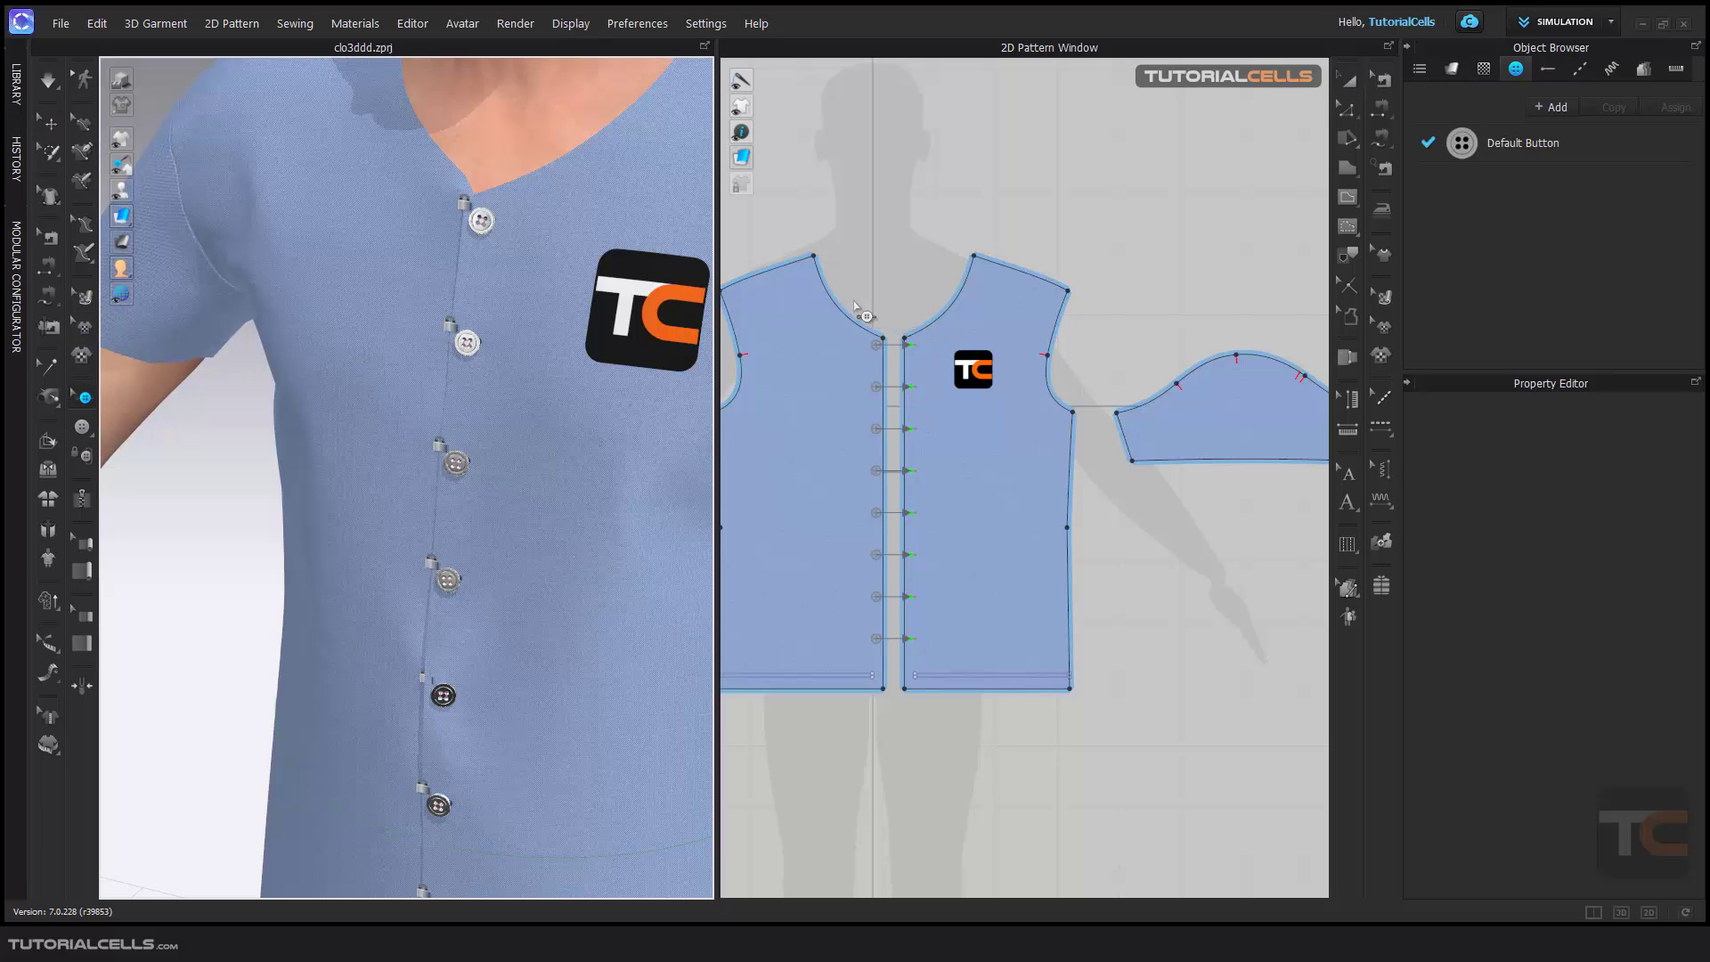
pyautogui.moveTo(857, 310); pyautogui.dragTo(873, 579)
pyautogui.moveTo(882, 658); pyautogui.dragTo(890, 663)
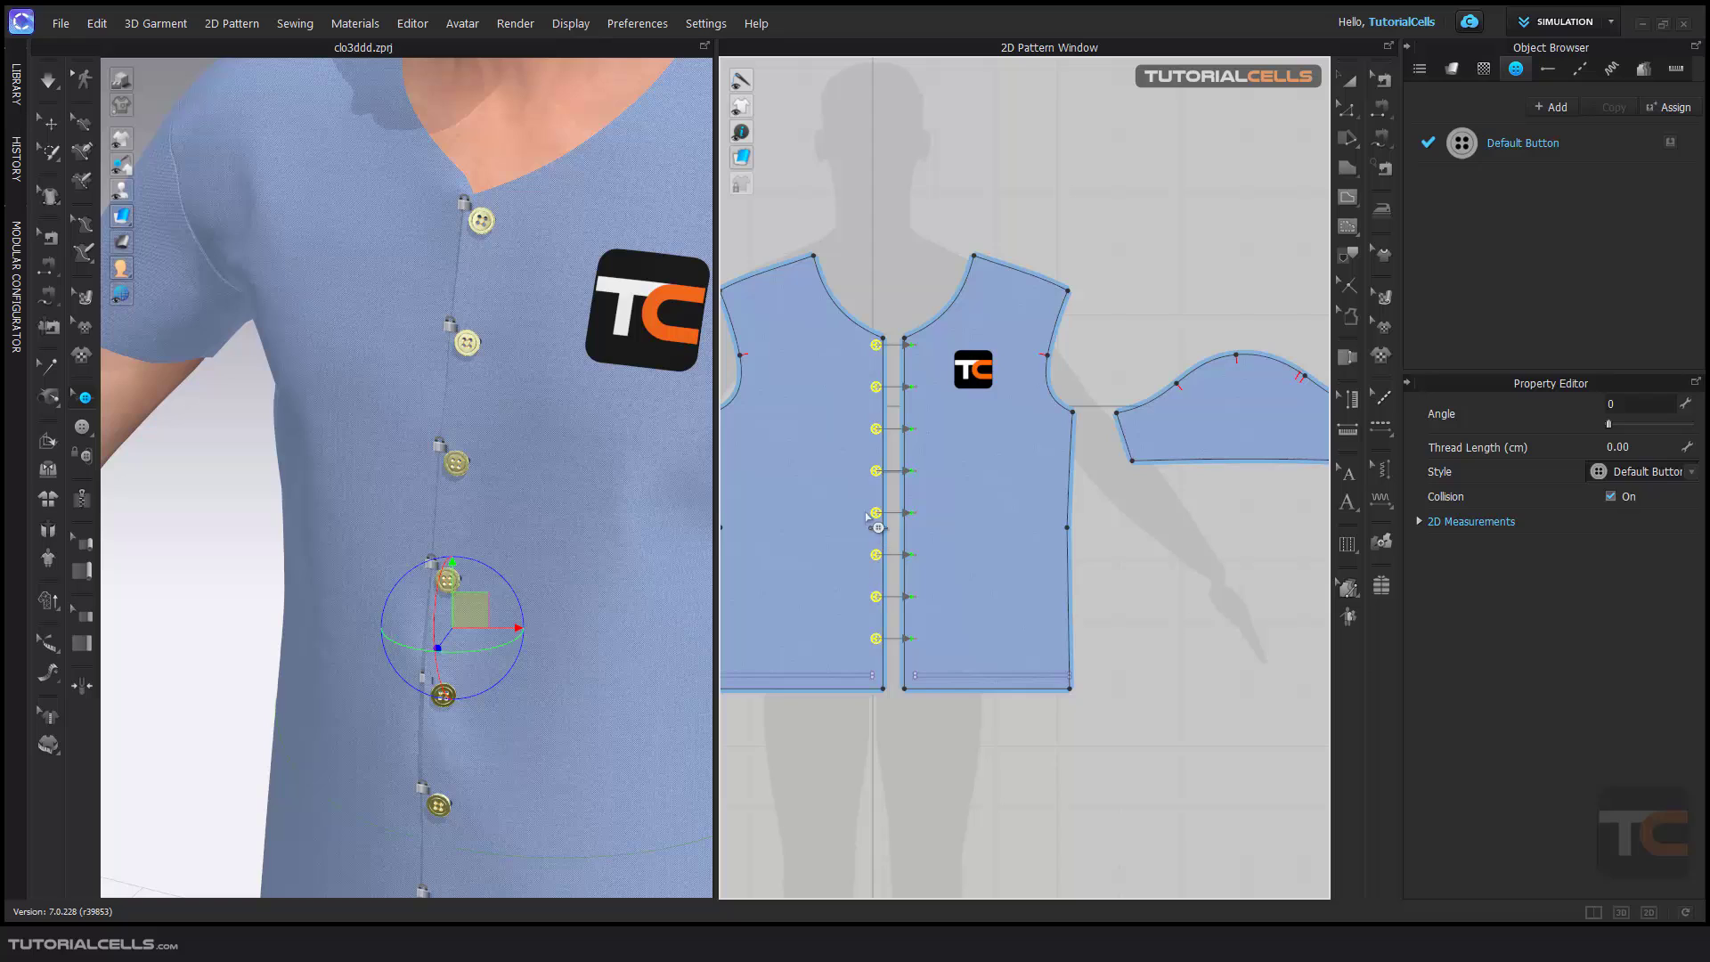
pyautogui.rightClick(874, 478)
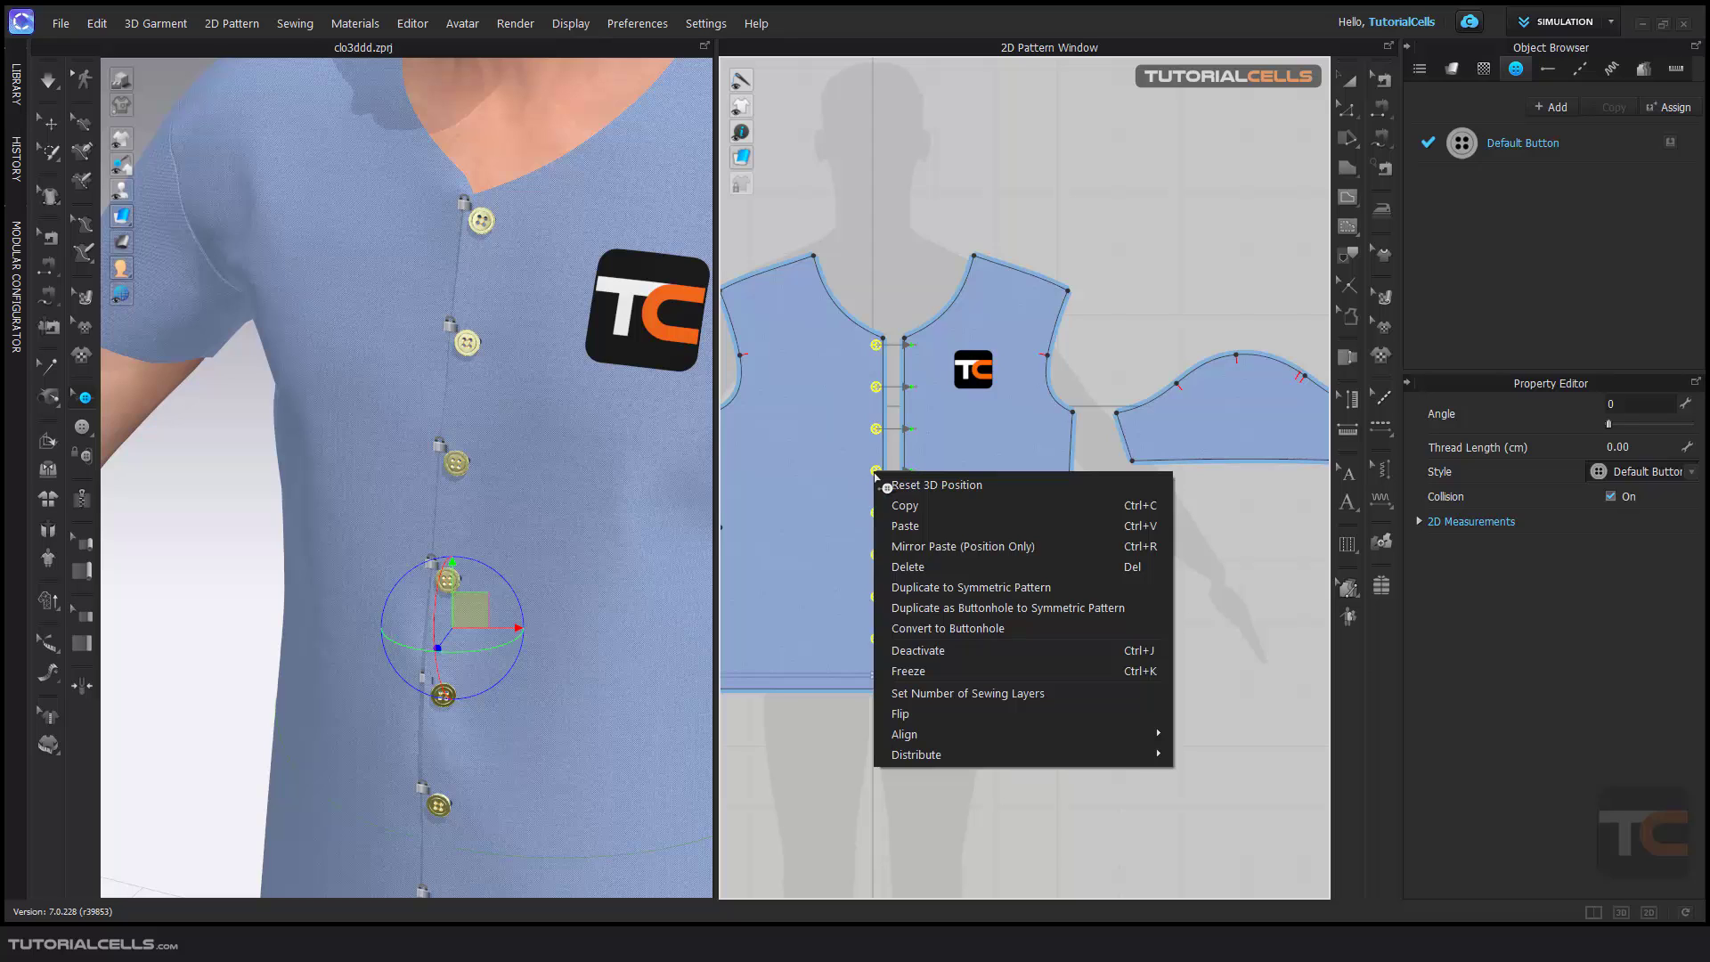
pyautogui.click(978, 697)
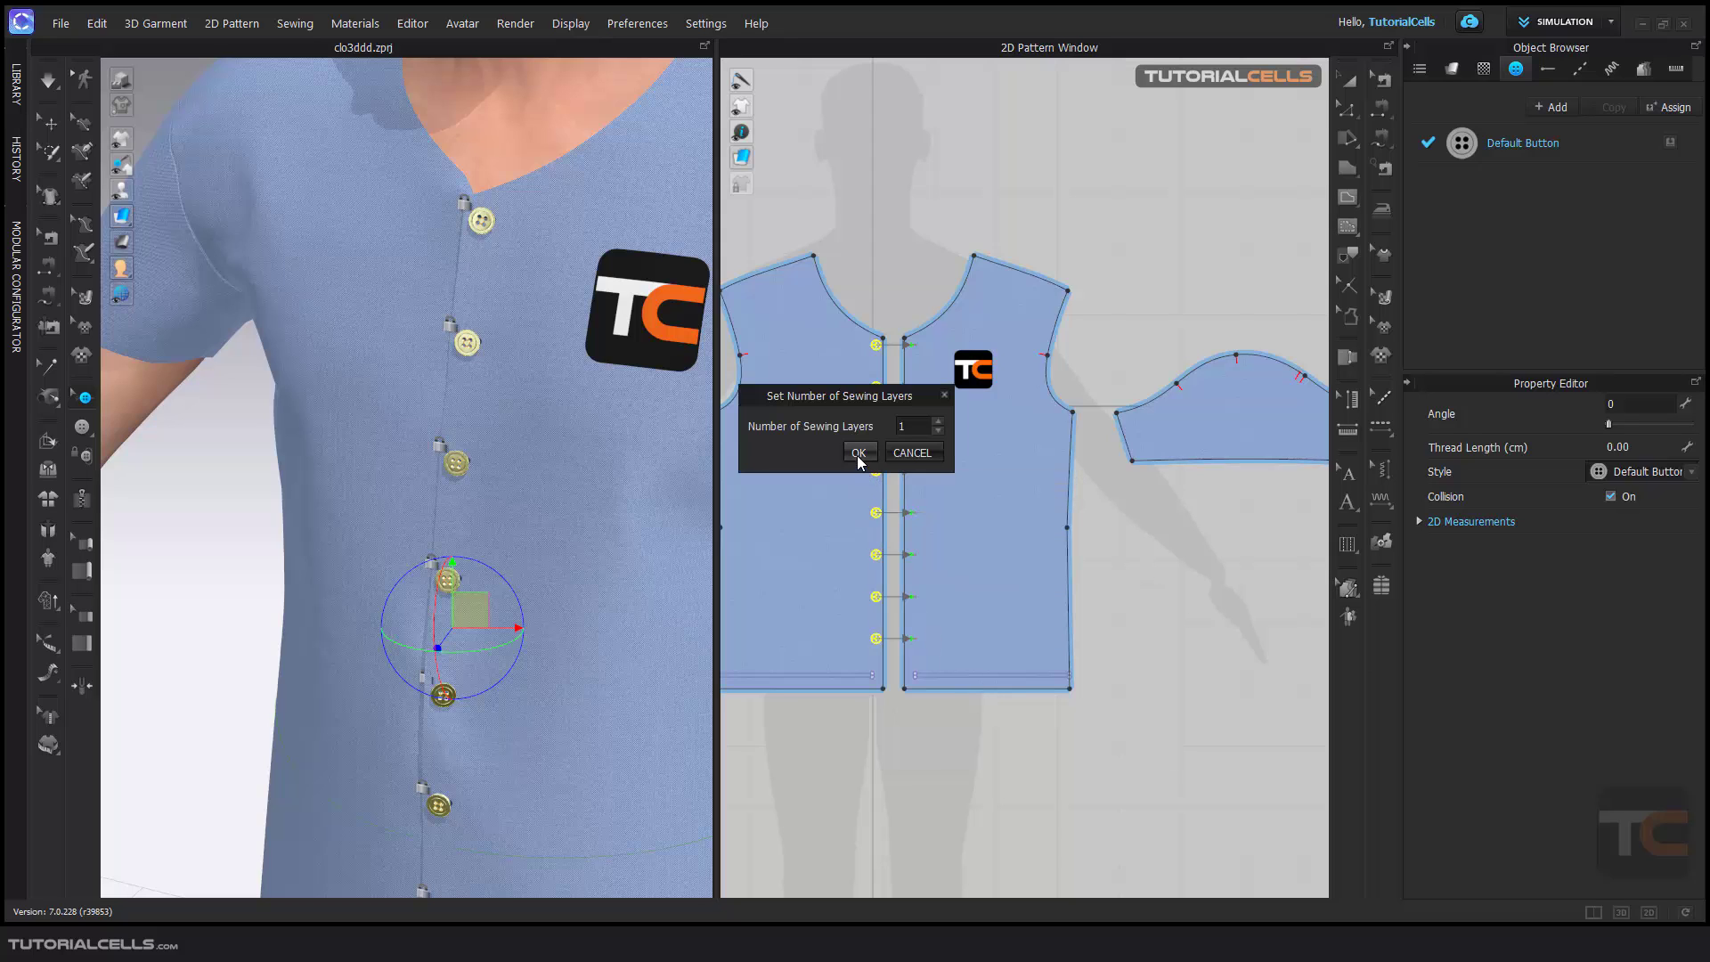
pyautogui.moveTo(856, 404); pyautogui.dragTo(825, 448)
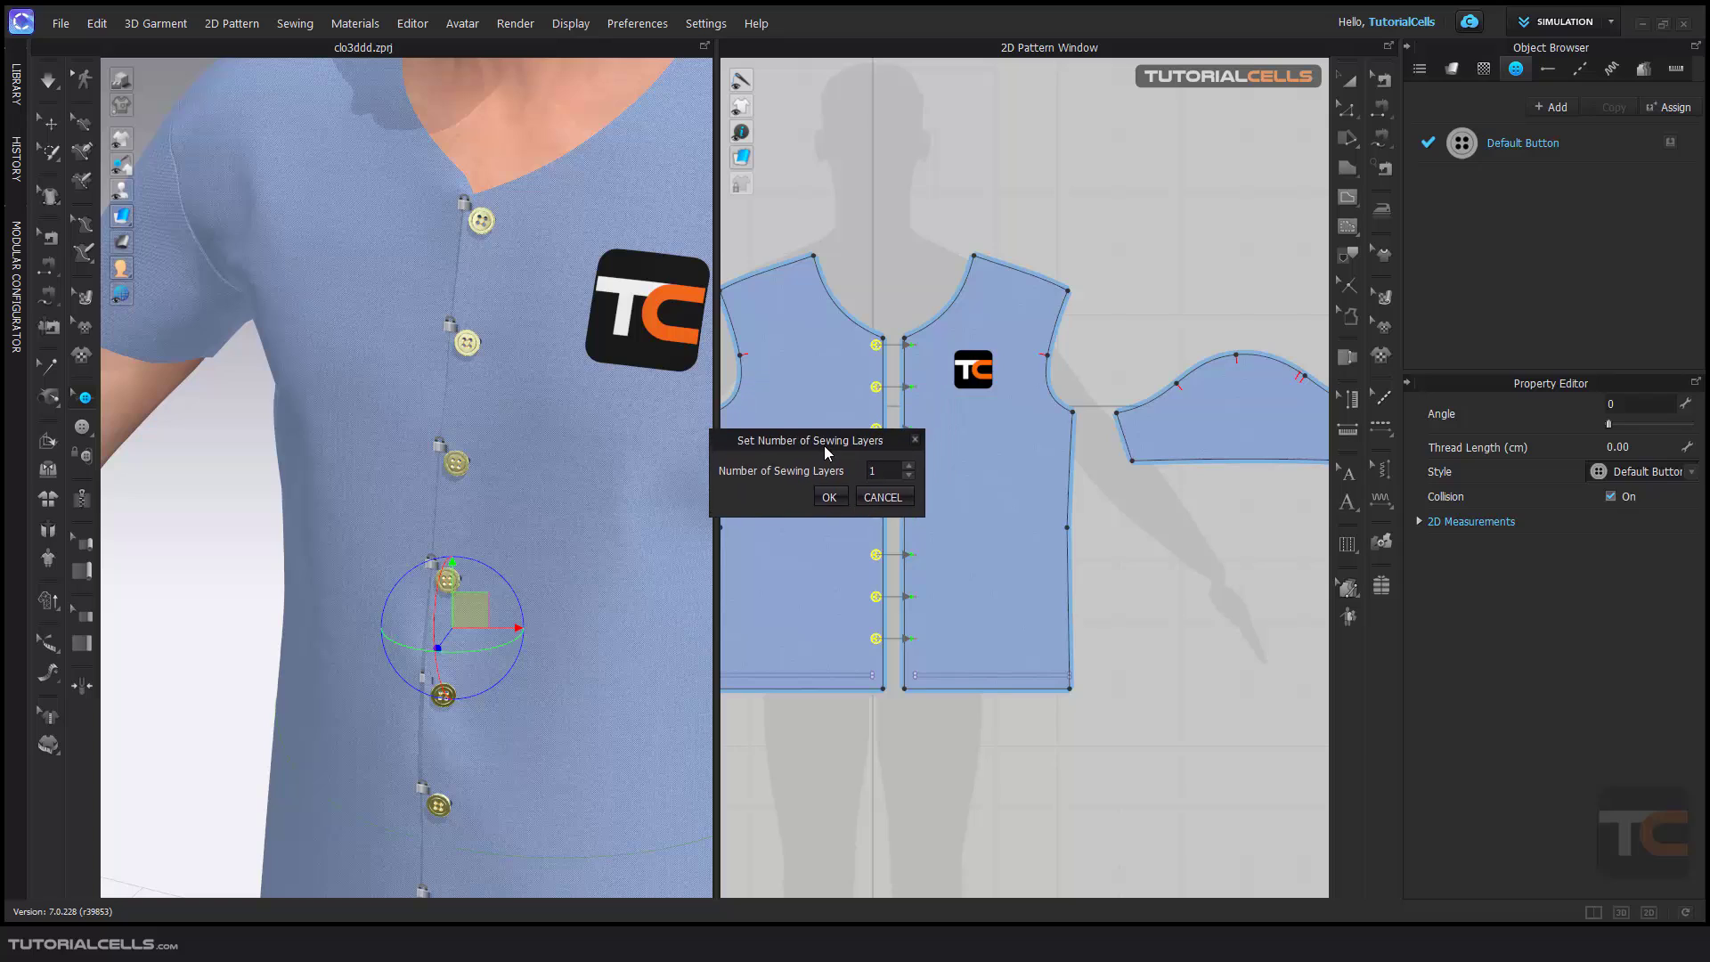
pyautogui.click(829, 498)
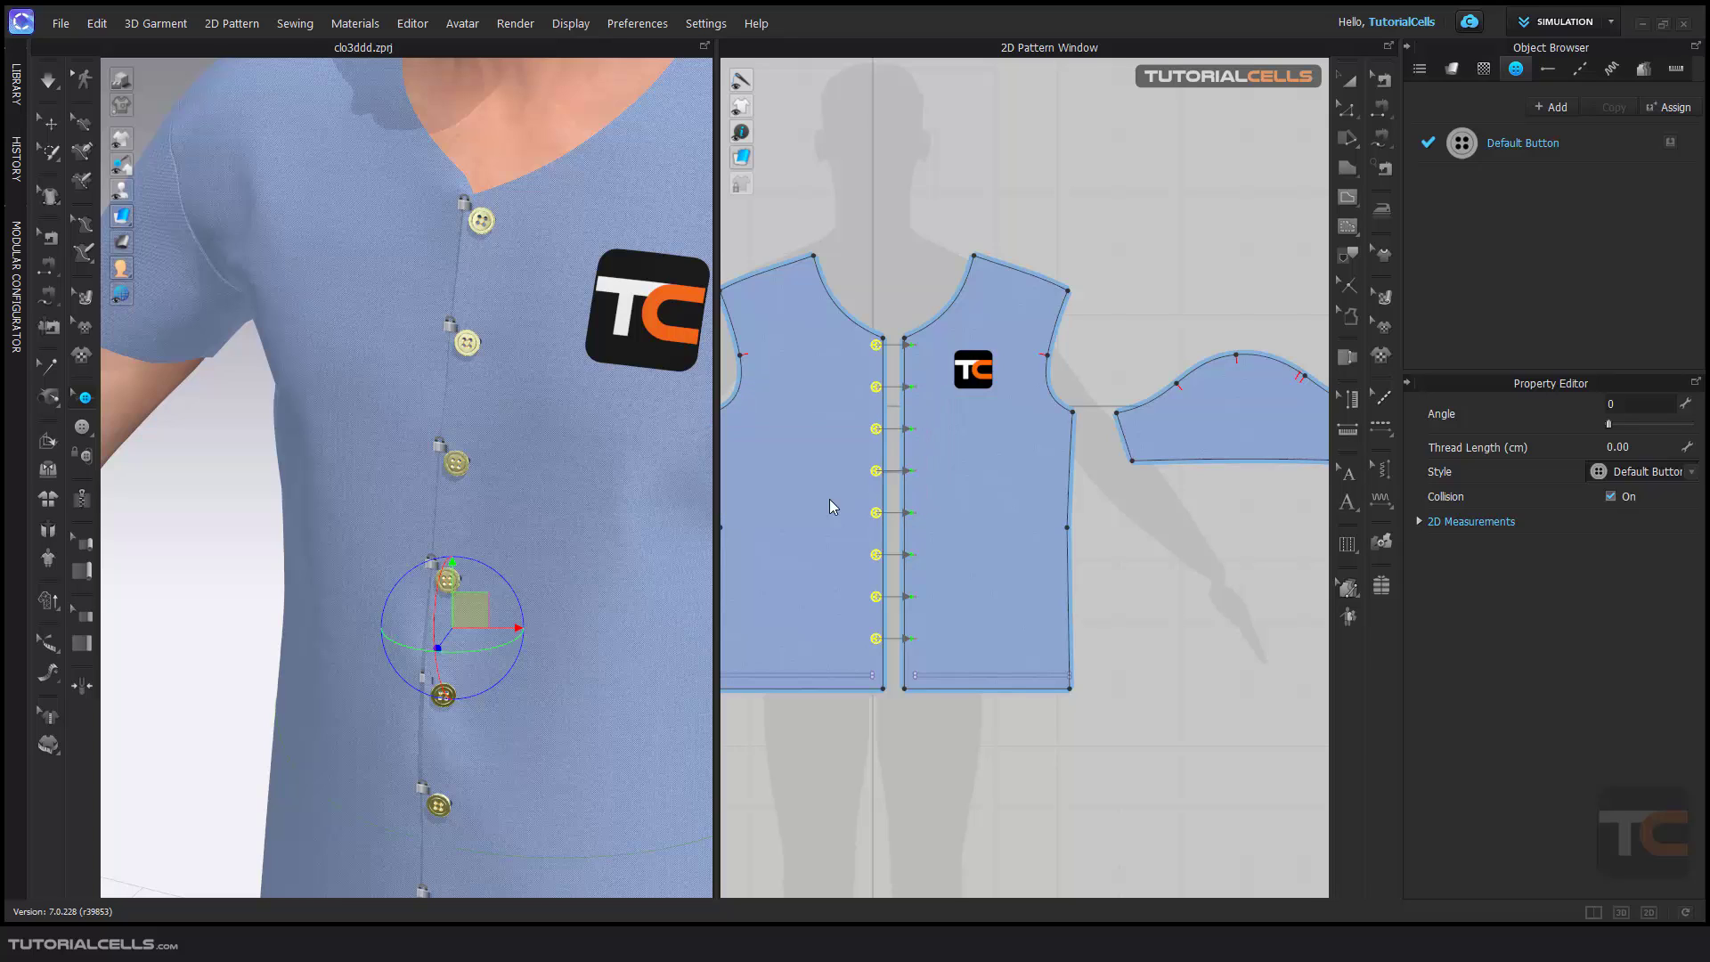
pyautogui.click(418, 258)
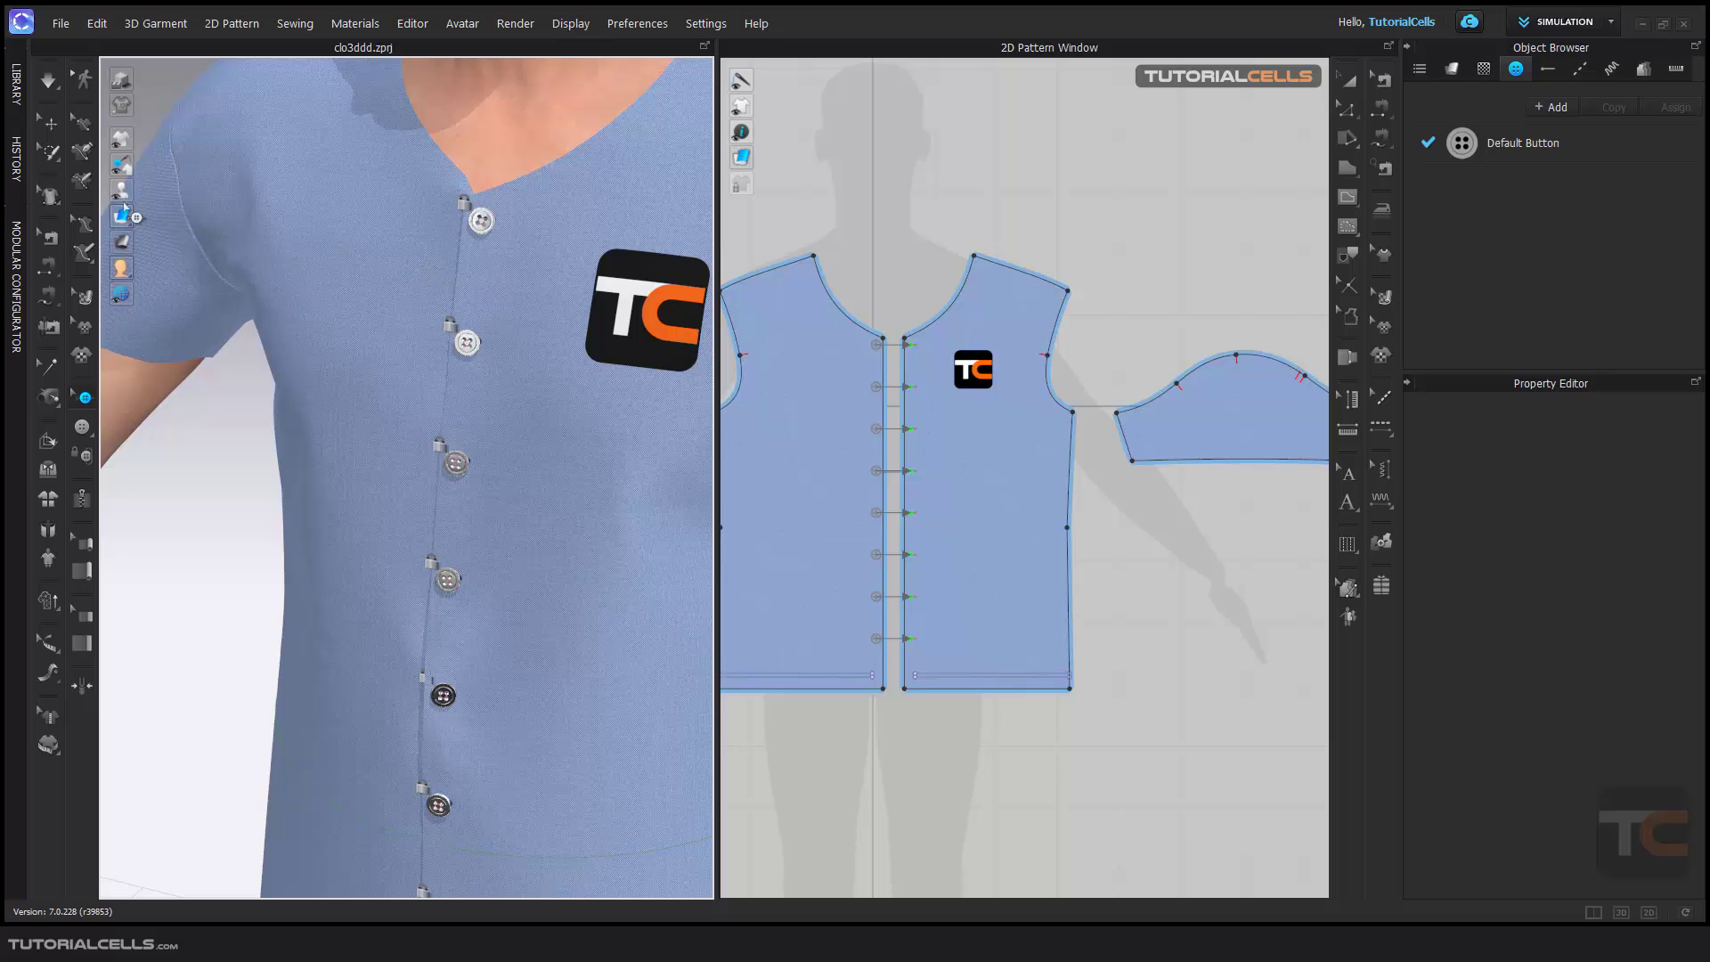
pyautogui.click(51, 136)
pyautogui.click(422, 242)
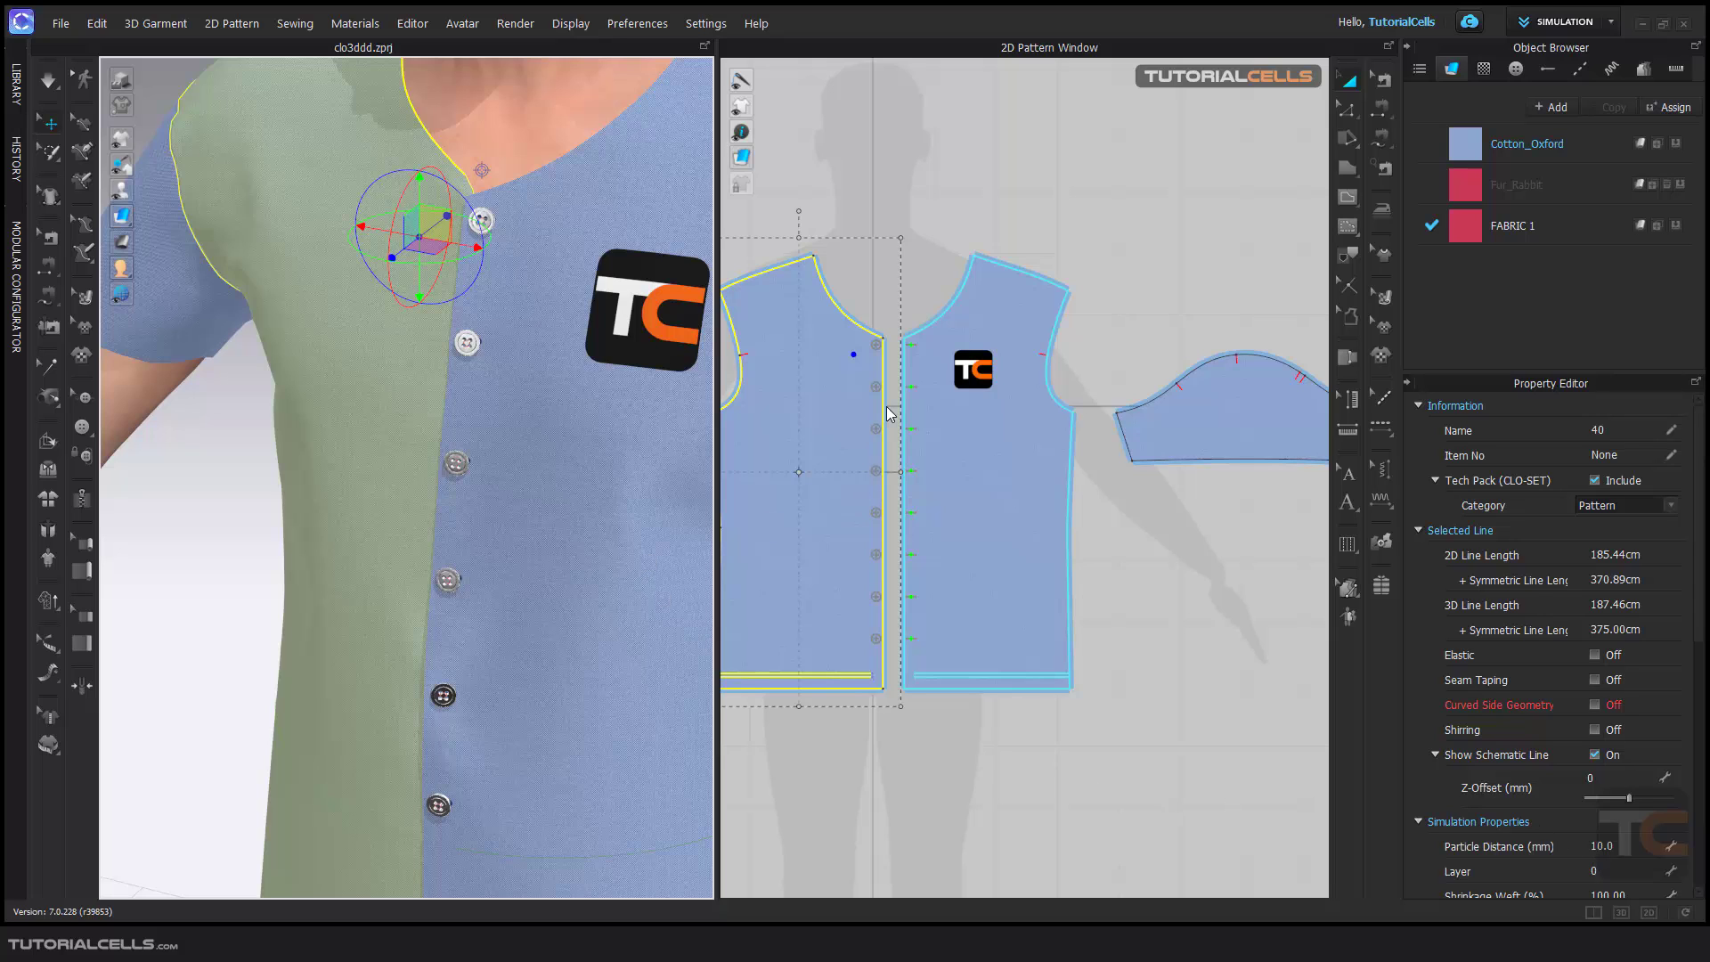
# - Unfasten the column of buttons from the buttonholes on the shirt front and simulate the released edges
pyautogui.moveTo(887, 412); pyautogui.dragTo(926, 417, button='right')
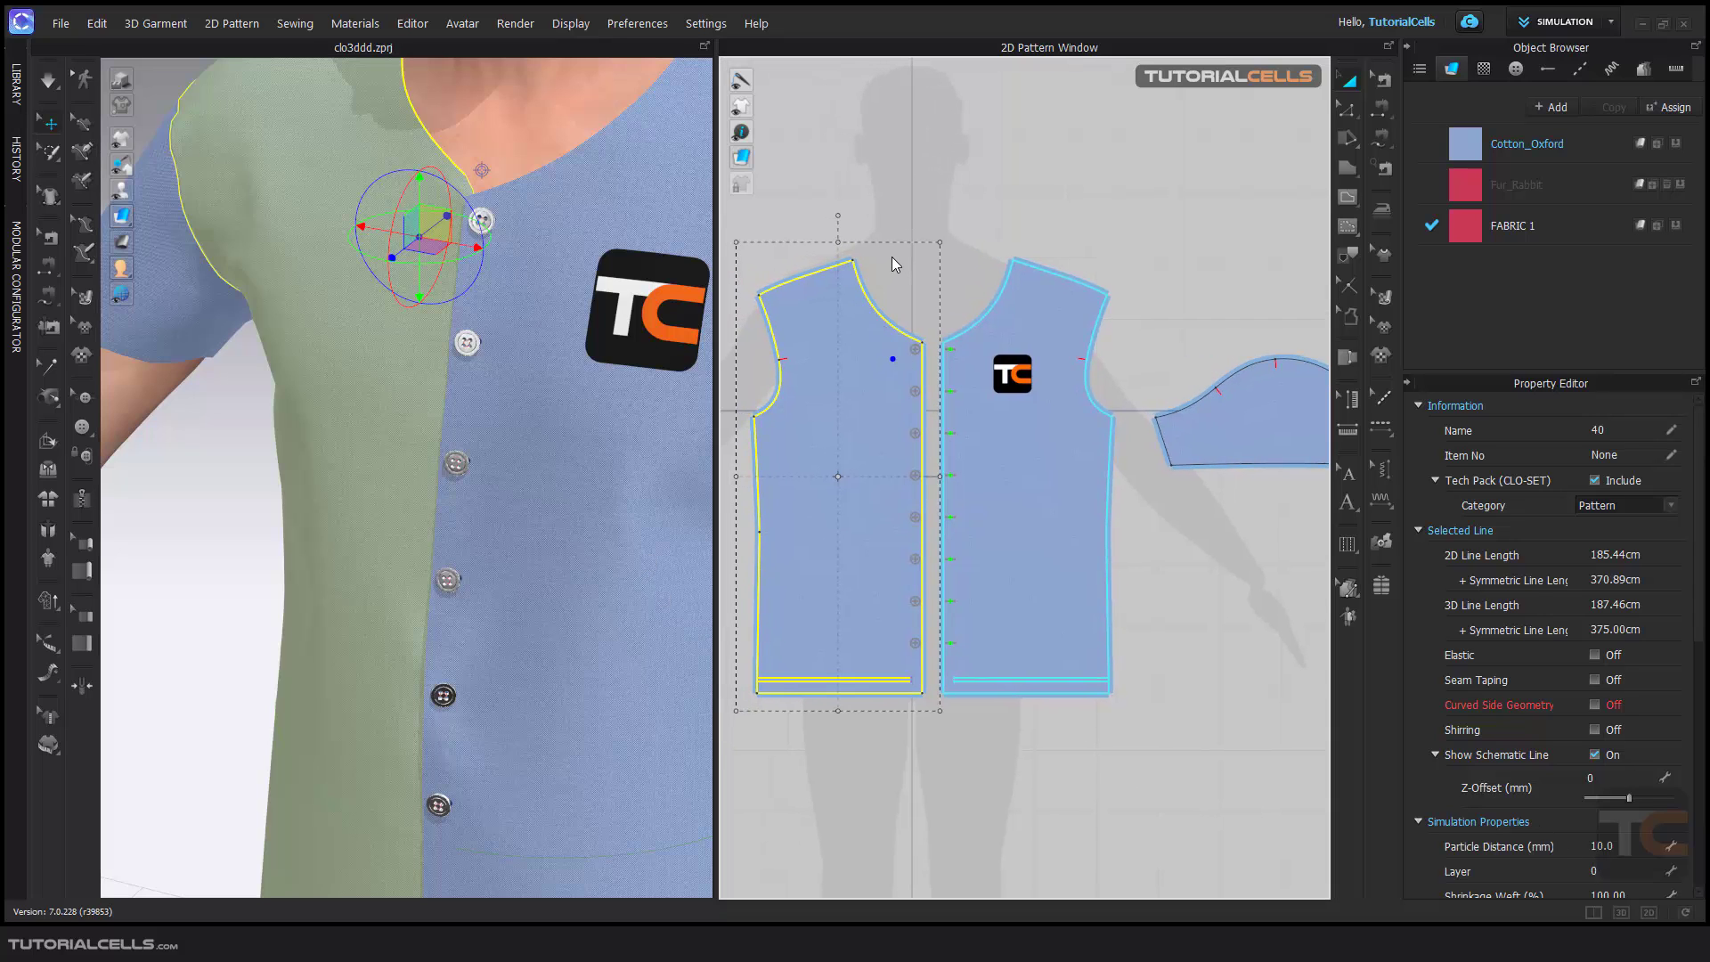
pyautogui.press('b')
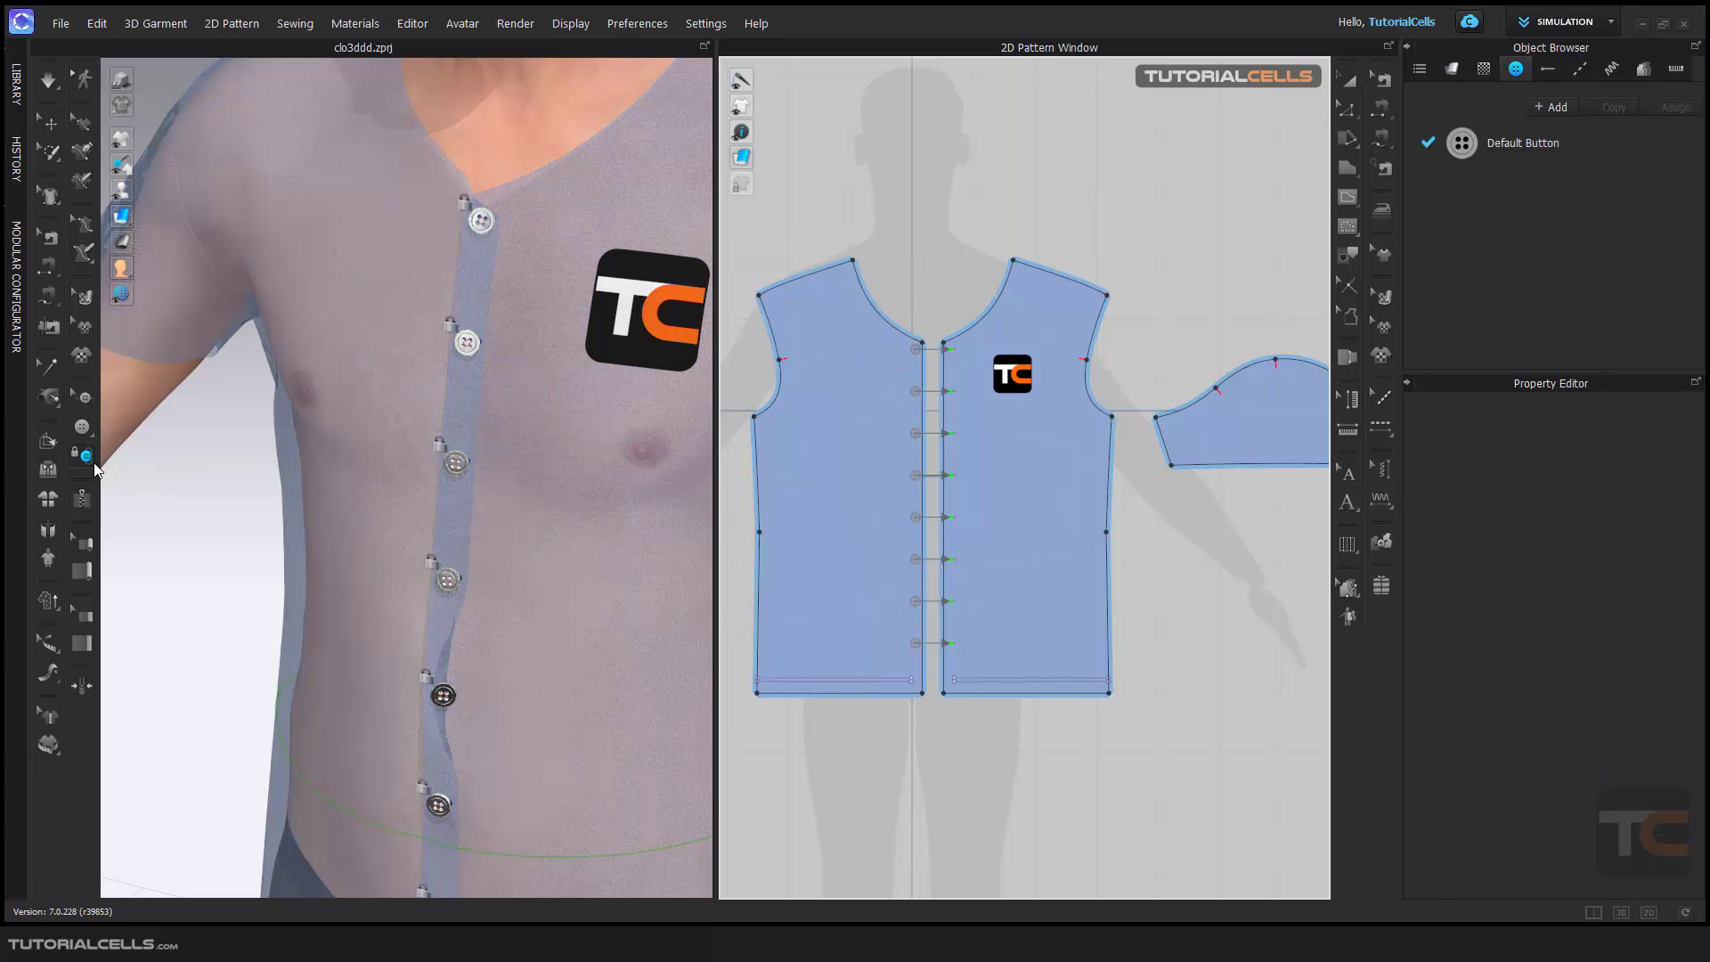
pyautogui.click(990, 668)
pyautogui.press('q')
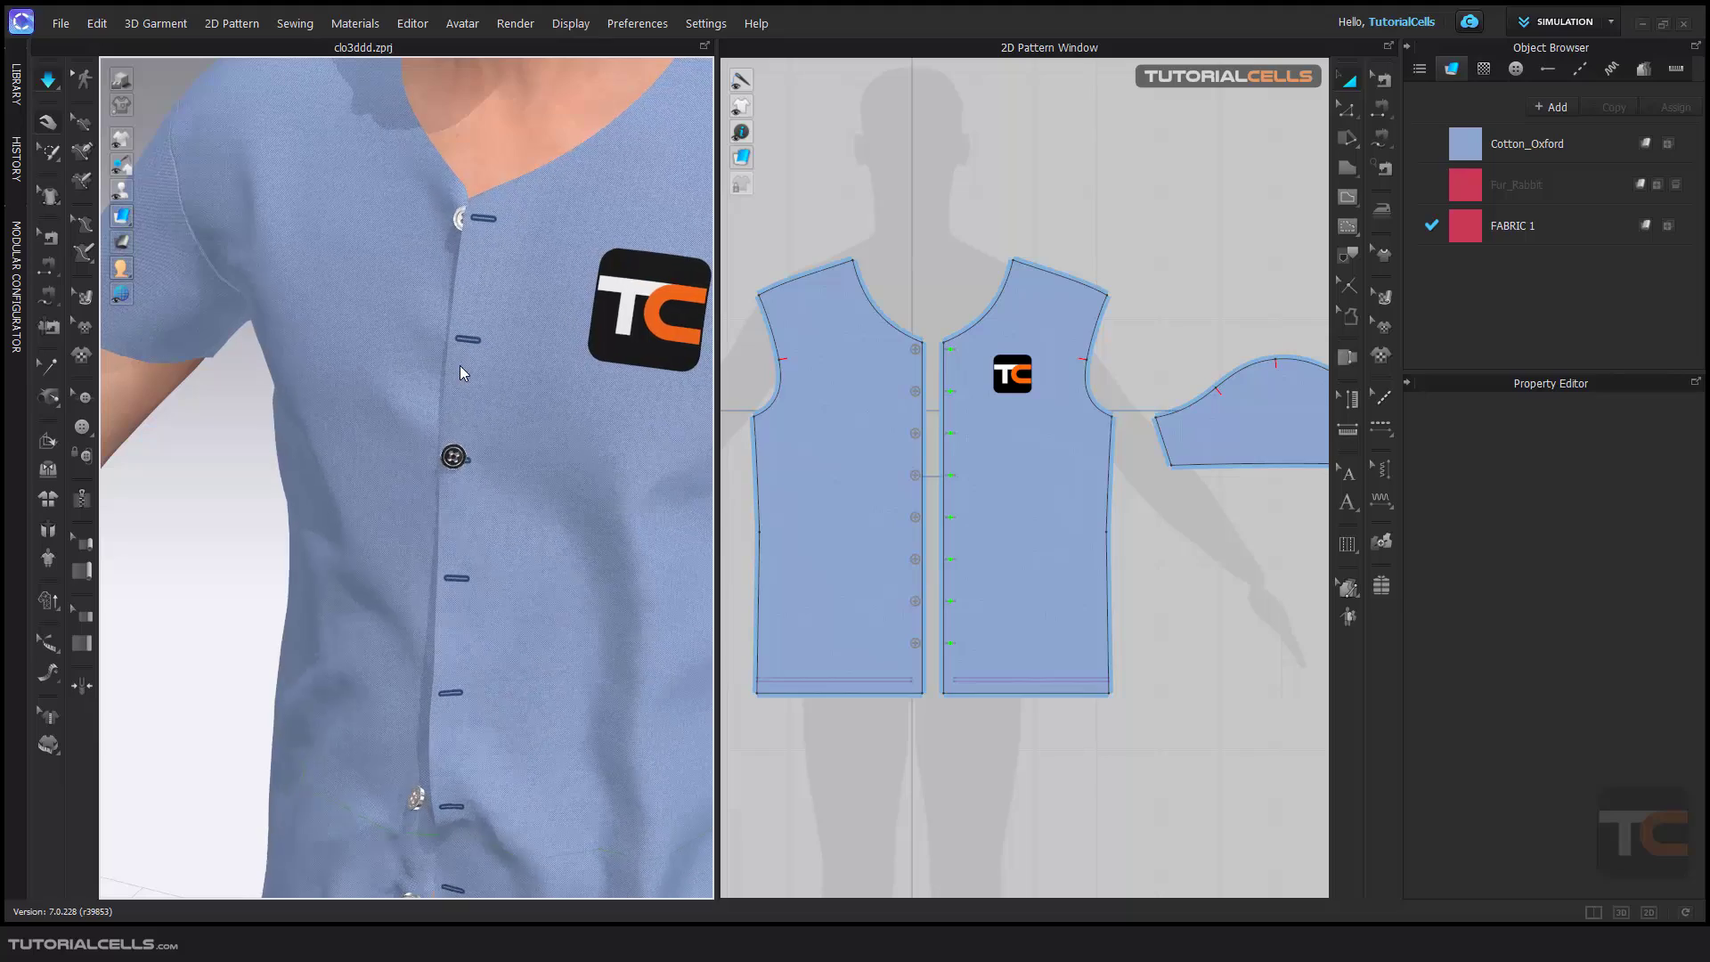
# - Pull the button-side front's edge out and up toward the neckline during simulation, freeing it from beneath the buttonhole-side front
pyautogui.click(405, 394)
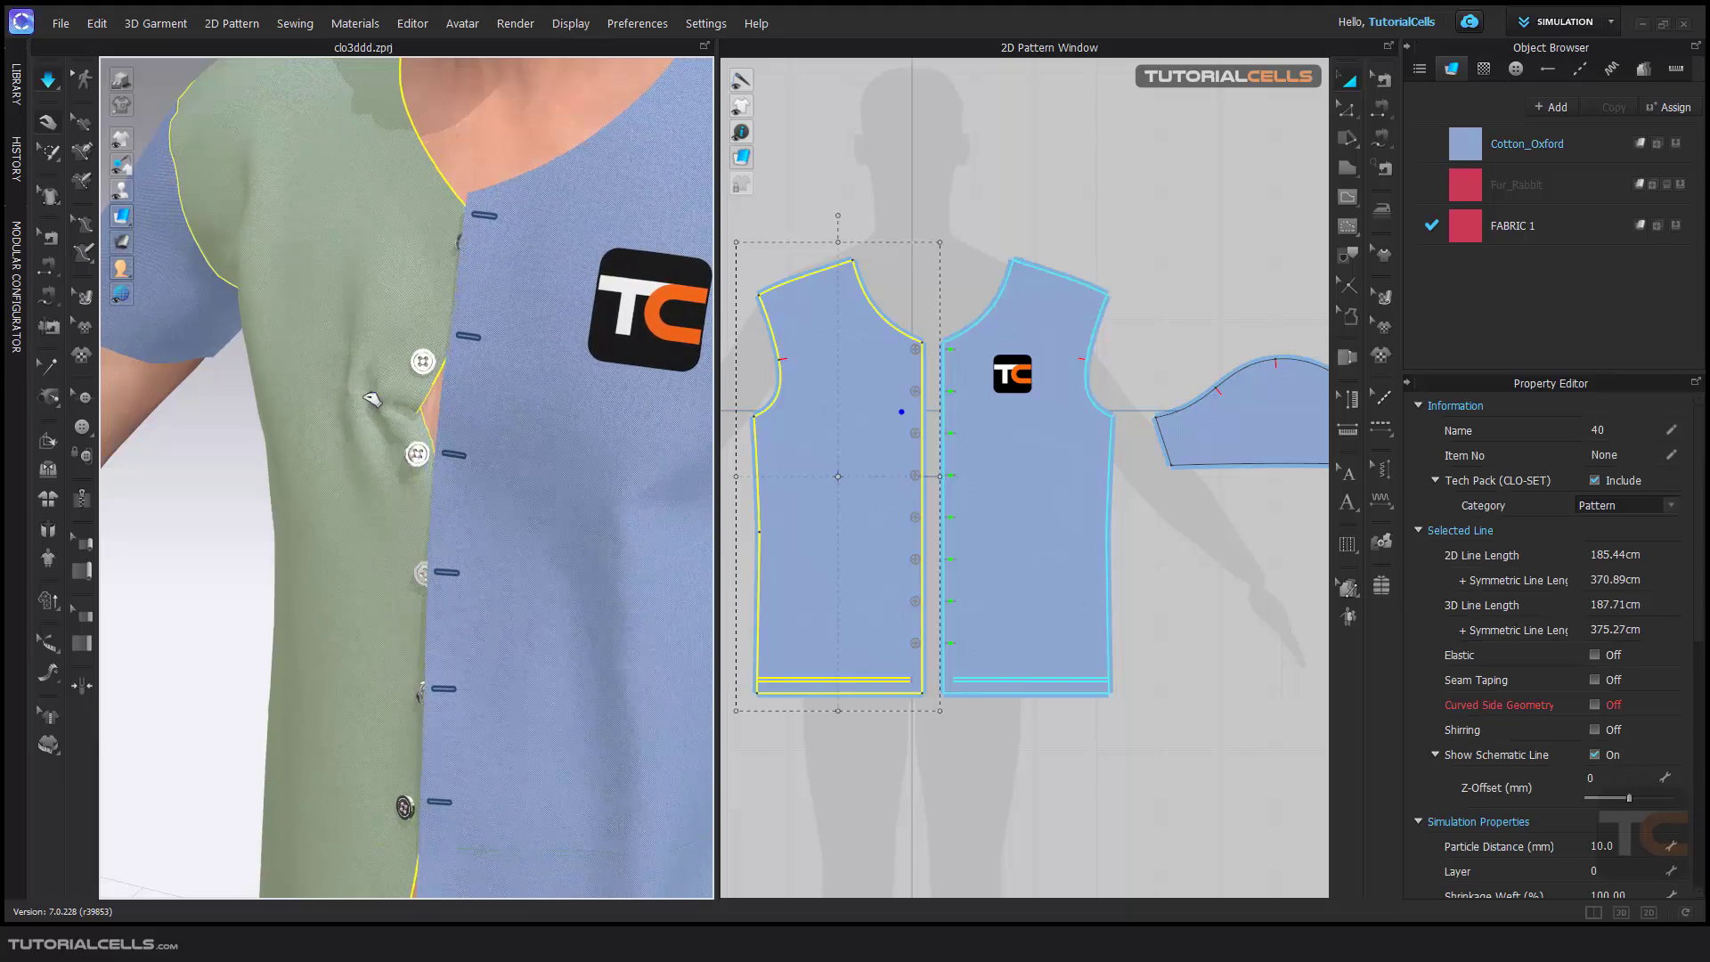
pyautogui.moveTo(441, 297); pyautogui.dragTo(446, 258)
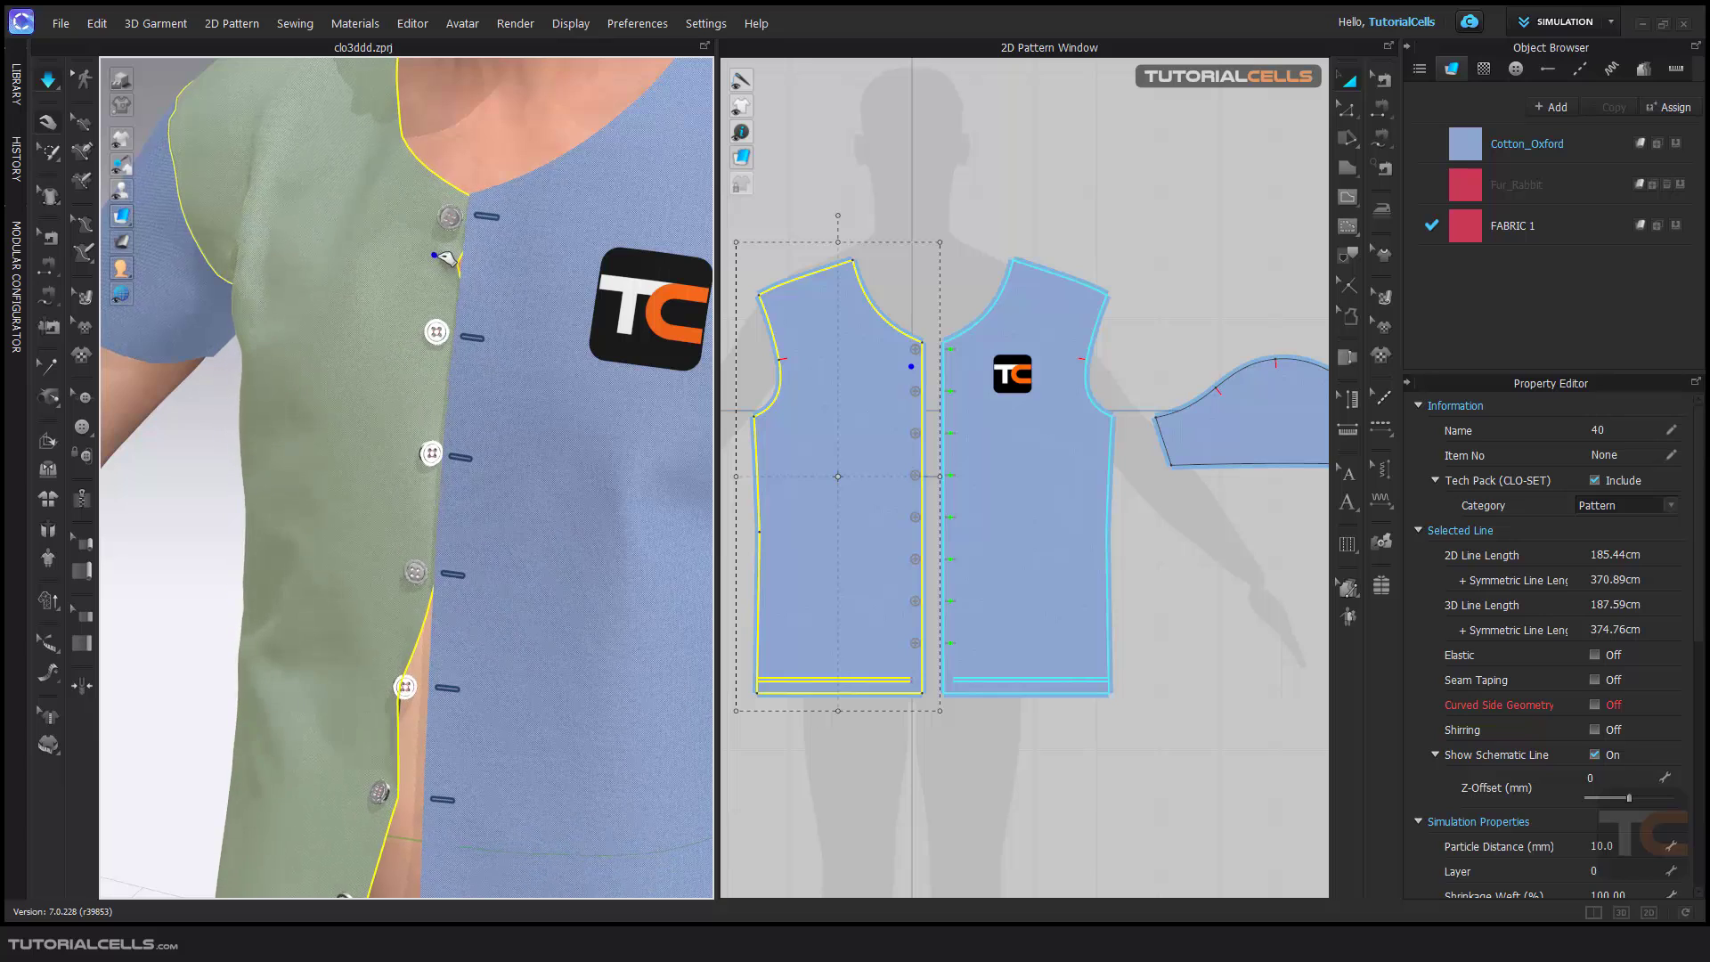
pyautogui.moveTo(442, 256); pyautogui.dragTo(450, 192)
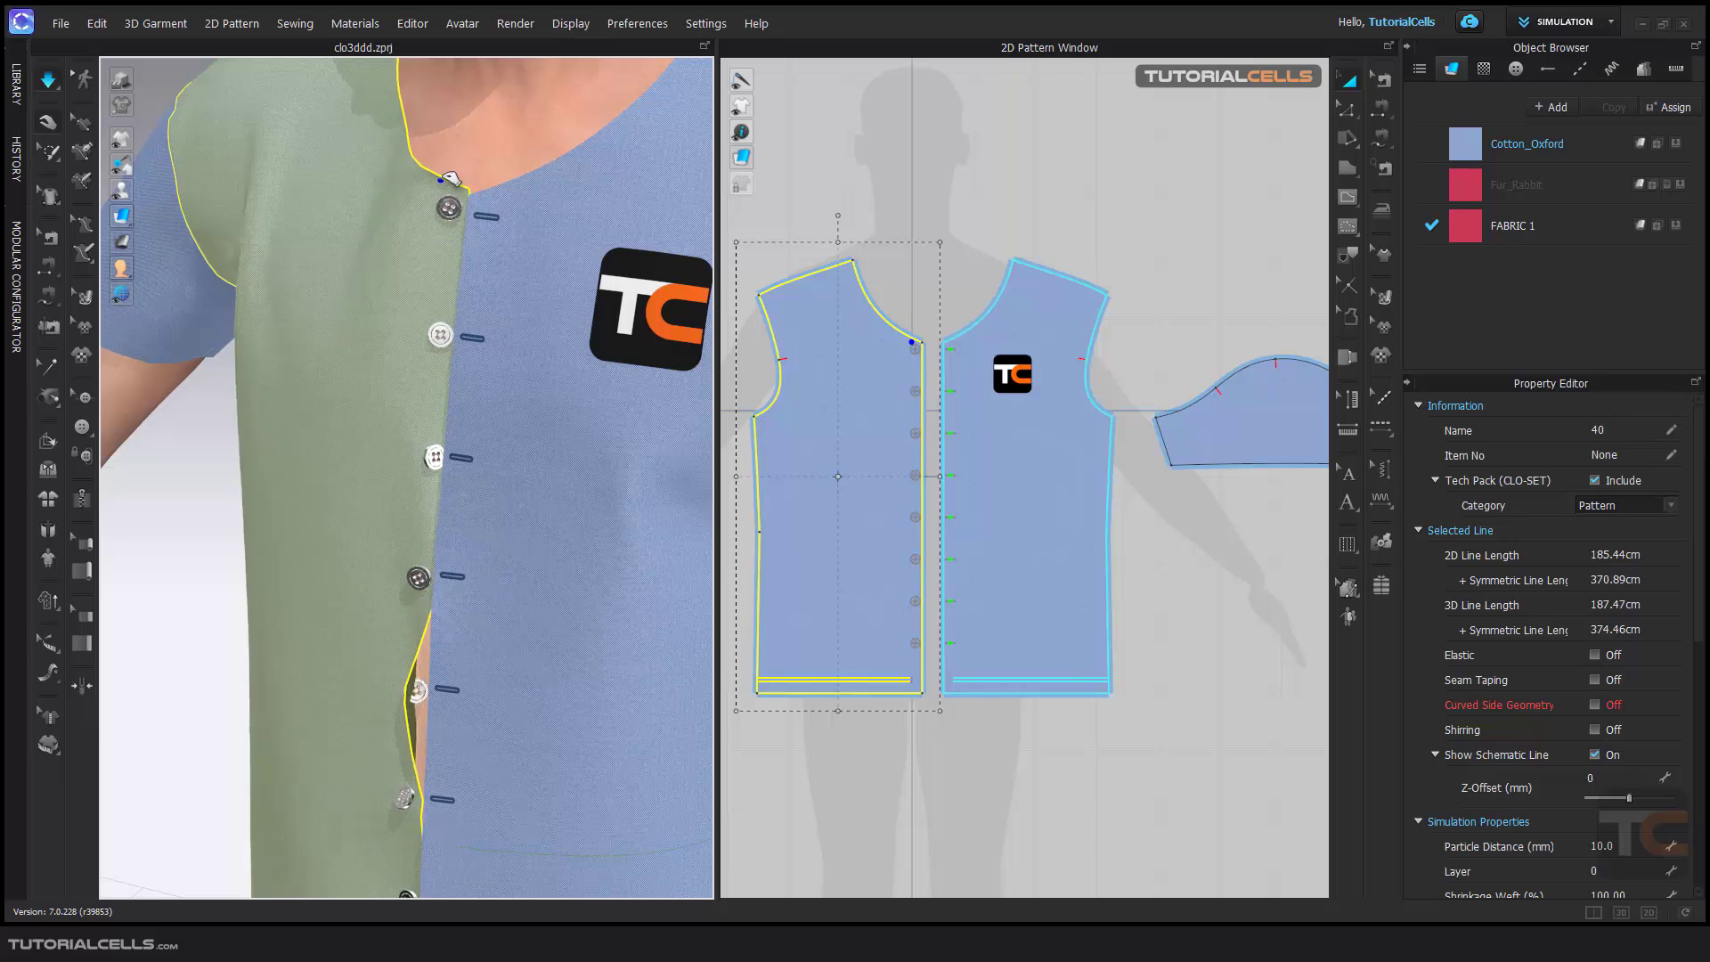
pyautogui.moveTo(403, 695); pyautogui.dragTo(412, 675)
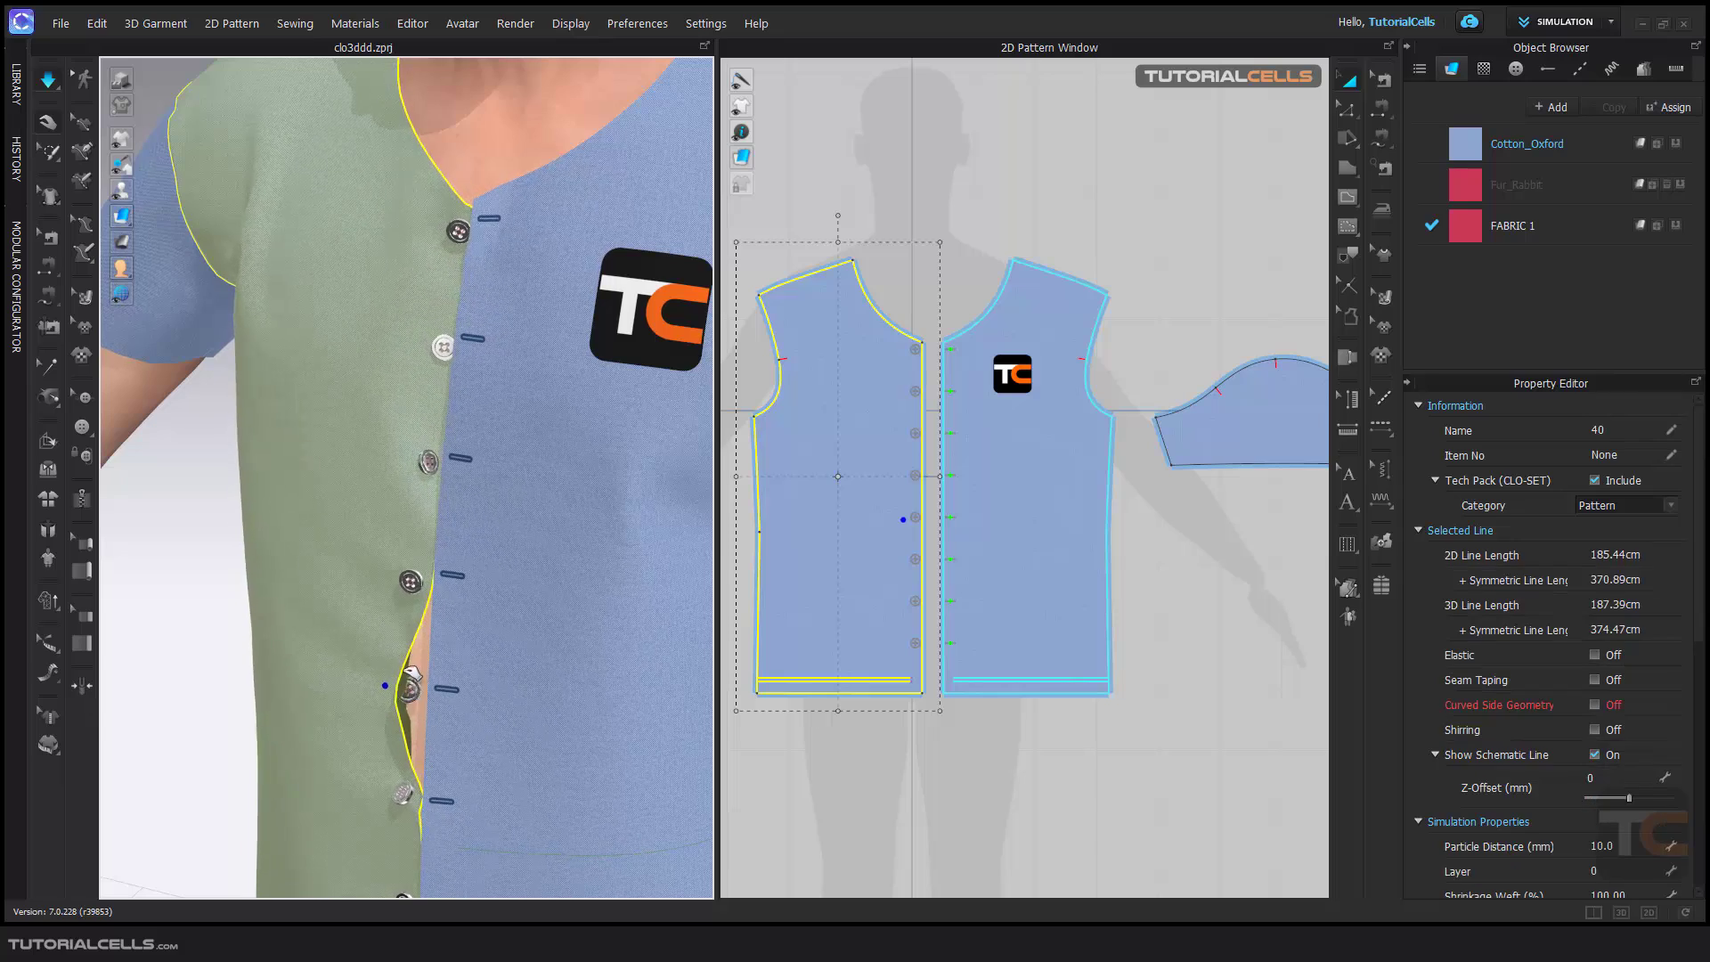
pyautogui.click(410, 677)
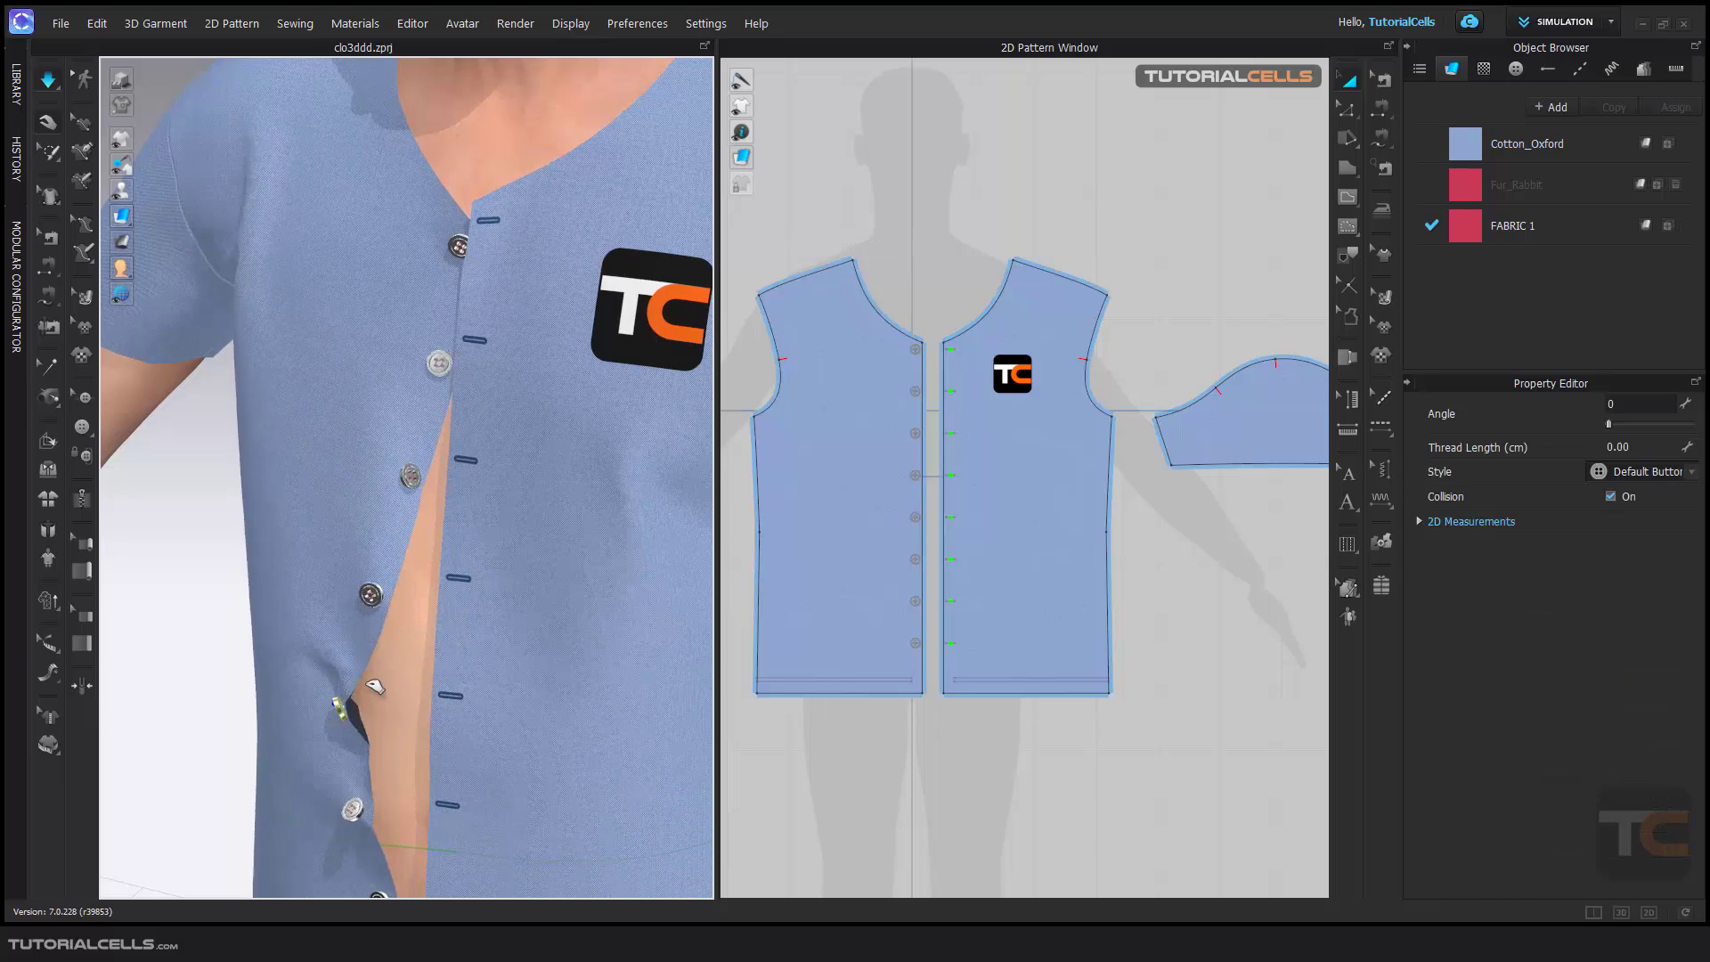
pyautogui.click(439, 223)
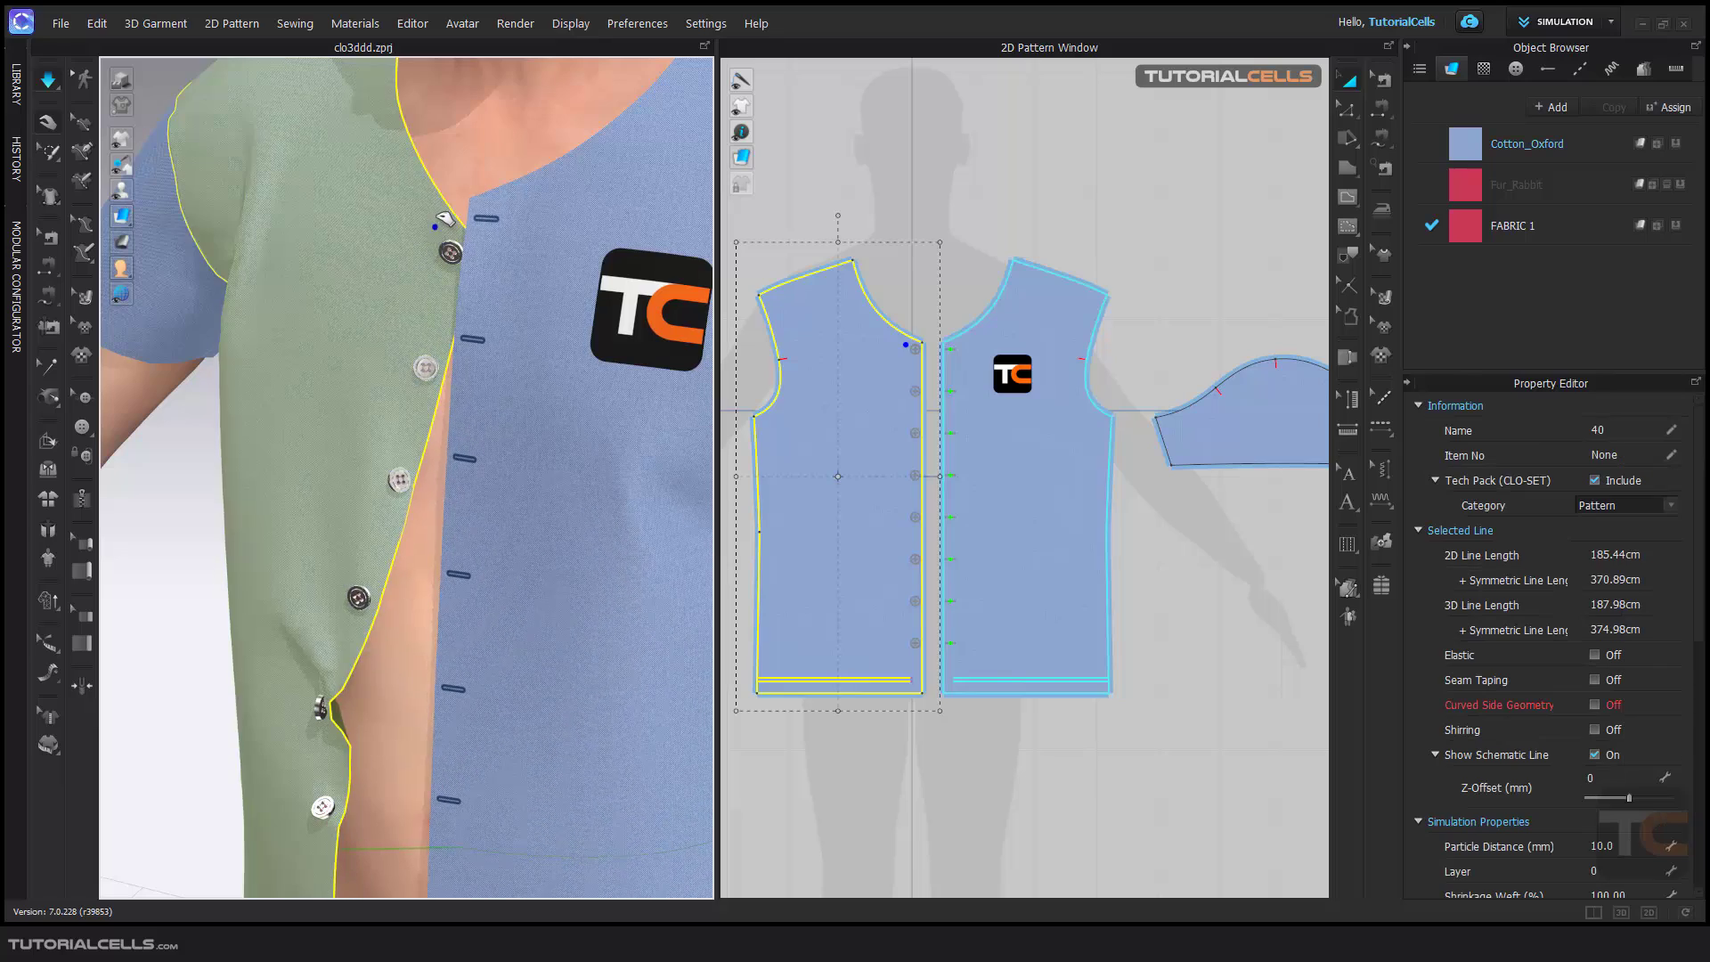
pyautogui.moveTo(443, 219); pyautogui.dragTo(451, 161)
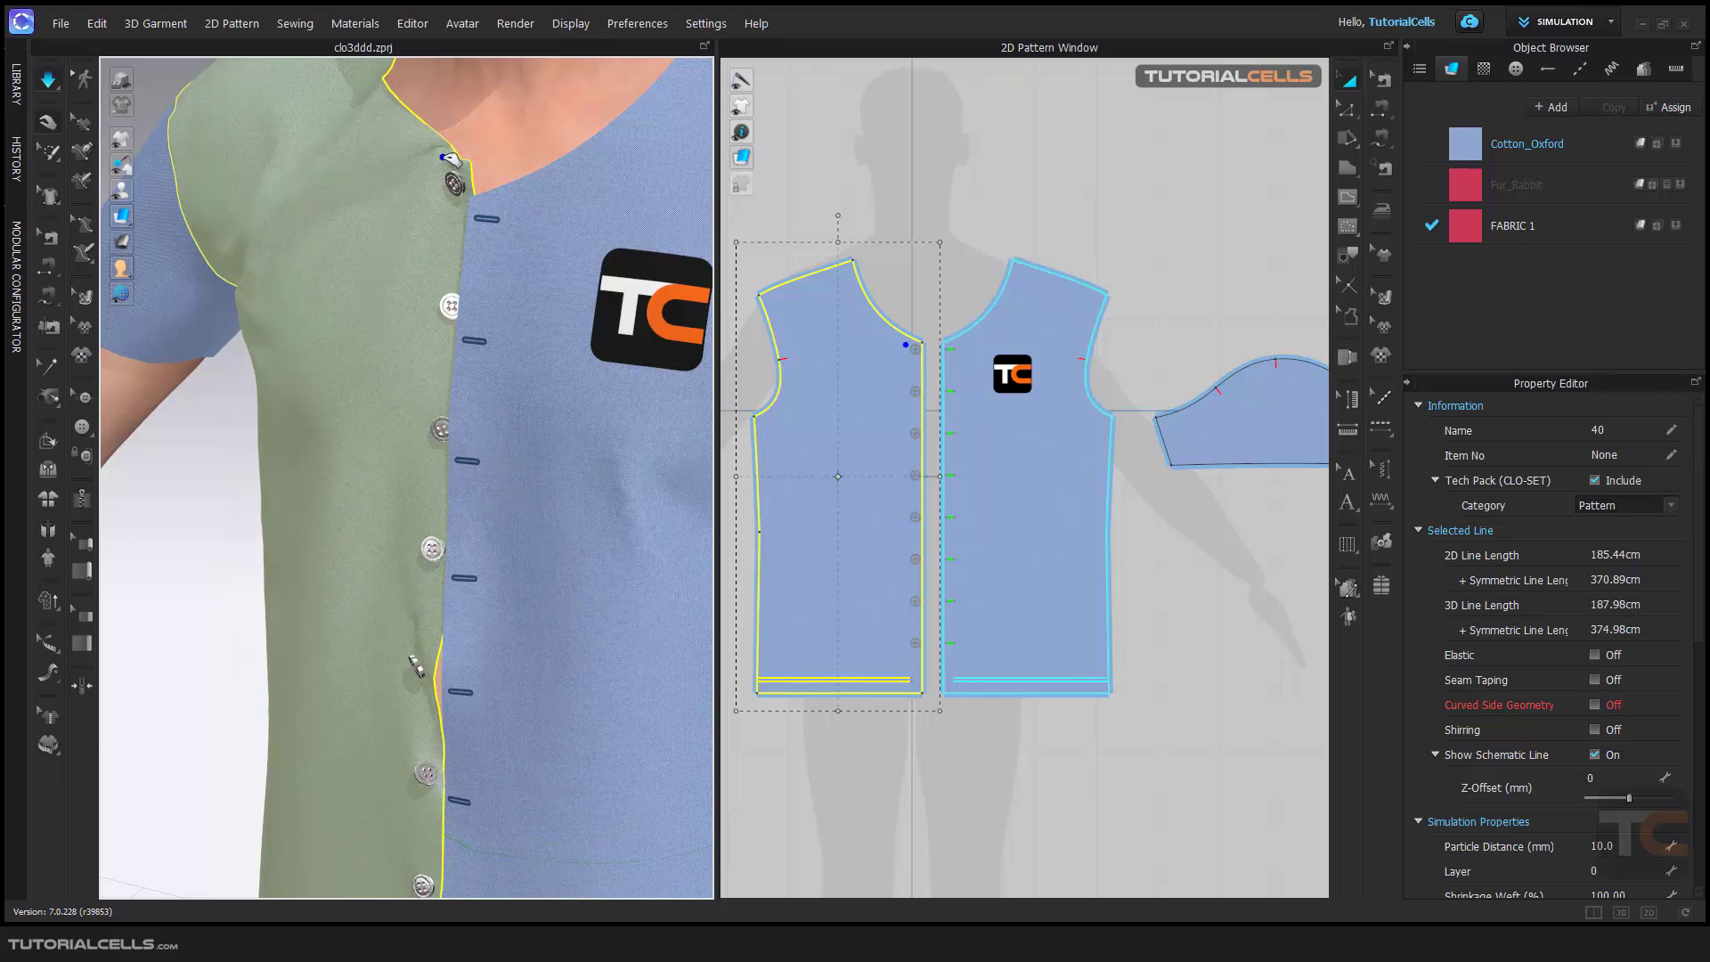